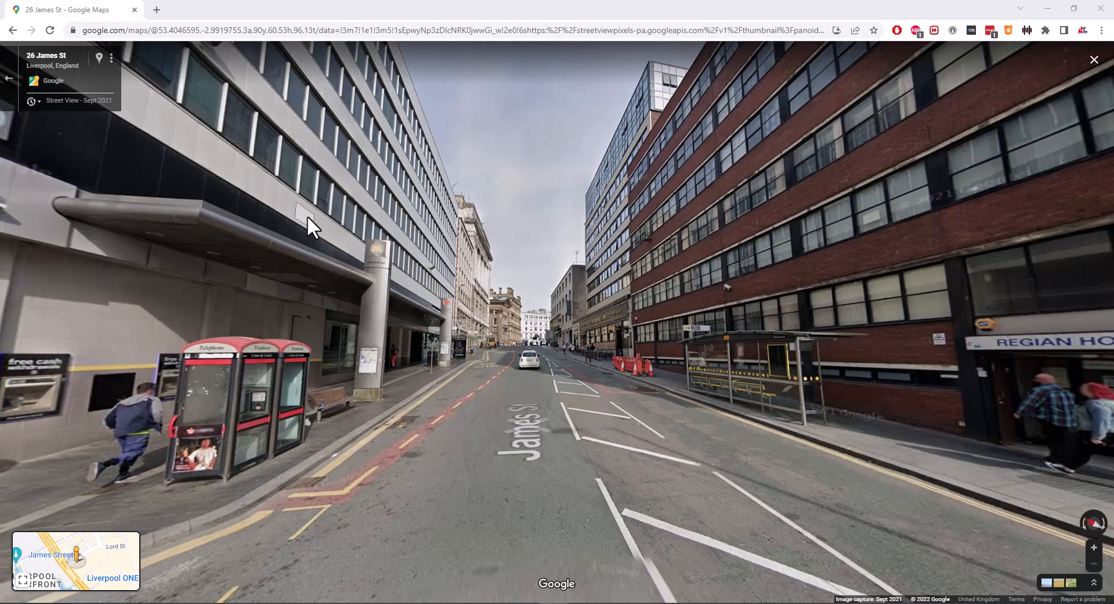
Step: Look along James St in Street View, then return to the n4ce point cloud of the street
{"action": "left_click", "coordinate": [721, 324]}
{"action": "left_click_drag", "start_coordinate": [482, 287], "coordinate": [780, 319]}
{"action": "left_click", "coordinate": [686, 311]}
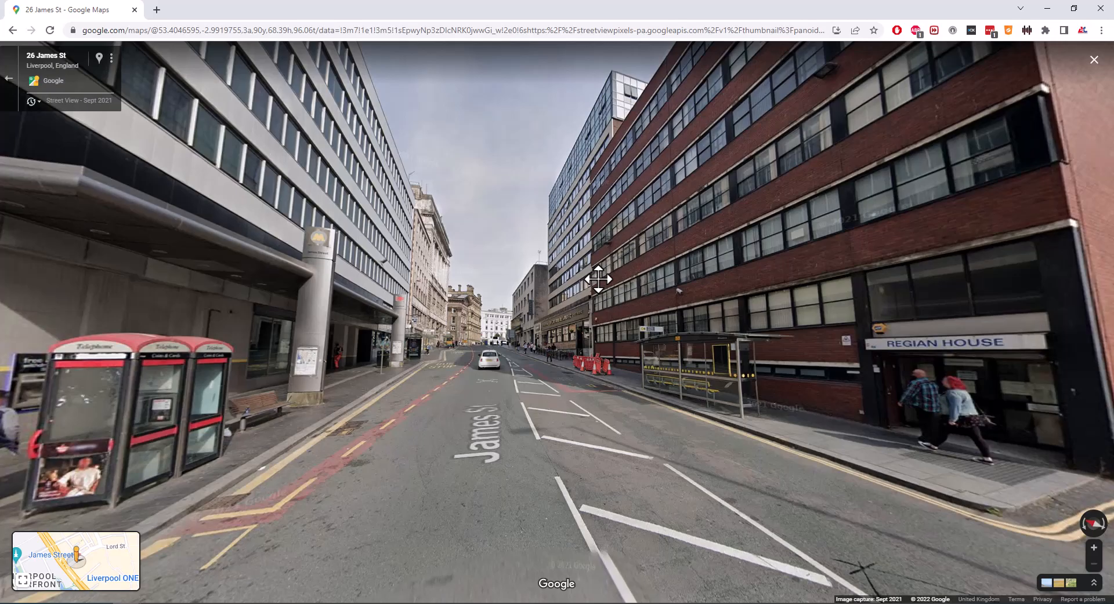
{"action": "left_click_drag", "start_coordinate": [598, 279], "coordinate": [673, 390]}
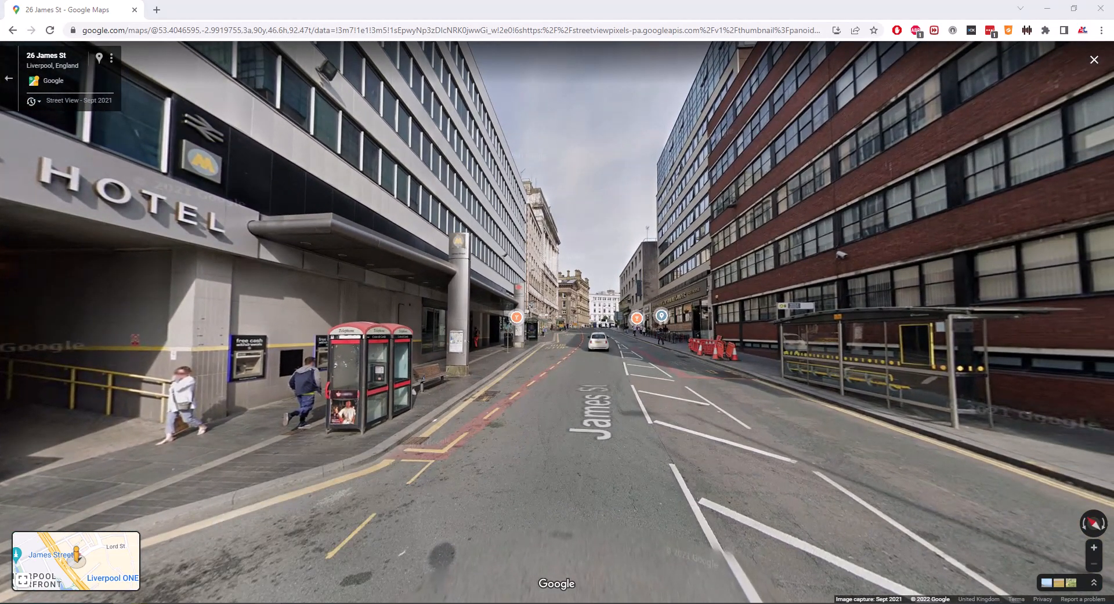
{"action": "left_click", "coordinate": [384, 546]}
{"action": "middle_click_drag", "start_coordinate": [693, 352], "coordinate": [760, 245]}
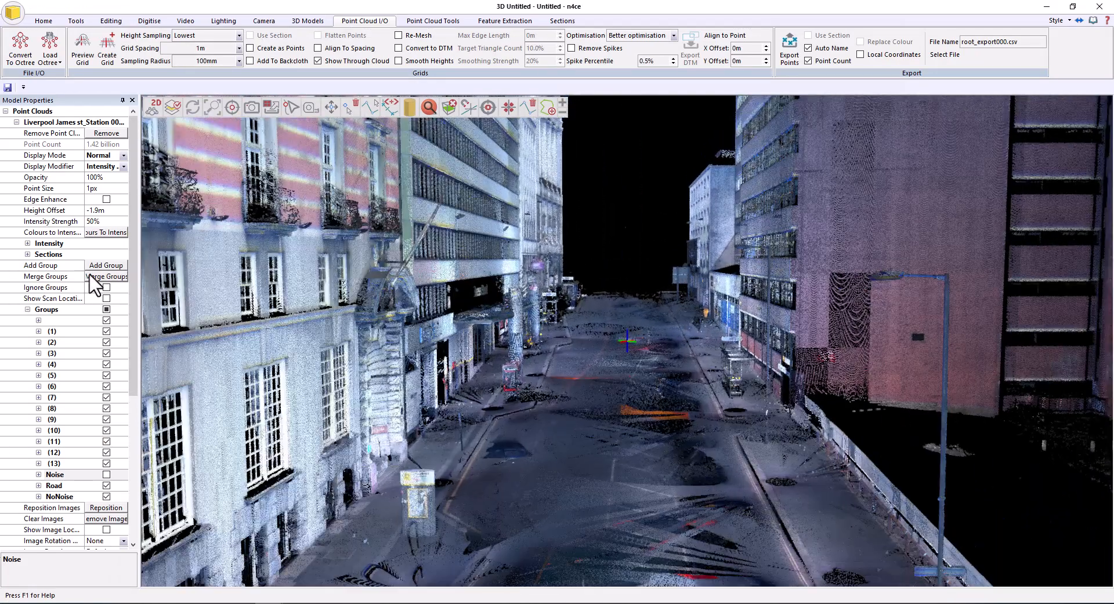
Step: View the street from the JamesStreetPano image with Show Point Cloud(s) turned off
{"action": "left_click", "coordinate": [27, 310]}
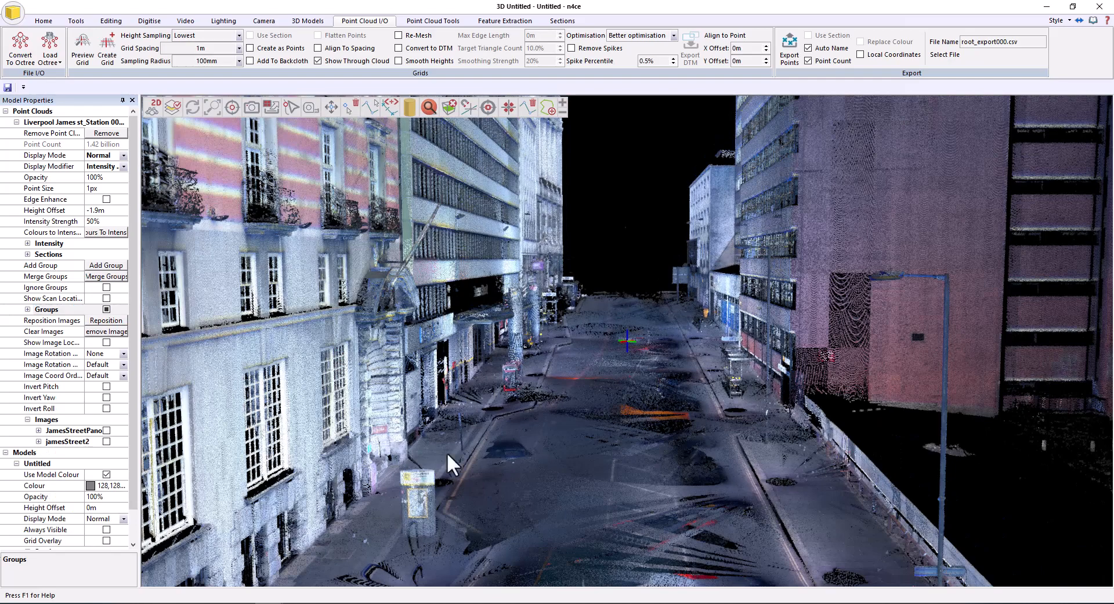
{"action": "left_click", "coordinate": [106, 431]}
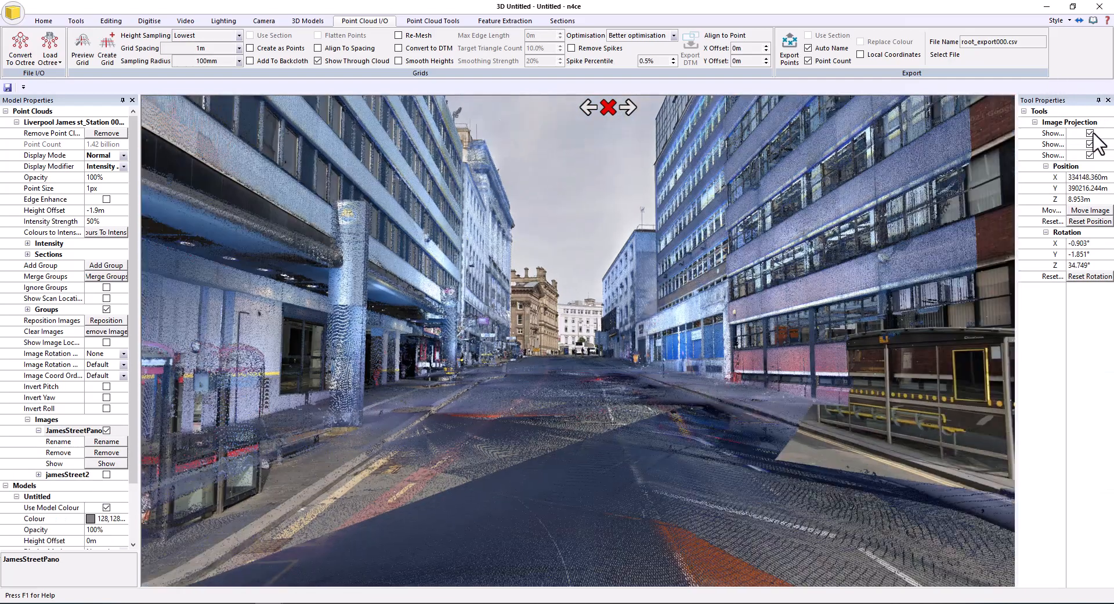
{"action": "left_click", "coordinate": [1089, 133]}
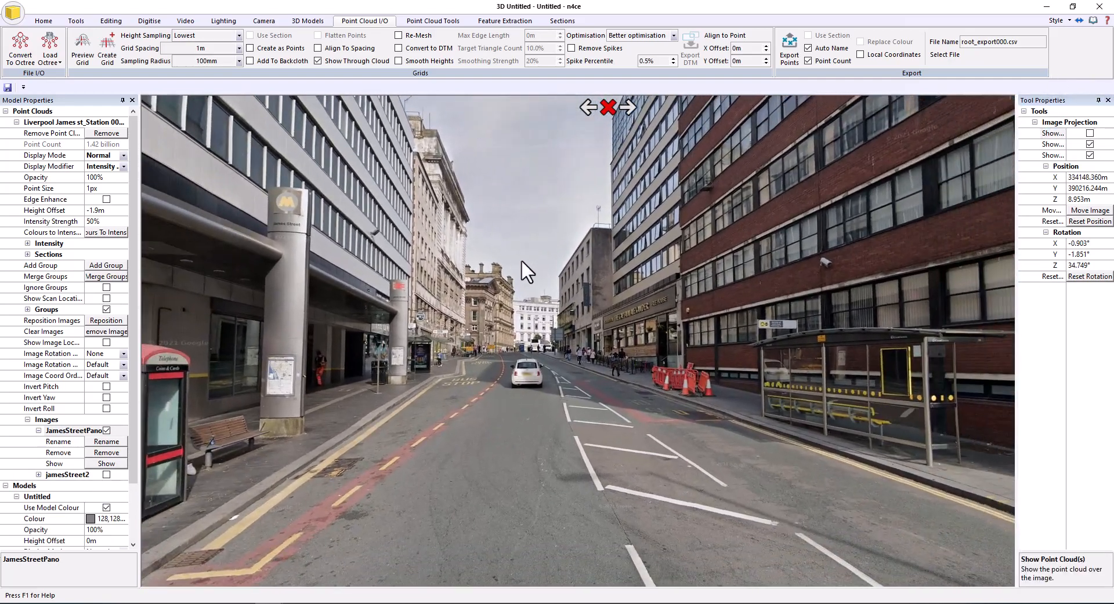
{"action": "left_click_drag", "start_coordinate": [499, 265], "coordinate": [525, 265]}
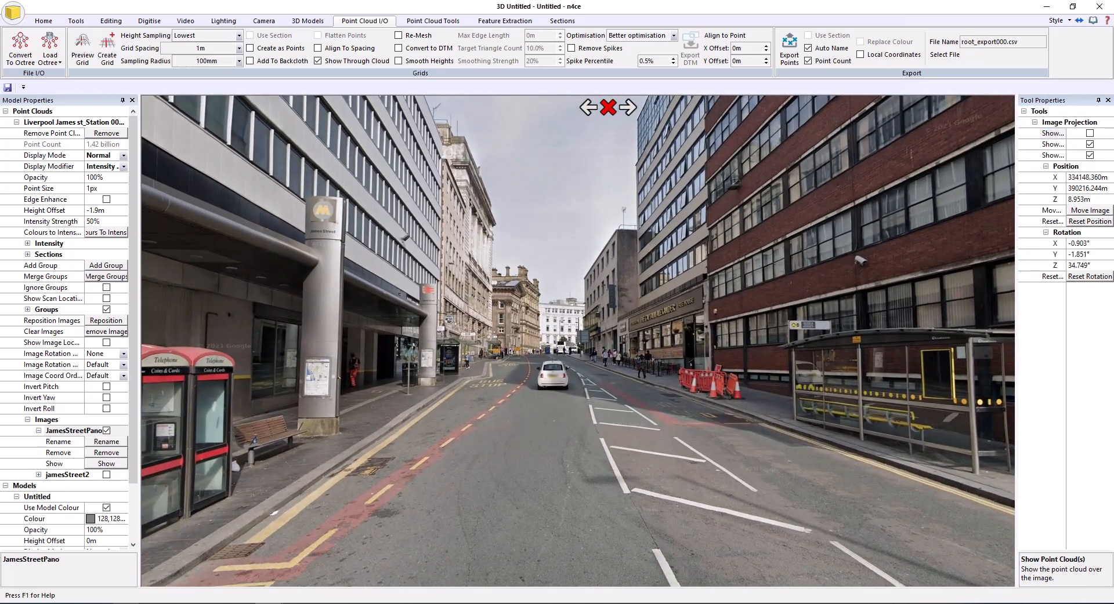
Step: Compare the panorama photo against Google Street View, then return to n4ce
{"action": "left_click", "coordinate": [174, 571]}
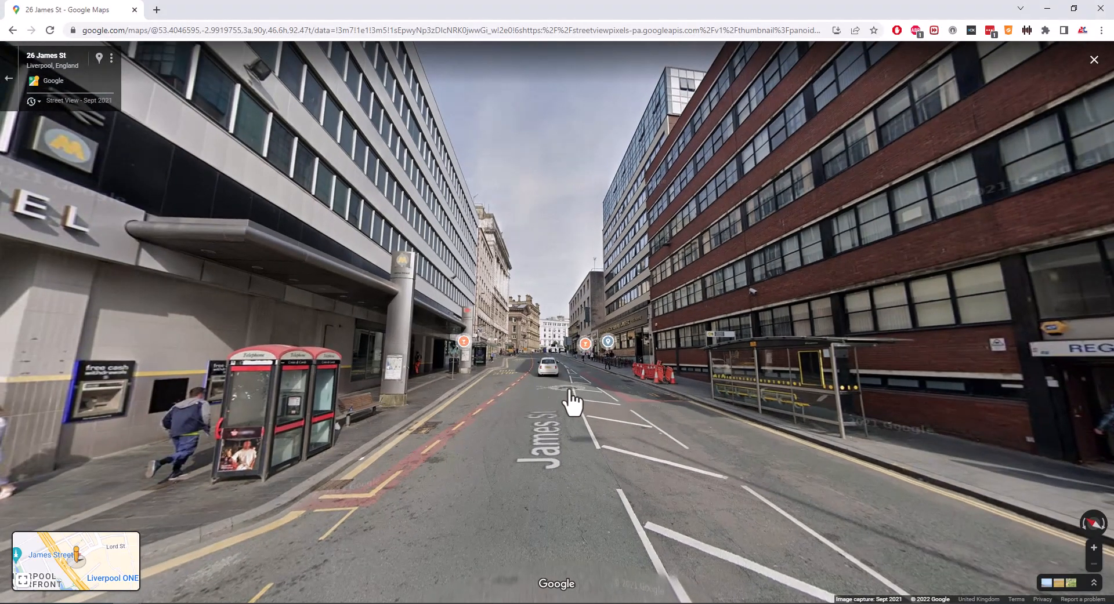
{"action": "scroll", "coordinate": [570, 393], "scroll_direction": "up", "scroll_amount": 3}
{"action": "scroll", "coordinate": [540, 394], "scroll_direction": "down", "scroll_amount": 3}
{"action": "scroll", "coordinate": [520, 395], "scroll_direction": "up", "scroll_amount": 3}
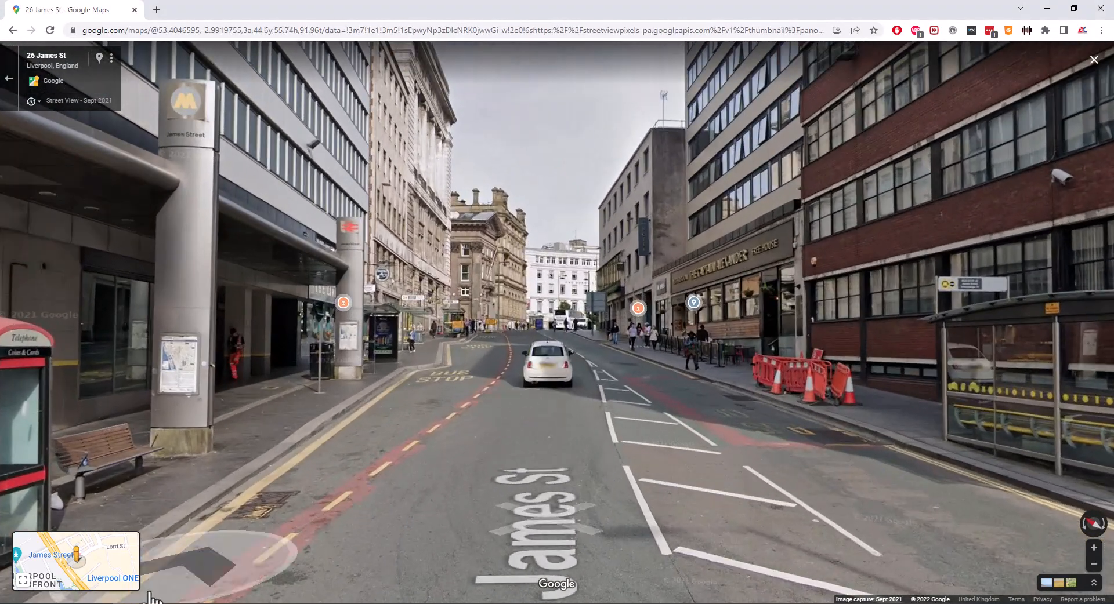
{"action": "mouse_move", "coordinate": [152, 597]}
{"action": "left_click", "coordinate": [422, 552]}
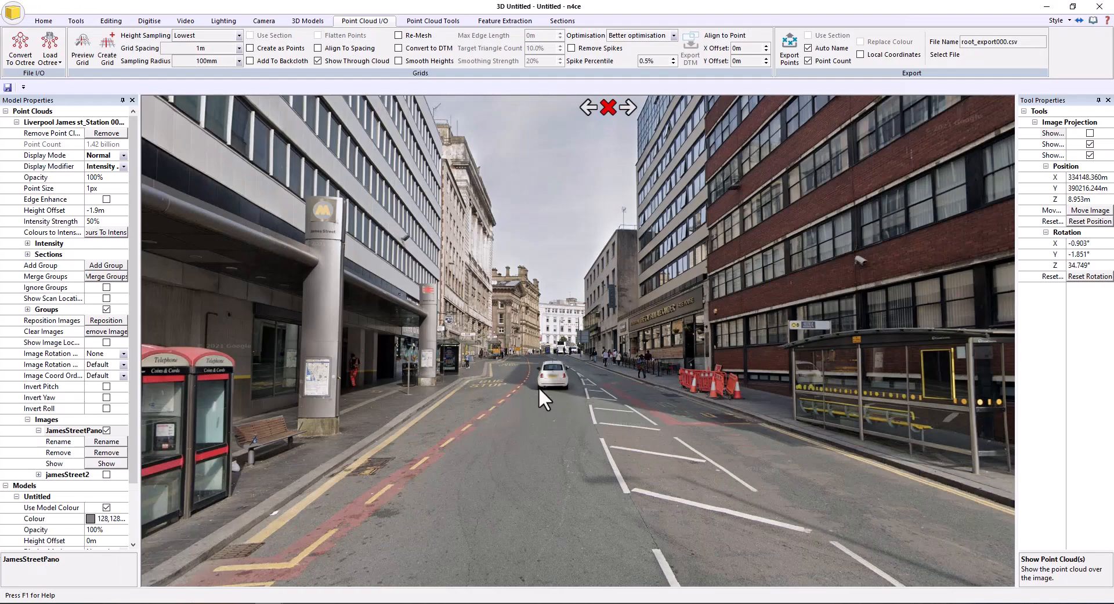
Step: Re-enable Show Point Cloud(s) so the scan overlays the JamesStreetPano photo's buildings
{"action": "scroll", "coordinate": [538, 387], "scroll_direction": "up", "scroll_amount": 8}
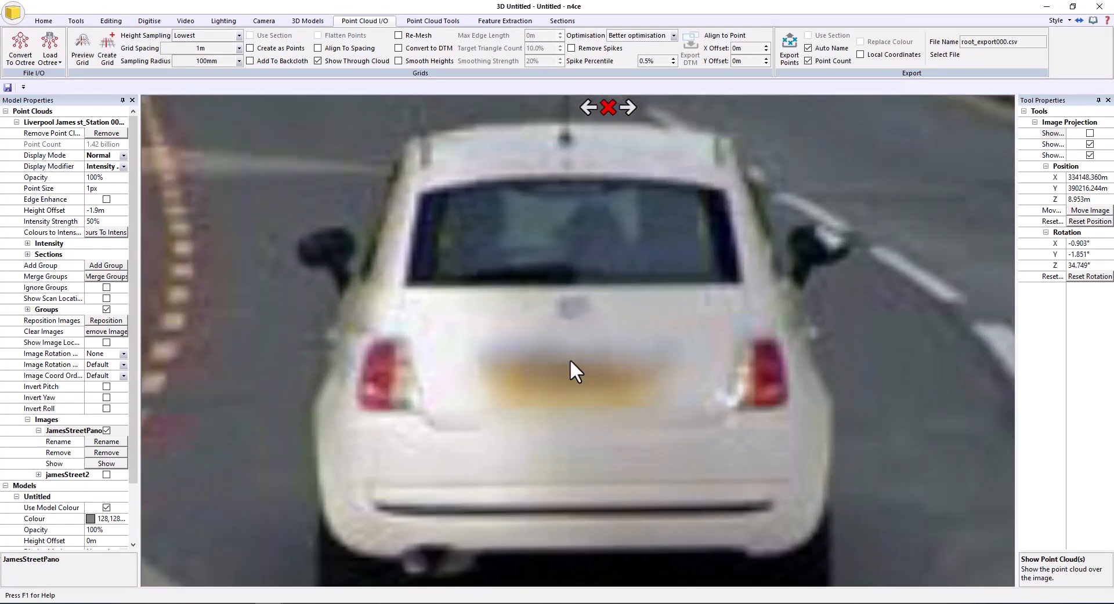
{"action": "scroll", "coordinate": [570, 361], "scroll_direction": "down", "scroll_amount": 8}
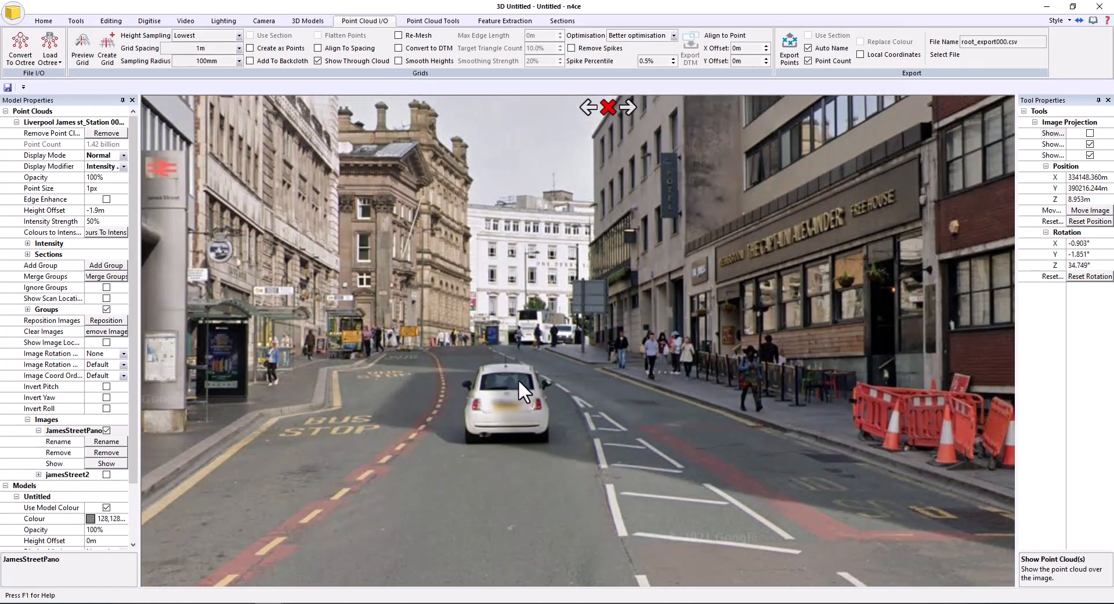
{"action": "scroll", "coordinate": [518, 379], "scroll_direction": "down", "scroll_amount": 8}
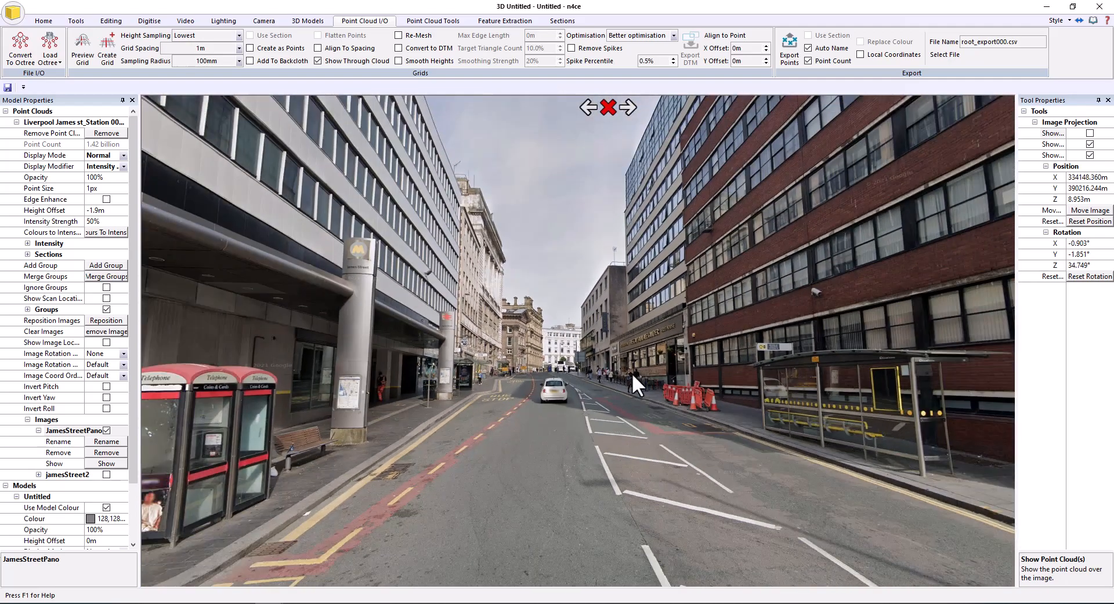
{"action": "left_click_drag", "start_coordinate": [632, 373], "coordinate": [726, 375]}
{"action": "scroll", "coordinate": [559, 375], "scroll_direction": "up", "scroll_amount": 5}
{"action": "left_click_drag", "start_coordinate": [636, 313], "coordinate": [606, 315]}
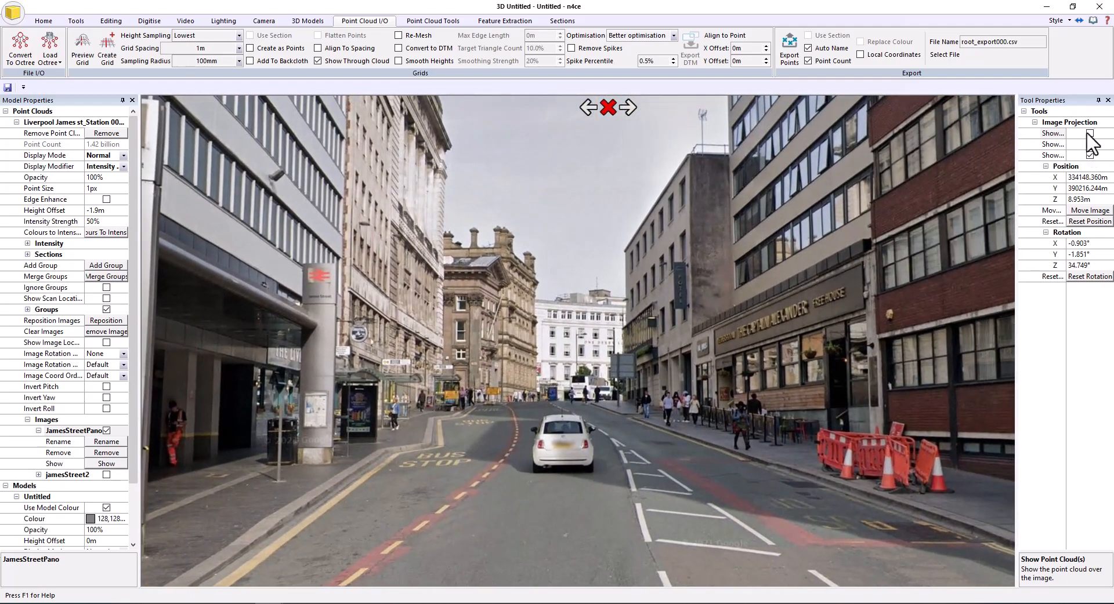
{"action": "left_click", "coordinate": [1089, 134]}
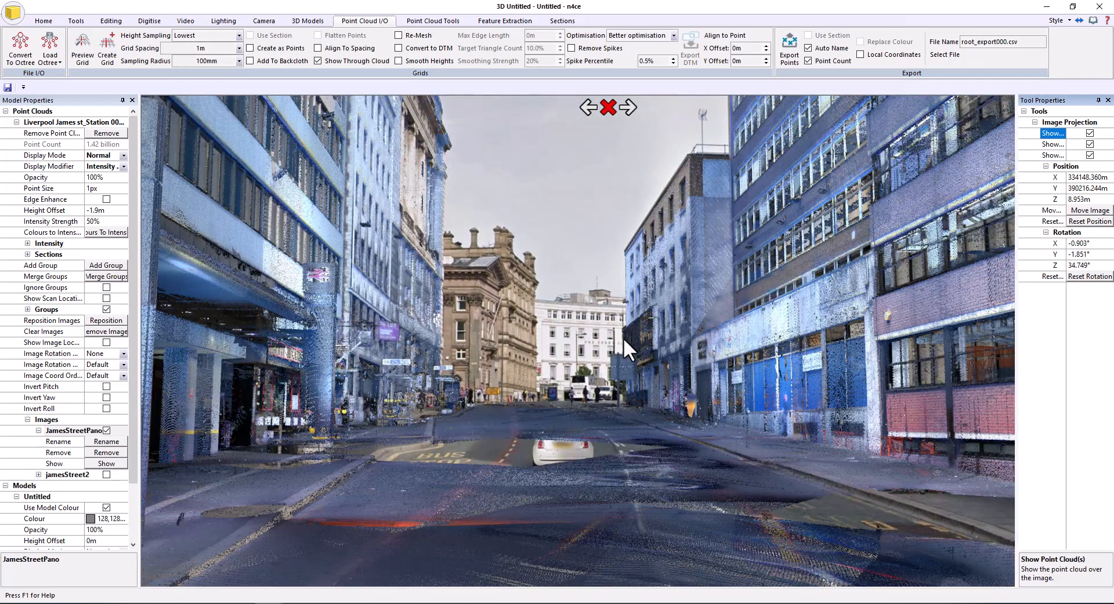
{"action": "left_click_drag", "start_coordinate": [711, 347], "coordinate": [263, 144]}
{"action": "left_click", "coordinate": [123, 156]}
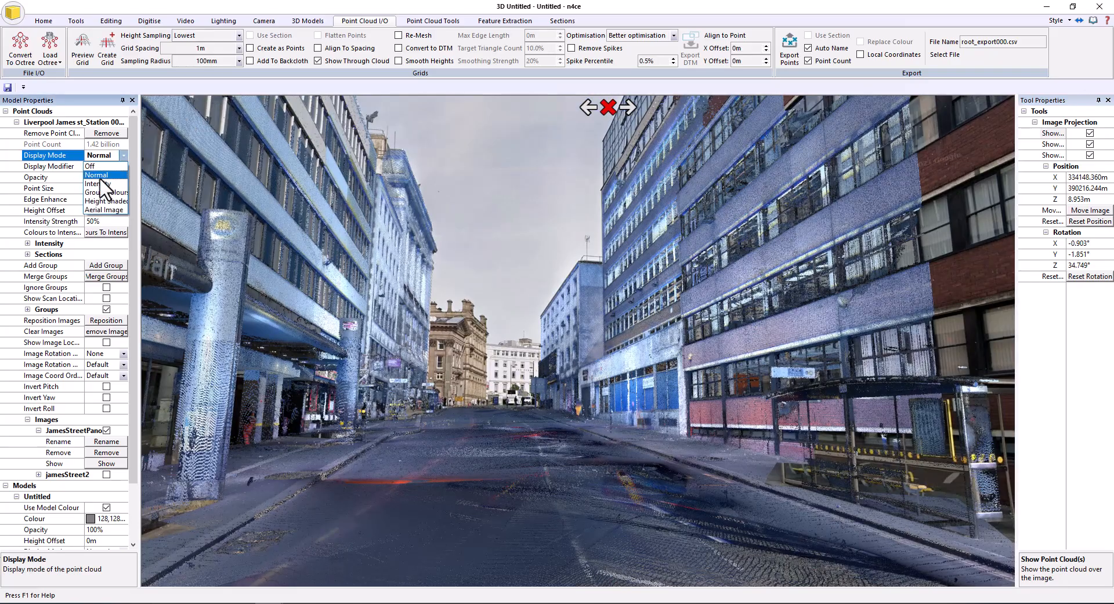
Step: Set the point cloud Display Mode to Intensity and its opacity to 100%
{"action": "left_click", "coordinate": [100, 183]}
{"action": "left_click_drag", "start_coordinate": [513, 384], "coordinate": [639, 315]}
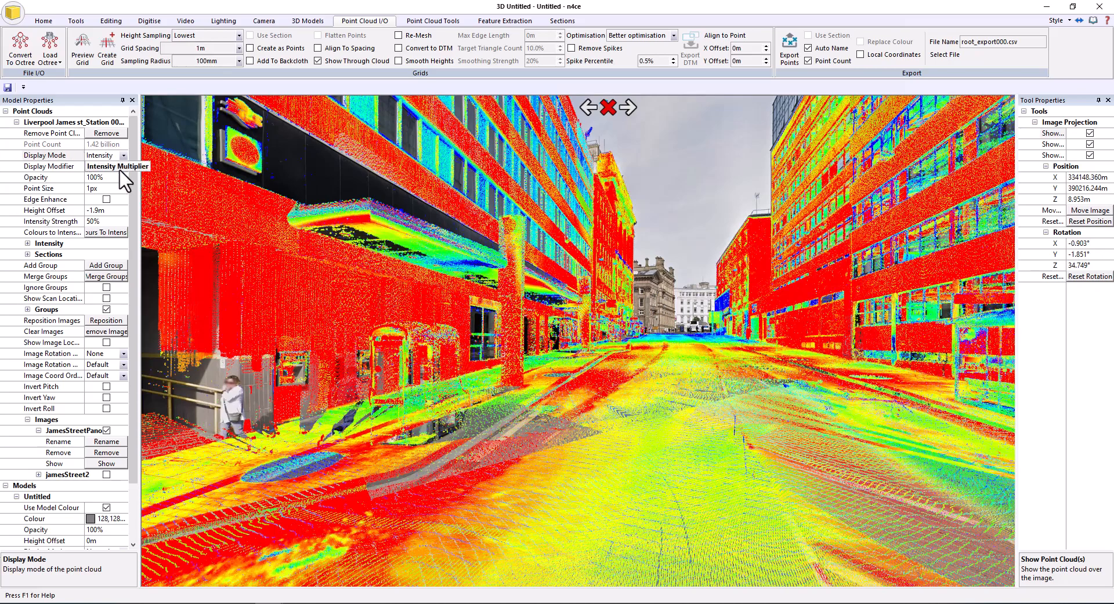
{"action": "left_click", "coordinate": [40, 180]}
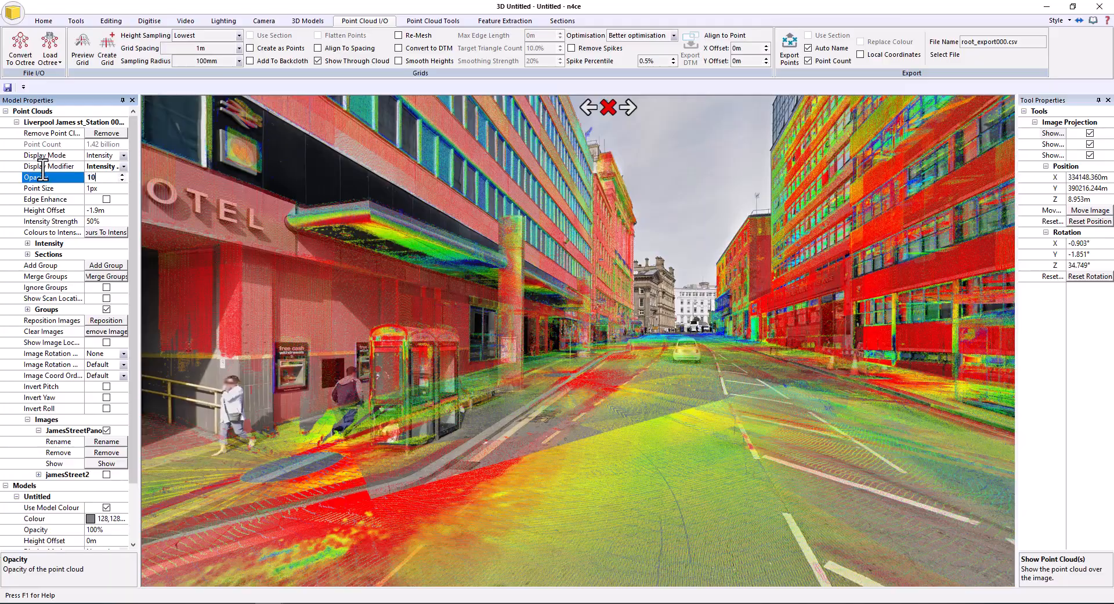
{"action": "type", "text": "0"}
{"action": "key", "text": "Return"}
{"action": "left_click_drag", "start_coordinate": [894, 319], "coordinate": [637, 370]}
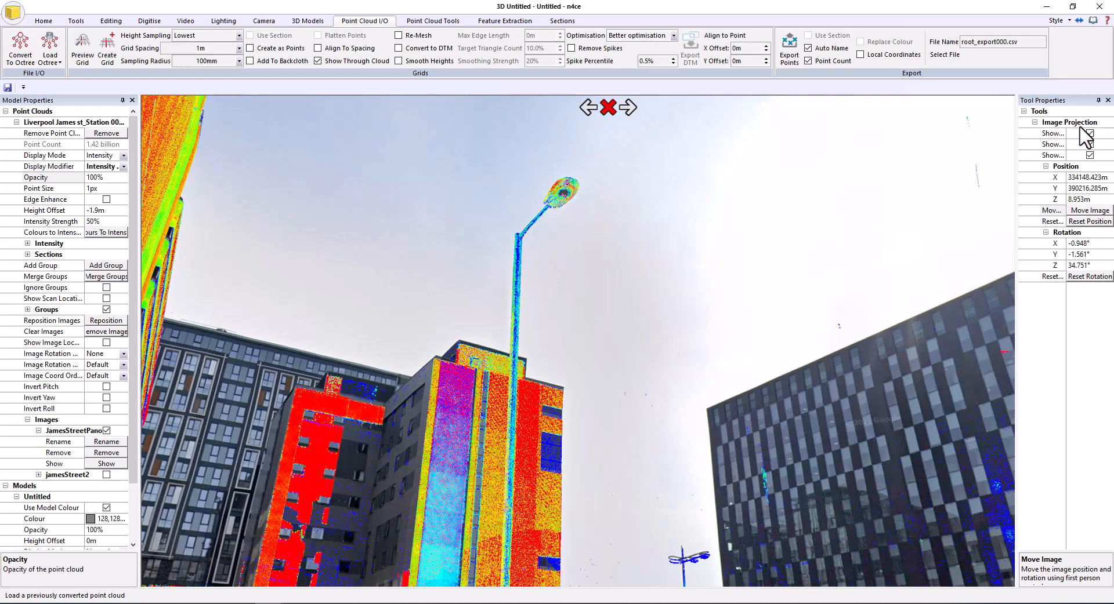
Step: Toggle the intensity overlay off and on and zoom onto the red building to check alignment
{"action": "left_click", "coordinate": [1090, 144]}
{"action": "left_click", "coordinate": [1089, 144]}
{"action": "left_click_drag", "start_coordinate": [746, 378], "coordinate": [471, 351]}
{"action": "scroll", "coordinate": [338, 250], "scroll_direction": "up", "scroll_amount": 3}
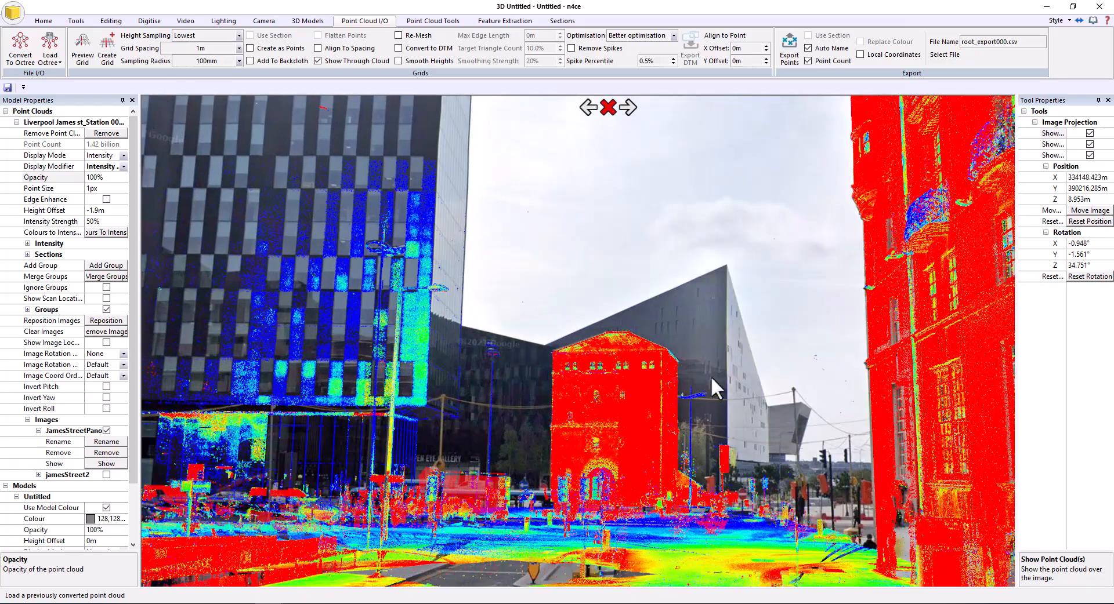
{"action": "scroll", "coordinate": [643, 380], "scroll_direction": "up", "scroll_amount": 6}
{"action": "scroll", "coordinate": [496, 311], "scroll_direction": "up", "scroll_amount": 4}
{"action": "scroll", "coordinate": [497, 314], "scroll_direction": "down", "scroll_amount": 8}
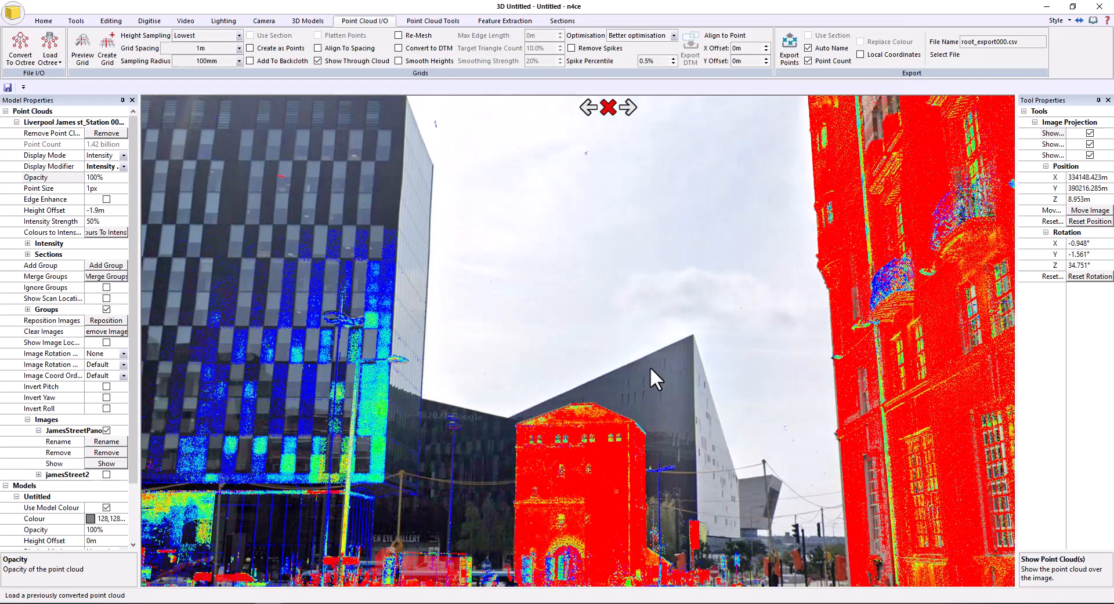
{"action": "left_click_drag", "start_coordinate": [650, 367], "coordinate": [130, 448]}
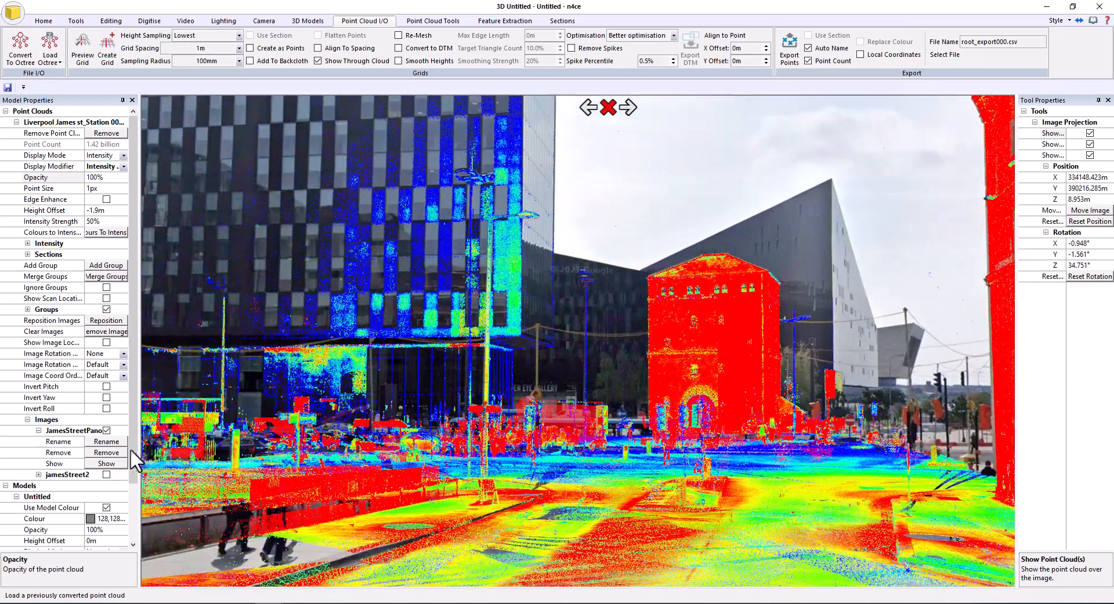
Step: Switch to the jamesStreet2 panorama image and look toward the red building facade
{"action": "left_click", "coordinate": [106, 475]}
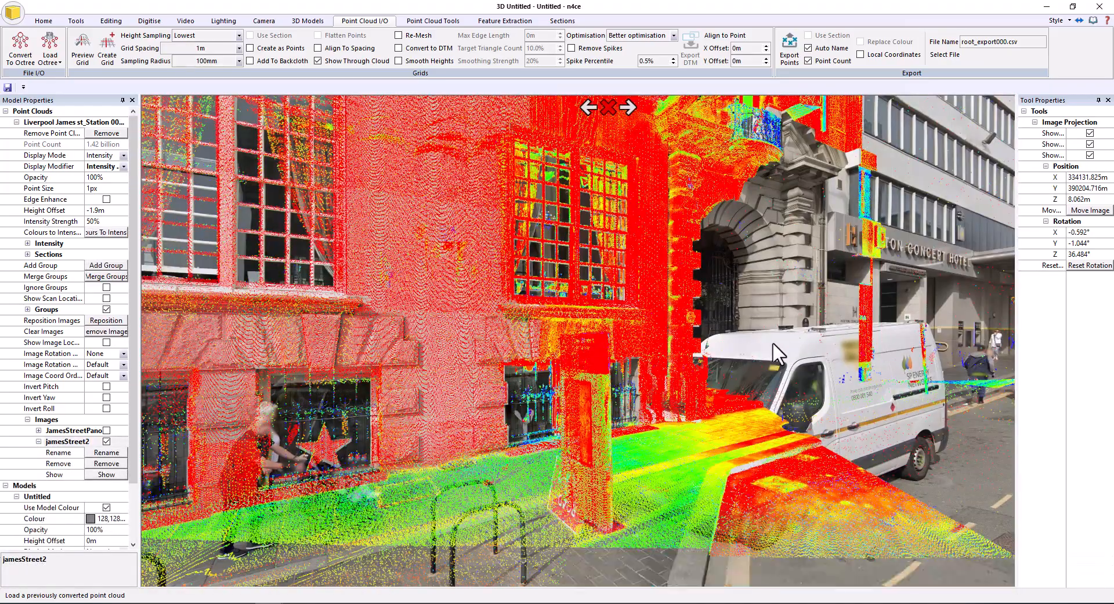
{"action": "left_click_drag", "start_coordinate": [771, 342], "coordinate": [677, 362]}
{"action": "left_click_drag", "start_coordinate": [406, 334], "coordinate": [566, 349]}
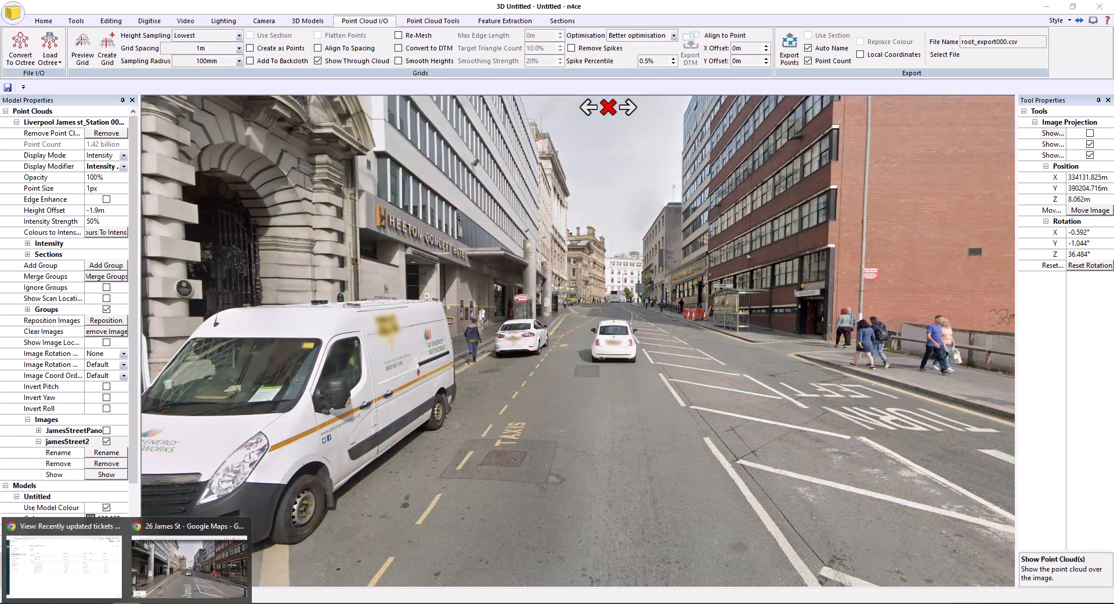
{"action": "left_click", "coordinate": [167, 571]}
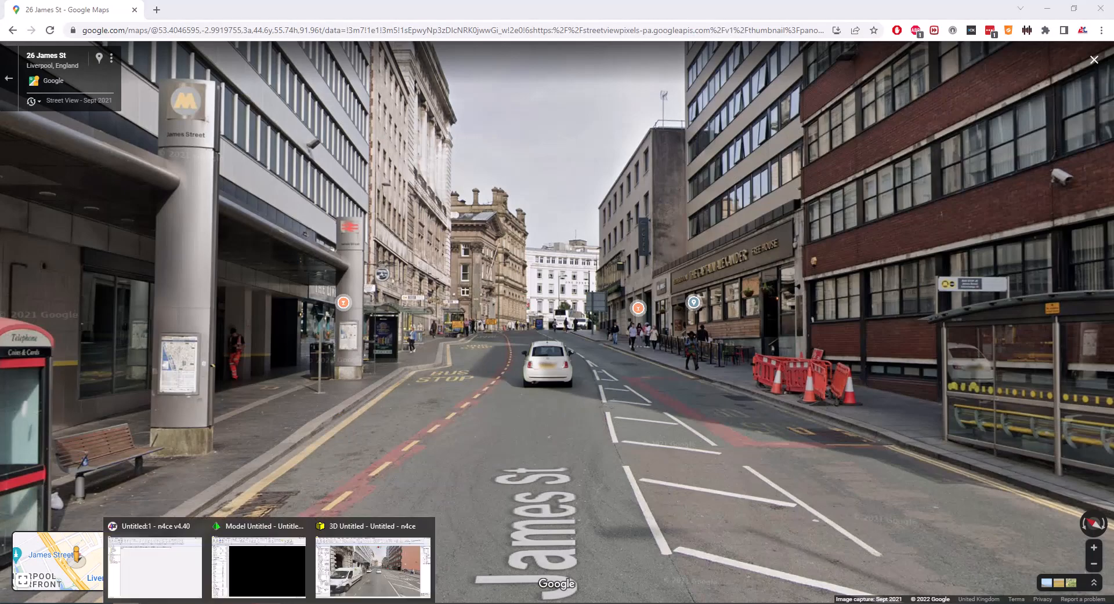
{"action": "left_click", "coordinate": [395, 567]}
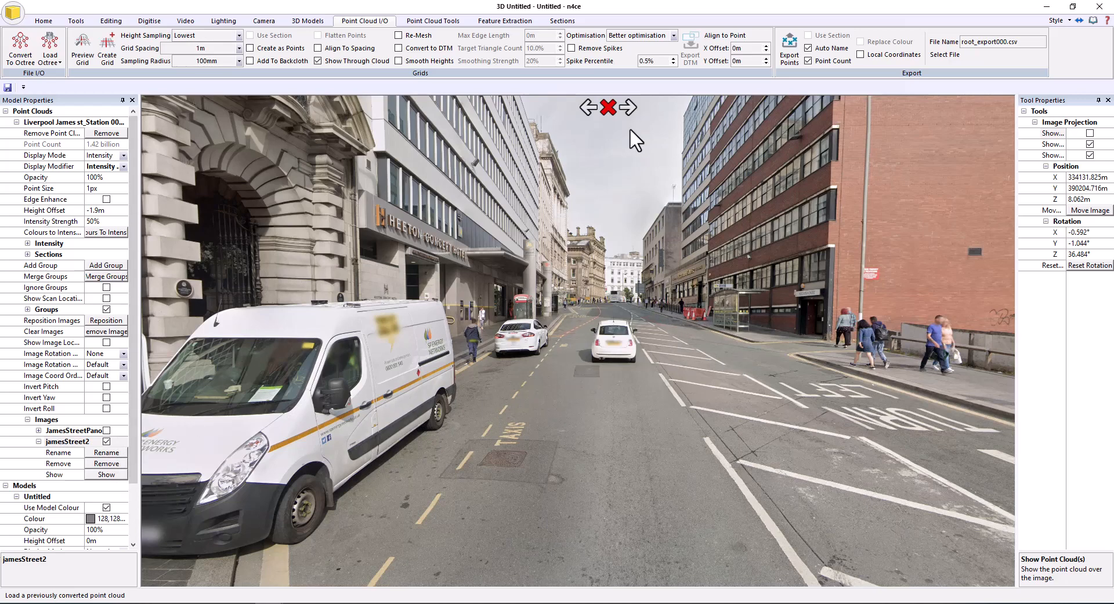
Step: Close the image projection and set the point cloud Display Mode back to Normal
{"action": "left_click", "coordinate": [607, 109]}
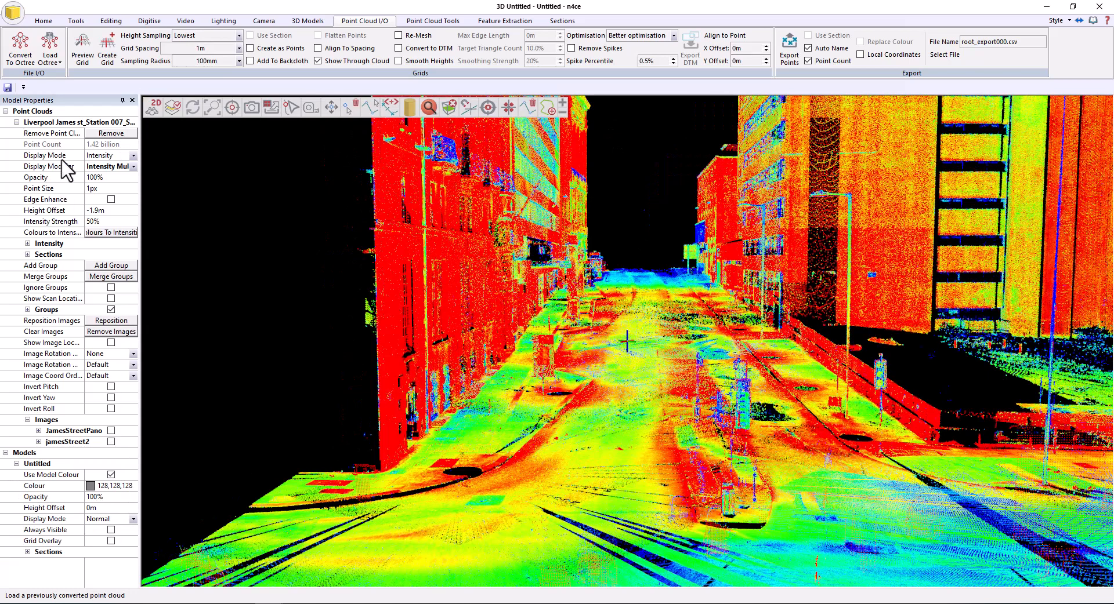
{"action": "left_click", "coordinate": [131, 155]}
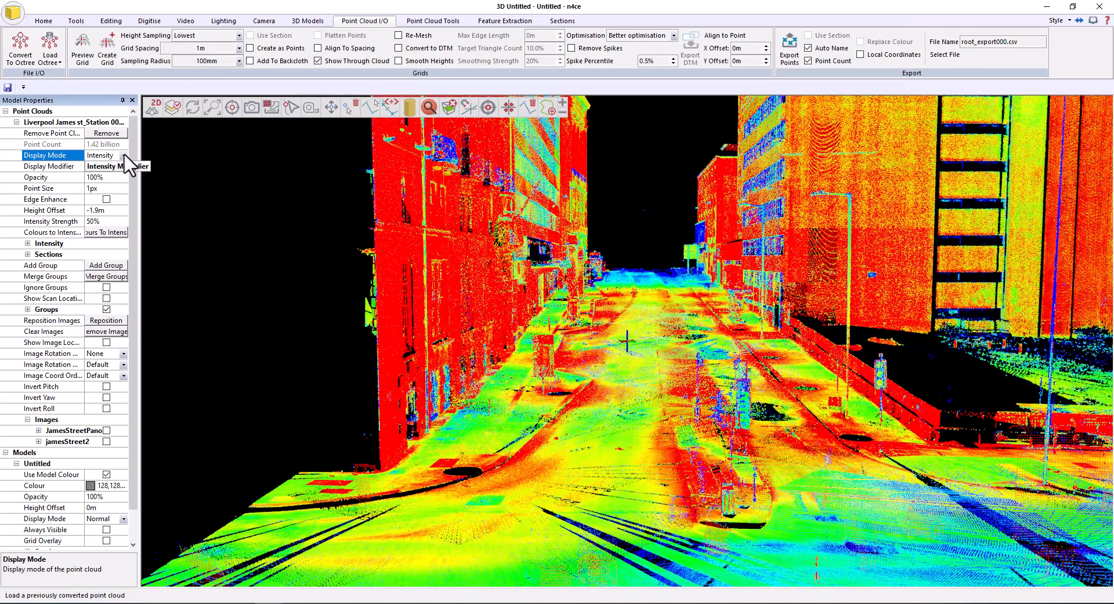
{"action": "left_click", "coordinate": [124, 156]}
{"action": "left_click", "coordinate": [98, 175]}
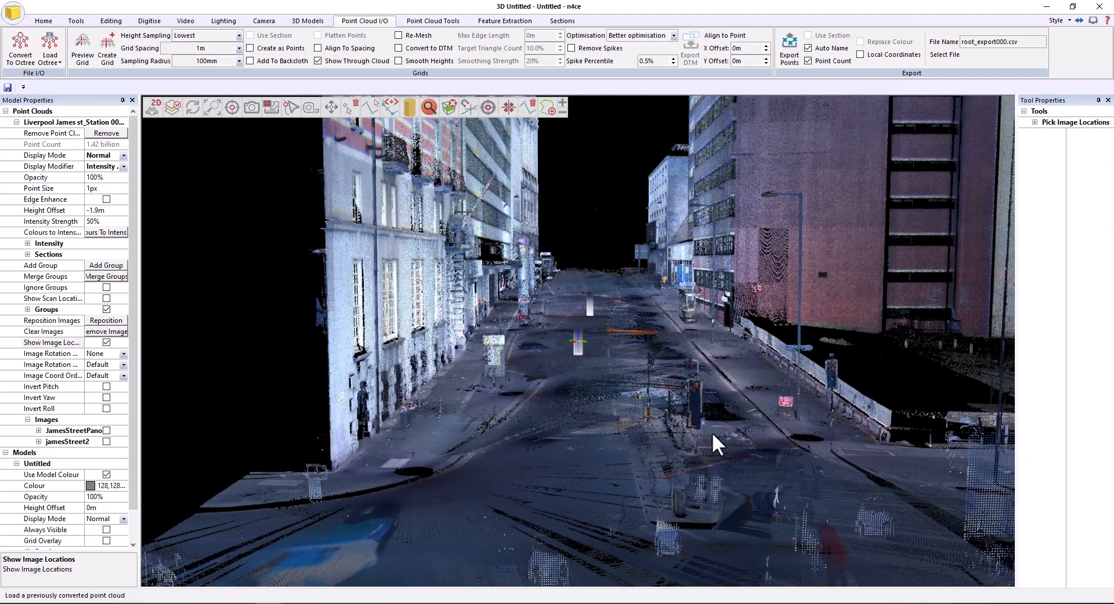
{"action": "middle_click_drag", "start_coordinate": [712, 434], "coordinate": [584, 340]}
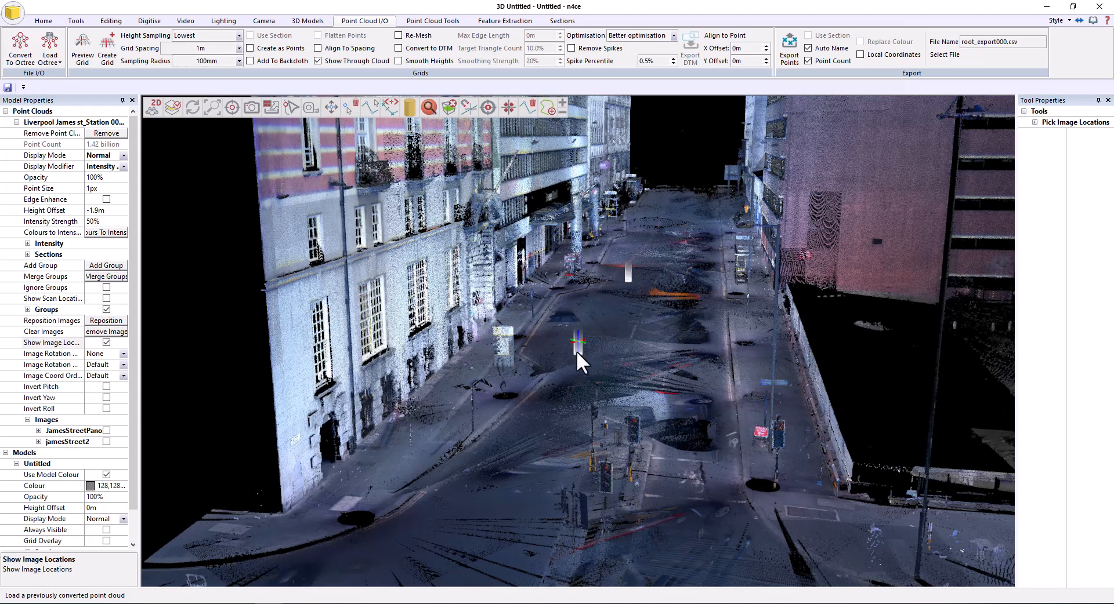
Step: Jump into the JamesStreetPano image location and look down James Street toward the phone boxes
{"action": "left_click", "coordinate": [626, 275]}
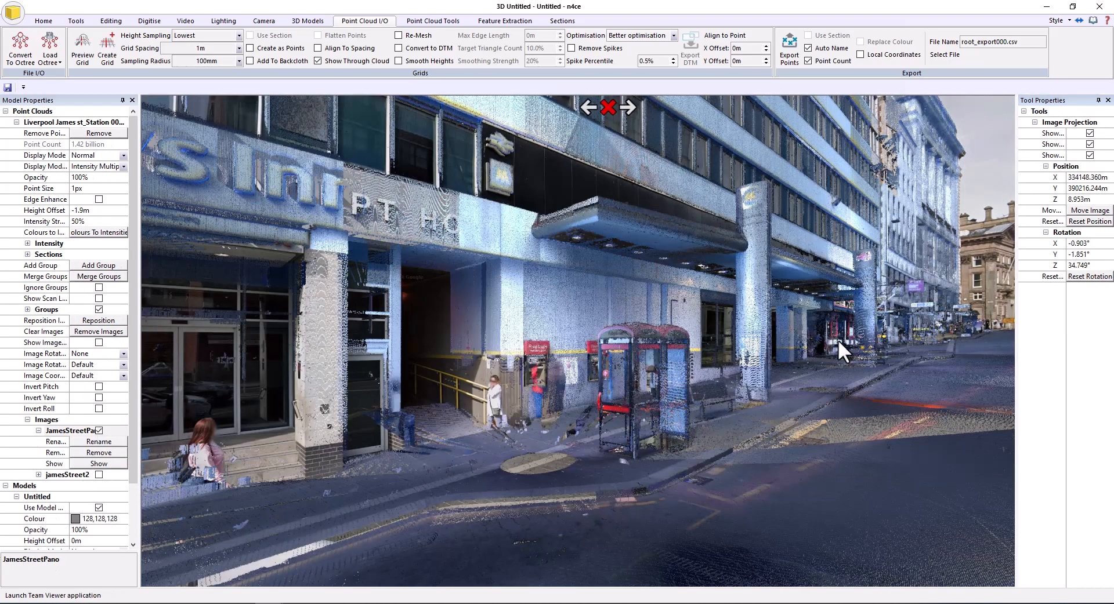
{"action": "middle_click_drag", "start_coordinate": [894, 348], "coordinate": [716, 371]}
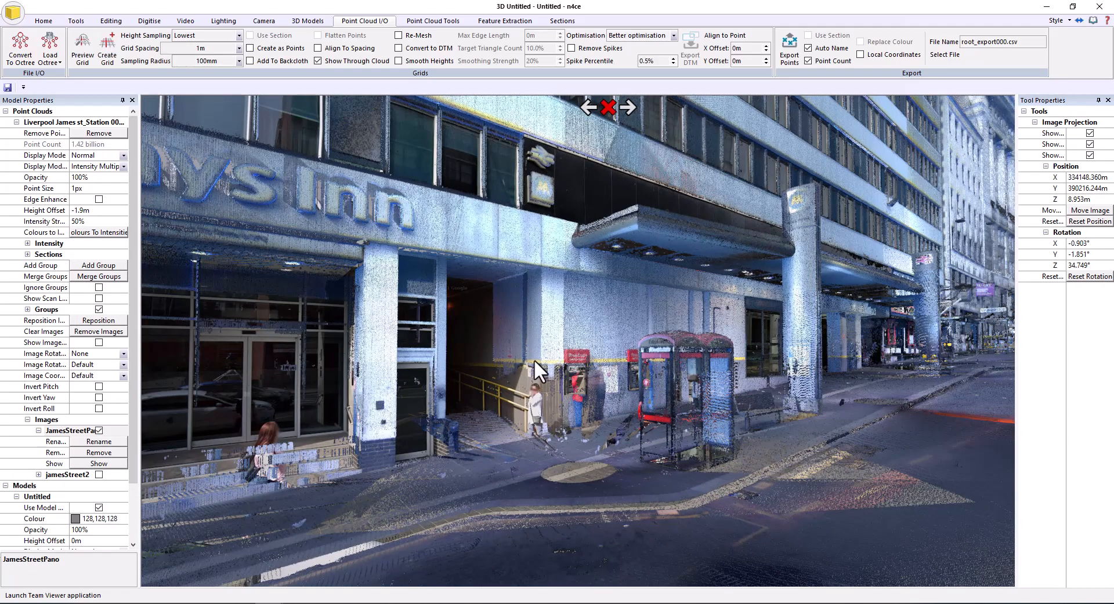
{"action": "middle_click_drag", "start_coordinate": [527, 360], "coordinate": [681, 357]}
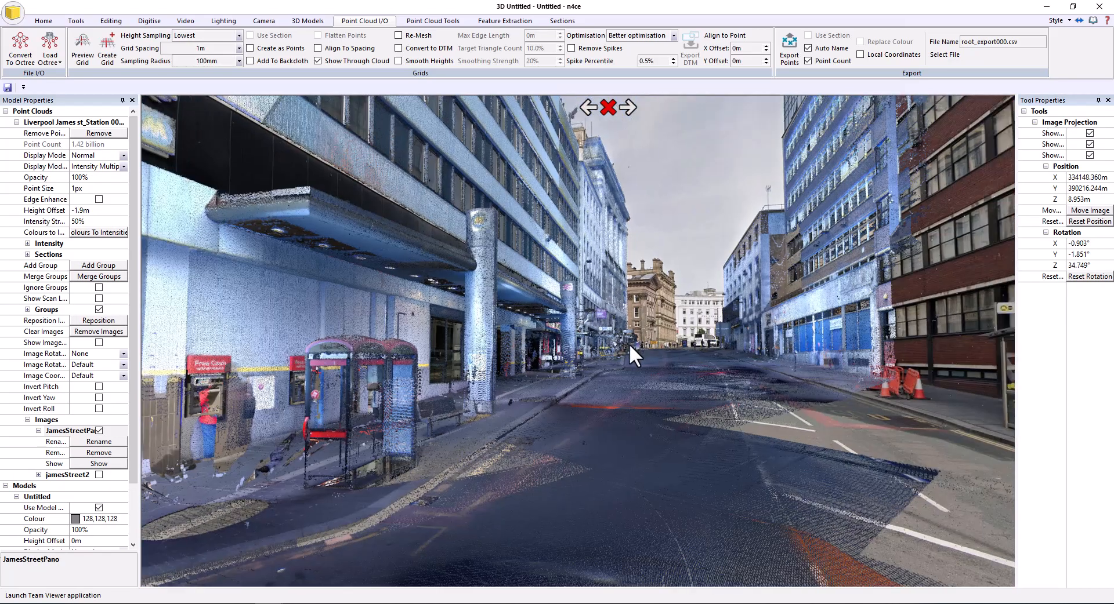
{"action": "middle_click_drag", "start_coordinate": [521, 348], "coordinate": [616, 316]}
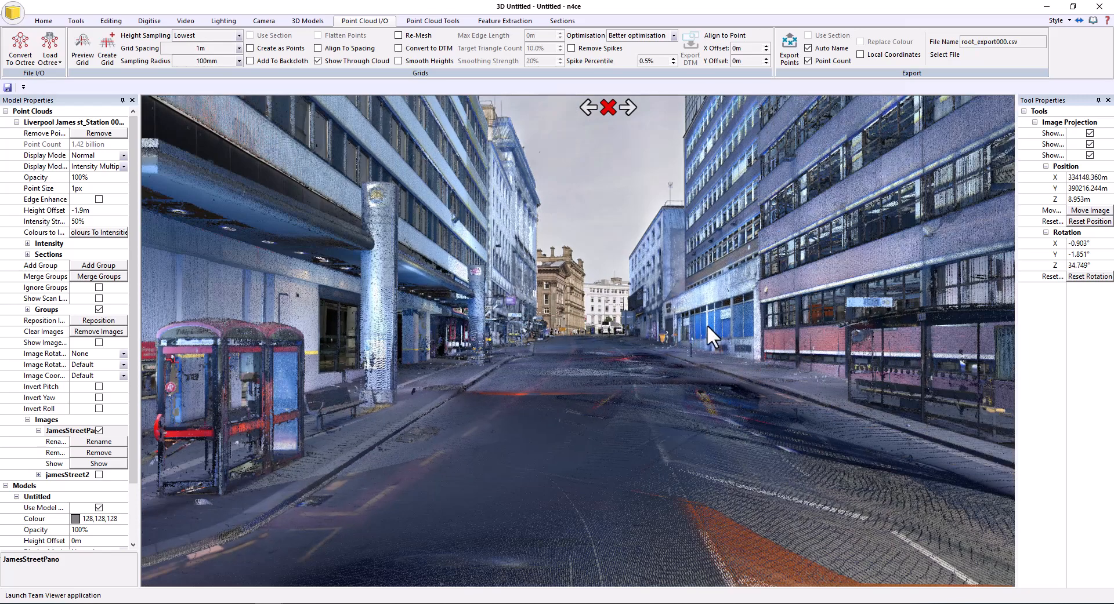
{"action": "middle_click_drag", "start_coordinate": [706, 325], "coordinate": [674, 314]}
{"action": "scroll", "coordinate": [604, 326], "scroll_direction": "up", "scroll_amount": 3}
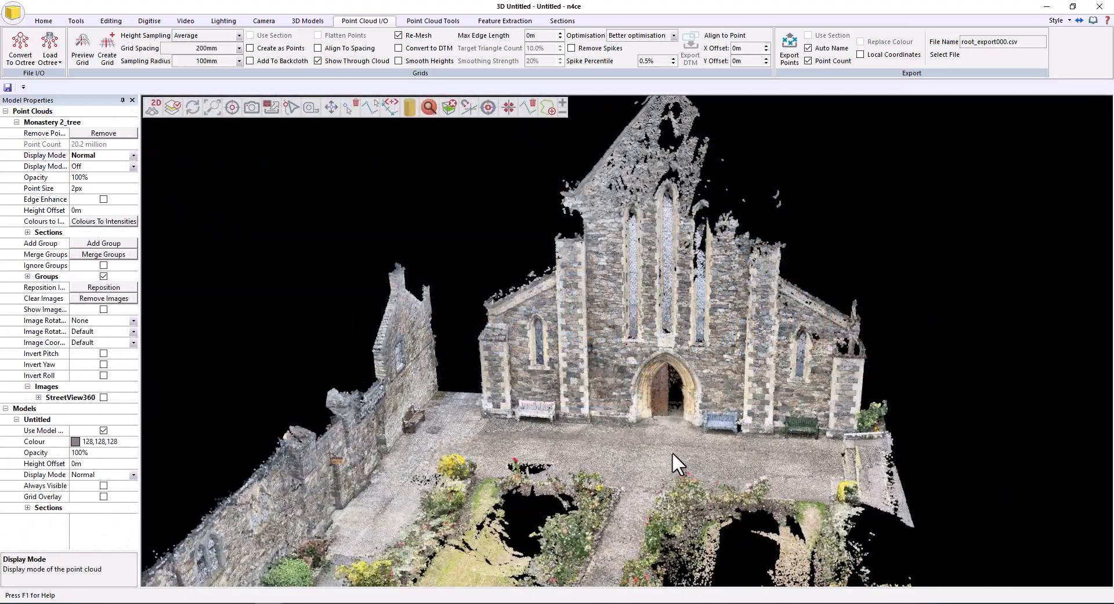
Step: Orbit and zoom the Monastery 2_tree cloud onto the church doorway, then switch to Google Maps
{"action": "mouse_move", "coordinate": [605, 438]}
{"action": "middle_mouse_down"}
{"action": "mouse_move", "coordinate": [598, 427]}
{"action": "mouse_move", "coordinate": [707, 408]}
{"action": "middle_mouse_up"}
{"action": "scroll", "coordinate": [597, 427], "scroll_direction": "down", "scroll_amount": 3}
{"action": "scroll", "coordinate": [692, 406], "scroll_direction": "up", "scroll_amount": 3}
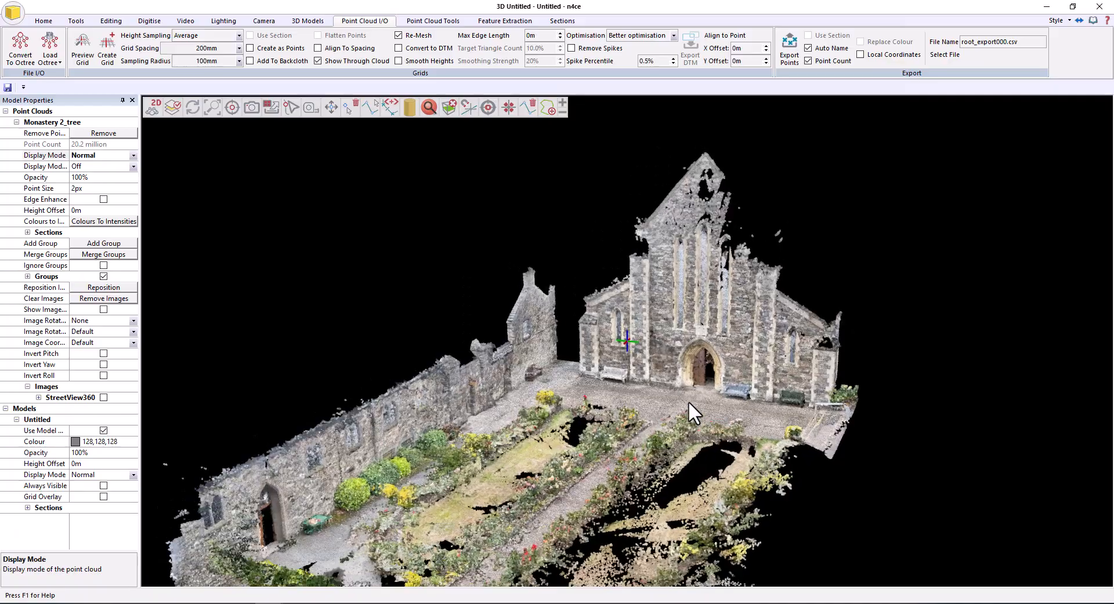
{"action": "scroll", "coordinate": [611, 348], "scroll_direction": "up", "scroll_amount": 5}
{"action": "middle_click_drag", "start_coordinate": [725, 359], "coordinate": [601, 502]}
{"action": "scroll", "coordinate": [631, 384], "scroll_direction": "down", "scroll_amount": 6}
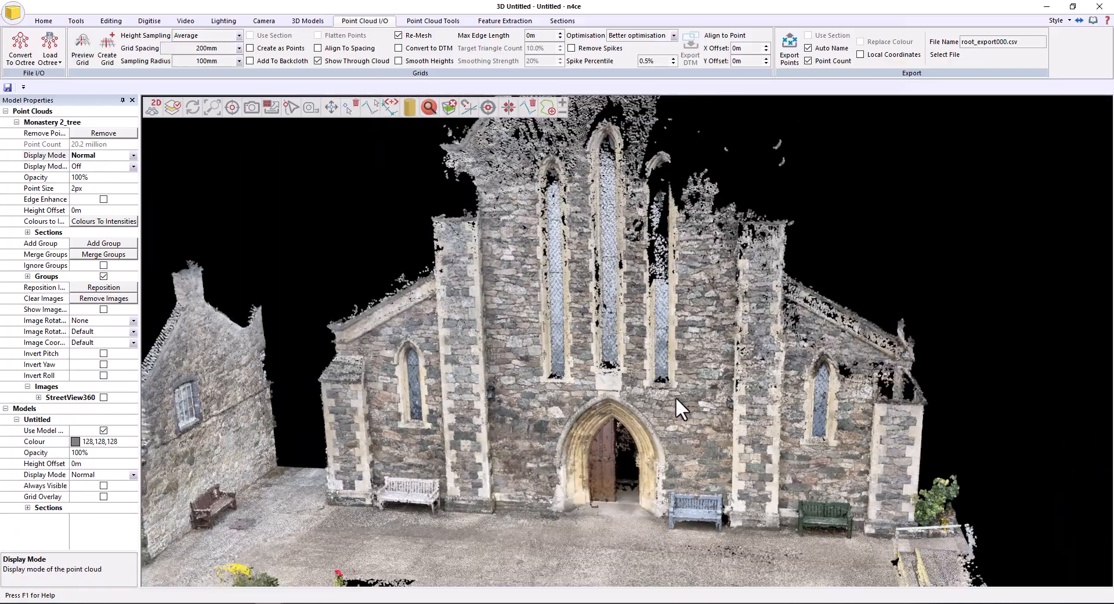
{"action": "scroll", "coordinate": [628, 395], "scroll_direction": "down", "scroll_amount": 3}
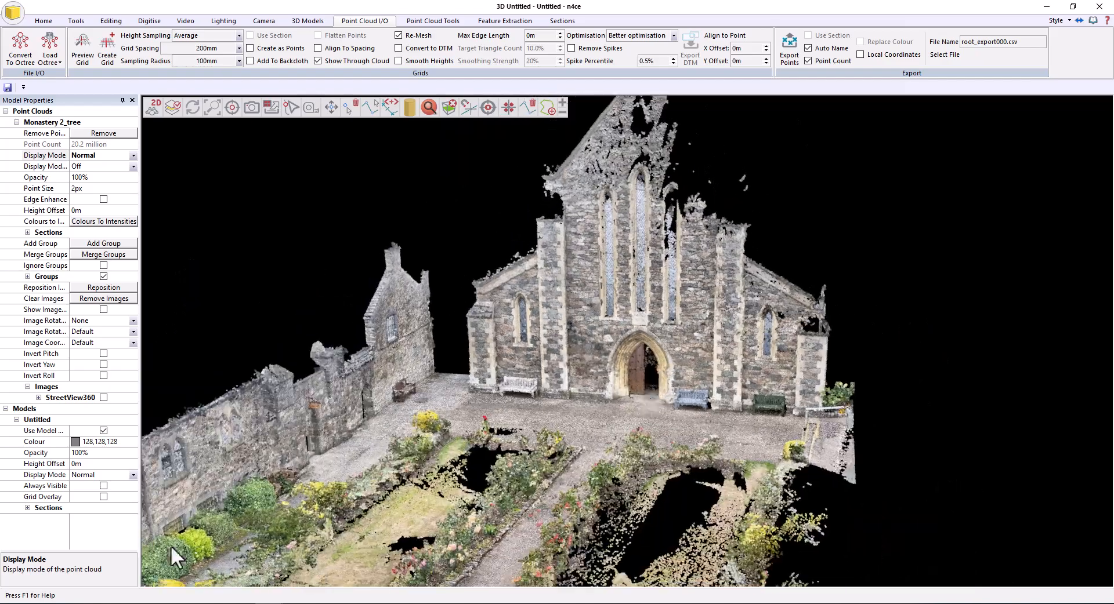
{"action": "left_click", "coordinate": [199, 565]}
{"action": "scroll", "coordinate": [666, 449], "scroll_direction": "down", "scroll_amount": 2}
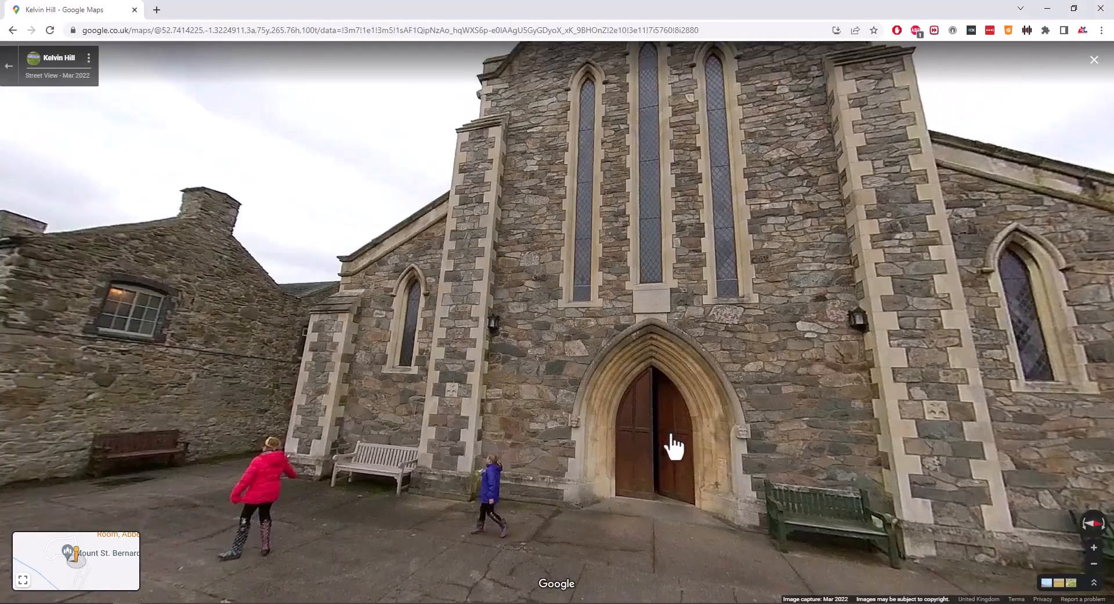
{"action": "left_click_drag", "start_coordinate": [529, 390], "coordinate": [415, 308]}
{"action": "left_click_drag", "start_coordinate": [750, 522], "coordinate": [590, 484]}
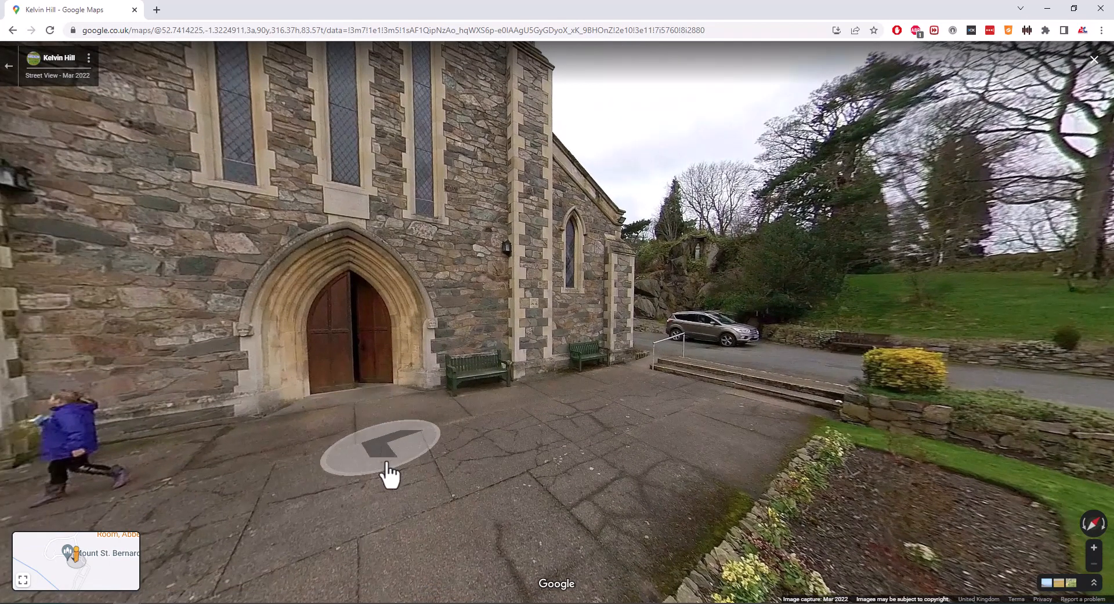
{"action": "left_click_drag", "start_coordinate": [401, 480], "coordinate": [485, 340]}
{"action": "left_click_drag", "start_coordinate": [572, 537], "coordinate": [511, 364]}
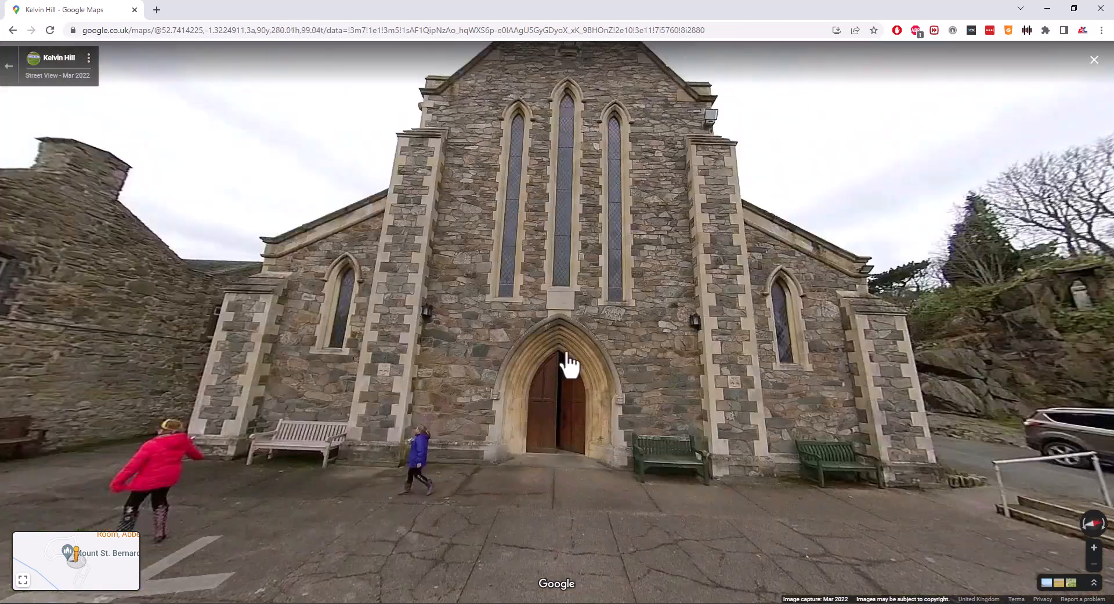
{"action": "left_click_drag", "start_coordinate": [569, 364], "coordinate": [766, 336]}
{"action": "left_click_drag", "start_coordinate": [835, 368], "coordinate": [483, 345]}
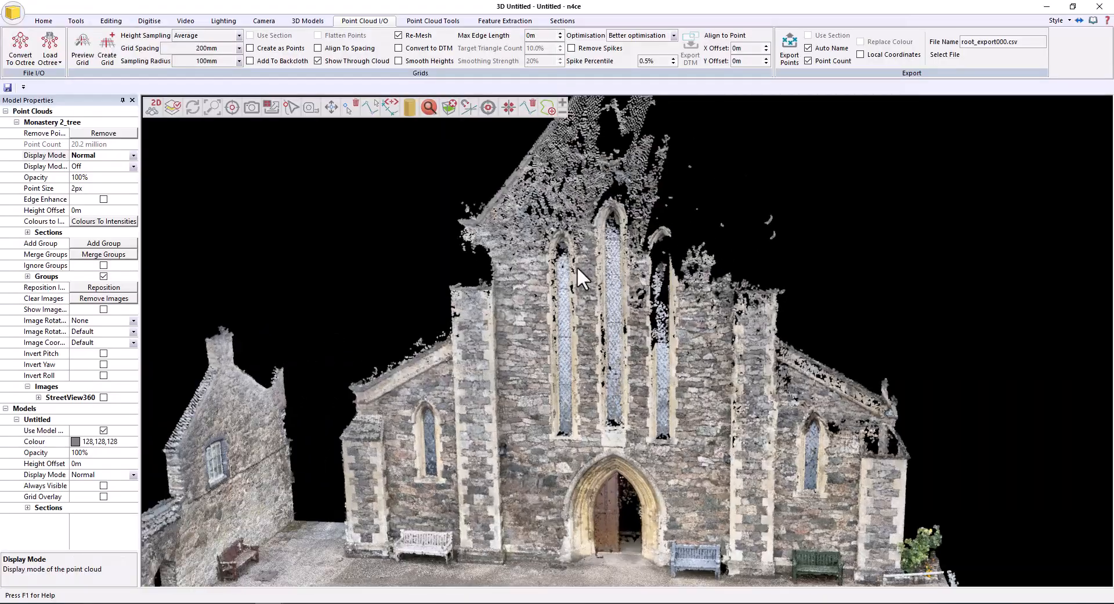
Step: Turn on the StreetView360 image and toggle the point cloud overlay against the church front
{"action": "left_click", "coordinate": [103, 398]}
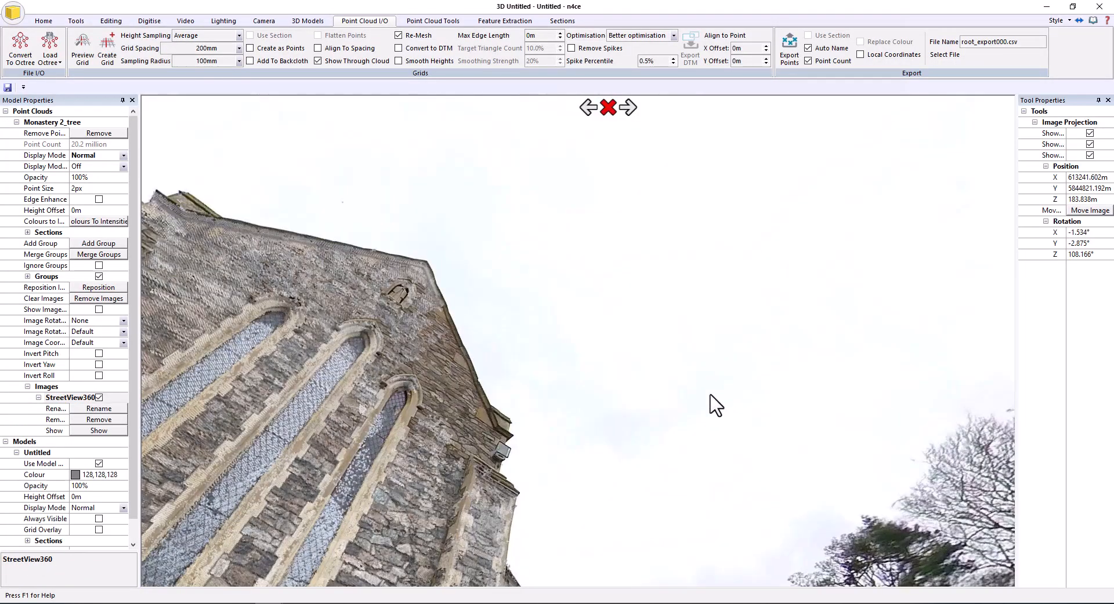
{"action": "left_click_drag", "start_coordinate": [493, 423], "coordinate": [760, 284]}
{"action": "left_click_drag", "start_coordinate": [566, 322], "coordinate": [582, 341]}
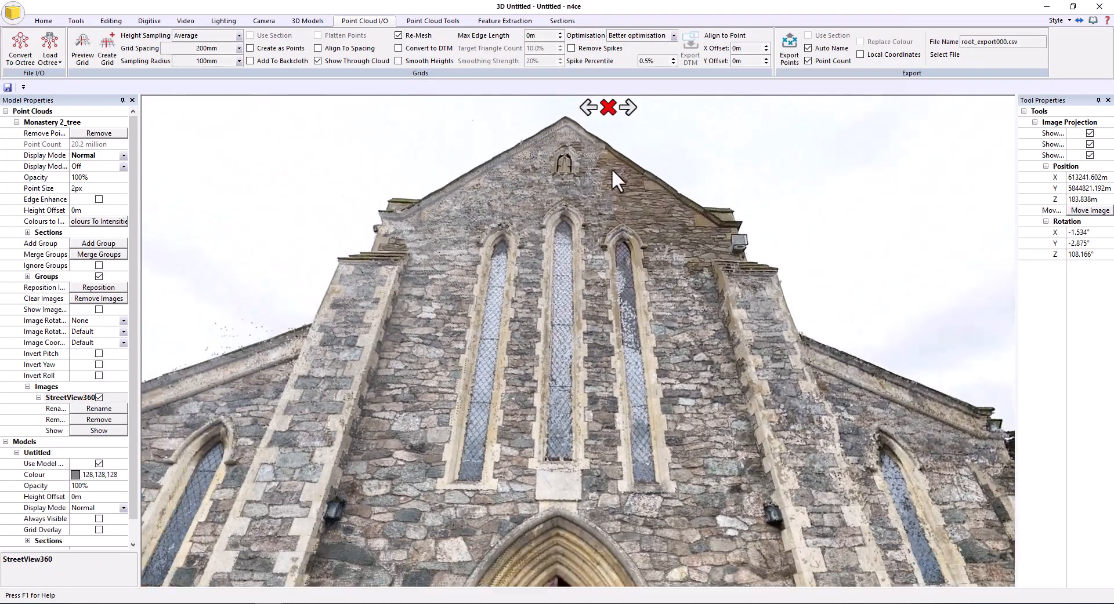
{"action": "scroll", "coordinate": [582, 240], "scroll_direction": "up", "scroll_amount": 7}
{"action": "scroll", "coordinate": [640, 226], "scroll_direction": "down", "scroll_amount": 7}
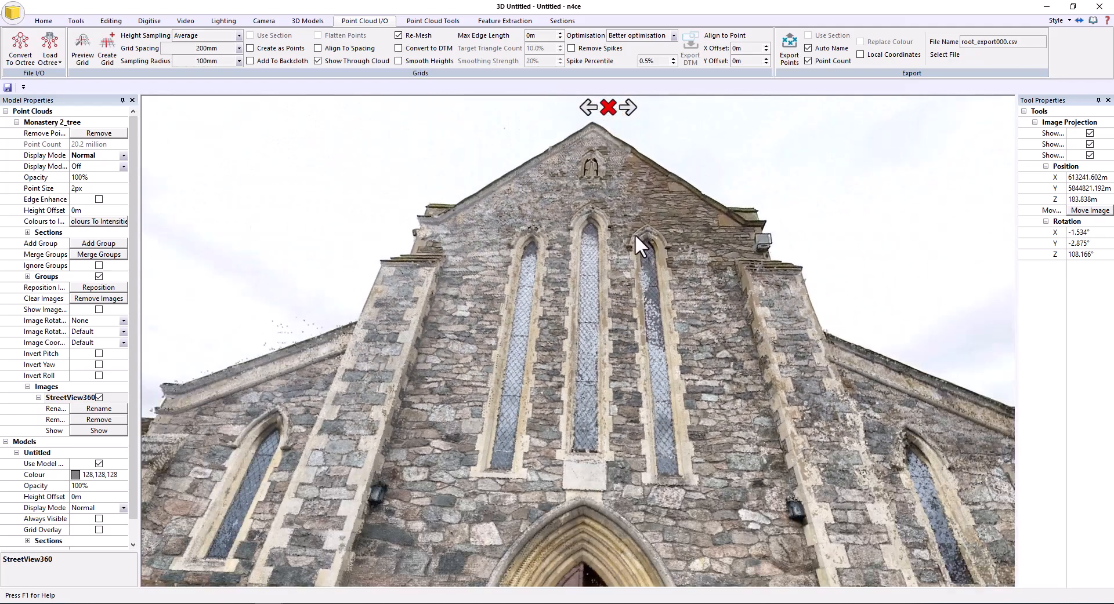
{"action": "left_click", "coordinate": [1090, 132]}
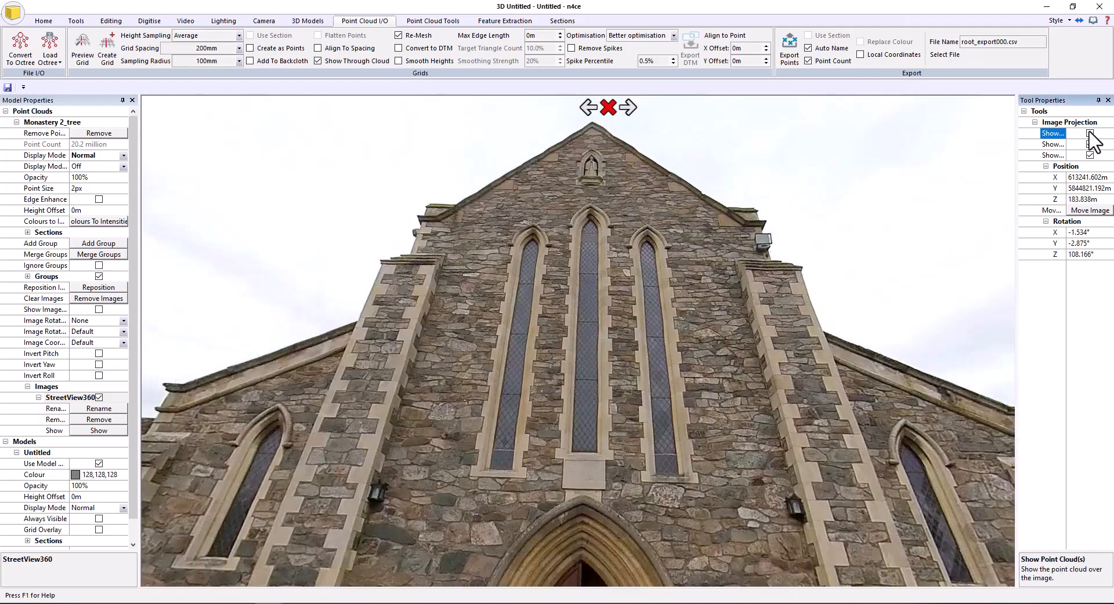
{"action": "left_click", "coordinate": [1090, 133]}
{"action": "left_click_drag", "start_coordinate": [372, 444], "coordinate": [493, 317]}
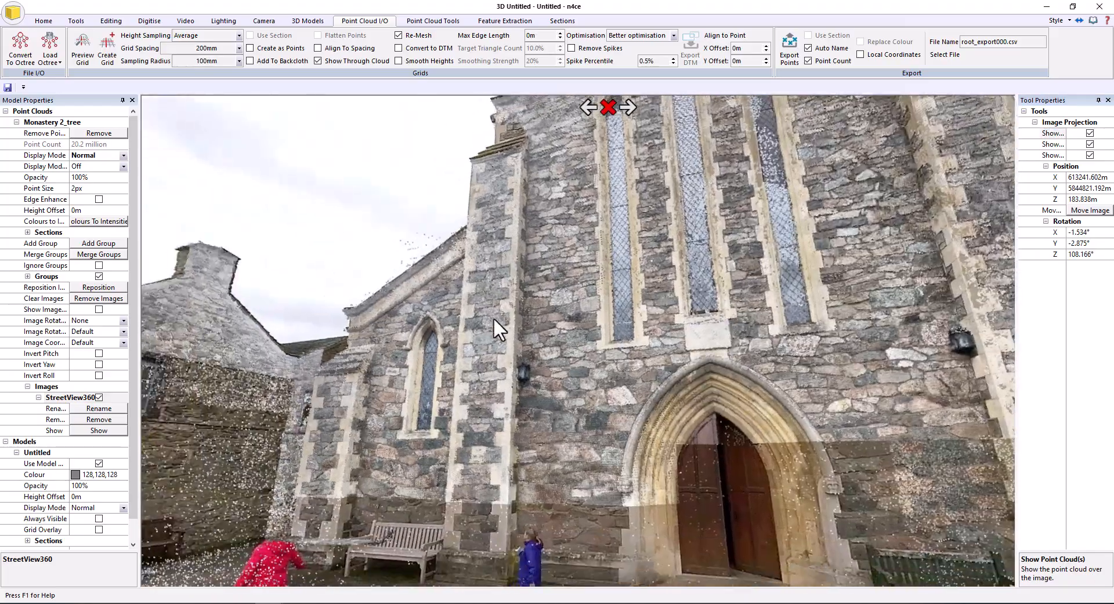
{"action": "scroll", "coordinate": [492, 359], "scroll_direction": "down", "scroll_amount": 6}
{"action": "left_click_drag", "start_coordinate": [313, 398], "coordinate": [427, 378]}
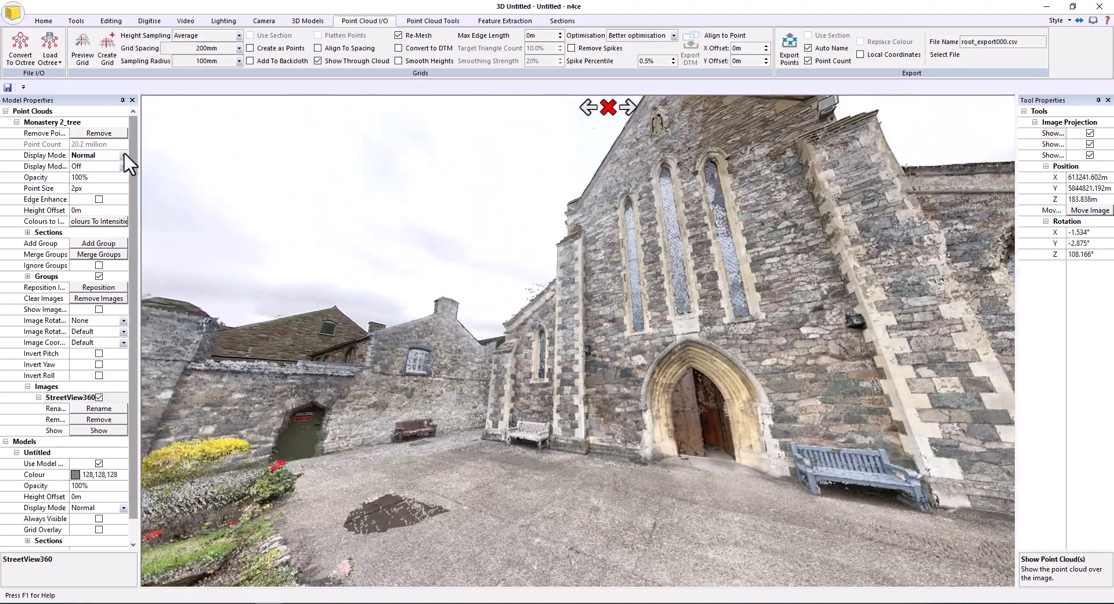
Step: Colour the church cloud by Intensity and pan across to the benches and parked car
{"action": "left_click", "coordinate": [123, 154]}
{"action": "left_click", "coordinate": [93, 184]}
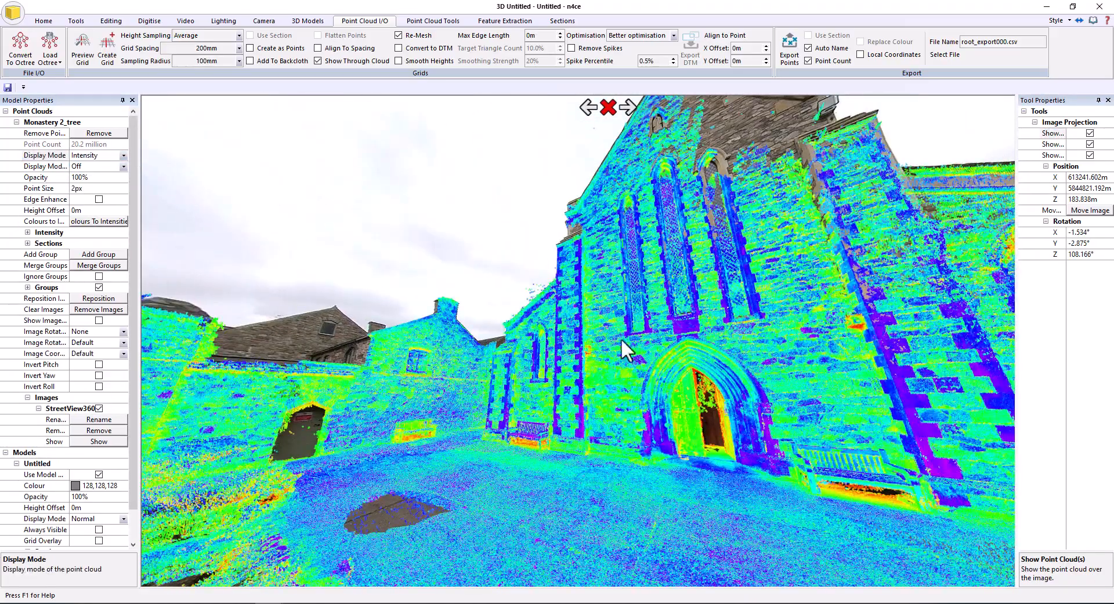
{"action": "left_click_drag", "start_coordinate": [620, 339], "coordinate": [492, 393]}
{"action": "scroll", "coordinate": [492, 393], "scroll_direction": "up", "scroll_amount": 5}
{"action": "left_click_drag", "start_coordinate": [719, 455], "coordinate": [513, 402]}
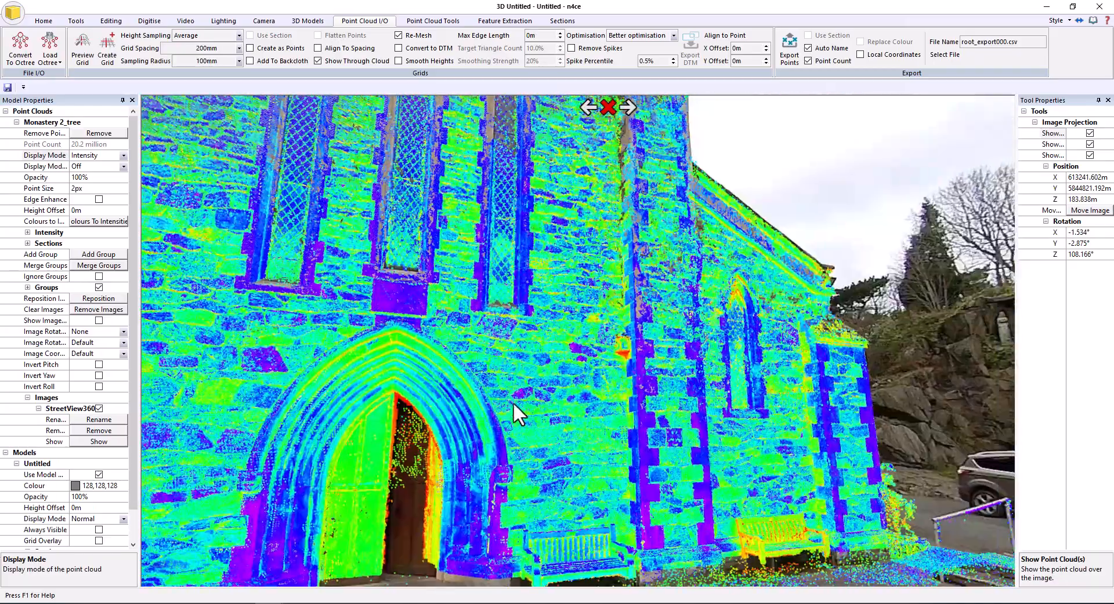
{"action": "left_click_drag", "start_coordinate": [803, 499], "coordinate": [663, 451]}
{"action": "scroll", "coordinate": [848, 458], "scroll_direction": "up", "scroll_amount": 2}
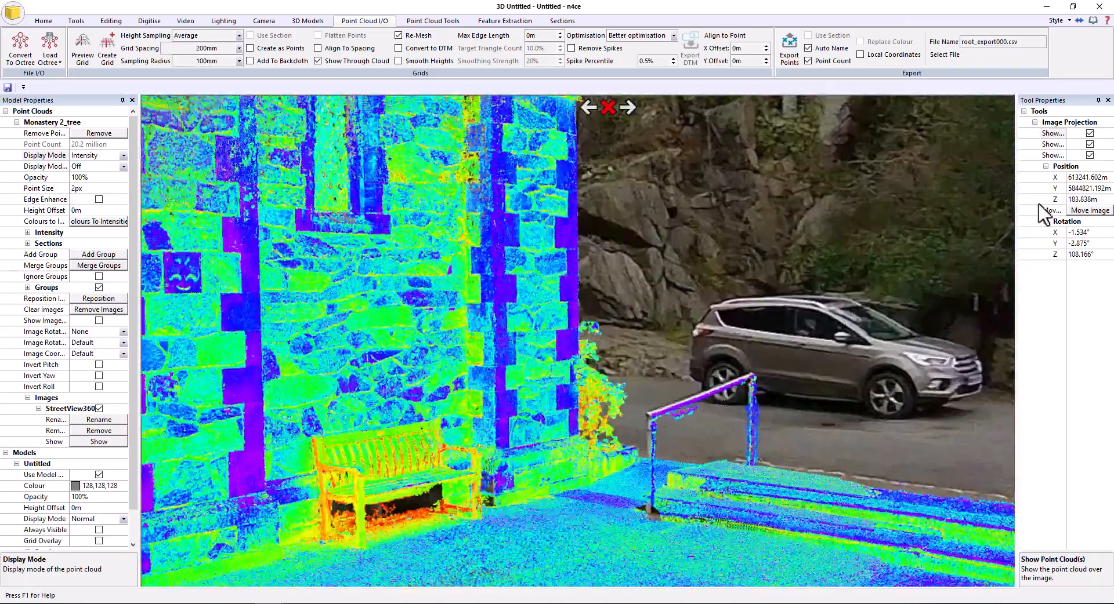
Step: Toggle the overlay once more to compare the façade, then close the panorama projection
{"action": "left_click", "coordinate": [1089, 133]}
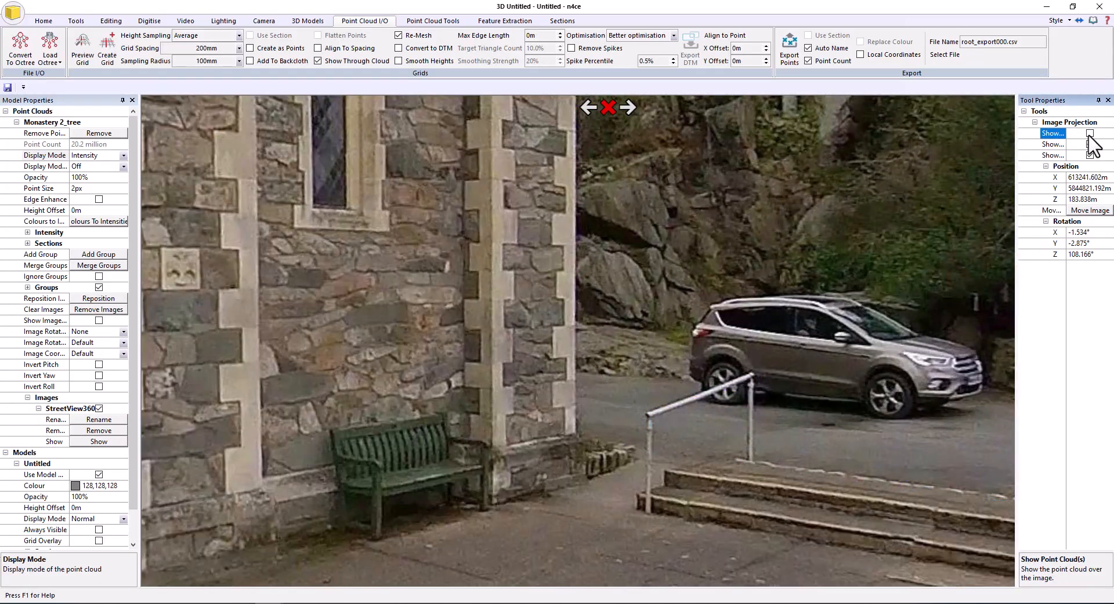
{"action": "left_click", "coordinate": [1089, 134]}
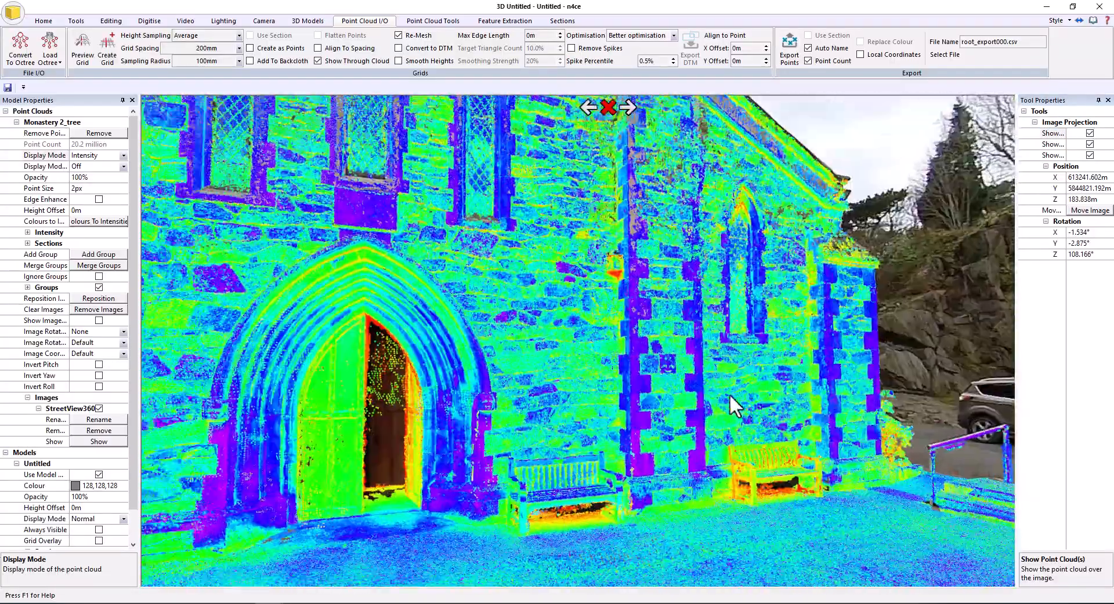
{"action": "left_click_drag", "start_coordinate": [730, 396], "coordinate": [406, 342]}
{"action": "left_click", "coordinate": [626, 109]}
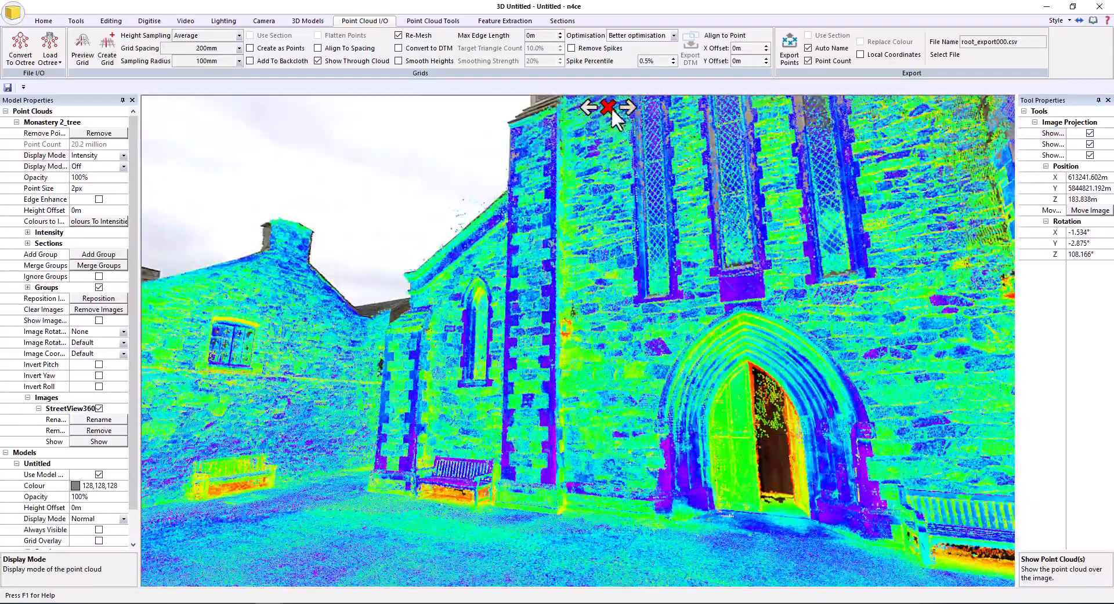
{"action": "left_click", "coordinate": [609, 108]}
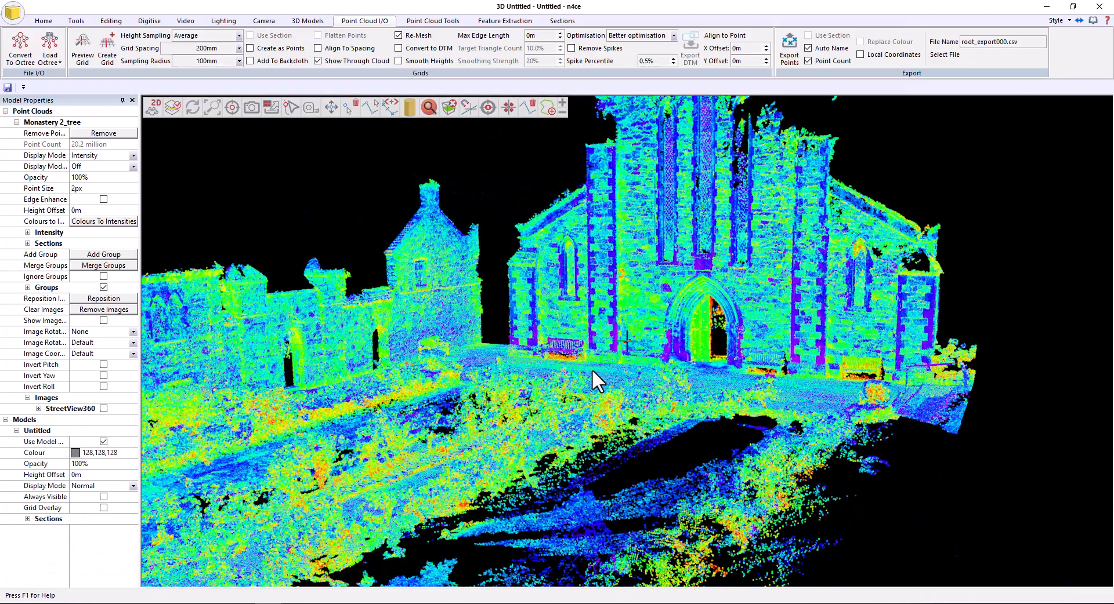
Step: Clear the intensity-coloured church cloud with Remove Points
{"action": "left_click", "coordinate": [112, 133]}
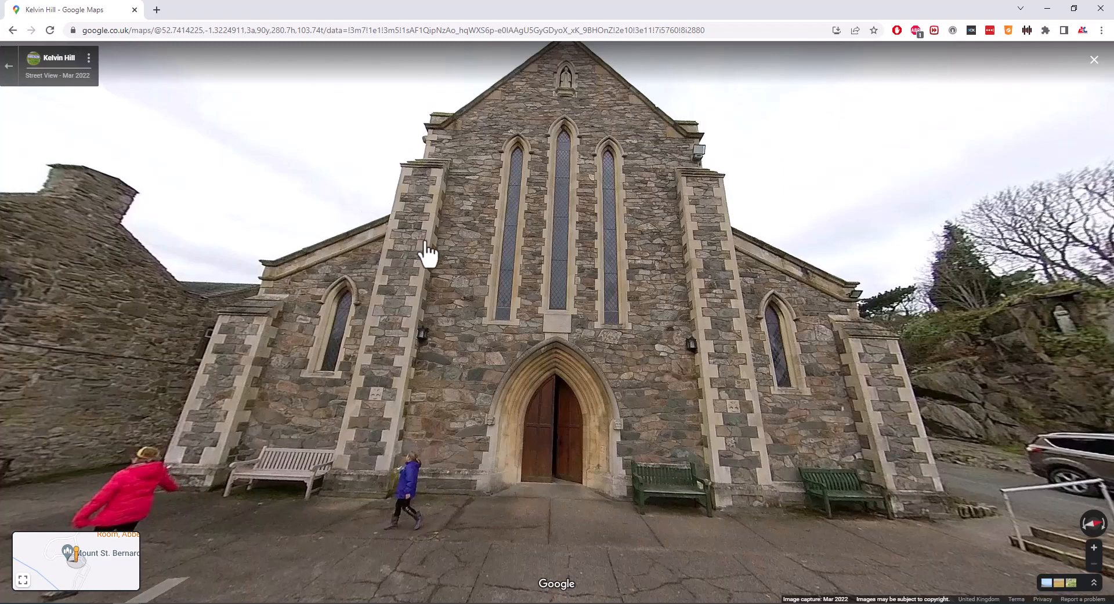
{"action": "left_click_drag", "start_coordinate": [428, 254], "coordinate": [467, 249]}
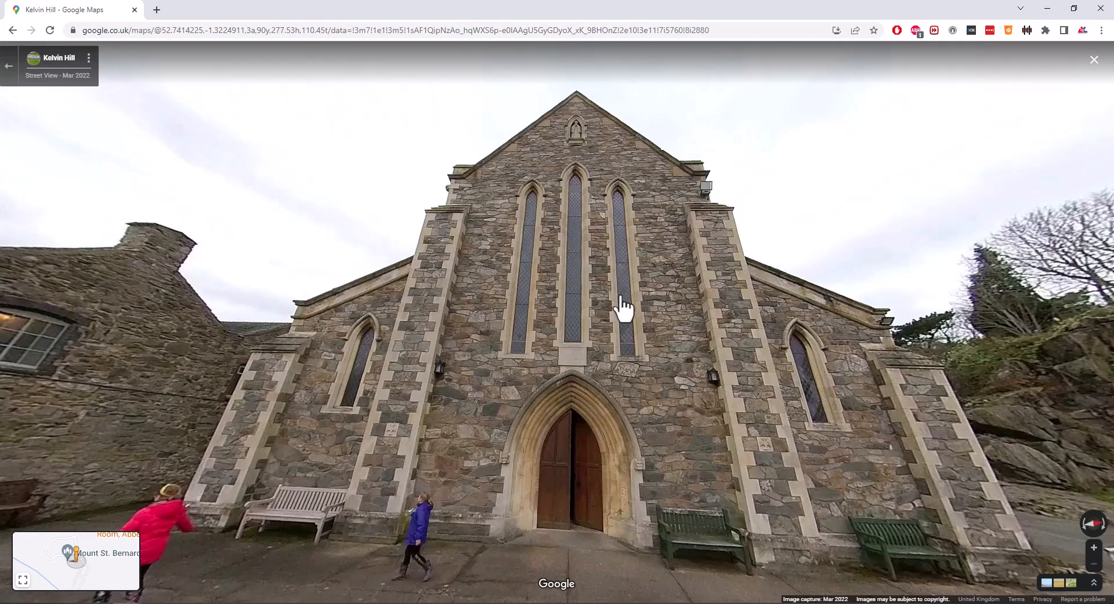
{"action": "left_click_drag", "start_coordinate": [745, 380], "coordinate": [648, 356]}
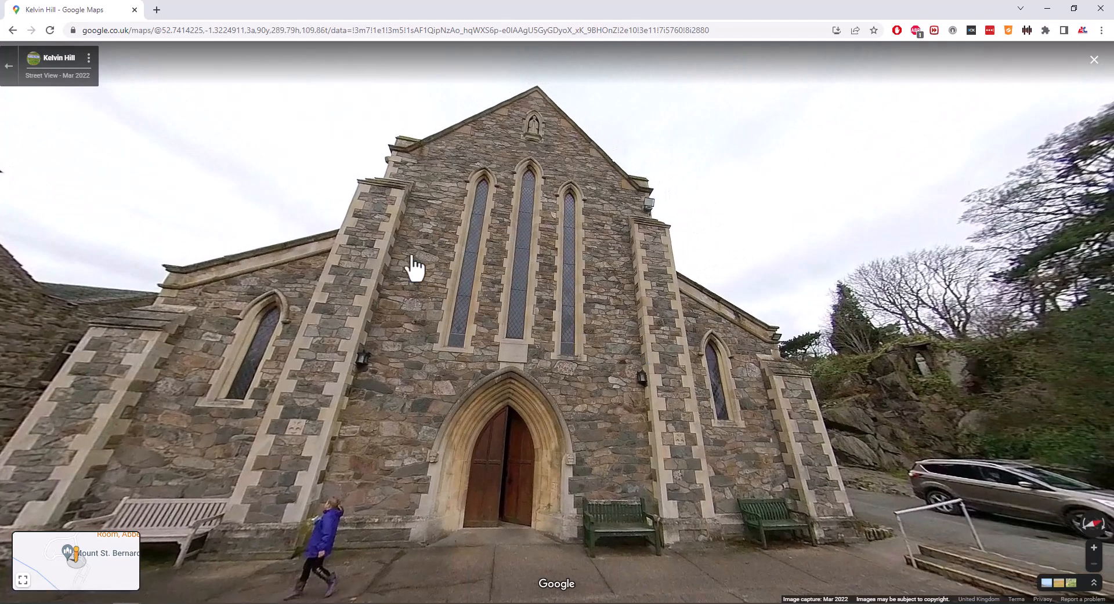
{"action": "left_click_drag", "start_coordinate": [606, 288], "coordinate": [644, 276]}
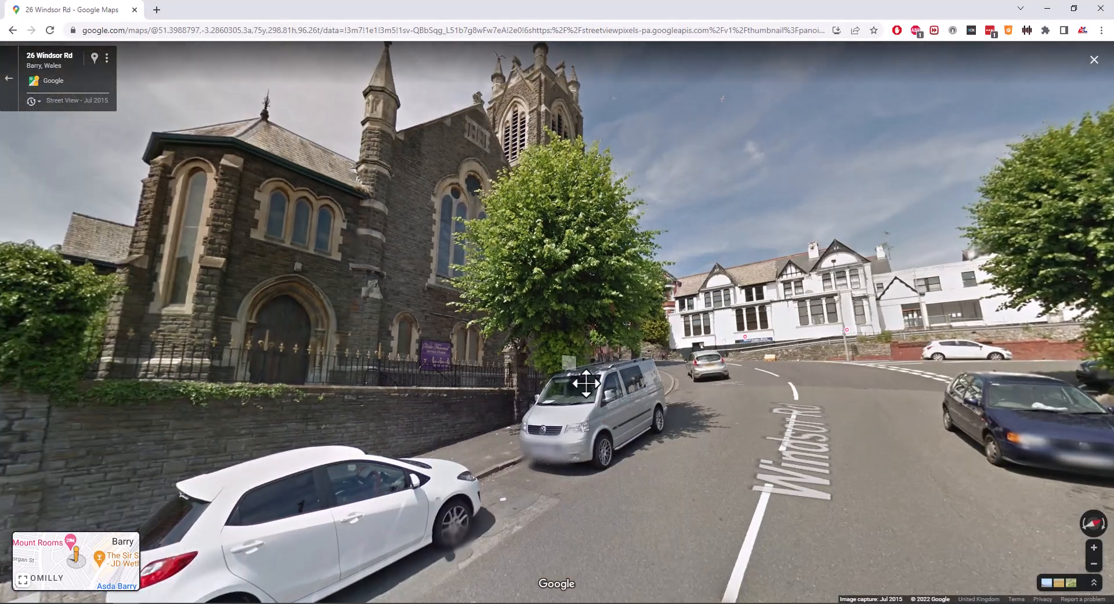
Step: Turn the Windsor Rd Street View panorama to bring the church into view
{"action": "left_click_drag", "start_coordinate": [585, 383], "coordinate": [658, 417]}
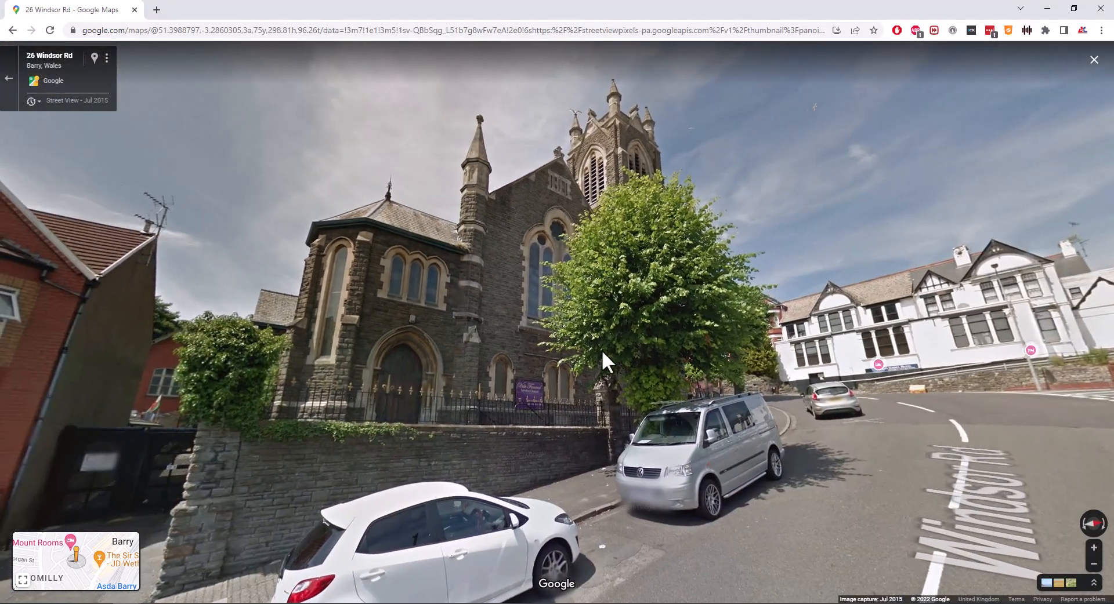
{"action": "left_click_drag", "start_coordinate": [604, 355], "coordinate": [441, 371]}
{"action": "left_click_drag", "start_coordinate": [704, 371], "coordinate": [829, 330]}
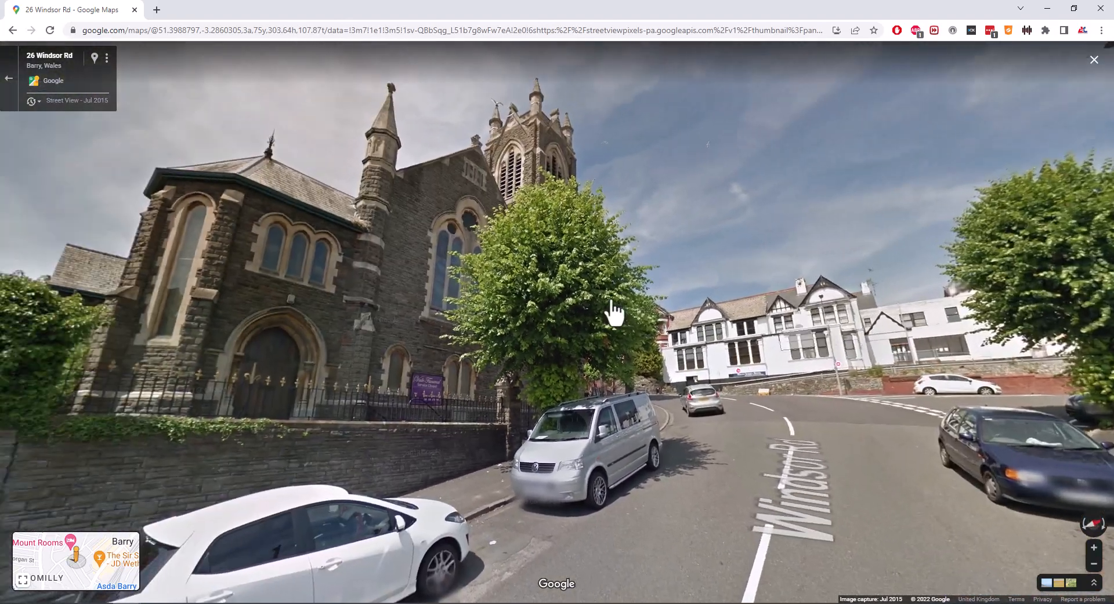
{"action": "left_click_drag", "start_coordinate": [518, 276], "coordinate": [466, 248]}
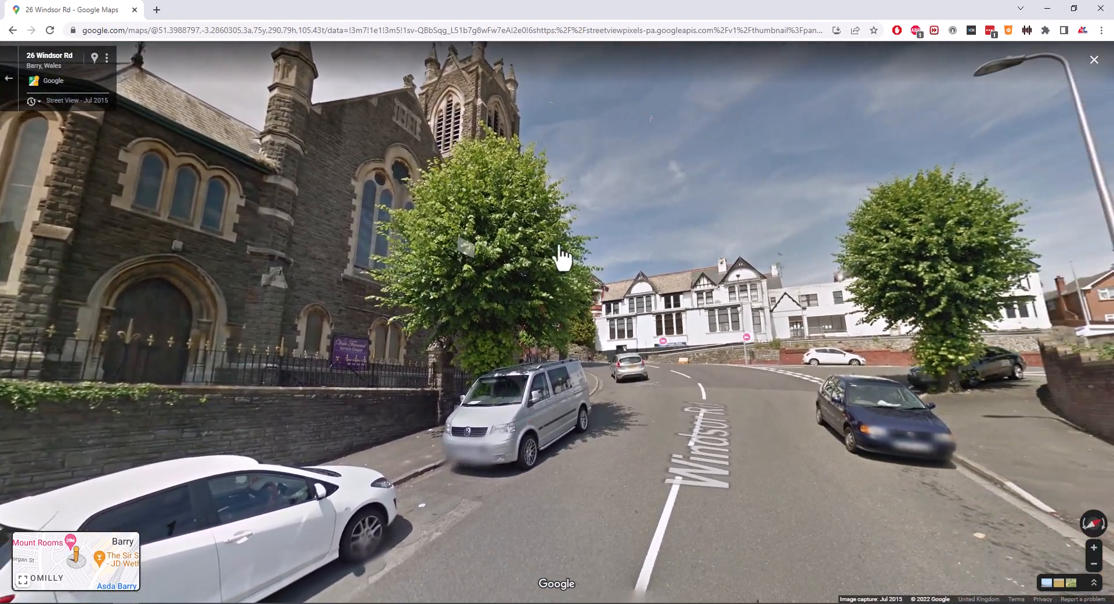
{"action": "left_click_drag", "start_coordinate": [578, 254], "coordinate": [665, 235]}
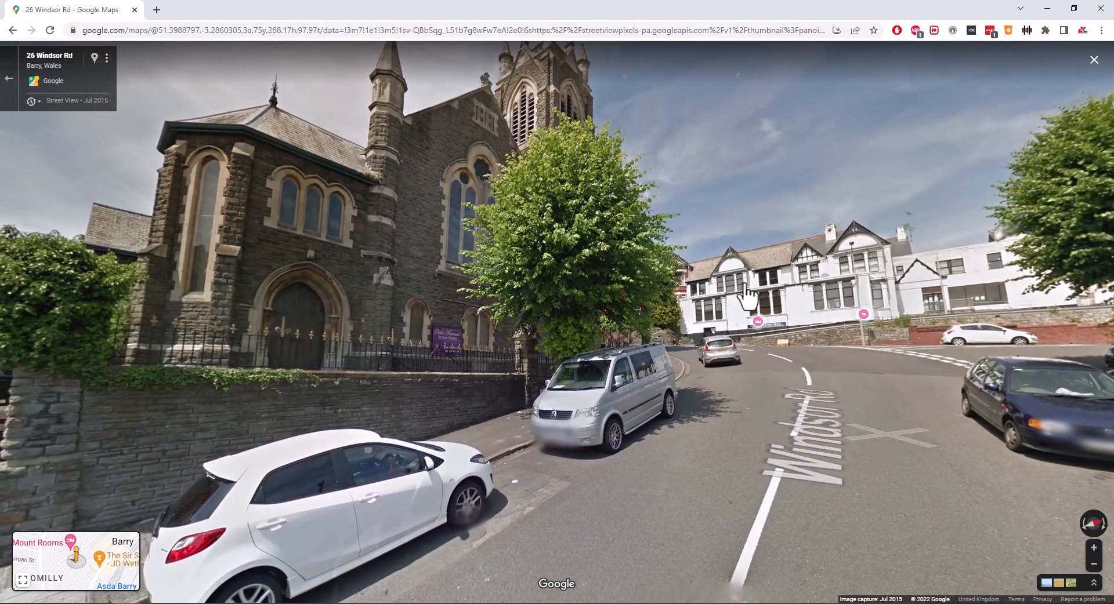
Step: Browse the older Windsor Rd Street View captures near the church, then switch back to n4ce's 3D view
{"action": "left_click", "coordinate": [90, 105]}
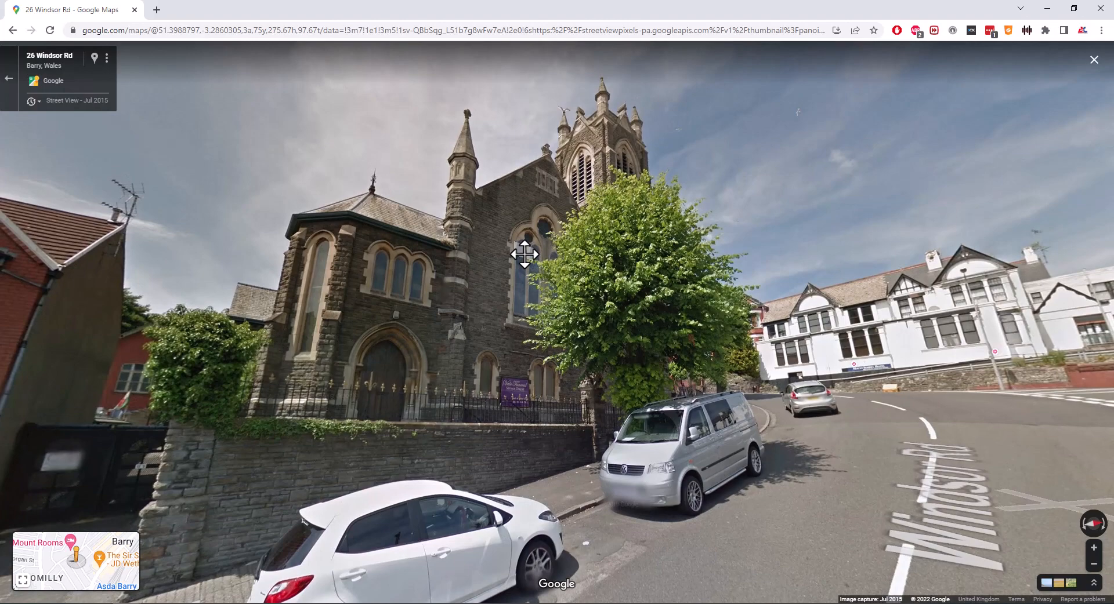
{"action": "left_click_drag", "start_coordinate": [1009, 327], "coordinate": [525, 275]}
{"action": "left_click_drag", "start_coordinate": [293, 246], "coordinate": [558, 300]}
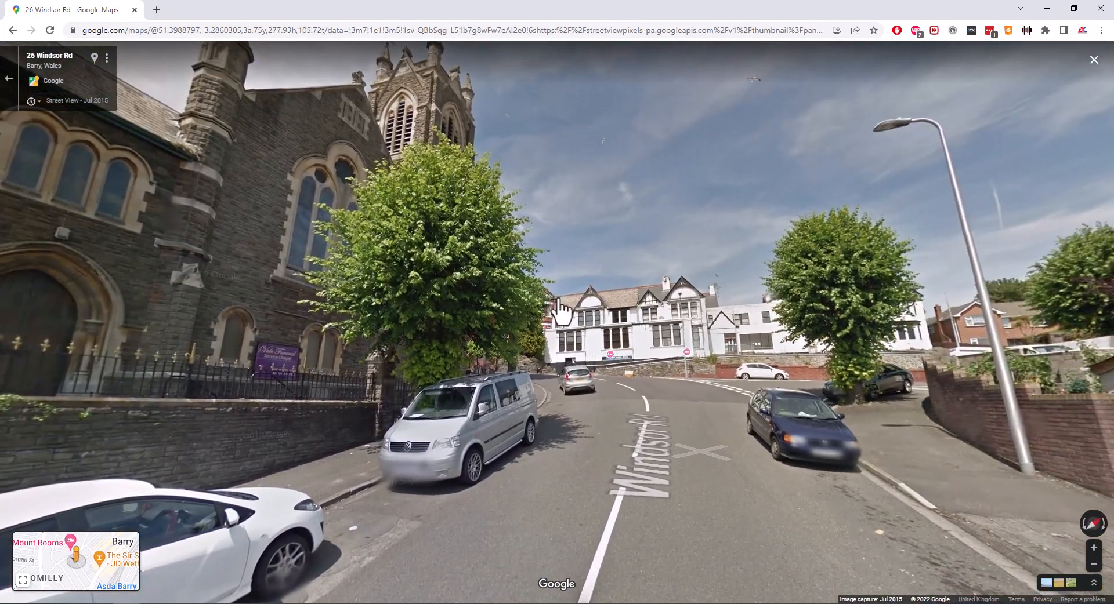
{"action": "left_click", "coordinate": [87, 101]}
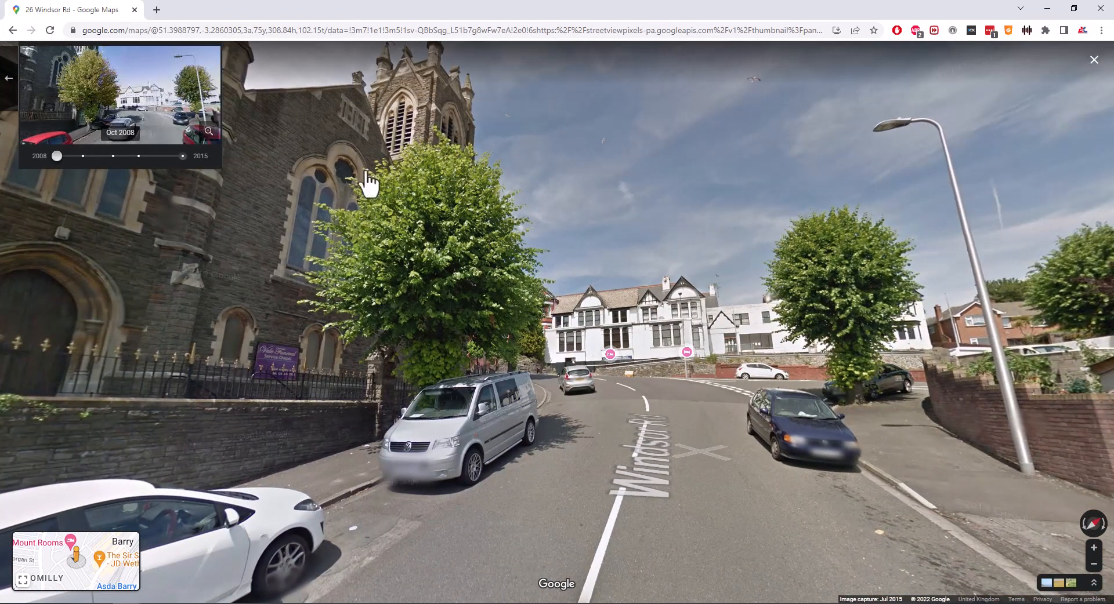
{"action": "left_click", "coordinate": [268, 603]}
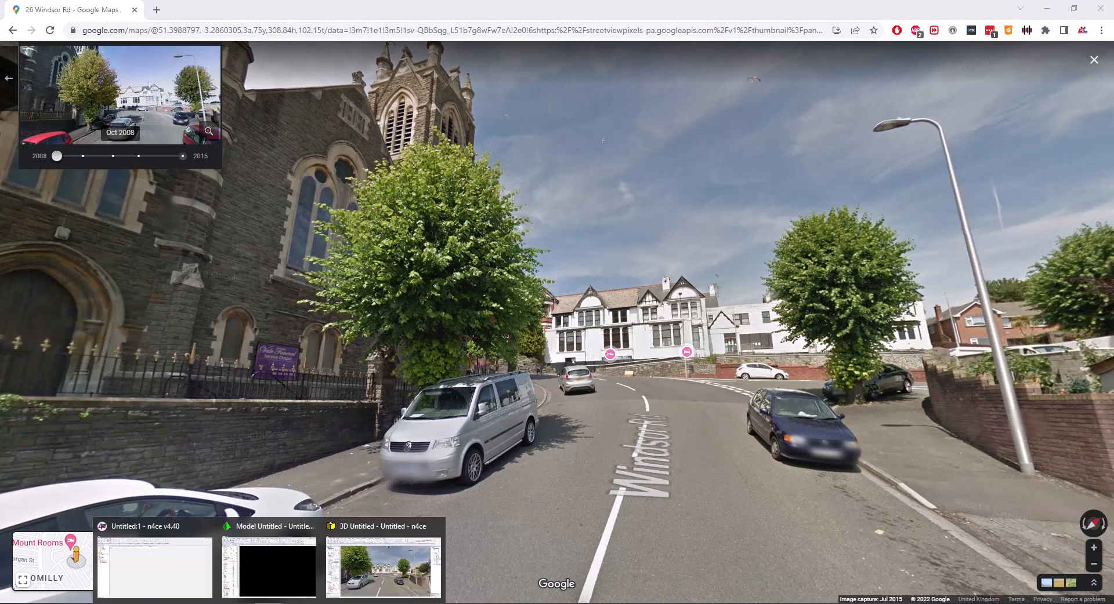
{"action": "left_click", "coordinate": [398, 580]}
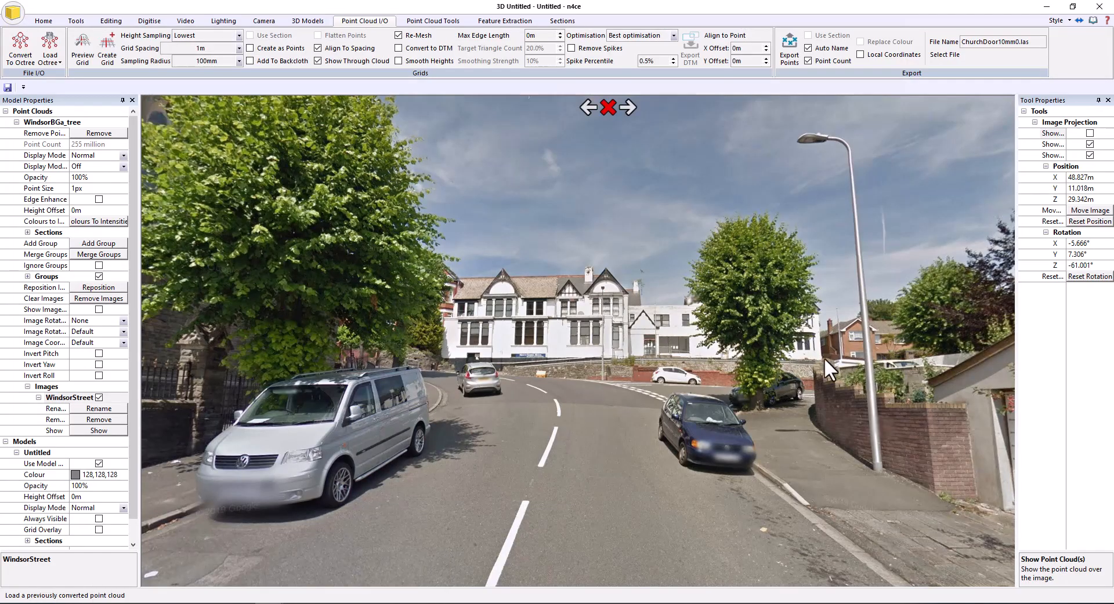
Step: Show the WindsorBGa_tree point cloud over the Windsor Street panorama
{"action": "left_click_drag", "start_coordinate": [621, 342], "coordinate": [548, 348]}
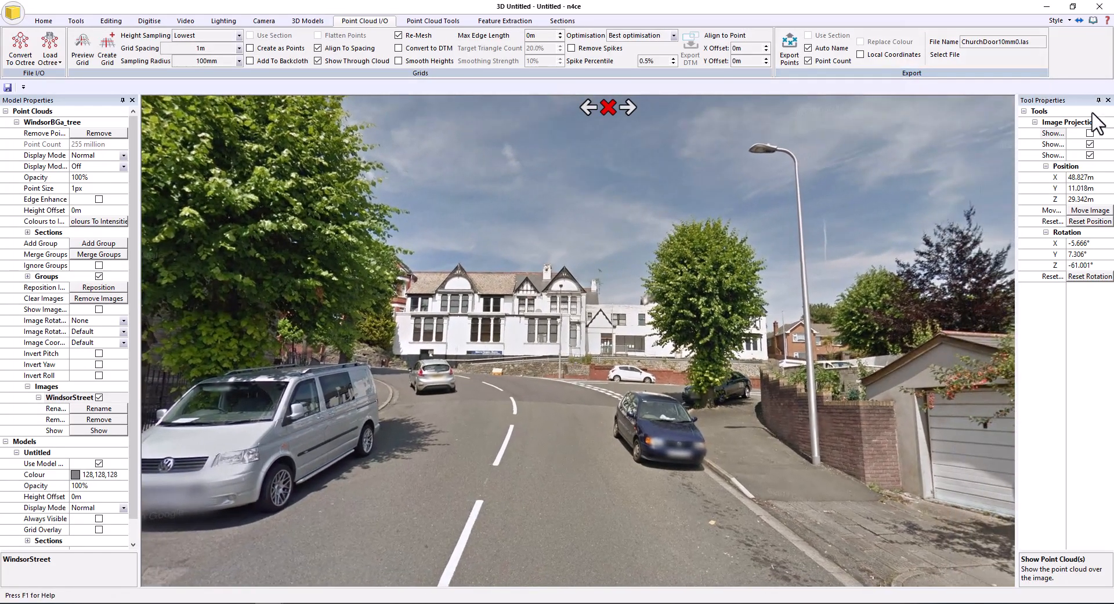
{"action": "left_click", "coordinate": [1090, 134]}
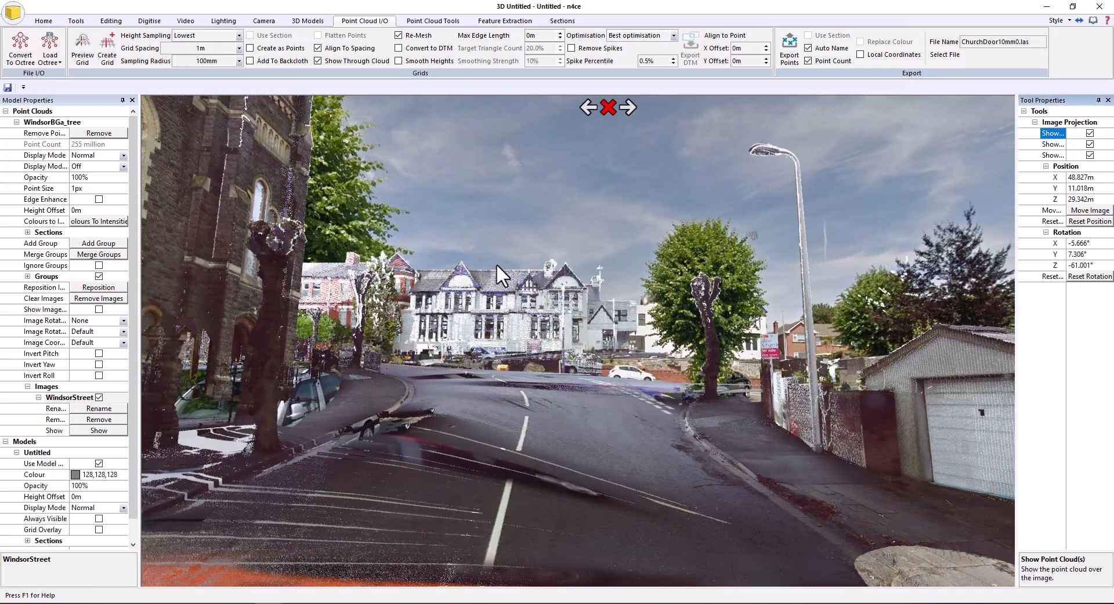
{"action": "mouse_move", "coordinate": [550, 338]}
{"action": "left_mouse_down"}
{"action": "mouse_move", "coordinate": [531, 353]}
{"action": "mouse_move", "coordinate": [548, 353]}
{"action": "left_mouse_up"}
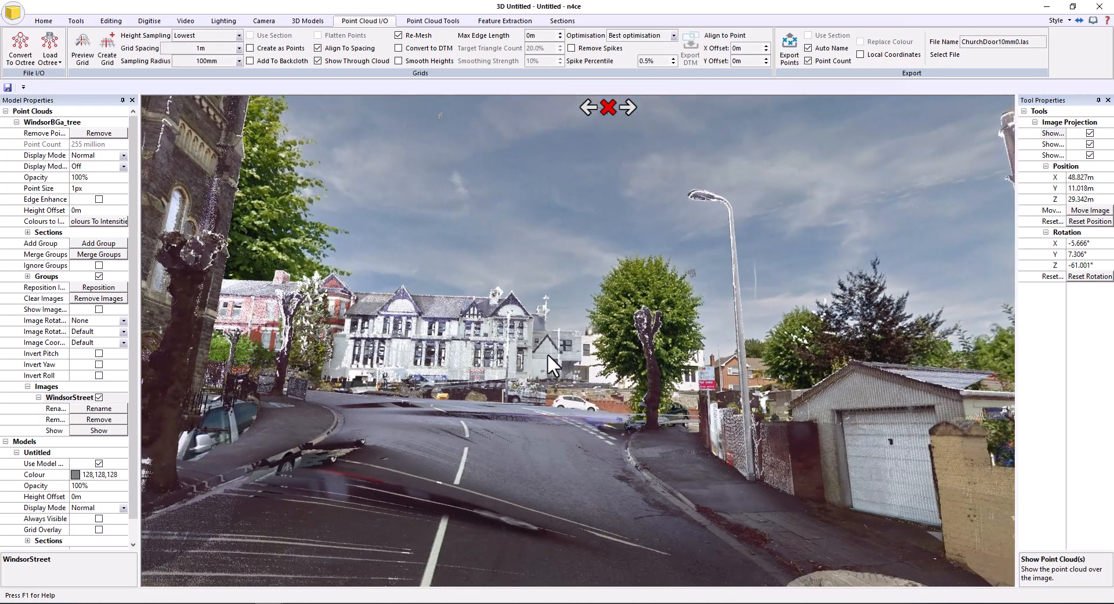
Step: Colour the point cloud by Intensity and set its opacity to 25%
{"action": "left_click", "coordinate": [123, 155]}
{"action": "left_click", "coordinate": [124, 154]}
{"action": "left_click", "coordinate": [106, 185]}
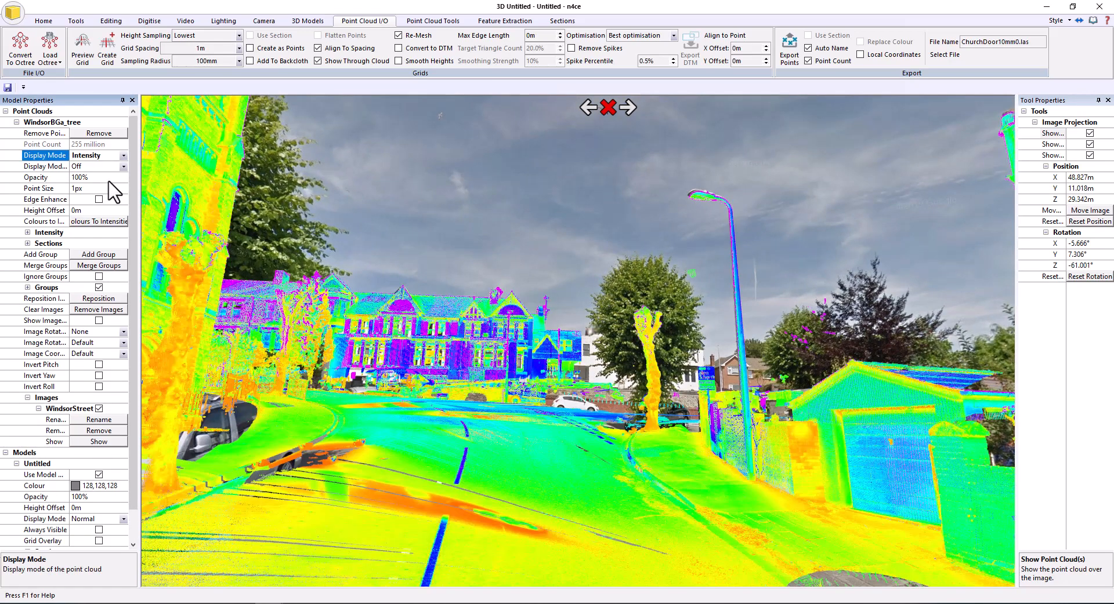
{"action": "left_click", "coordinate": [702, 315]}
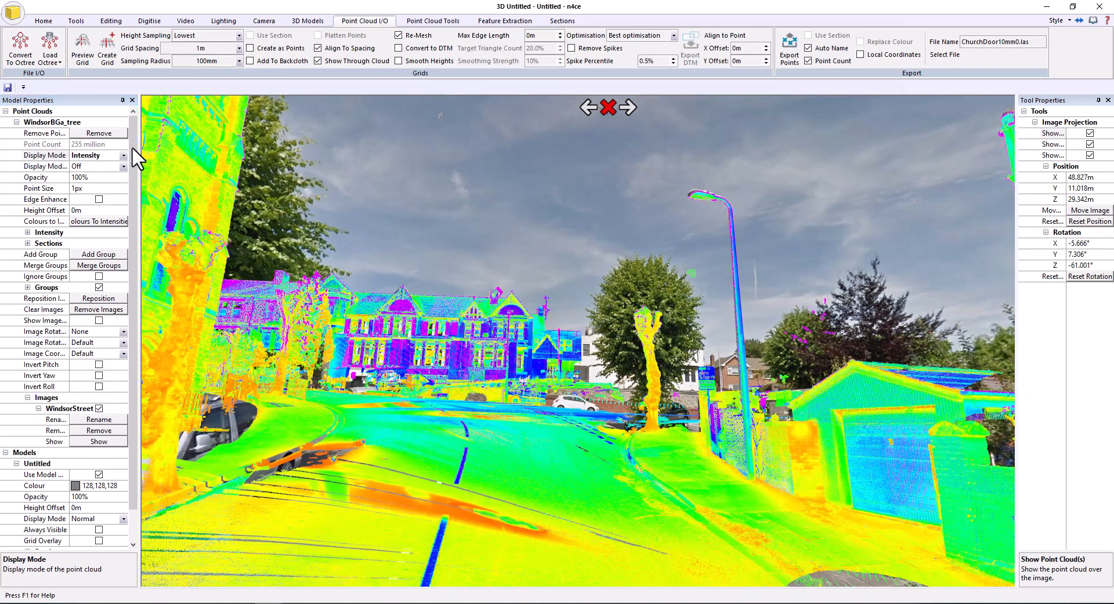
{"action": "left_click", "coordinate": [14, 178]}
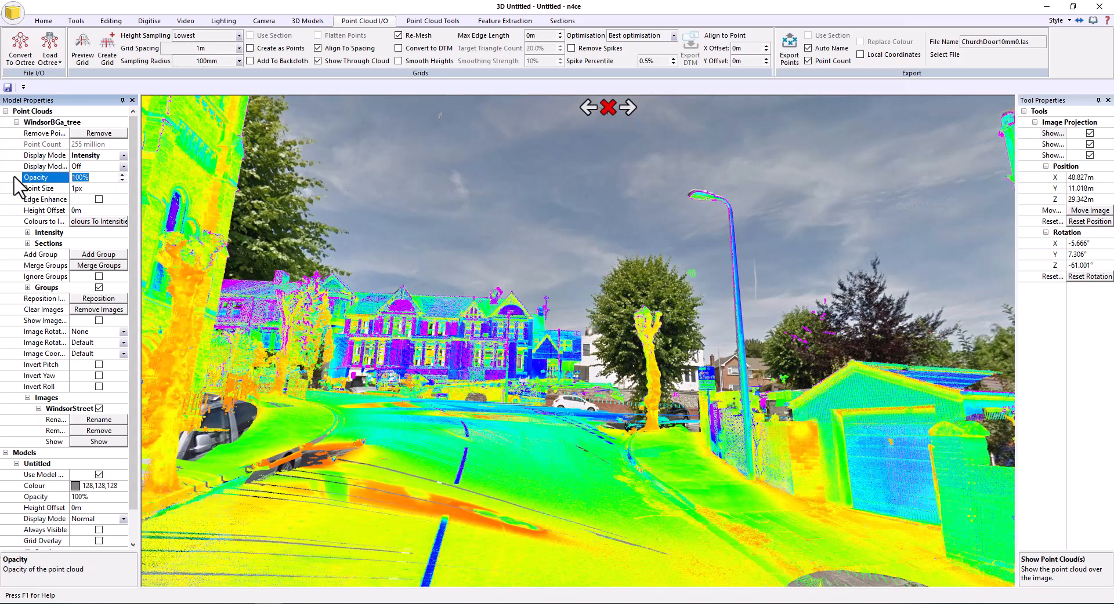
{"action": "key", "text": "Return"}
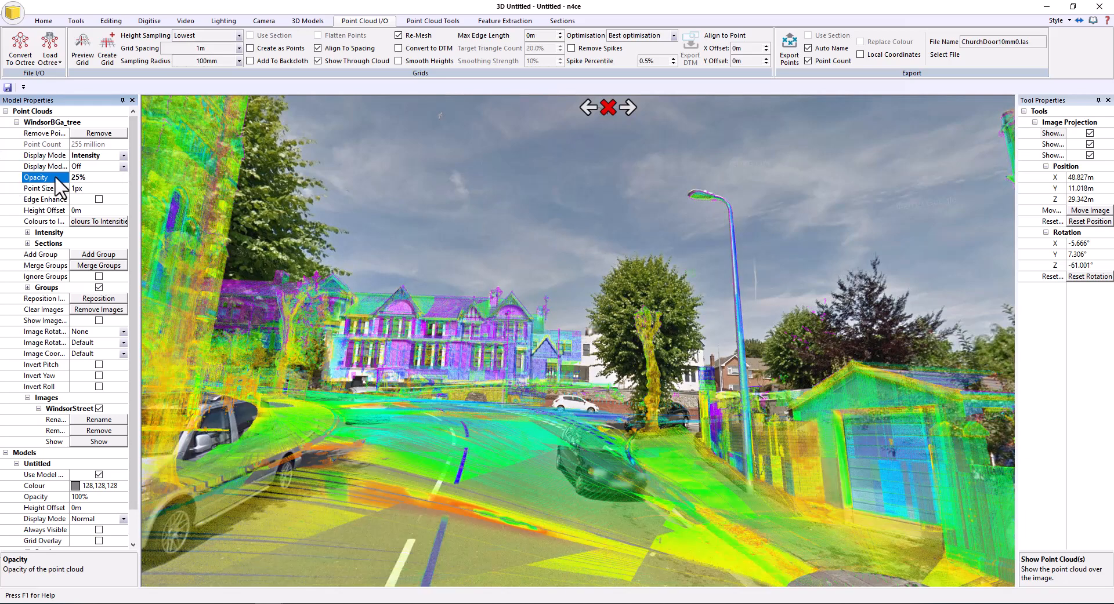
{"action": "left_click", "coordinate": [753, 182]}
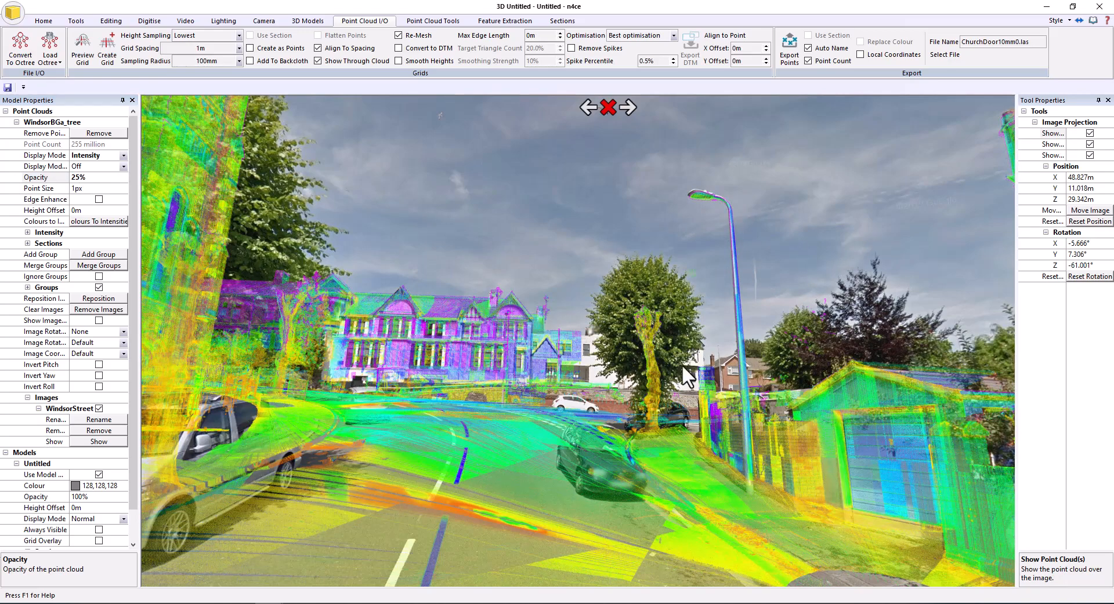
{"action": "left_click_drag", "start_coordinate": [681, 364], "coordinate": [530, 323]}
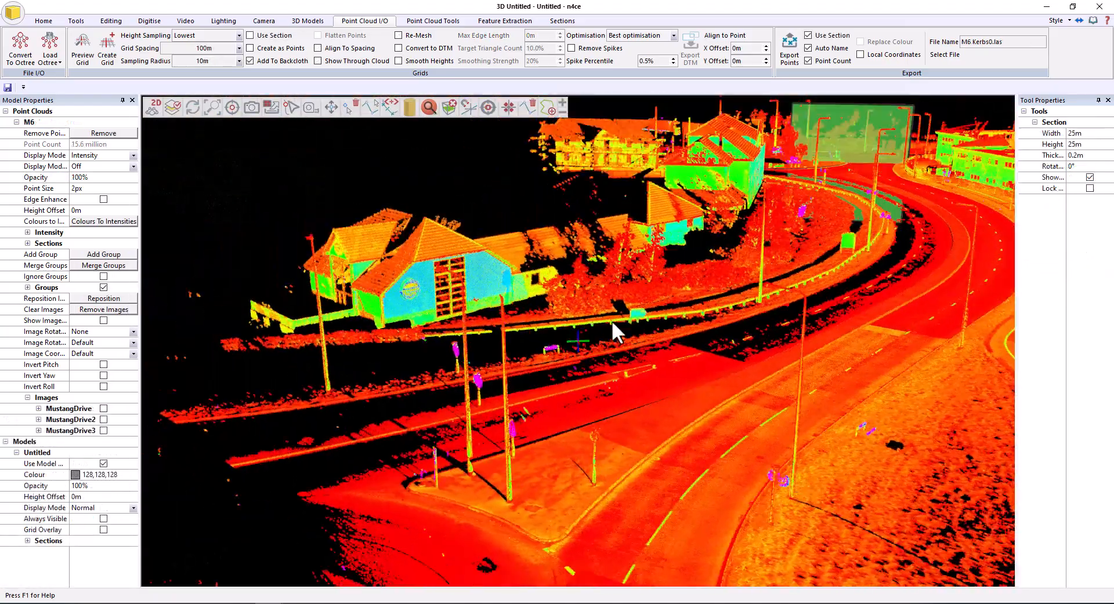
Step: Orbit the M6 point cloud and zoom in on the blue-walled building by the Mustang Drive sign
{"action": "middle_click_drag", "start_coordinate": [628, 340], "coordinate": [673, 347]}
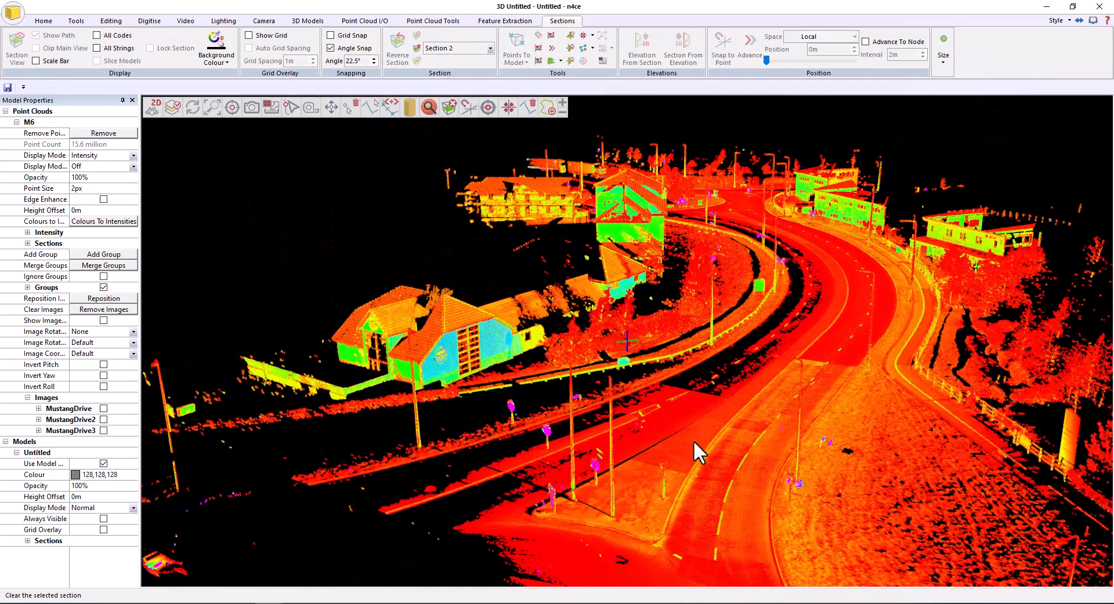
{"action": "middle_click_drag", "start_coordinate": [694, 440], "coordinate": [534, 377]}
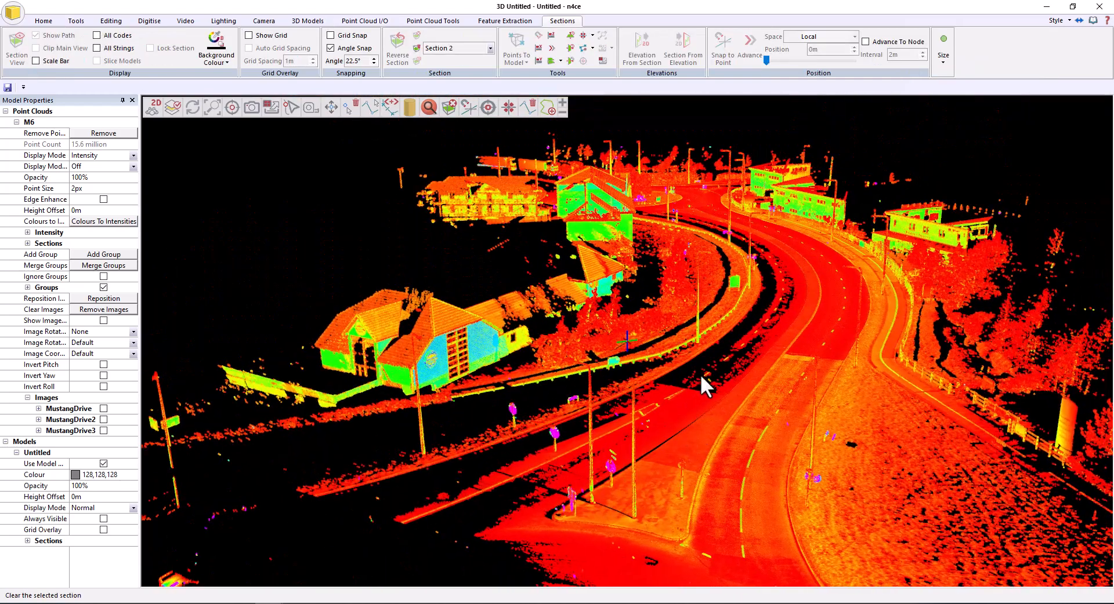
{"action": "middle_click_drag", "start_coordinate": [701, 374], "coordinate": [629, 249]}
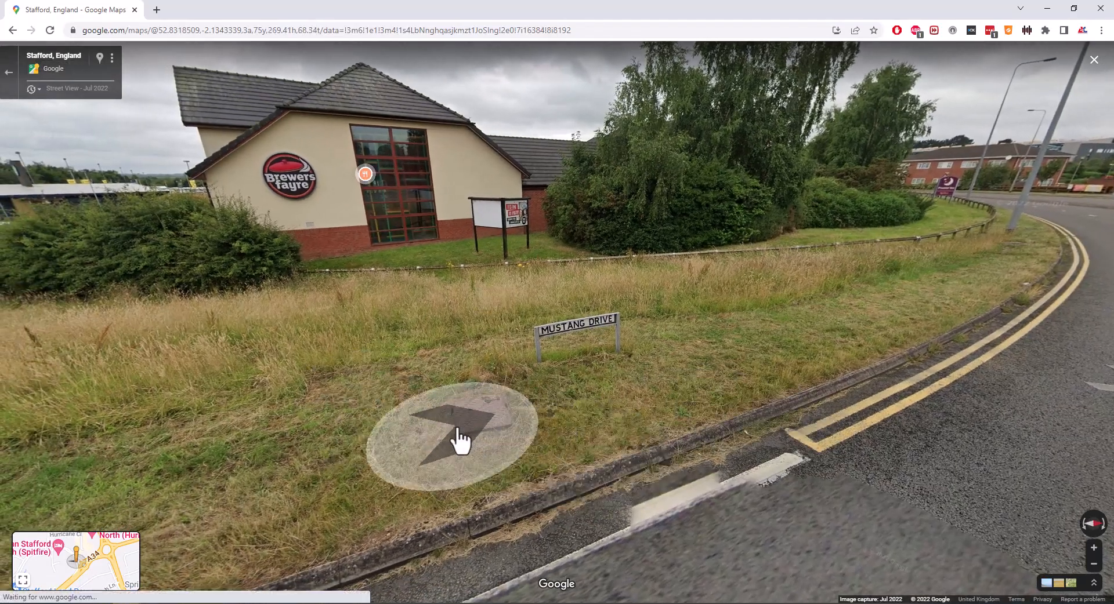
{"action": "left_click", "coordinate": [460, 442]}
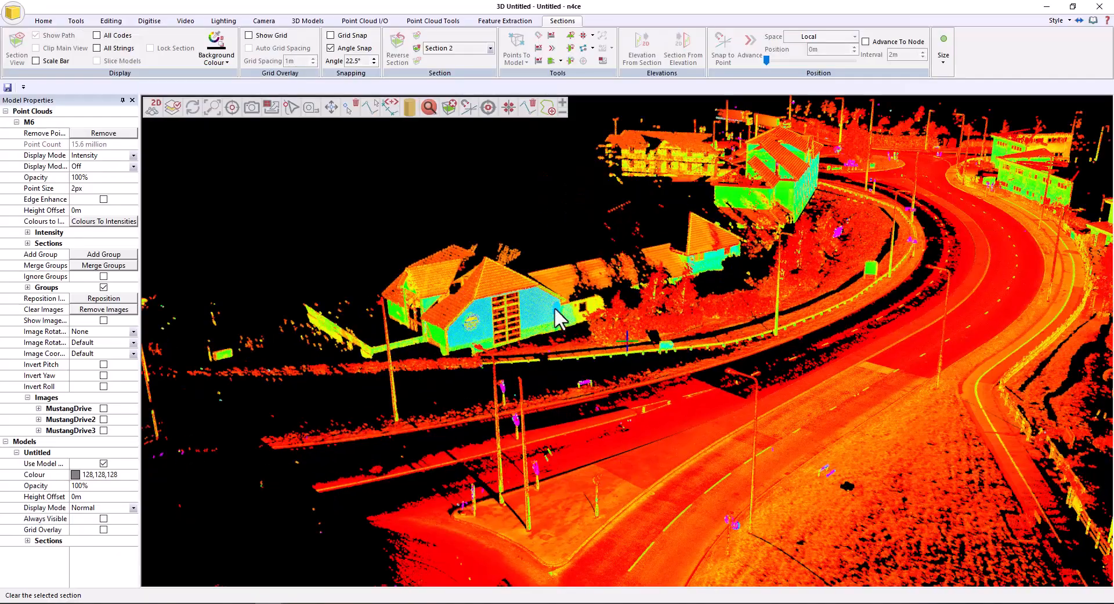
{"action": "scroll", "coordinate": [554, 307], "scroll_direction": "up", "scroll_amount": 8}
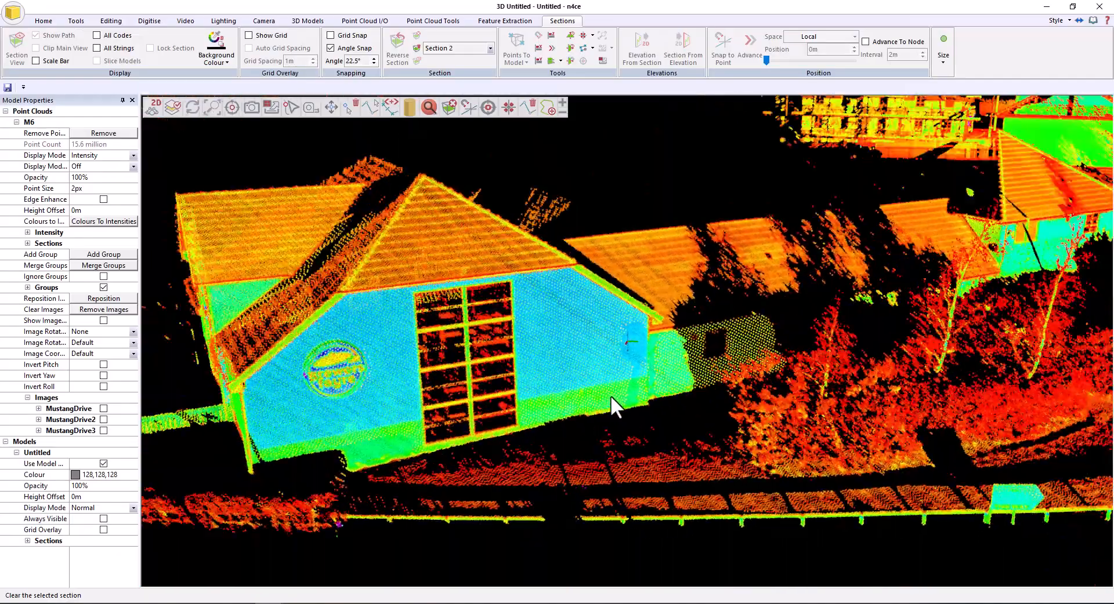
Step: Project the MustangDrive panorama and view the Mustang Drive sign and Brewers Fayre building without the cloud
{"action": "scroll", "coordinate": [610, 395], "scroll_direction": "down", "scroll_amount": 4}
{"action": "left_click_drag", "start_coordinate": [566, 402], "coordinate": [579, 393]}
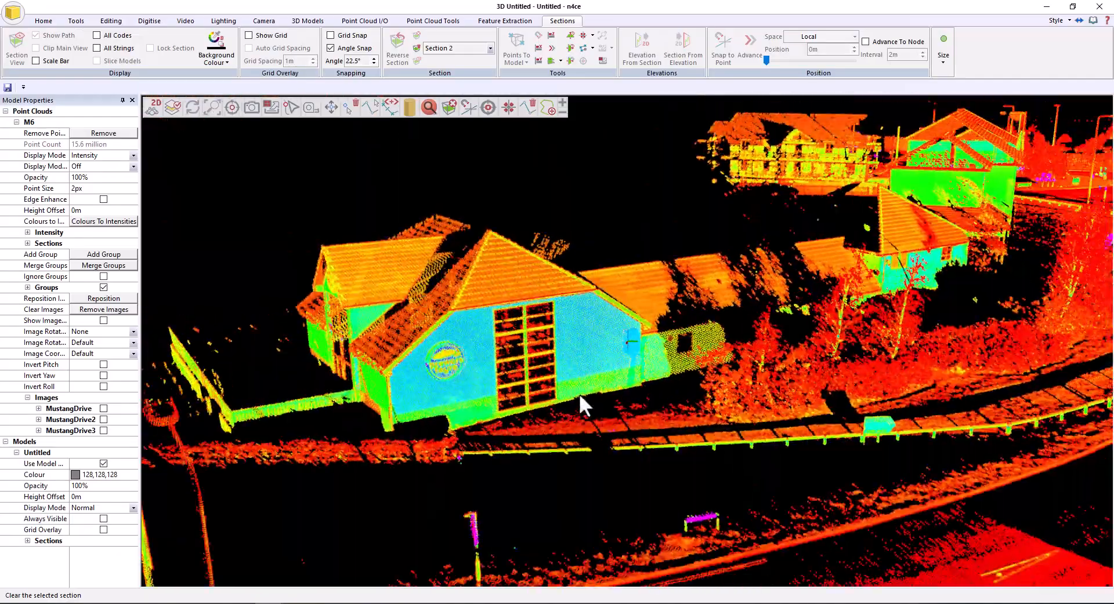
{"action": "left_click", "coordinate": [104, 409]}
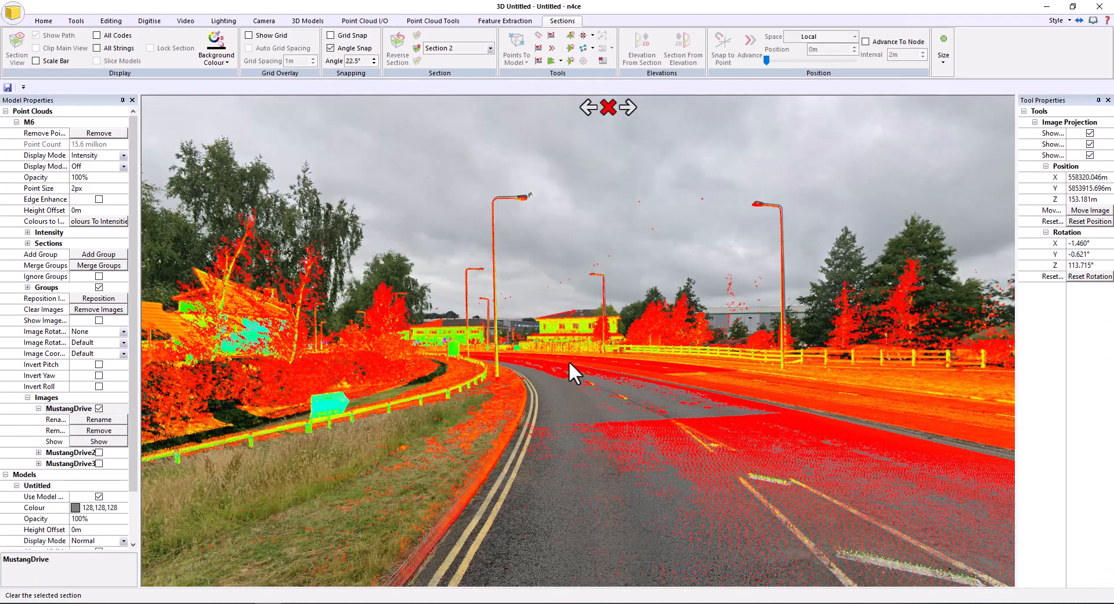
{"action": "left_click_drag", "start_coordinate": [568, 361], "coordinate": [765, 357]}
{"action": "left_click_drag", "start_coordinate": [502, 407], "coordinate": [705, 354]}
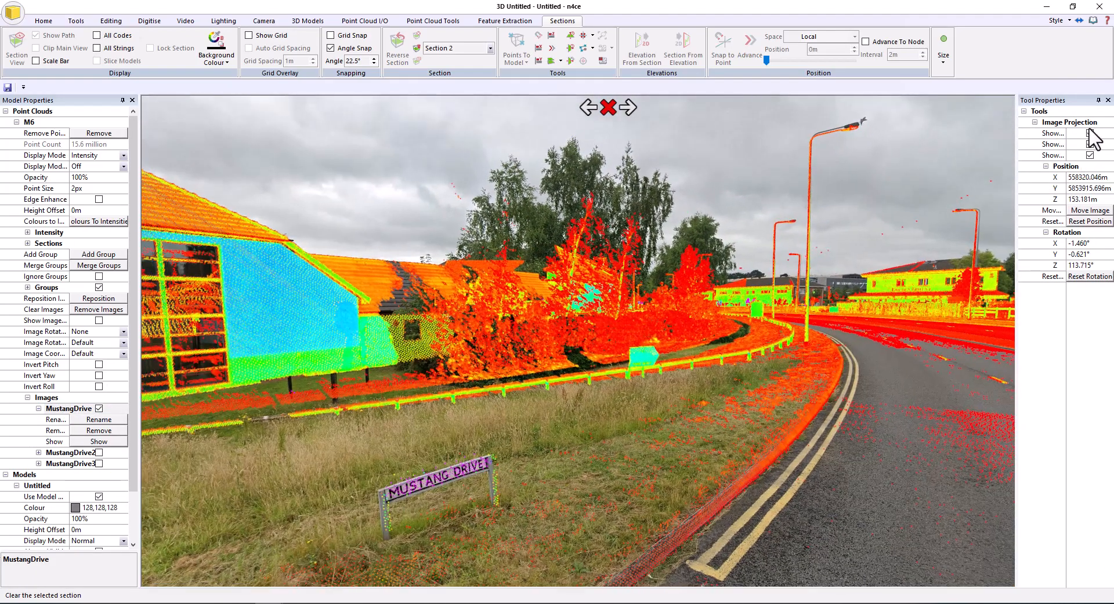
{"action": "left_click", "coordinate": [1090, 133]}
{"action": "left_click_drag", "start_coordinate": [526, 348], "coordinate": [760, 342]}
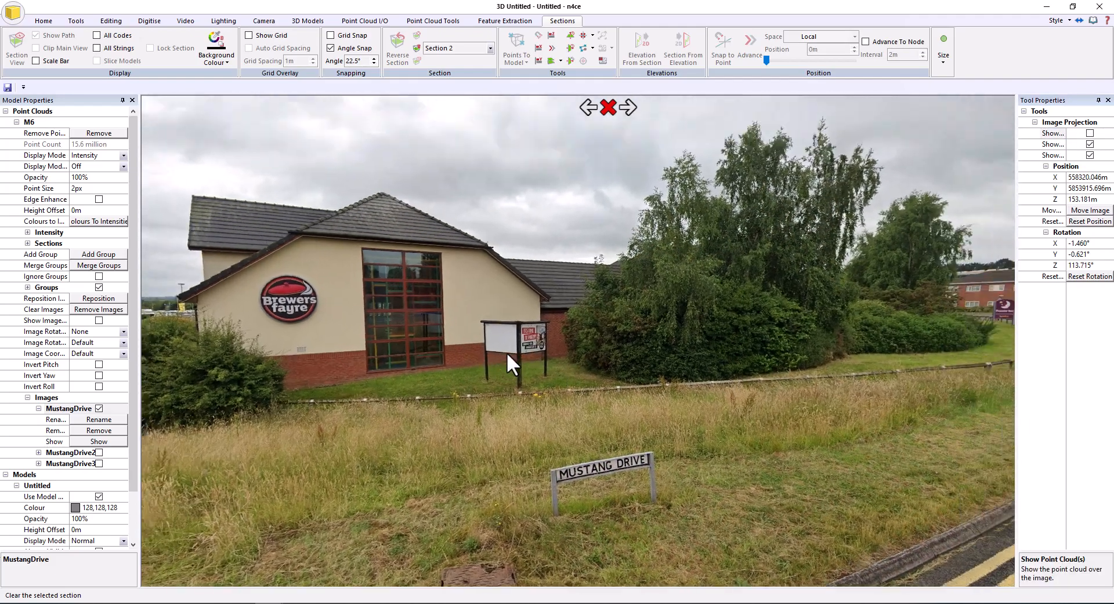
{"action": "mouse_move", "coordinate": [507, 343]}
{"action": "left_mouse_down"}
{"action": "mouse_move", "coordinate": [534, 360]}
{"action": "mouse_move", "coordinate": [502, 338]}
{"action": "left_mouse_up"}
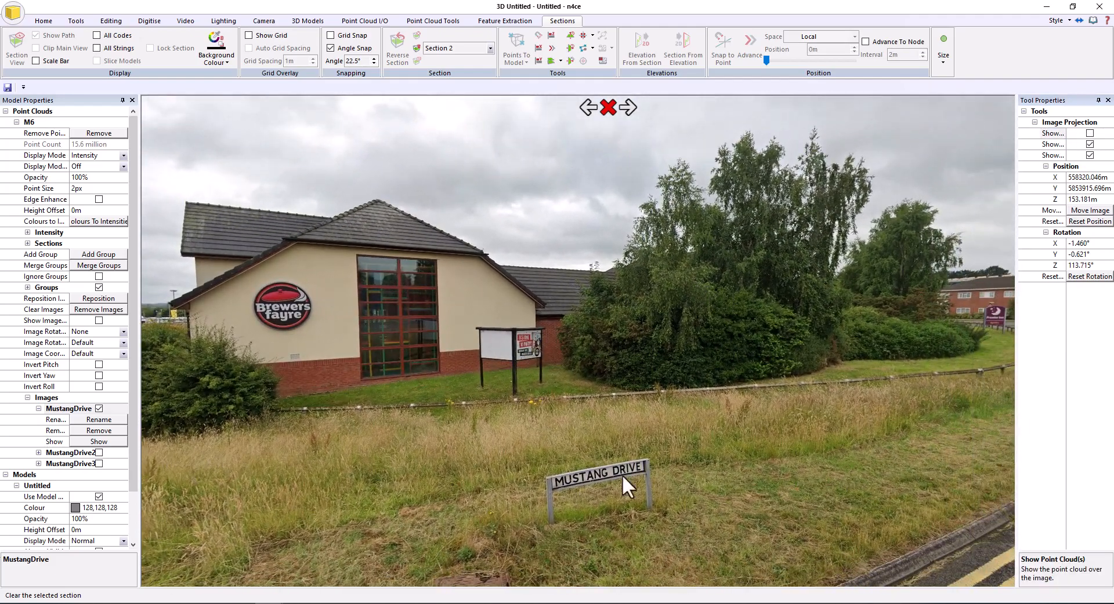
Step: Compare the road in Google Maps Street View, then return to n4ce
{"action": "mouse_move", "coordinate": [127, 602]}
{"action": "left_click", "coordinate": [207, 558]}
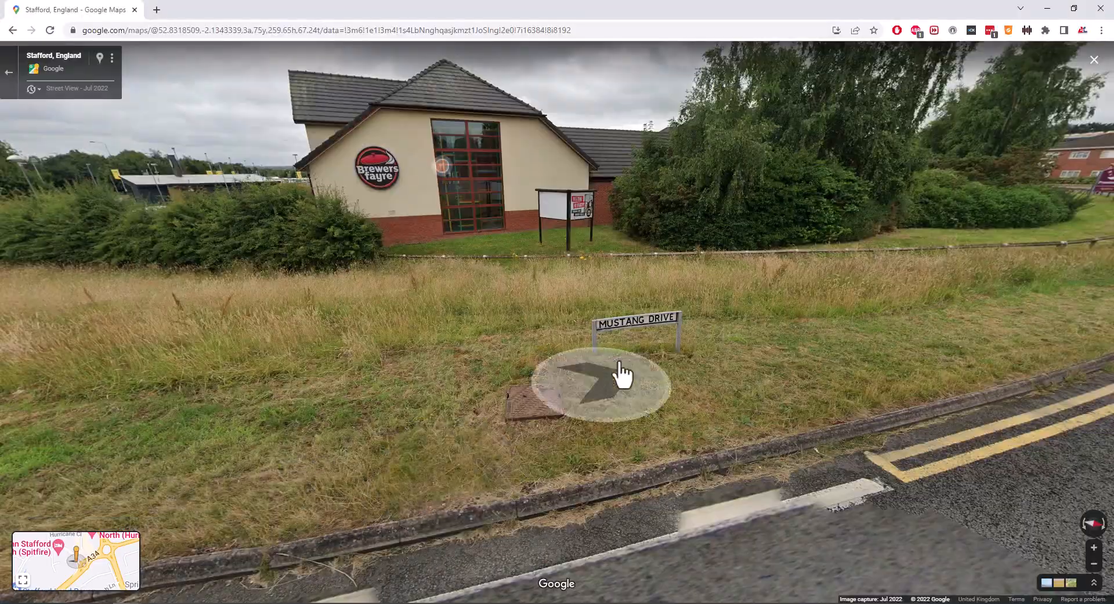
{"action": "left_click_drag", "start_coordinate": [743, 367], "coordinate": [589, 445]}
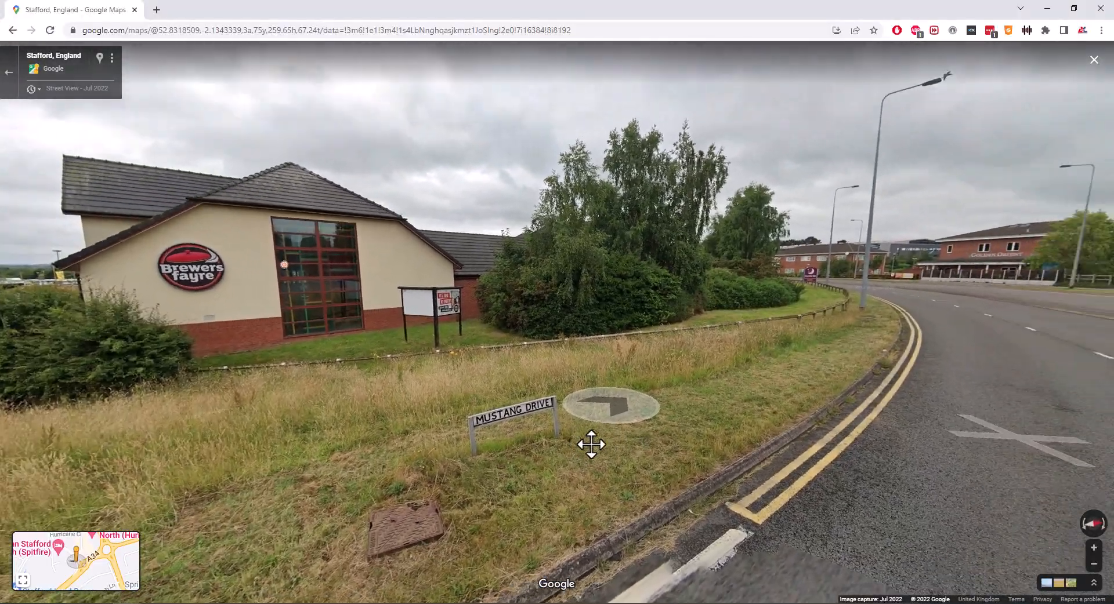
{"action": "mouse_move", "coordinate": [127, 602]}
{"action": "left_click", "coordinate": [402, 561]}
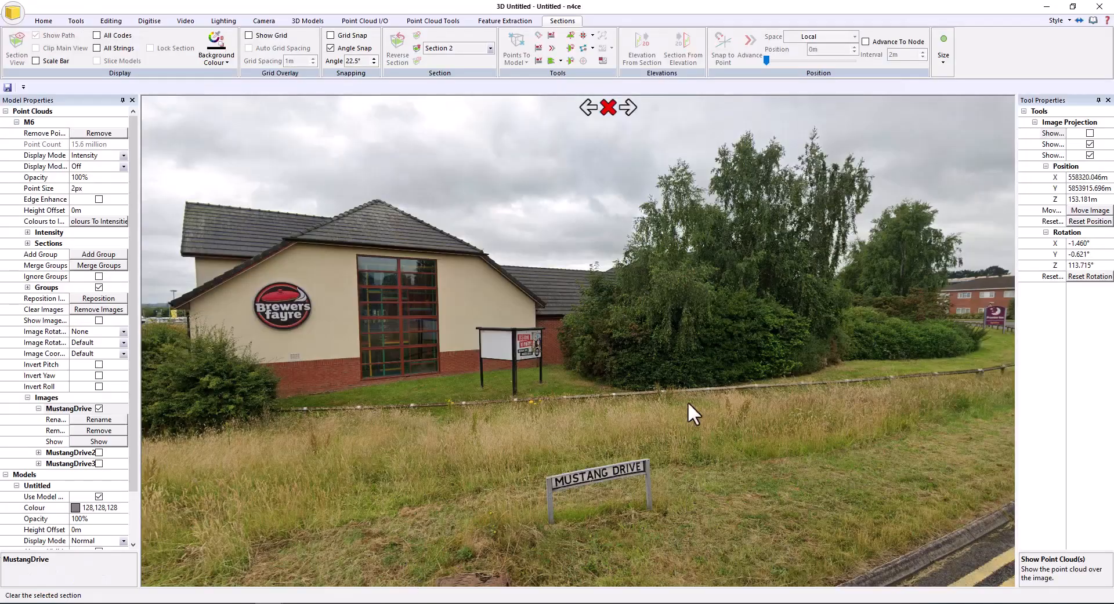
Step: With the point cloud shown again, follow the road toward the roundabout
{"action": "left_click", "coordinate": [1085, 134]}
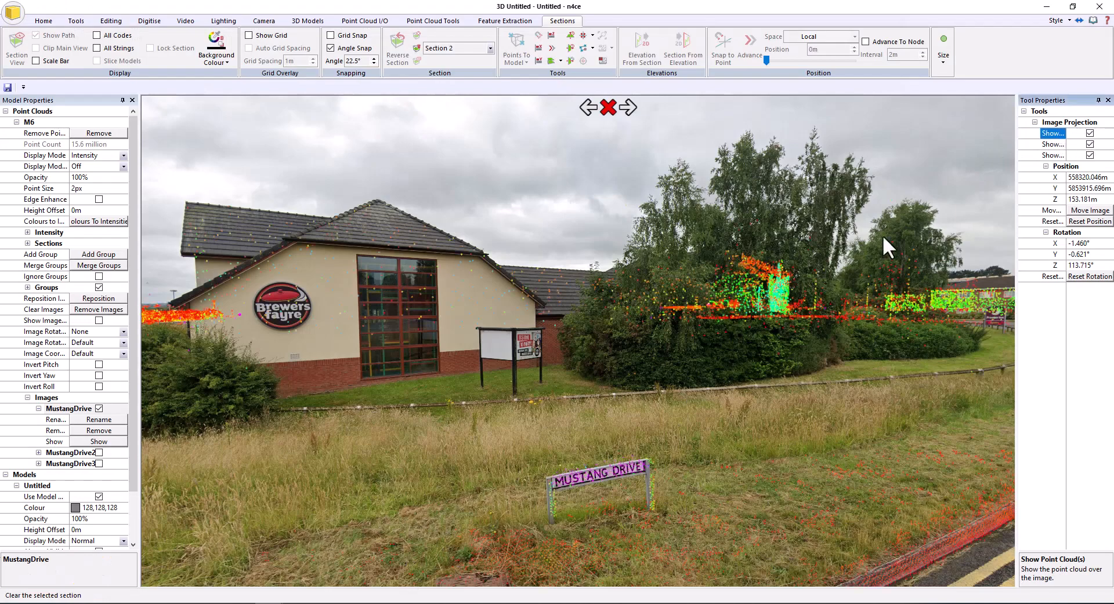
{"action": "left_click_drag", "start_coordinate": [858, 350], "coordinate": [620, 437]}
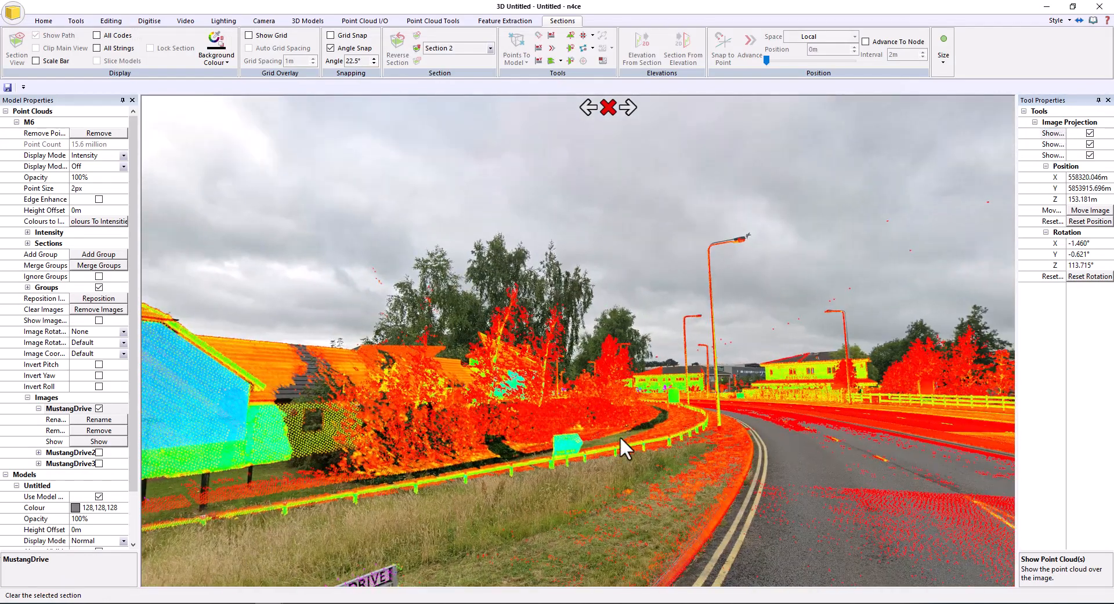
{"action": "left_click_drag", "start_coordinate": [718, 438], "coordinate": [510, 392]}
{"action": "left_click_drag", "start_coordinate": [837, 344], "coordinate": [481, 409]}
{"action": "left_click_drag", "start_coordinate": [886, 378], "coordinate": [638, 400]}
{"action": "left_click_drag", "start_coordinate": [967, 388], "coordinate": [551, 401]}
{"action": "mouse_move", "coordinate": [890, 399]}
{"action": "left_mouse_down"}
{"action": "mouse_move", "coordinate": [882, 423]}
{"action": "mouse_move", "coordinate": [646, 385]}
{"action": "left_mouse_up"}
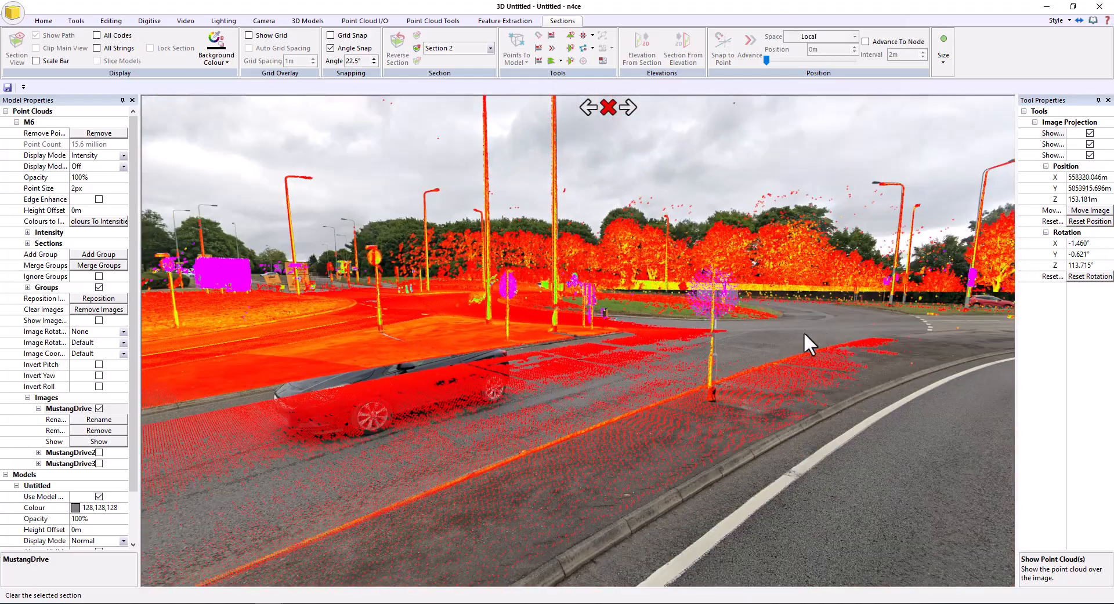
{"action": "mouse_move", "coordinate": [803, 341]}
{"action": "left_mouse_down"}
{"action": "mouse_move", "coordinate": [668, 396]}
{"action": "mouse_move", "coordinate": [666, 410]}
{"action": "left_mouse_up"}
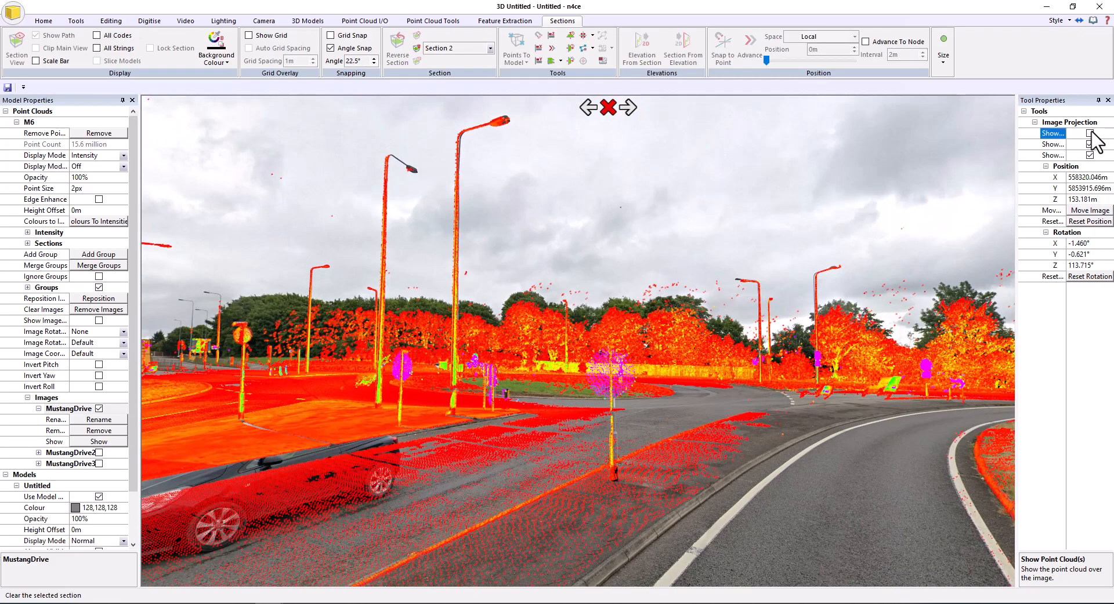
Step: Toggle the point-cloud overlay to compare, leaving only the roundabout photo shown
{"action": "left_click", "coordinate": [1090, 133]}
{"action": "left_click", "coordinate": [1090, 133]}
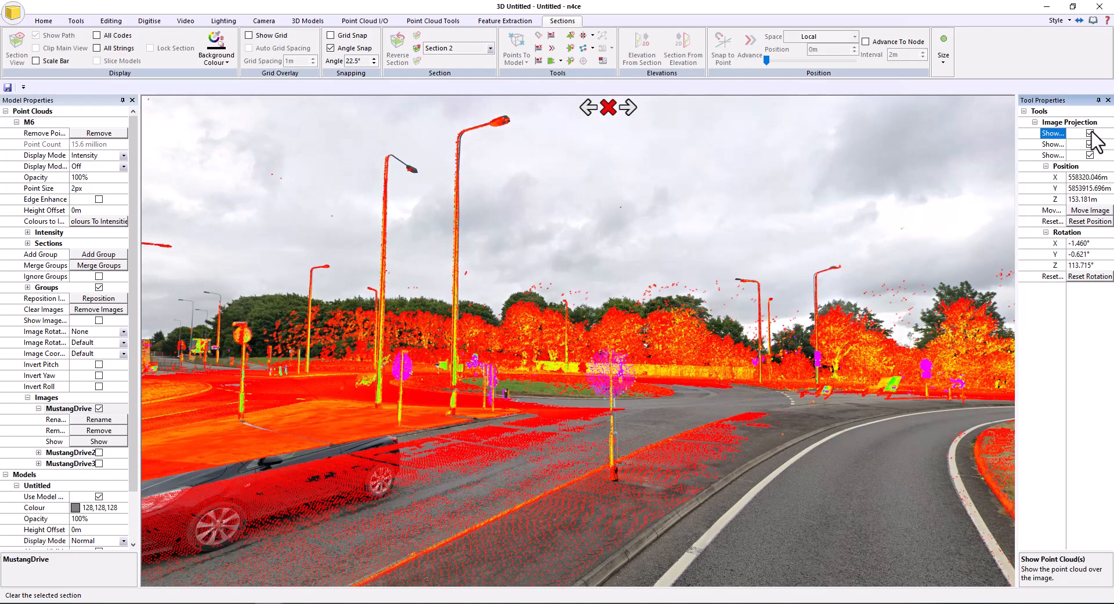
{"action": "left_click", "coordinate": [1090, 133]}
{"action": "left_click_drag", "start_coordinate": [607, 304], "coordinate": [209, 590]}
Step: Face the Mustang Drive sign and building in Google Street View, then return to the n4ce street image
{"action": "left_click", "coordinate": [126, 603]}
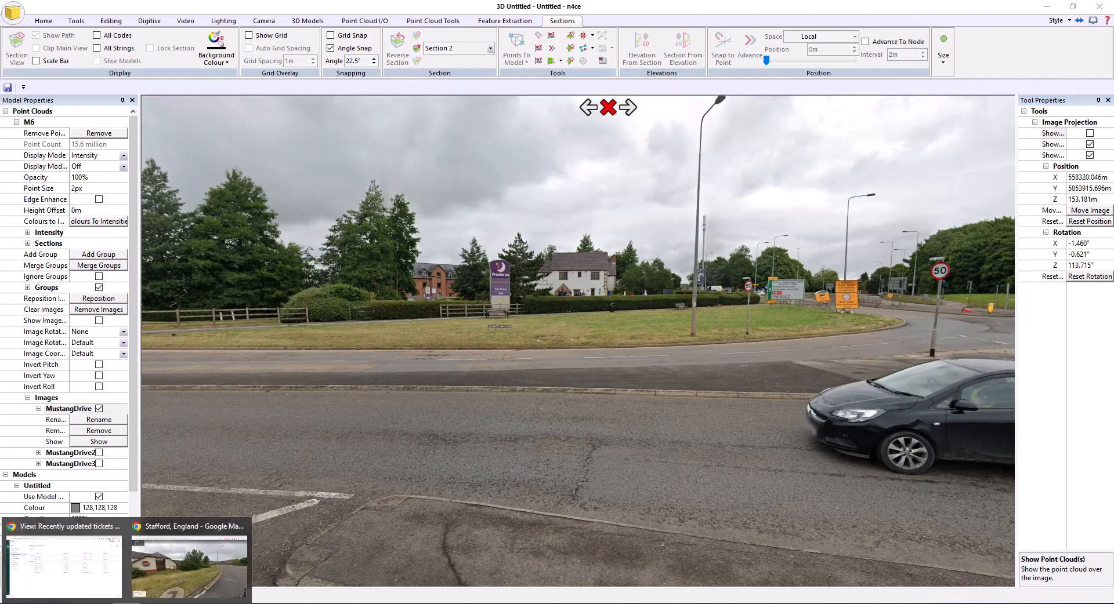
{"action": "left_click", "coordinate": [164, 574]}
{"action": "left_click_drag", "start_coordinate": [808, 373], "coordinate": [719, 383]}
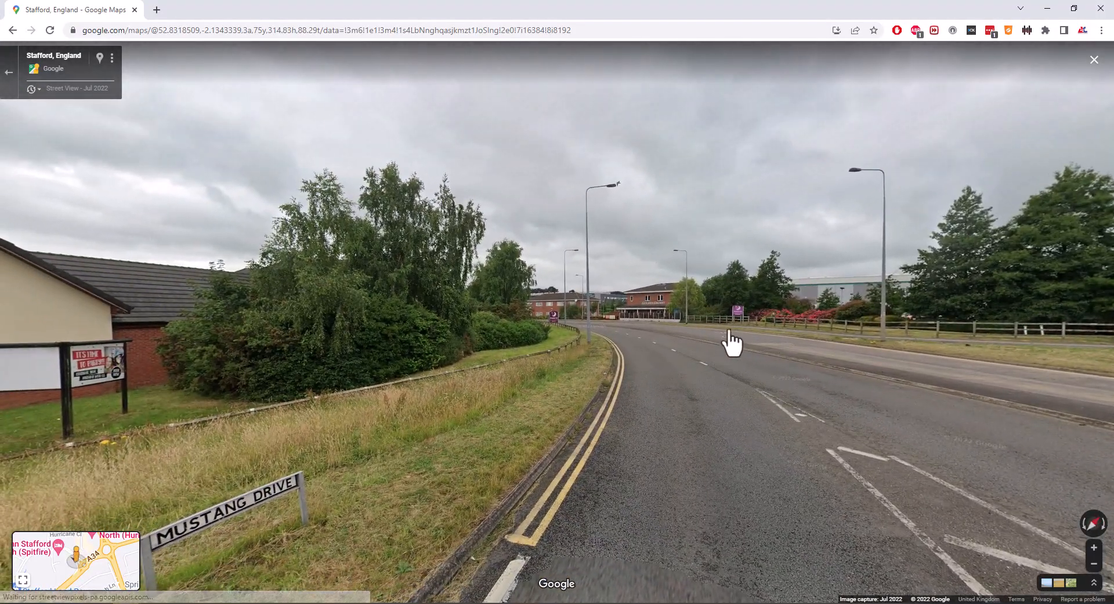
{"action": "left_click_drag", "start_coordinate": [621, 348], "coordinate": [642, 332]}
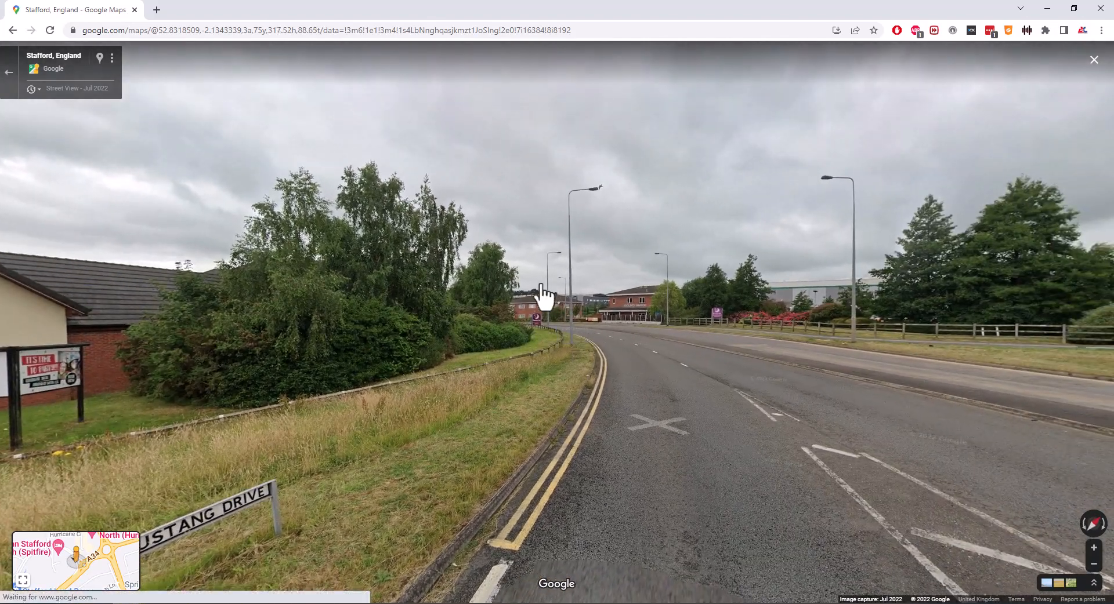
{"action": "left_click_drag", "start_coordinate": [525, 287], "coordinate": [644, 252]}
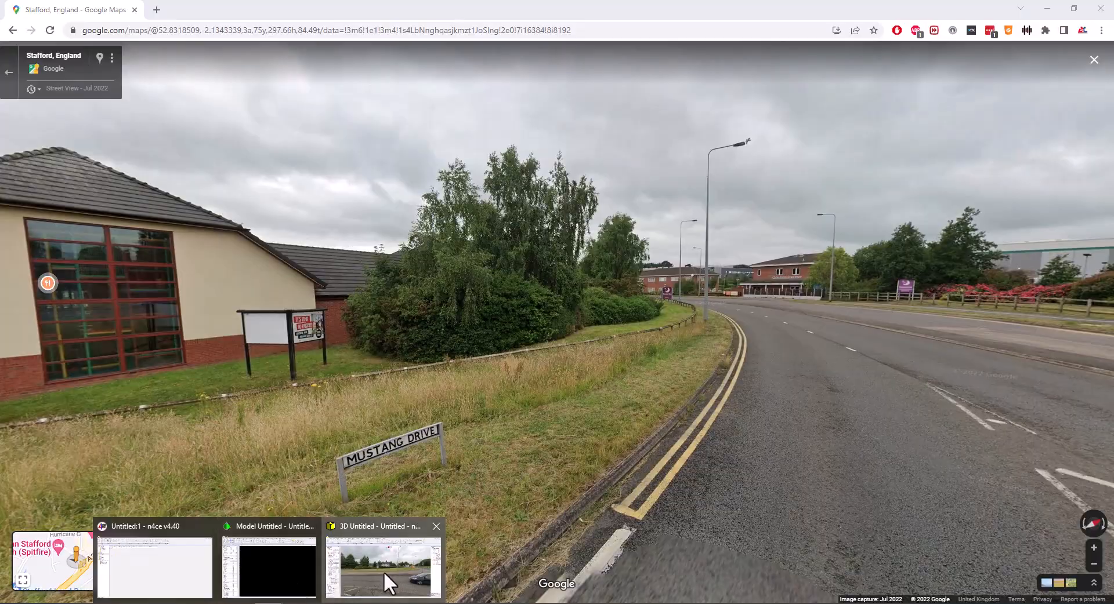
{"action": "left_click", "coordinate": [384, 572]}
{"action": "mouse_move", "coordinate": [685, 339]}
{"action": "left_mouse_down"}
{"action": "mouse_move", "coordinate": [446, 353]}
{"action": "mouse_move", "coordinate": [574, 319]}
{"action": "mouse_move", "coordinate": [626, 355]}
{"action": "mouse_move", "coordinate": [538, 313]}
{"action": "mouse_move", "coordinate": [621, 307]}
{"action": "mouse_move", "coordinate": [551, 340]}
{"action": "mouse_move", "coordinate": [699, 329]}
{"action": "mouse_move", "coordinate": [673, 332]}
{"action": "left_mouse_up"}
Step: Check the point cloud against the MustangDrive photo's kerbs and trees, then switch to MustangDrive3
{"action": "left_click_drag", "start_coordinate": [696, 369], "coordinate": [726, 460]}
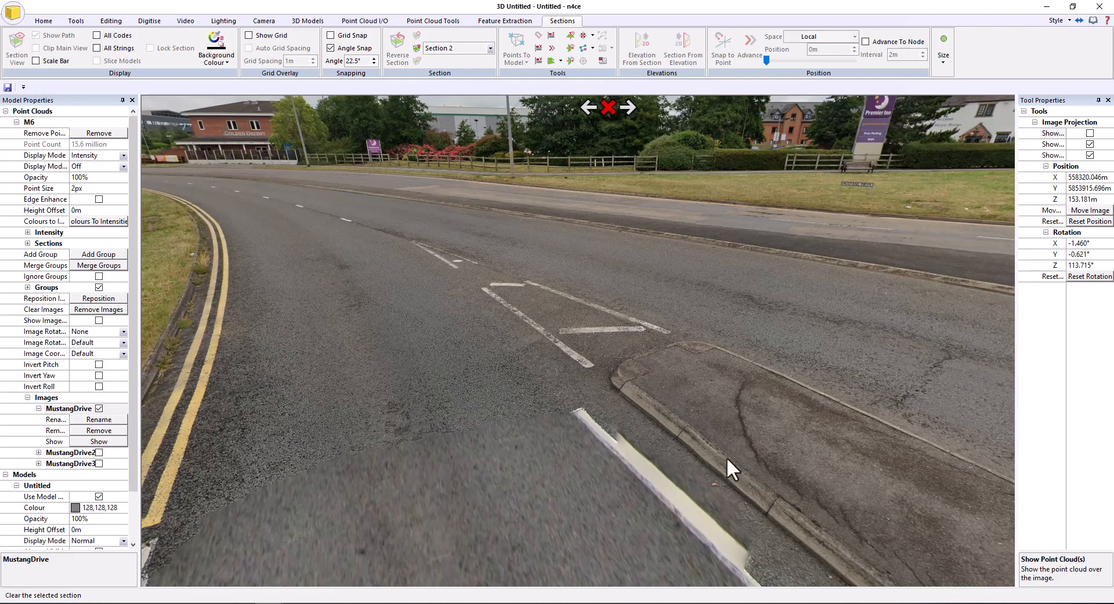
{"action": "left_click", "coordinate": [1090, 134]}
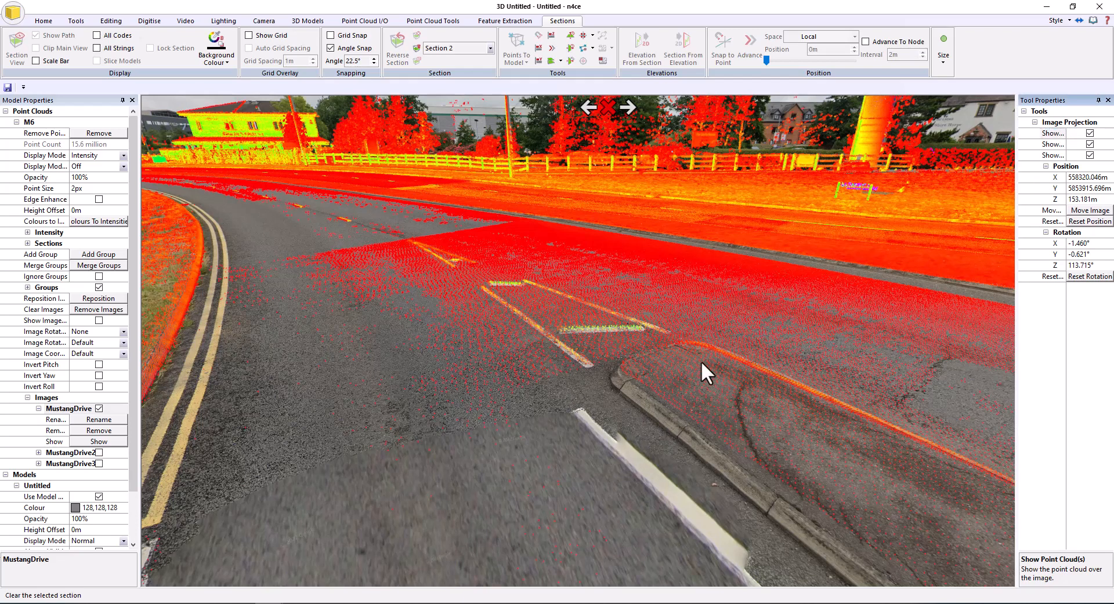
{"action": "mouse_move", "coordinate": [700, 360]}
{"action": "left_mouse_down"}
{"action": "mouse_move", "coordinate": [660, 346]}
{"action": "mouse_move", "coordinate": [541, 348]}
{"action": "mouse_move", "coordinate": [702, 341]}
{"action": "left_mouse_up"}
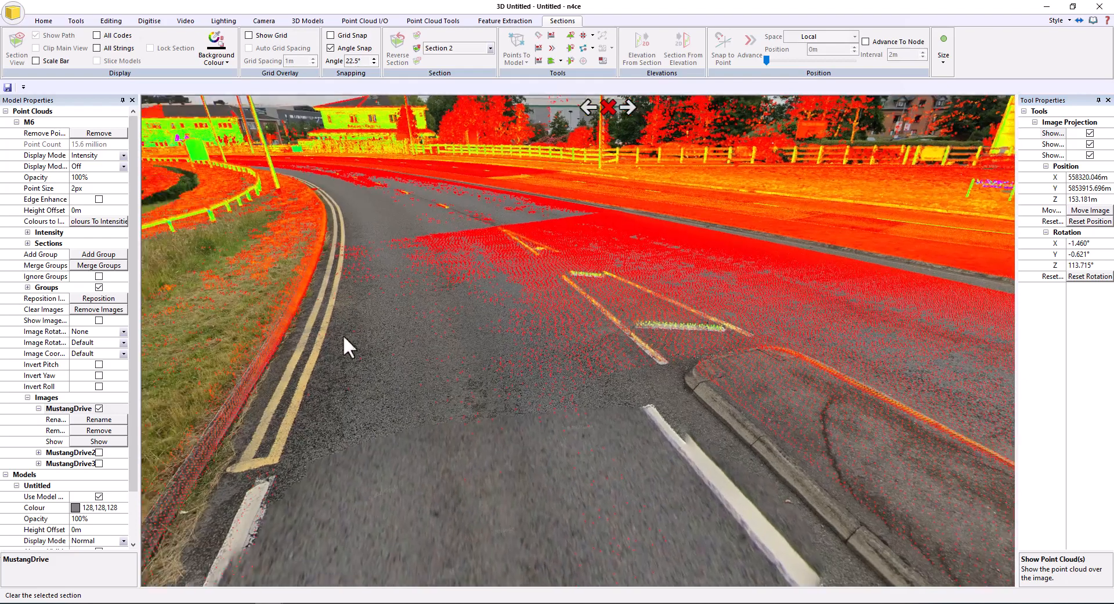
{"action": "left_click_drag", "start_coordinate": [637, 318], "coordinate": [610, 345]}
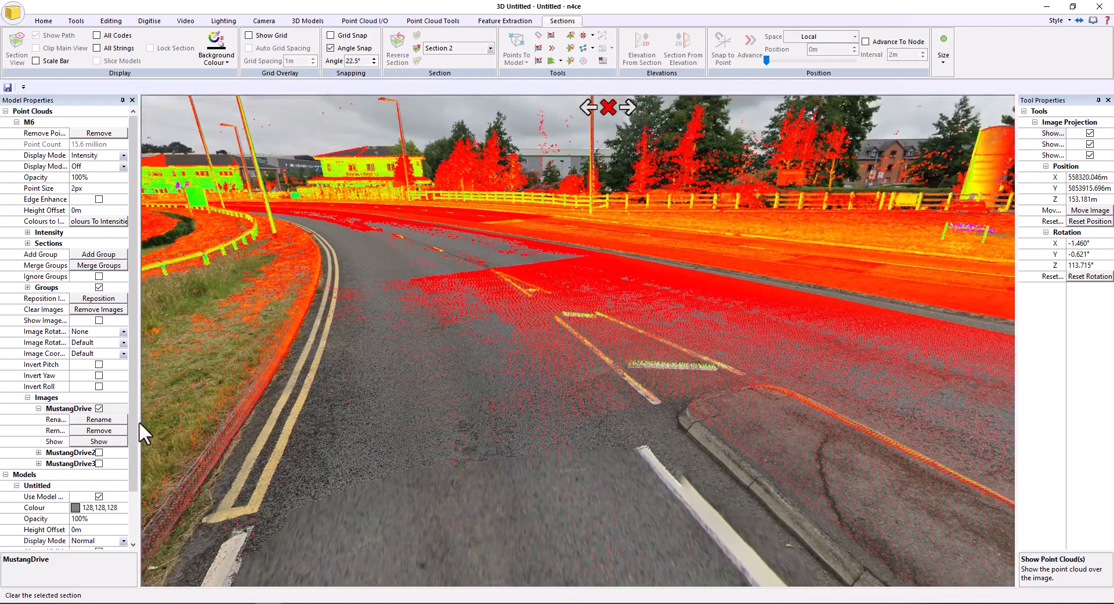
{"action": "left_click", "coordinate": [98, 463]}
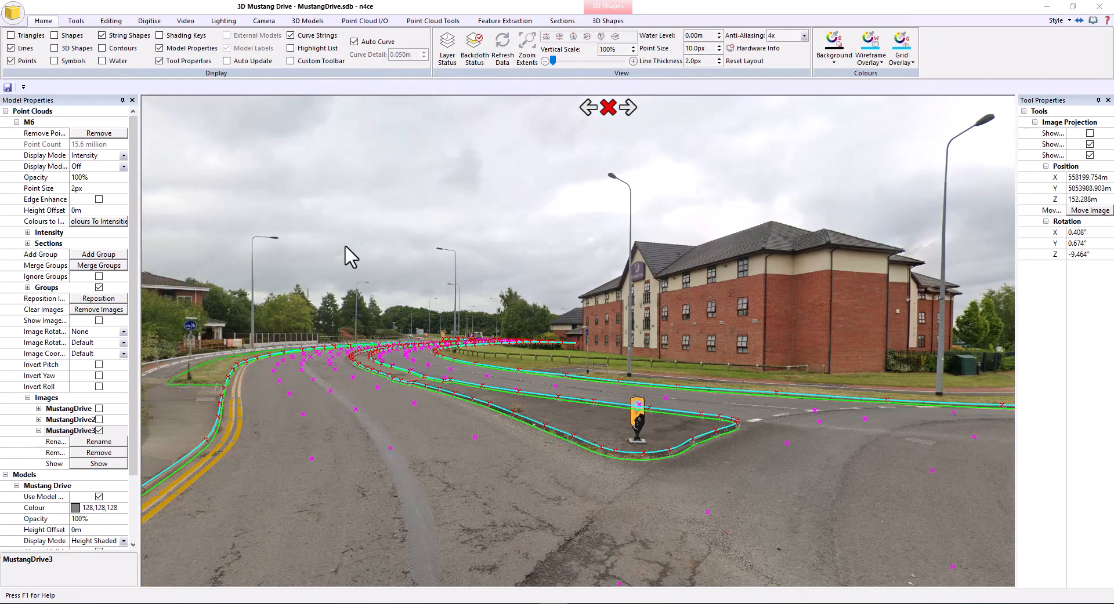
Step: Turn the MustangDrive3 panorama around the hotel junction to compare kerb strings with the photographed kerbs
{"action": "left_click_drag", "start_coordinate": [715, 400], "coordinate": [694, 351]}
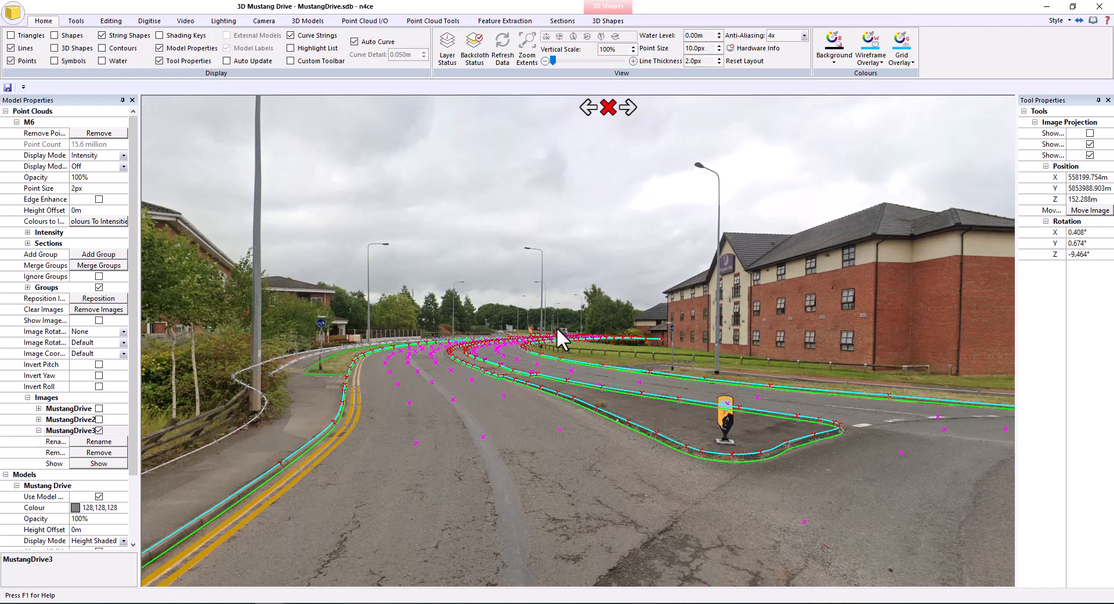
{"action": "left_click_drag", "start_coordinate": [688, 339], "coordinate": [426, 368]}
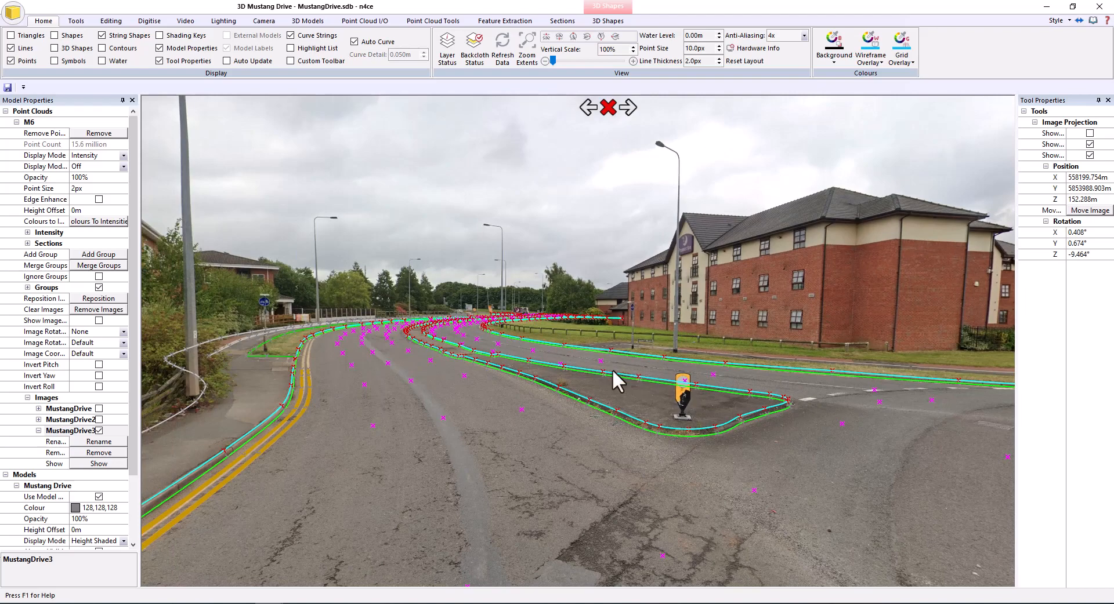
{"action": "left_click_drag", "start_coordinate": [611, 369], "coordinate": [133, 380]}
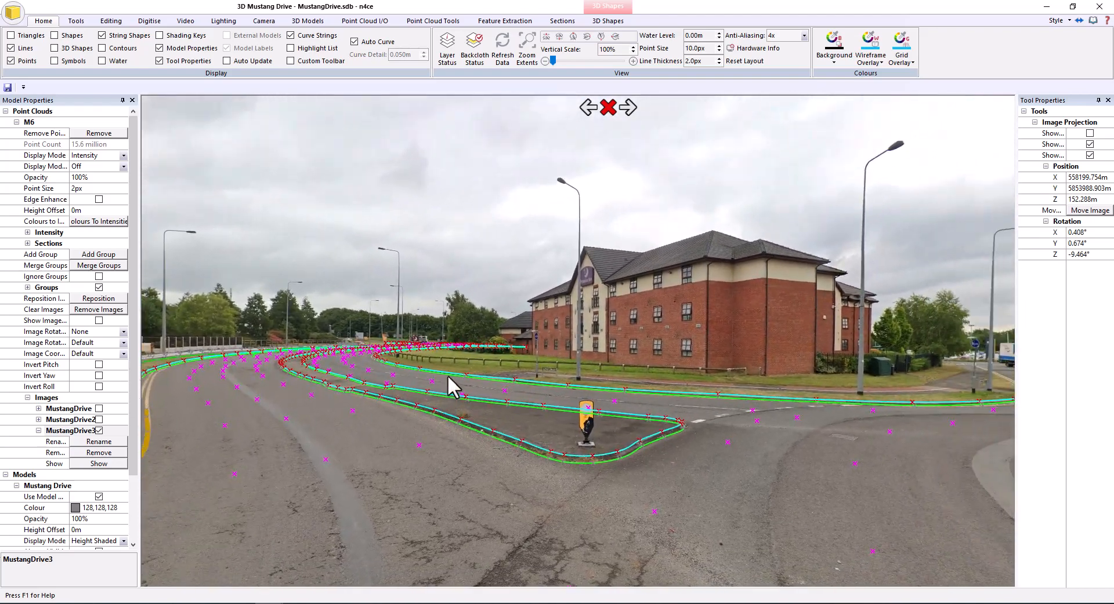
{"action": "left_click_drag", "start_coordinate": [588, 350], "coordinate": [433, 374]}
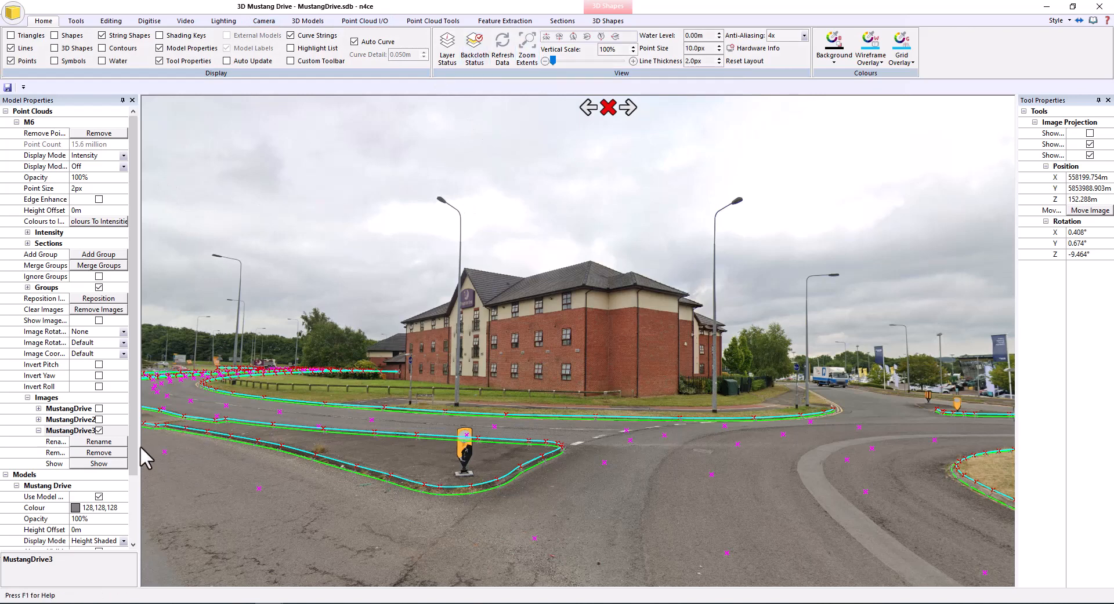
{"action": "scroll", "coordinate": [134, 458], "scroll_direction": "down", "scroll_amount": 3}
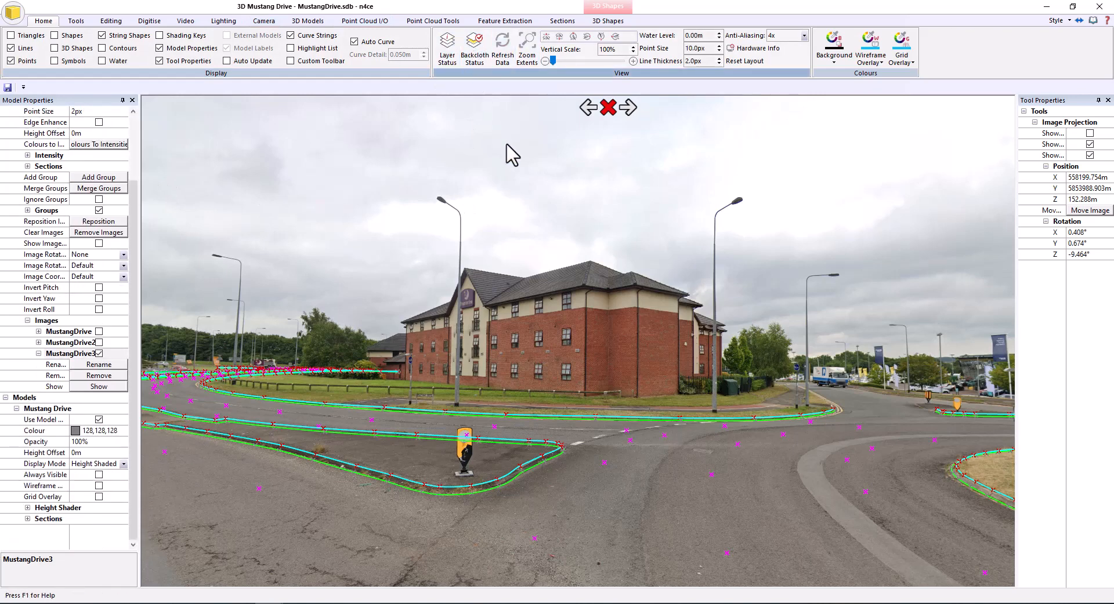
Step: Select Hotel as a backcloth and frame the whole hotel in the panorama
{"action": "left_click", "coordinate": [475, 46]}
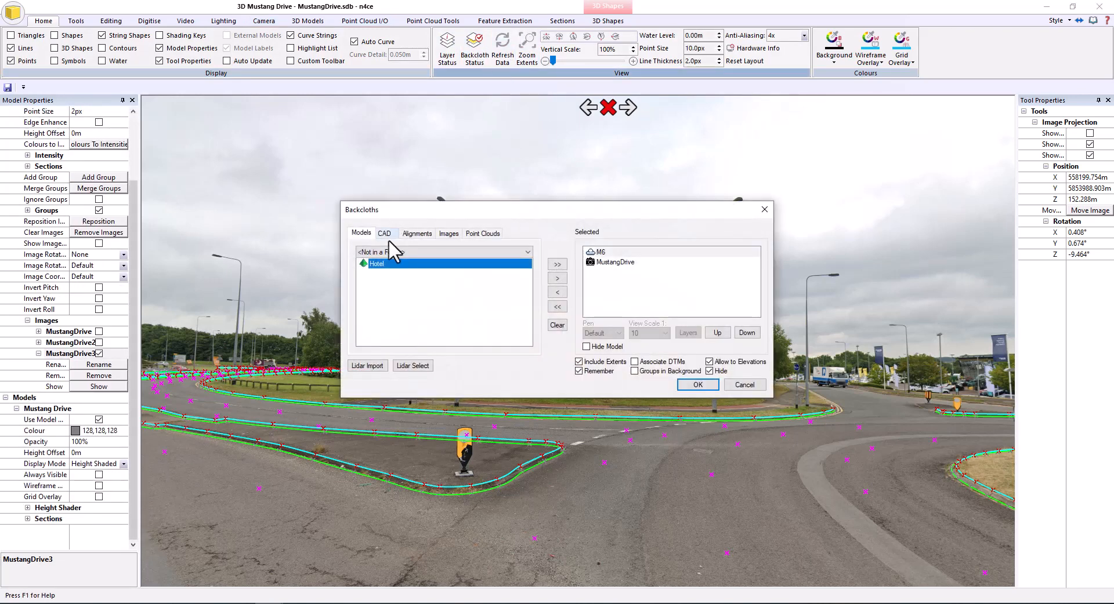
{"action": "left_click", "coordinate": [555, 279]}
{"action": "left_click", "coordinate": [699, 384]}
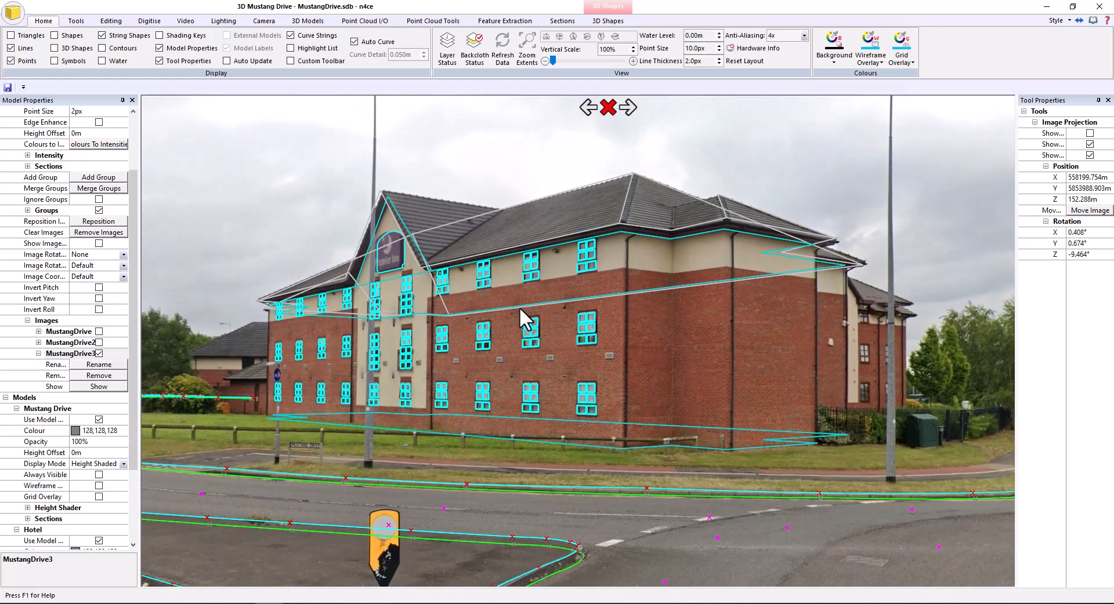
{"action": "scroll", "coordinate": [574, 298], "scroll_direction": "down", "scroll_amount": 3}
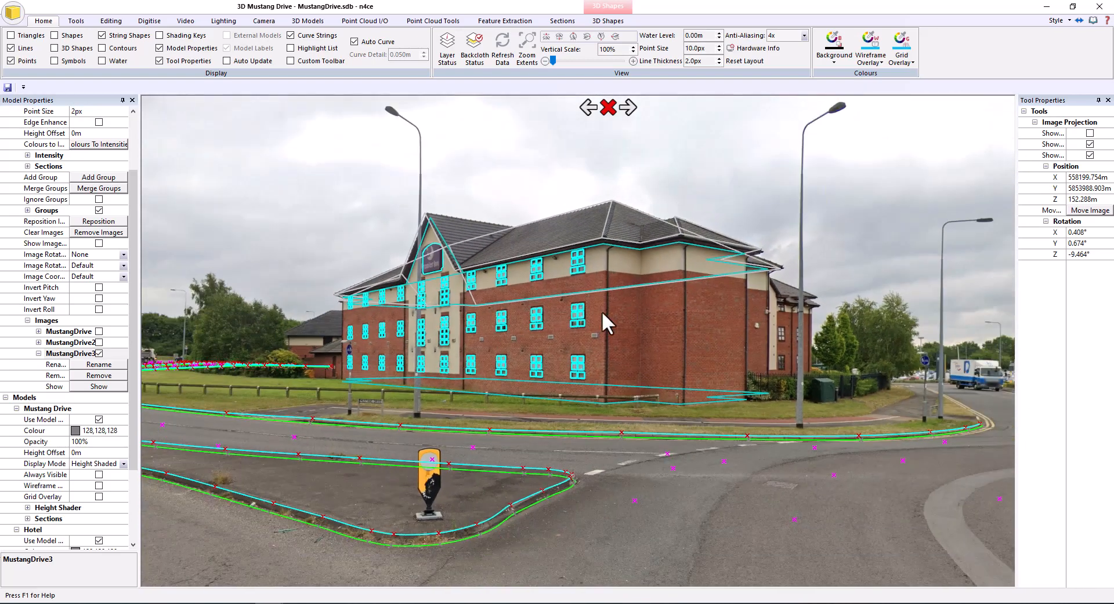
{"action": "left_click_drag", "start_coordinate": [601, 311], "coordinate": [663, 318]}
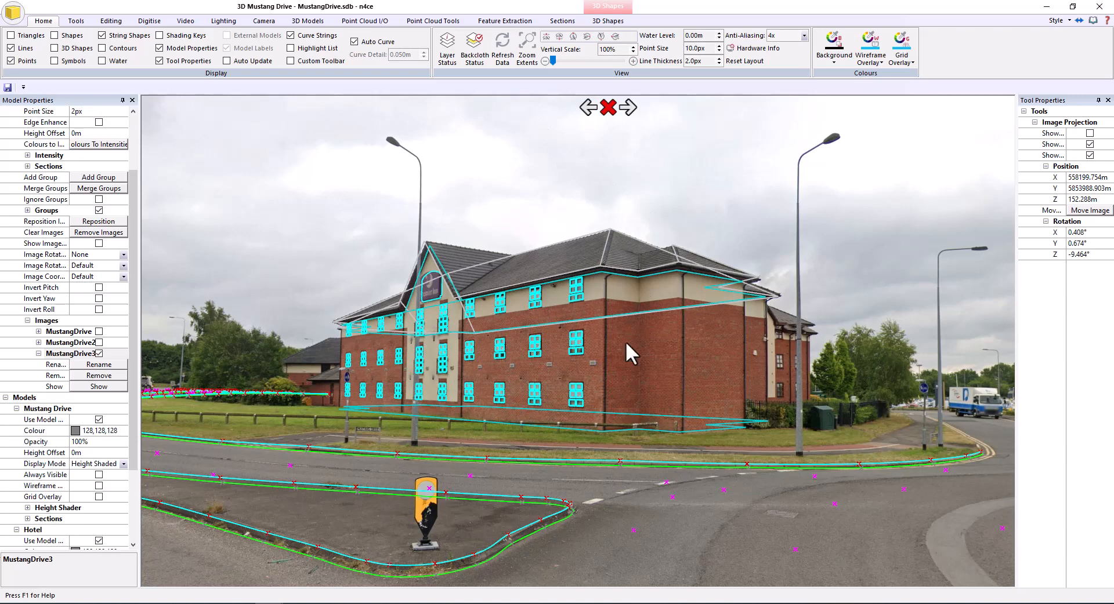
Step: Import the 3d Hotel.fbx scene and turn off its Show Labels option
{"action": "left_click", "coordinate": [307, 21]}
{"action": "left_click", "coordinate": [217, 51]}
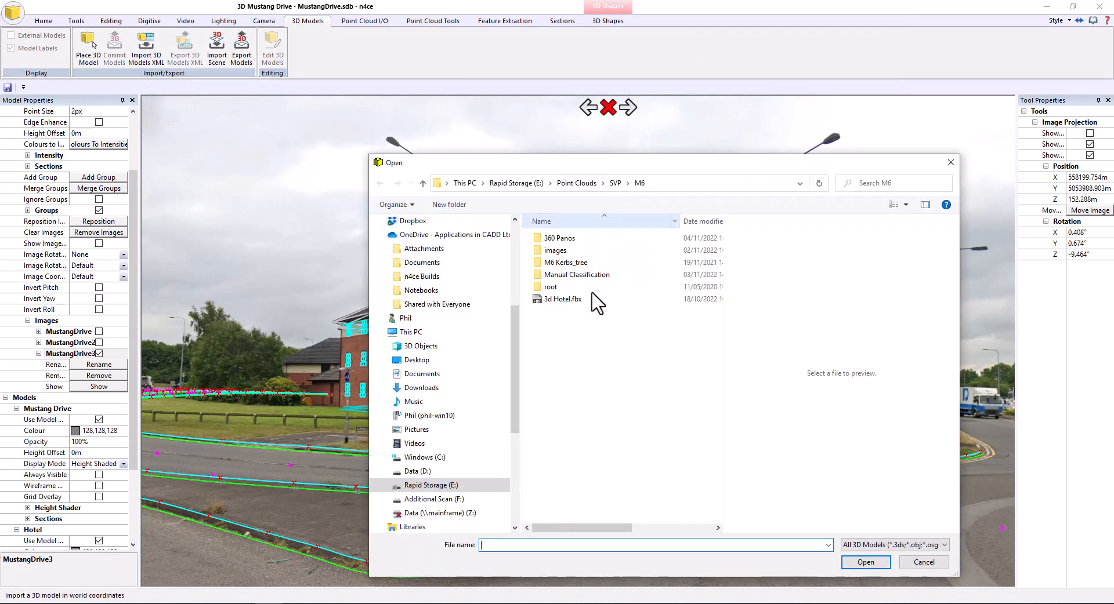
{"action": "left_click", "coordinate": [583, 299]}
{"action": "left_click", "coordinate": [865, 562]}
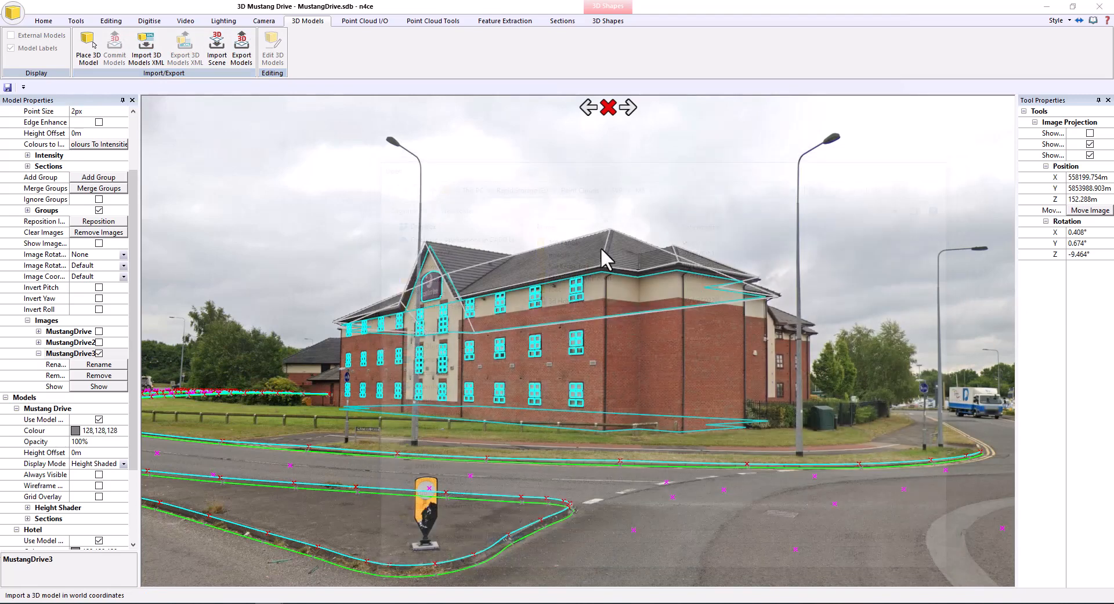
{"action": "scroll", "coordinate": [603, 337], "scroll_direction": "up", "scroll_amount": 3}
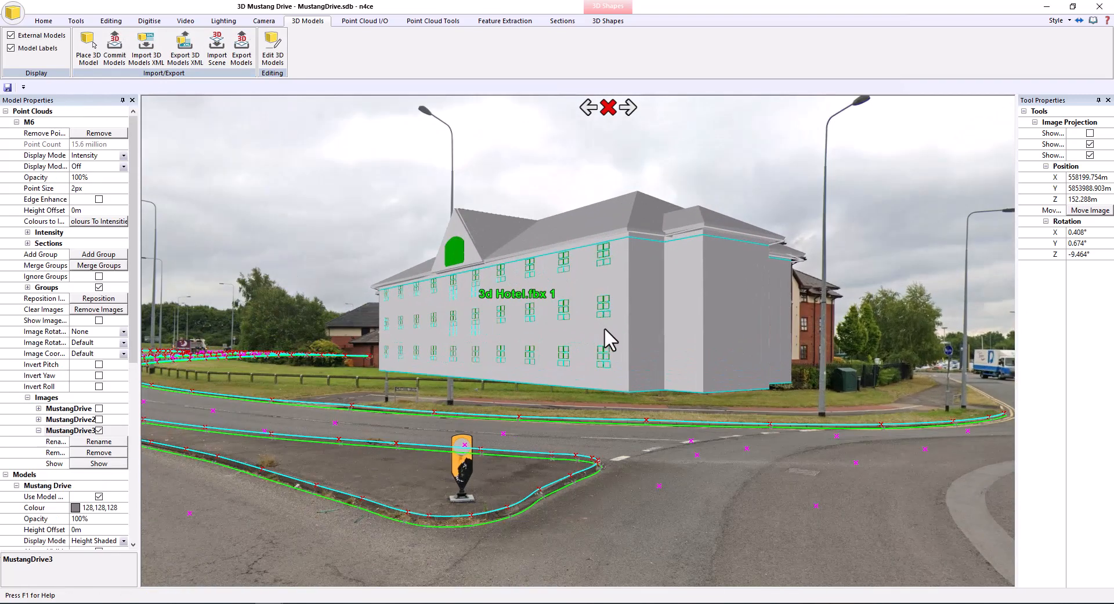
{"action": "scroll", "coordinate": [116, 499], "scroll_direction": "down", "scroll_amount": 9}
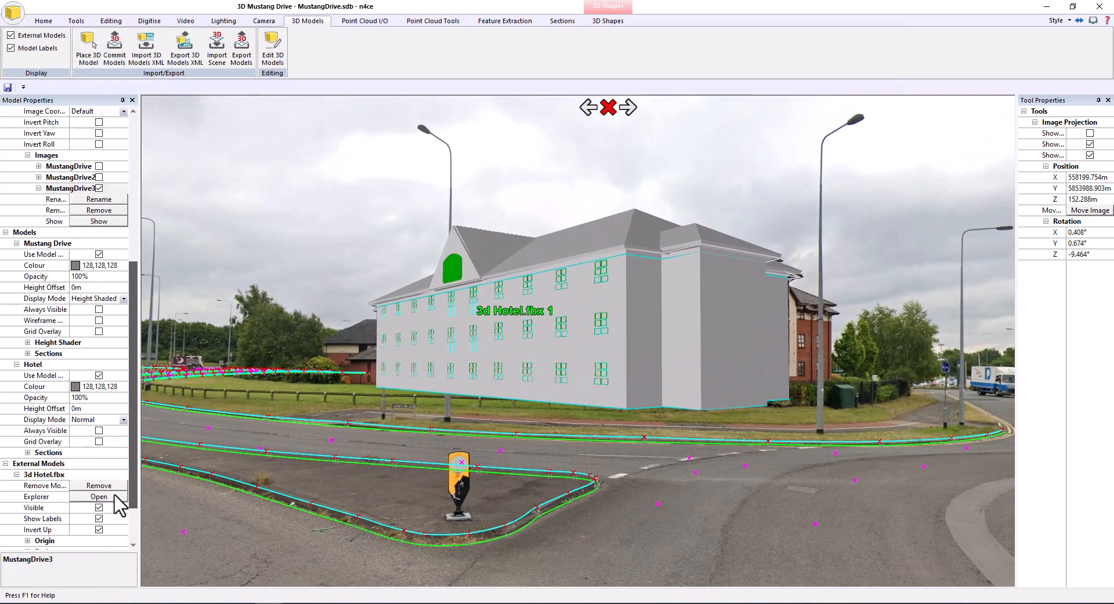
{"action": "left_click", "coordinate": [99, 453]}
Step: Toggle the hotel model on and off to compare it with the photo, leaving it shown
{"action": "scroll", "coordinate": [556, 332], "scroll_direction": "up", "scroll_amount": 3}
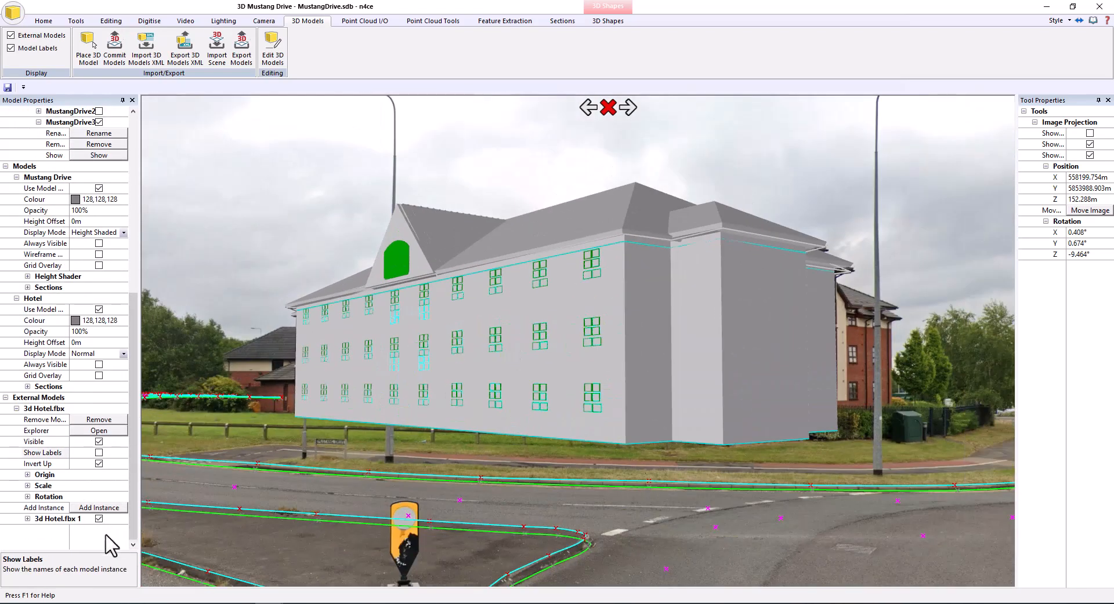
{"action": "left_click", "coordinate": [100, 518]}
{"action": "left_click", "coordinate": [100, 518]}
{"action": "left_click", "coordinate": [99, 518]}
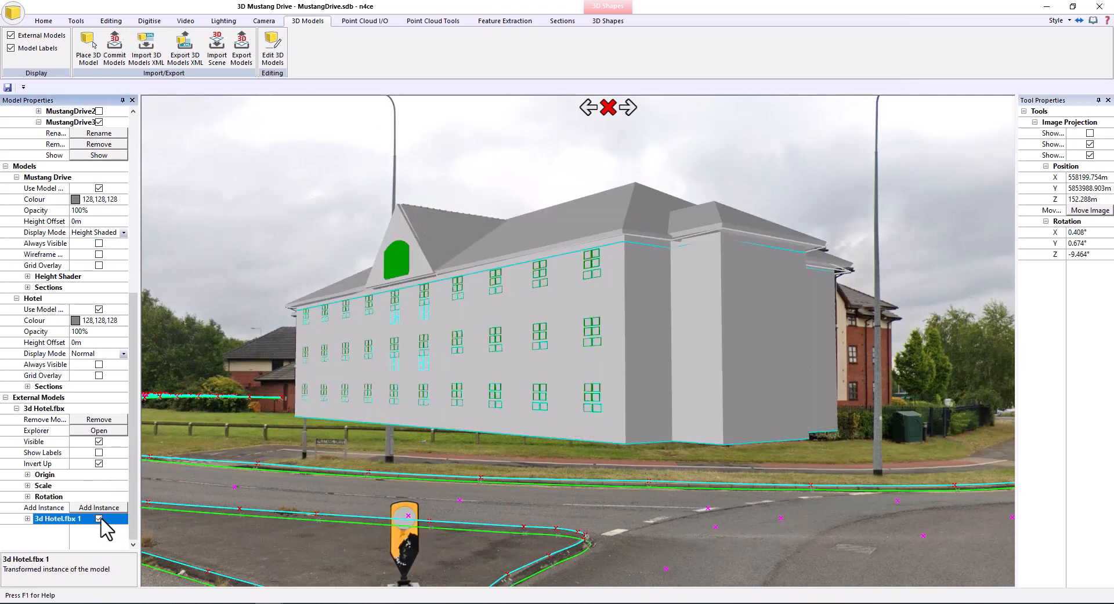
{"action": "left_click", "coordinate": [100, 518]}
{"action": "left_click", "coordinate": [99, 518]}
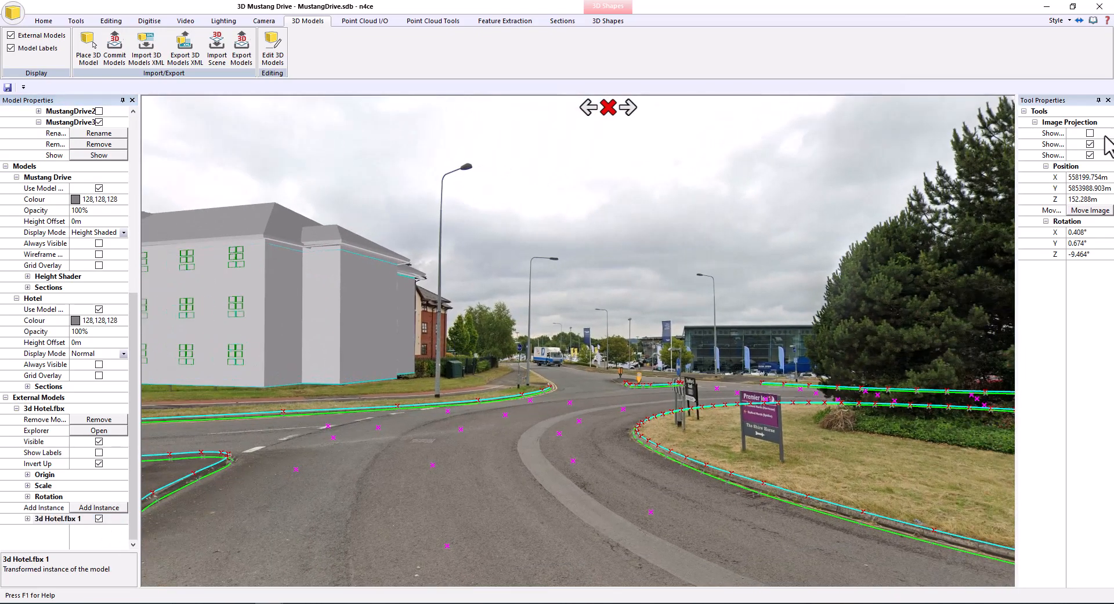
Step: Toggle Show Images and Show Point Cloud(s) to compare the model against photo and cloud
{"action": "left_click", "coordinate": [1089, 156]}
{"action": "left_click", "coordinate": [1089, 156]}
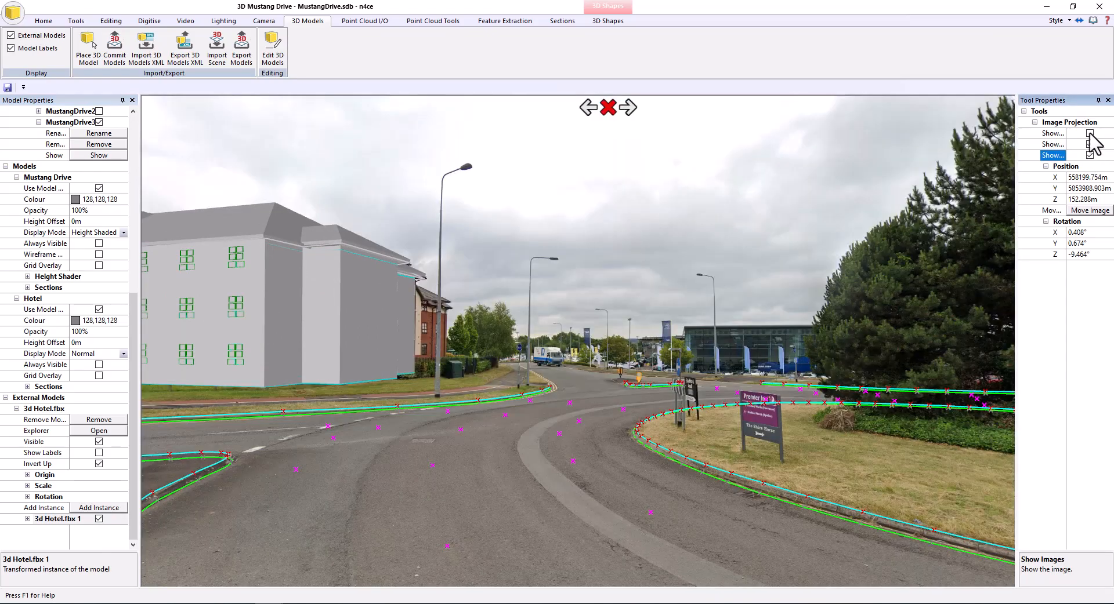
{"action": "left_click", "coordinate": [1089, 133]}
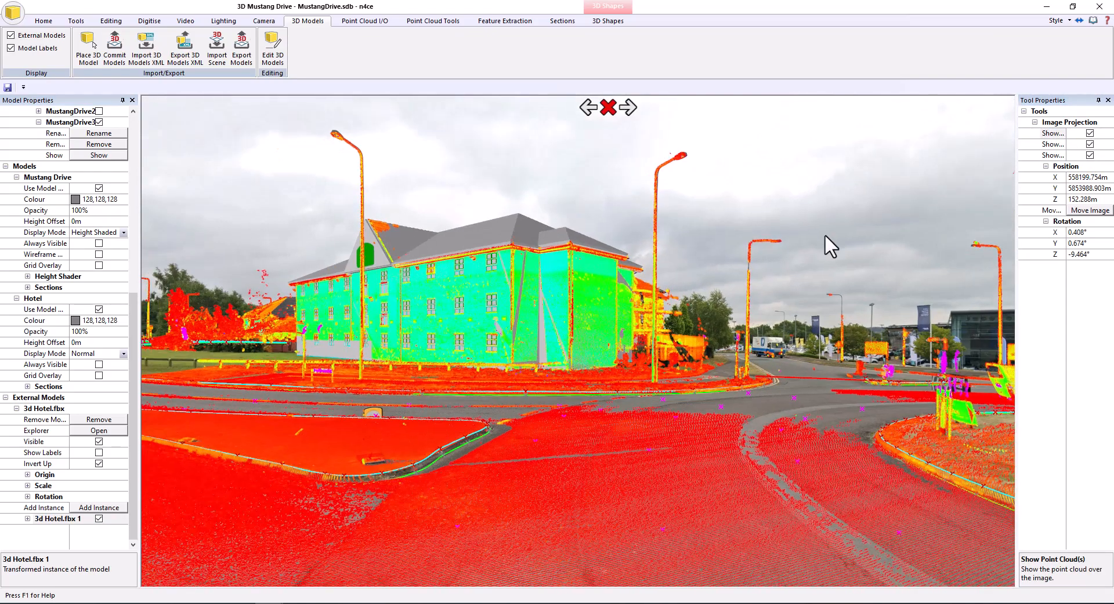
{"action": "left_click", "coordinate": [1090, 134]}
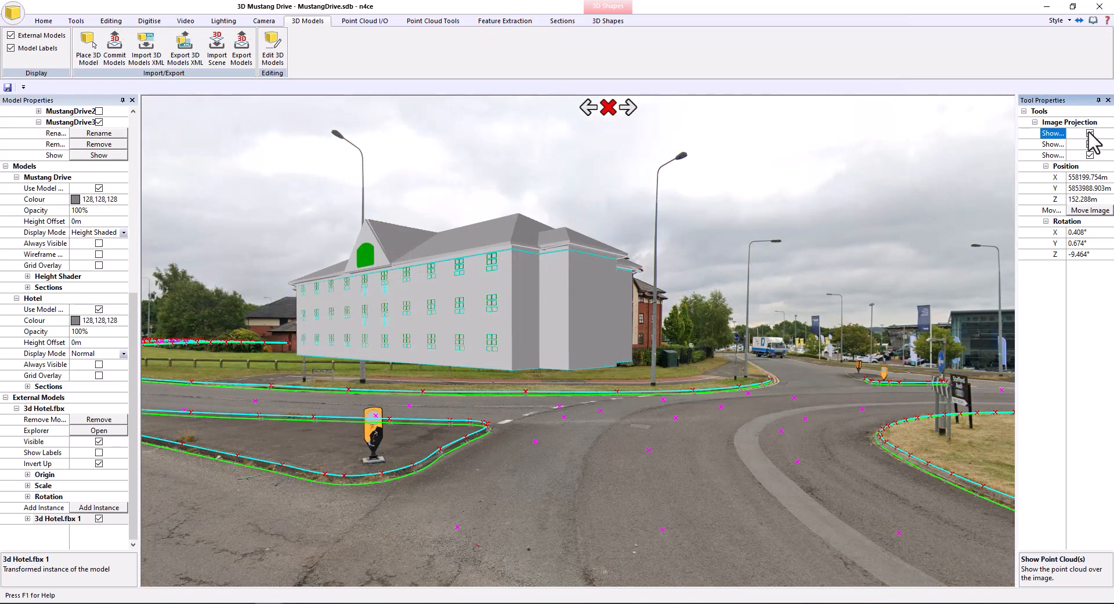
{"action": "left_click", "coordinate": [1090, 133]}
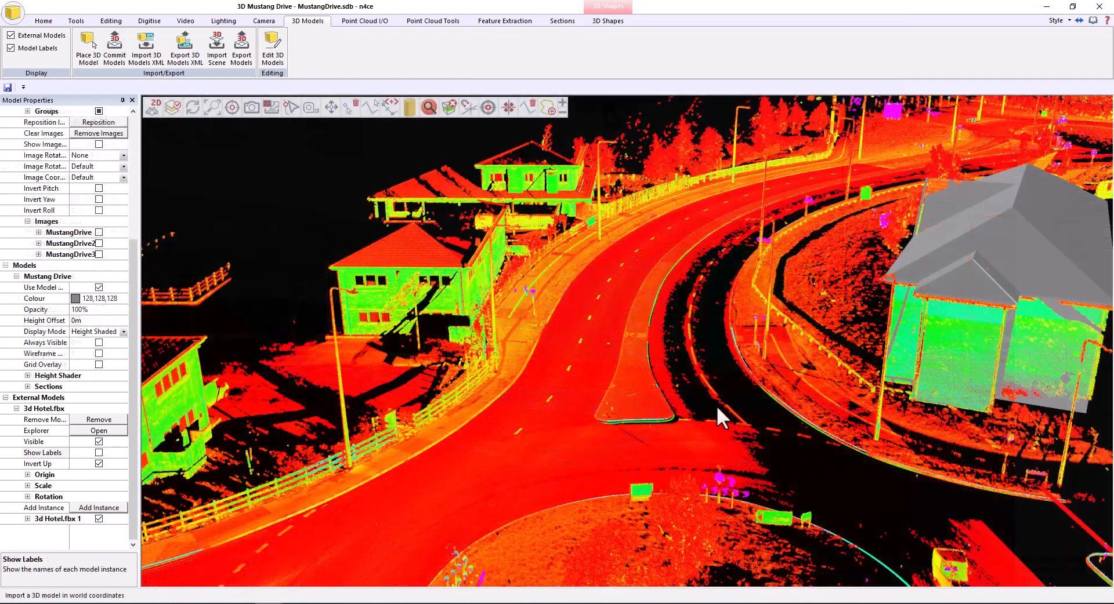
Step: Orbit around a road point and zoom onto the Golden Orient building and its fence
{"action": "left_click", "coordinate": [662, 230]}
{"action": "left_click_drag", "start_coordinate": [622, 273], "coordinate": [551, 323]}
{"action": "scroll", "coordinate": [551, 325], "scroll_direction": "up", "scroll_amount": 3}
{"action": "mouse_move", "coordinate": [615, 349]}
{"action": "left_mouse_down"}
{"action": "mouse_move", "coordinate": [551, 327]}
{"action": "mouse_move", "coordinate": [616, 337]}
{"action": "left_mouse_up"}
{"action": "middle_click_drag", "start_coordinate": [616, 337], "coordinate": [621, 402]}
{"action": "scroll", "coordinate": [622, 402], "scroll_direction": "up", "scroll_amount": 3}
{"action": "left_click_drag", "start_coordinate": [622, 402], "coordinate": [654, 391]}
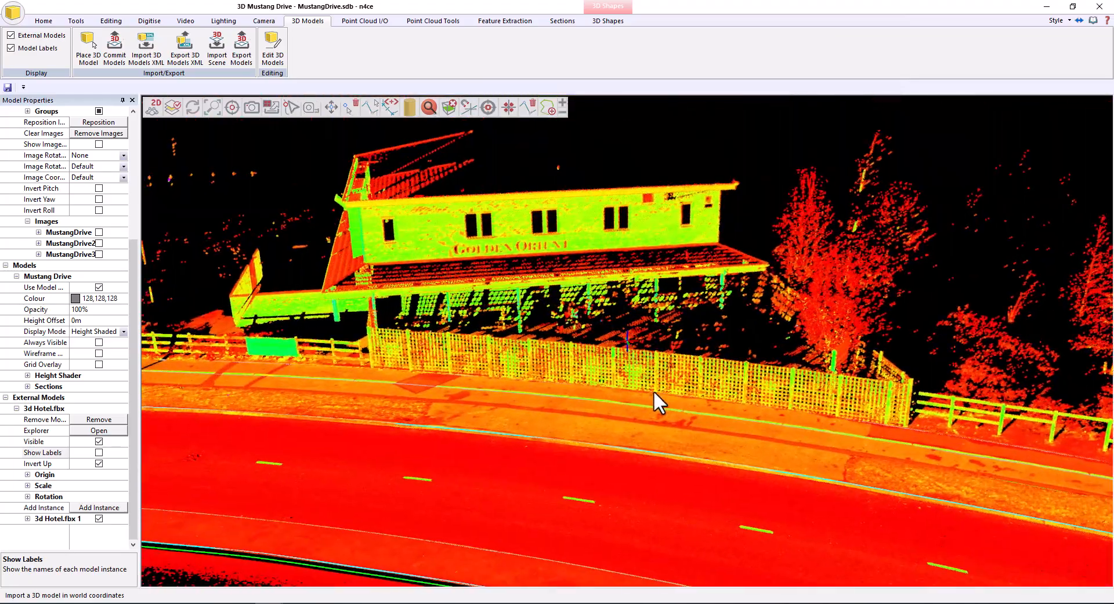
{"action": "middle_click_drag", "start_coordinate": [653, 391], "coordinate": [658, 386]}
Step: Turn the Mustang Dr Street View panorama to face the Golden Orient restaurant
{"action": "left_click", "coordinate": [127, 603]}
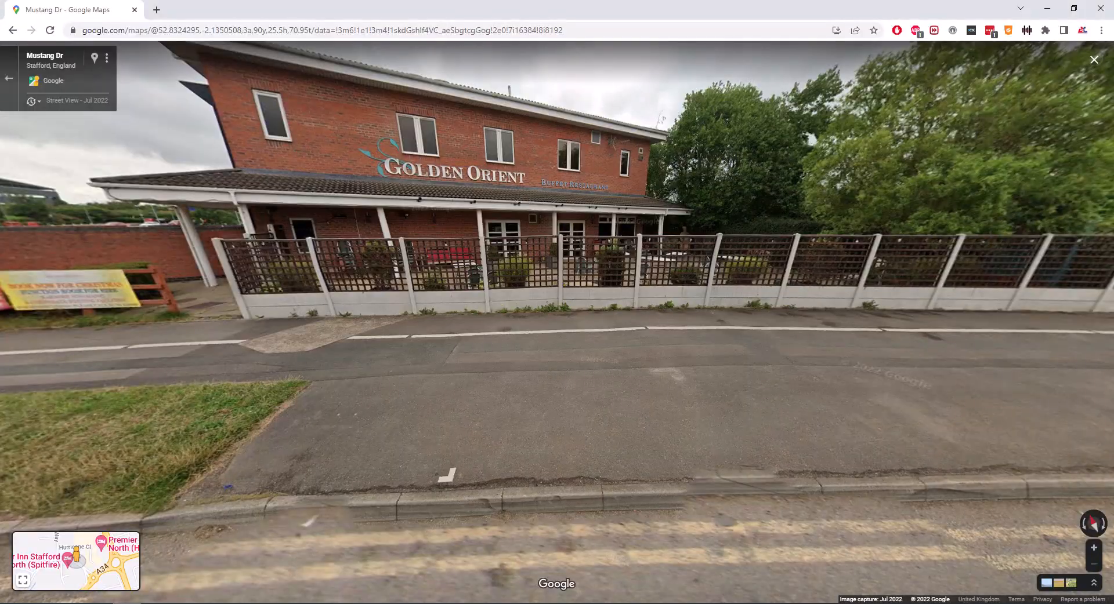
{"action": "left_click_drag", "start_coordinate": [641, 219], "coordinate": [599, 235]}
{"action": "left_click_drag", "start_coordinate": [220, 299], "coordinate": [672, 305]}
{"action": "left_click_drag", "start_coordinate": [336, 262], "coordinate": [249, 261]}
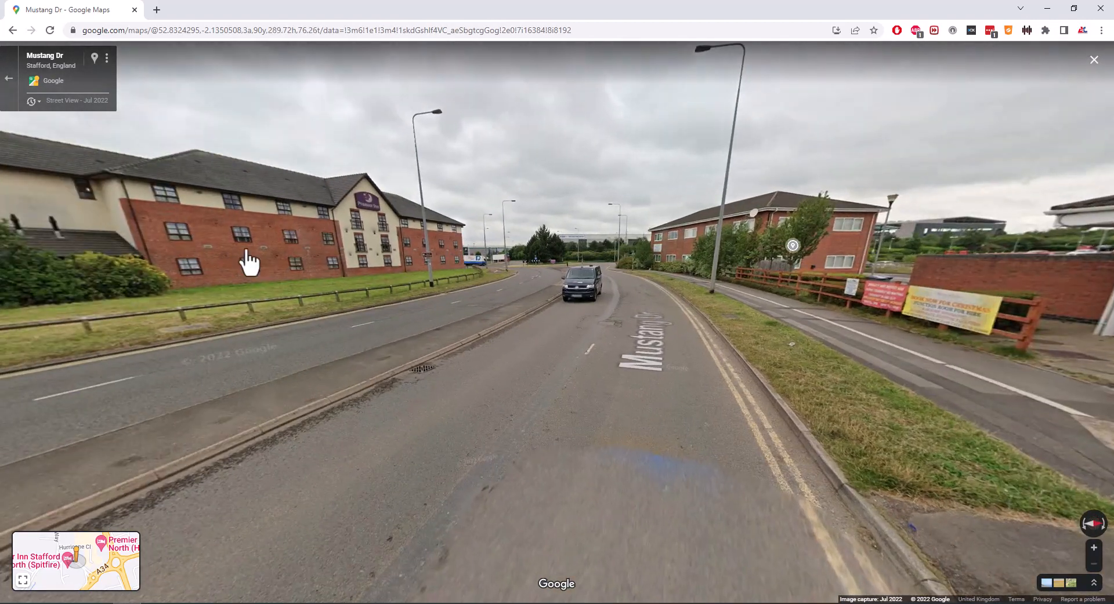
{"action": "left_click_drag", "start_coordinate": [828, 256], "coordinate": [433, 241]}
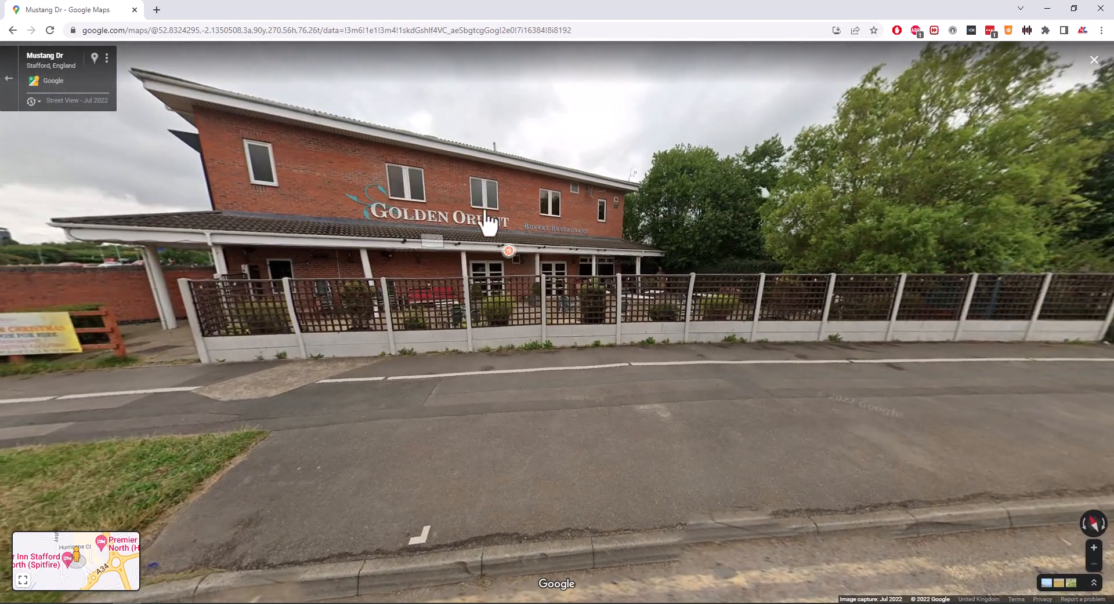
Step: Copy the Street View page address and highlight its latitude 52.8324295
{"action": "left_click", "coordinate": [594, 30]}
{"action": "right_click", "coordinate": [498, 30]}
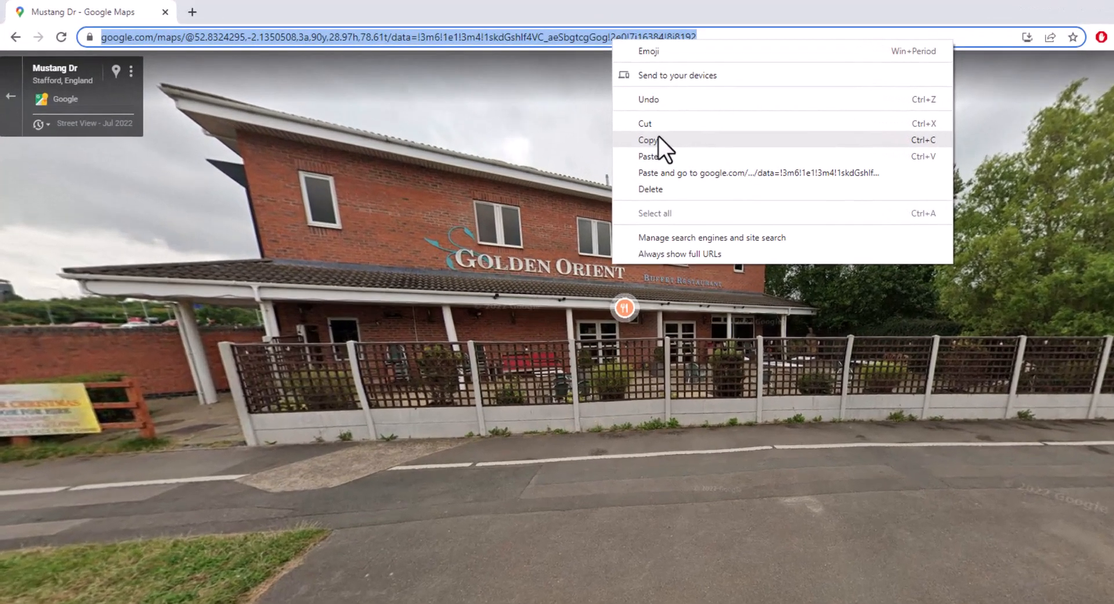
{"action": "left_click", "coordinate": [537, 113]}
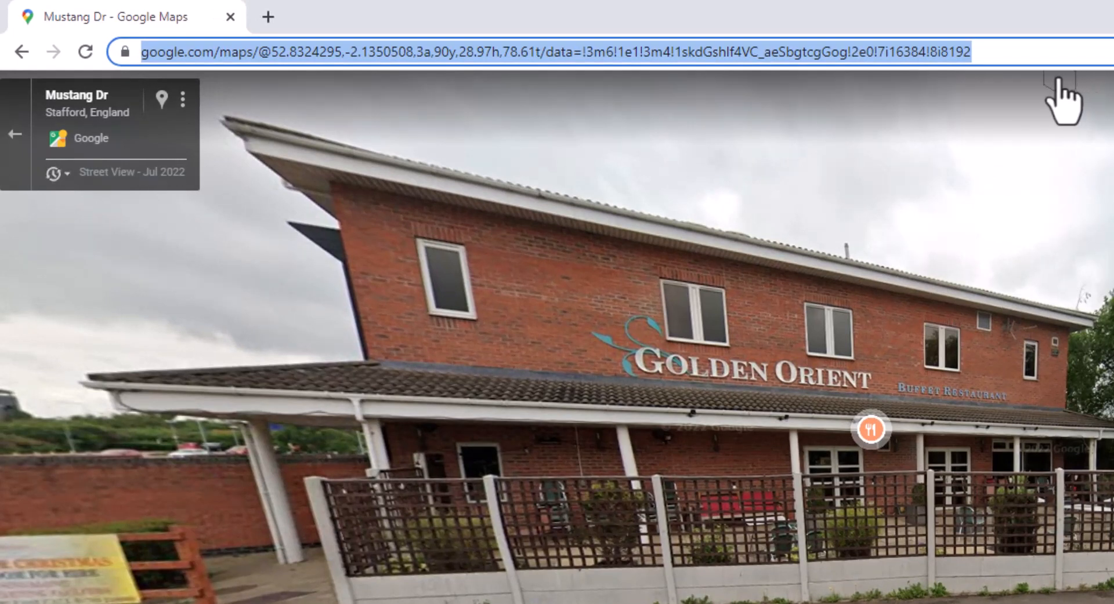
{"action": "left_click", "coordinate": [1034, 53]}
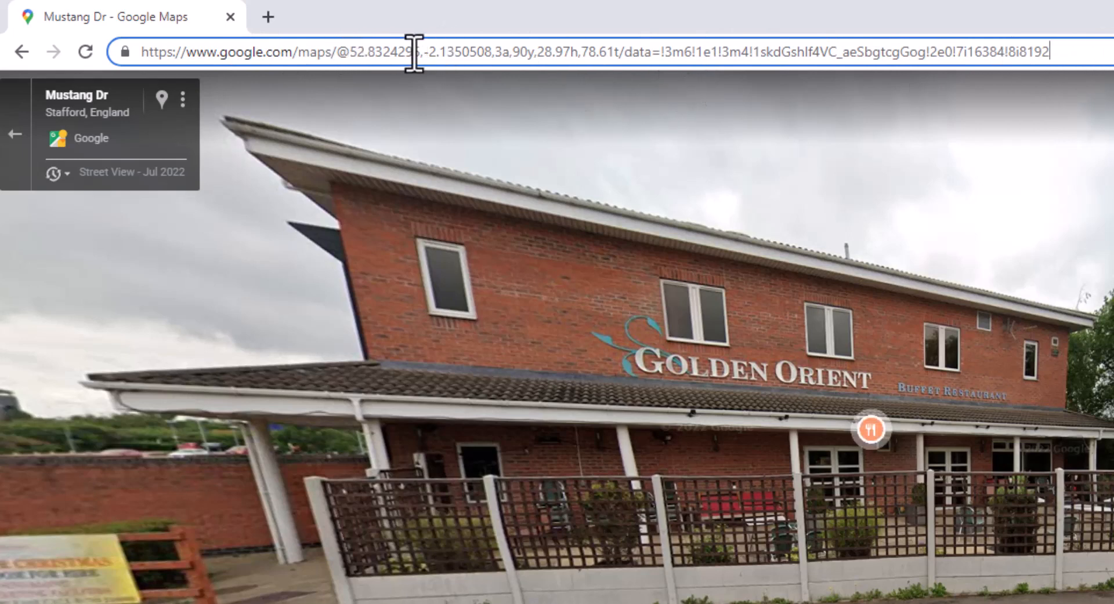
{"action": "left_click_drag", "start_coordinate": [420, 52], "coordinate": [350, 52]}
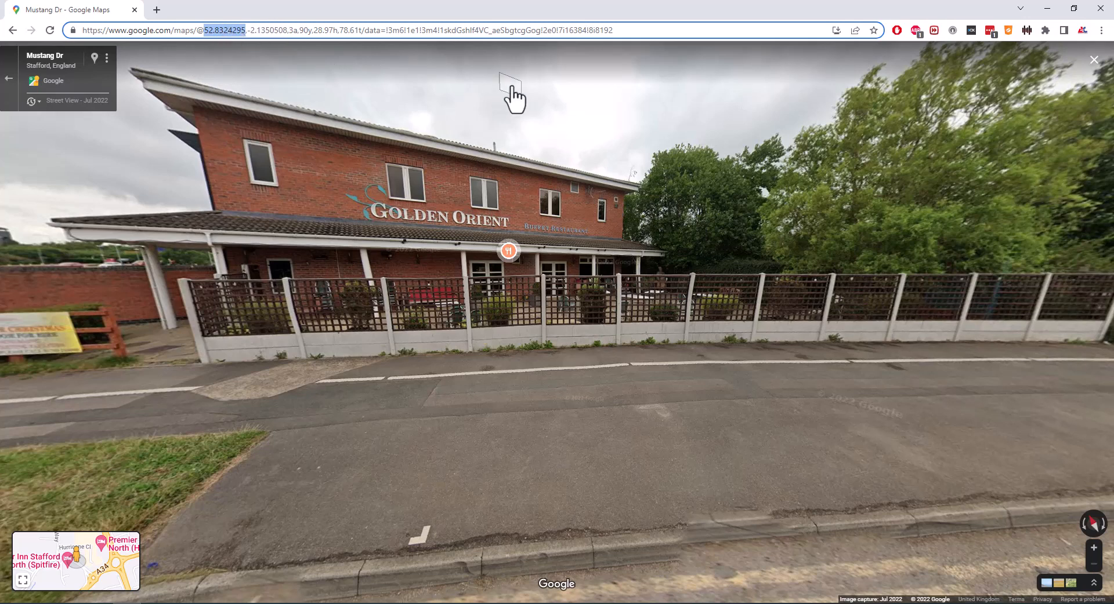
Step: Step to a nearer panorama and frame the restaurant in view
{"action": "left_click", "coordinate": [621, 347]}
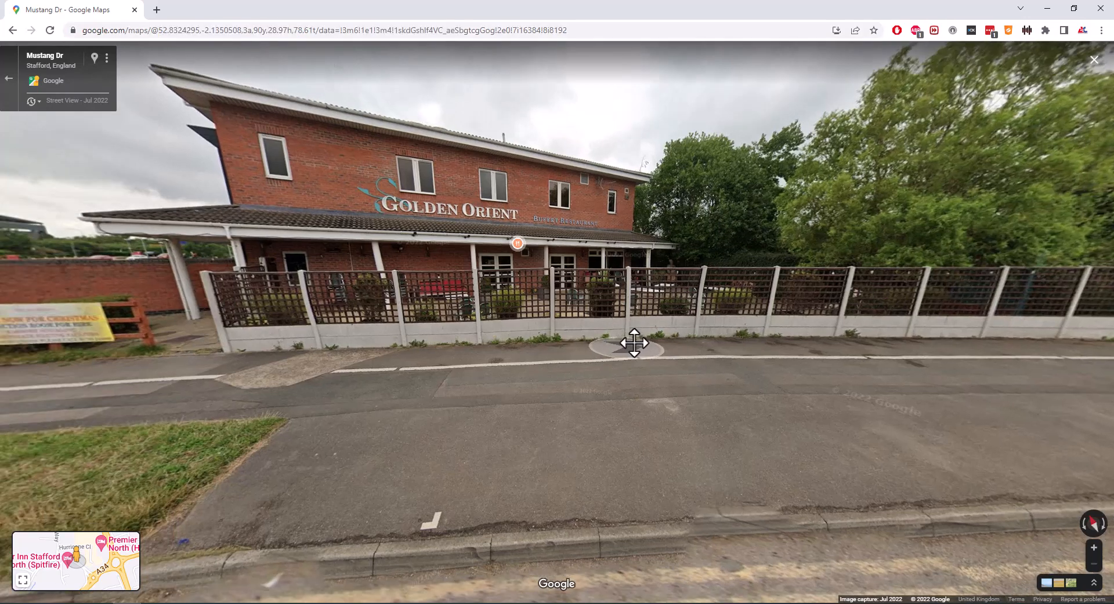
{"action": "left_click_drag", "start_coordinate": [634, 343], "coordinate": [695, 345]}
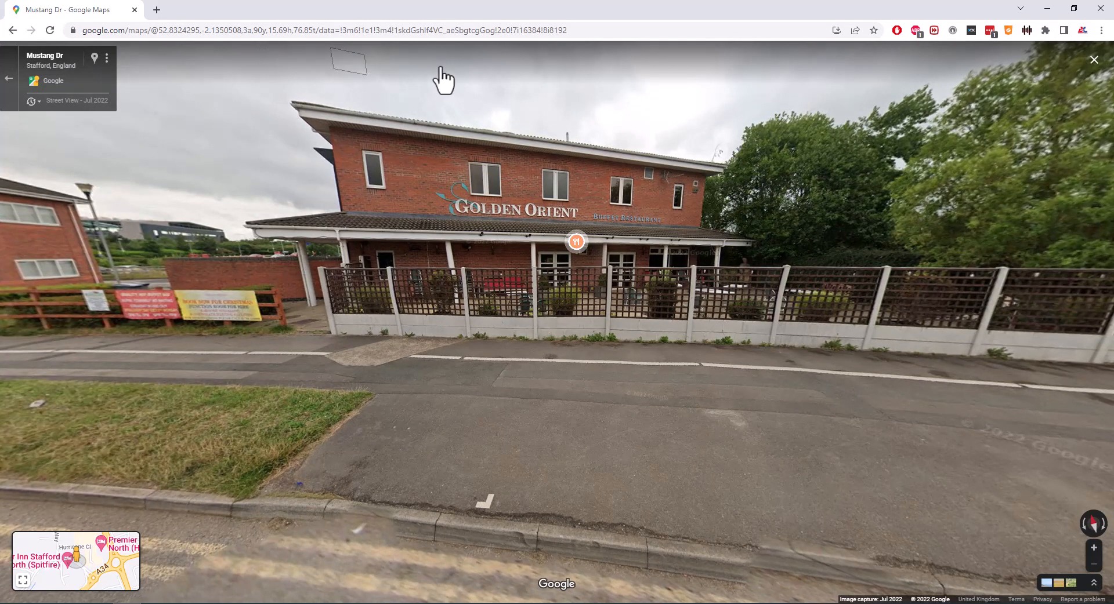
{"action": "left_click_drag", "start_coordinate": [604, 186], "coordinate": [567, 169]}
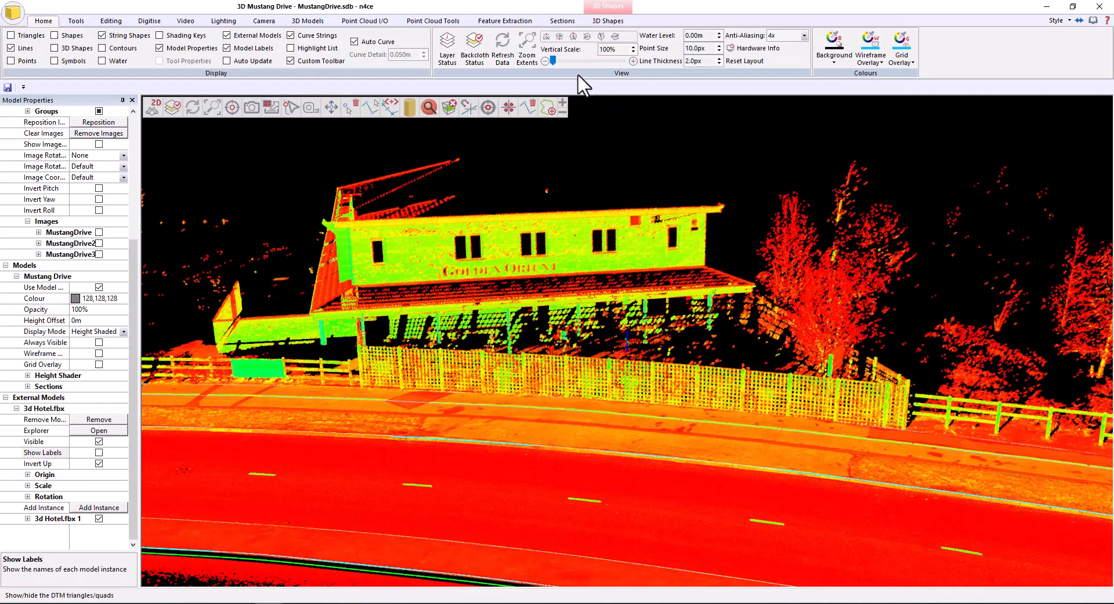
Step: Import the copied Street View URL through Import 360° Images > Add URL
{"action": "left_click", "coordinate": [447, 22]}
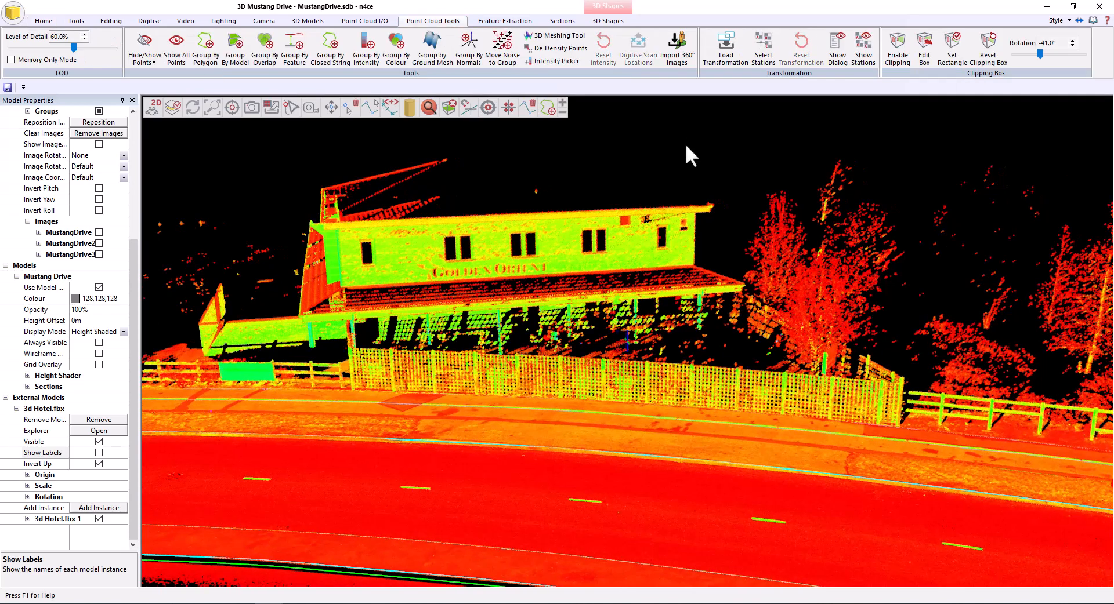
{"action": "left_click", "coordinate": [678, 54]}
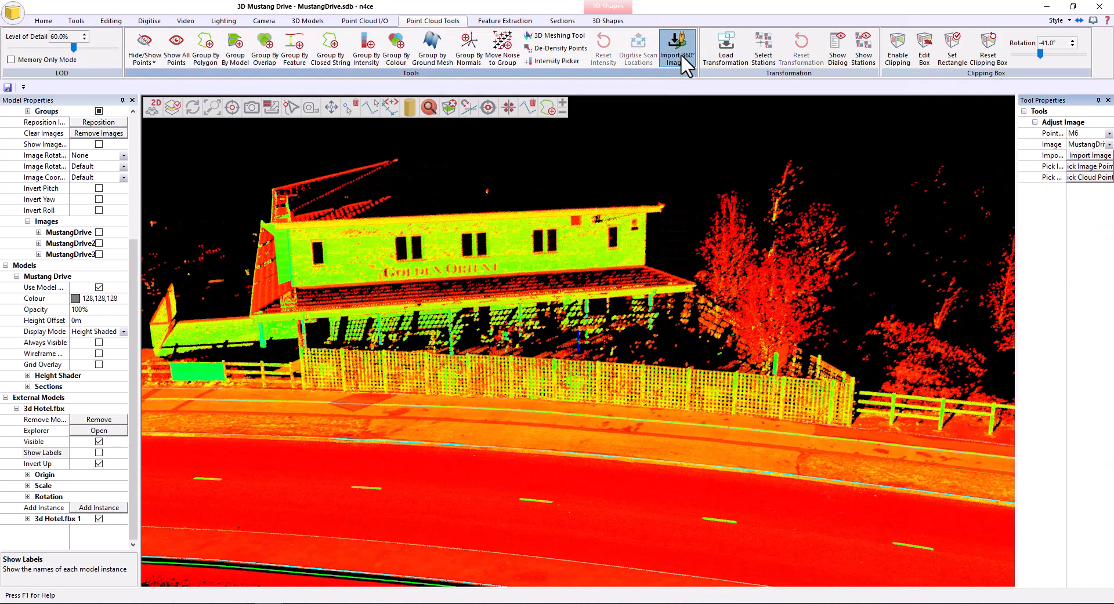
{"action": "left_click", "coordinate": [1094, 155]}
{"action": "left_click_drag", "start_coordinate": [135, 9], "coordinate": [627, 181]}
{"action": "left_click", "coordinate": [638, 237]}
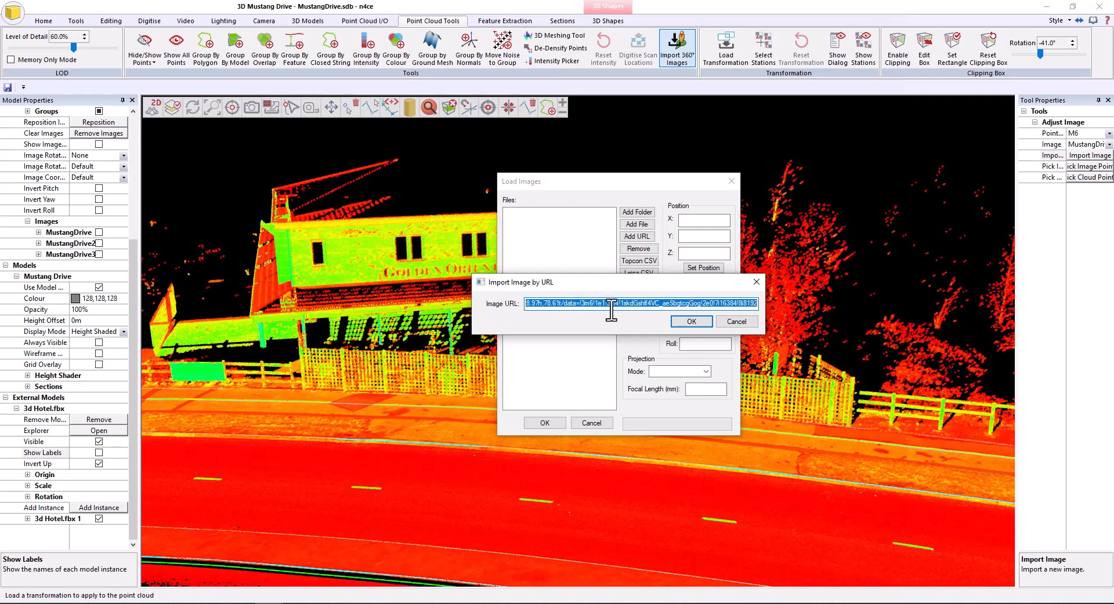
{"action": "left_click", "coordinate": [691, 322]}
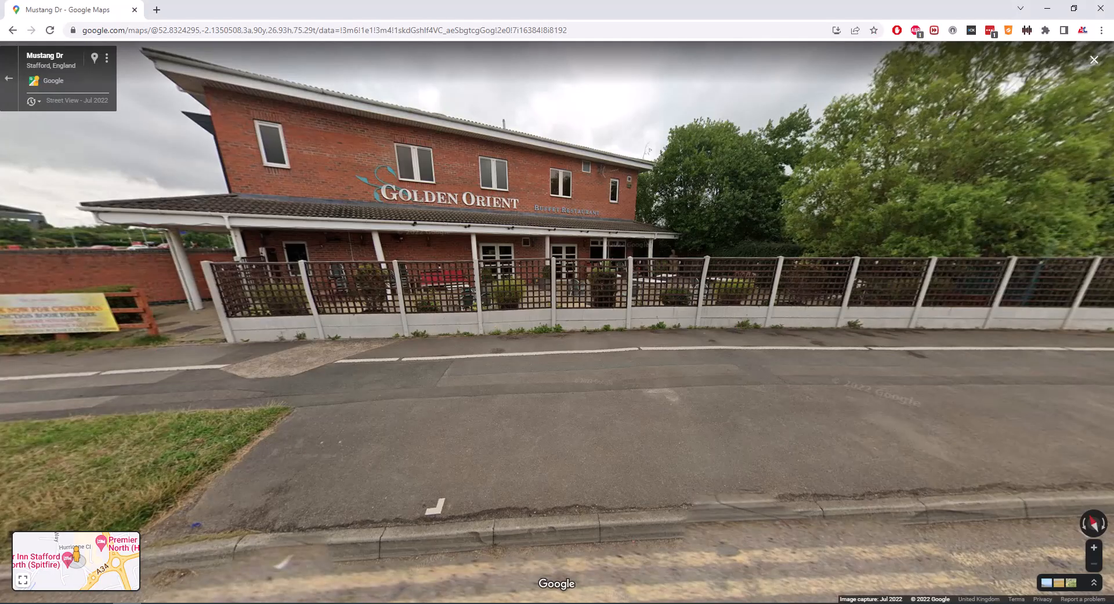
Step: Move along Mustang Dr in Street View until facing the Golden Orient head-on
{"action": "left_click", "coordinate": [684, 388]}
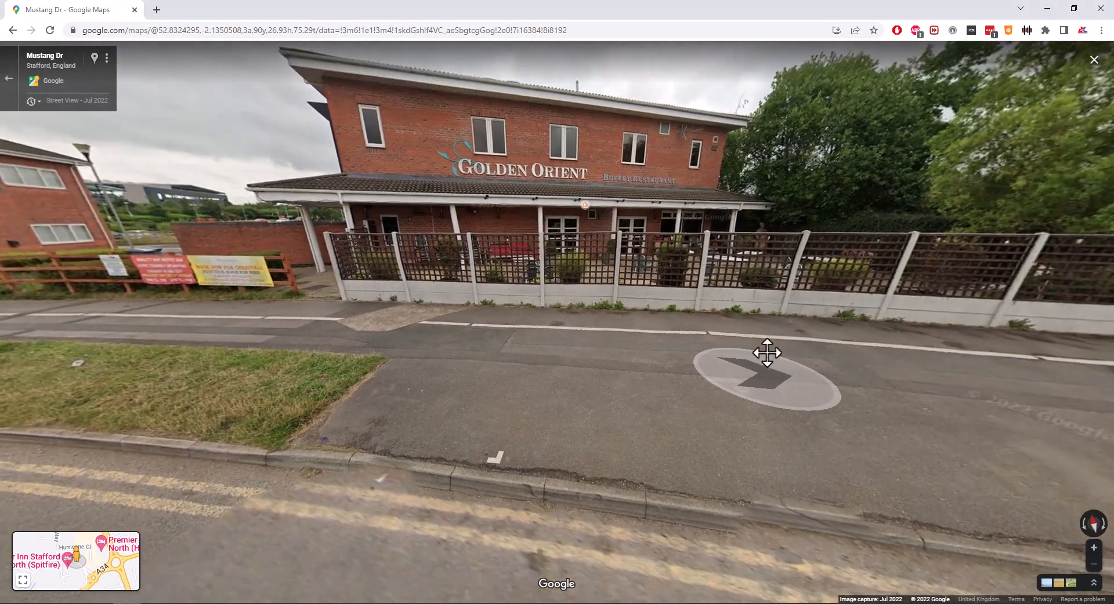
{"action": "left_click", "coordinate": [766, 353]}
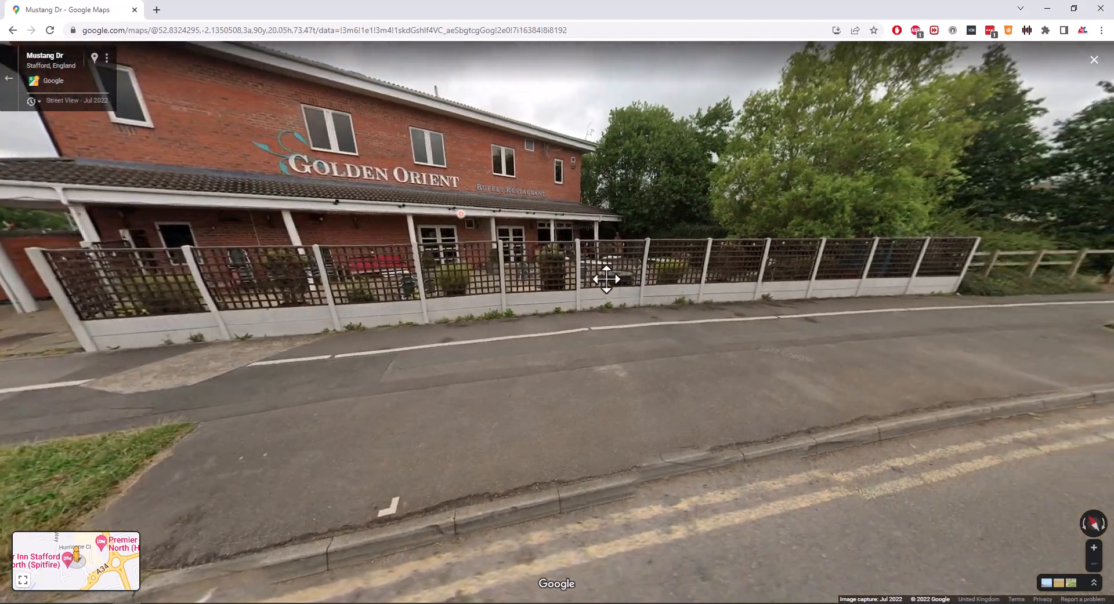
{"action": "left_click_drag", "start_coordinate": [606, 280], "coordinate": [429, 283]}
{"action": "left_click_drag", "start_coordinate": [794, 298], "coordinate": [557, 296]}
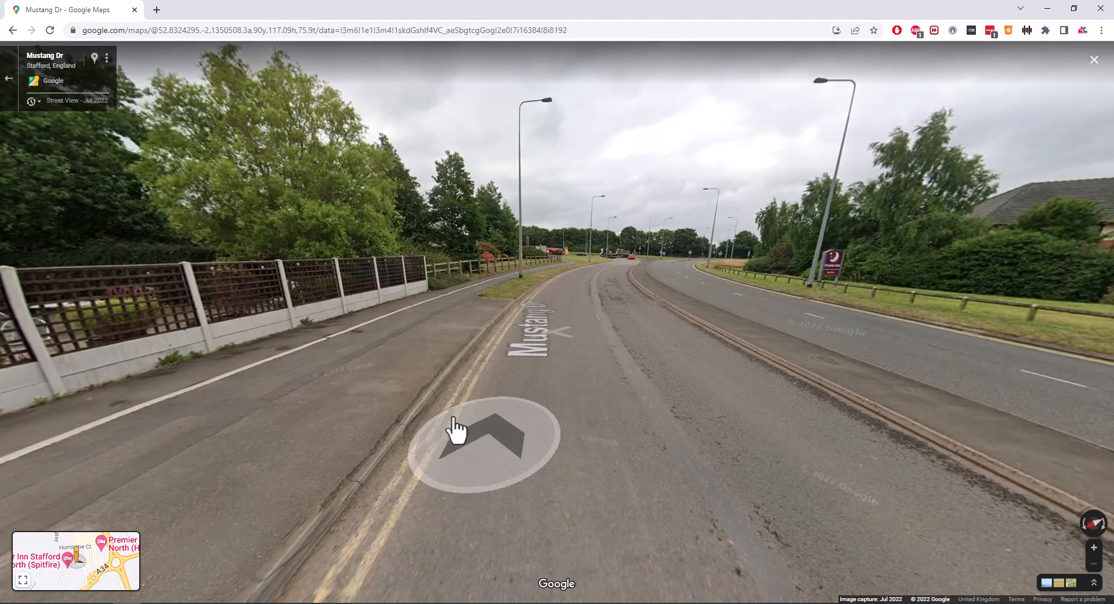
{"action": "left_click_drag", "start_coordinate": [430, 408], "coordinate": [798, 434]}
{"action": "left_click", "coordinate": [446, 390]}
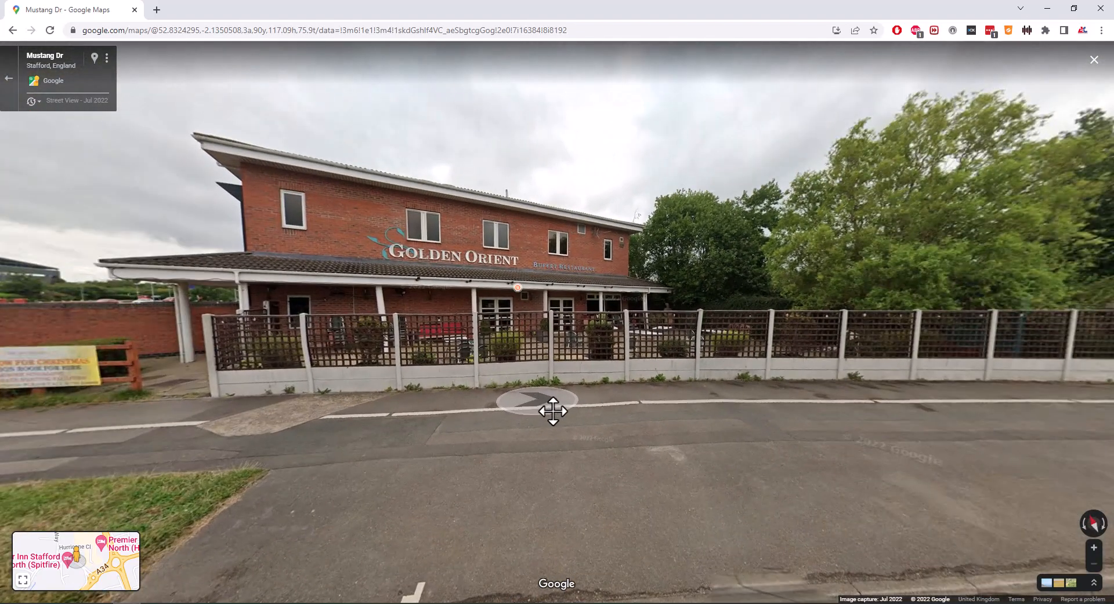
{"action": "left_click", "coordinate": [553, 412]}
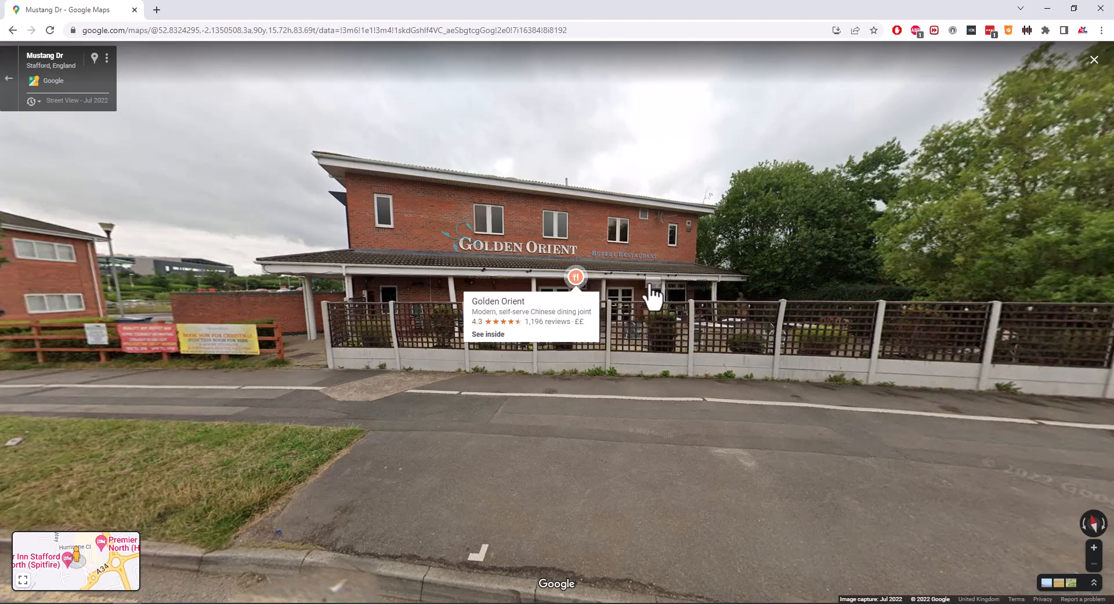
Step: Step closer to the restaurant building, then return to the n4ce 3D window
{"action": "left_click", "coordinate": [775, 456]}
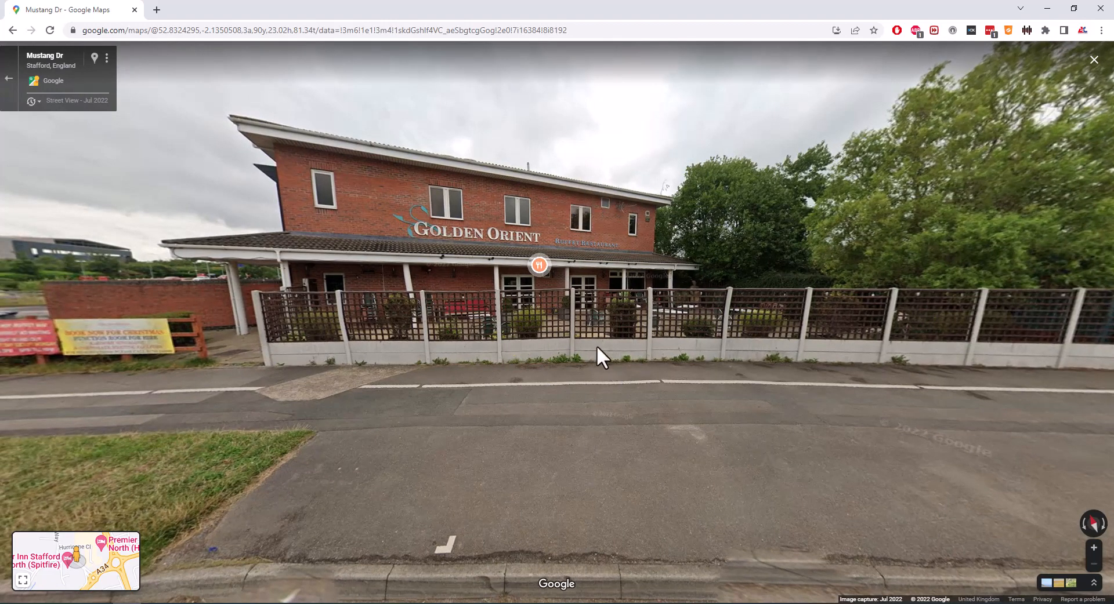
{"action": "left_click", "coordinate": [781, 455]}
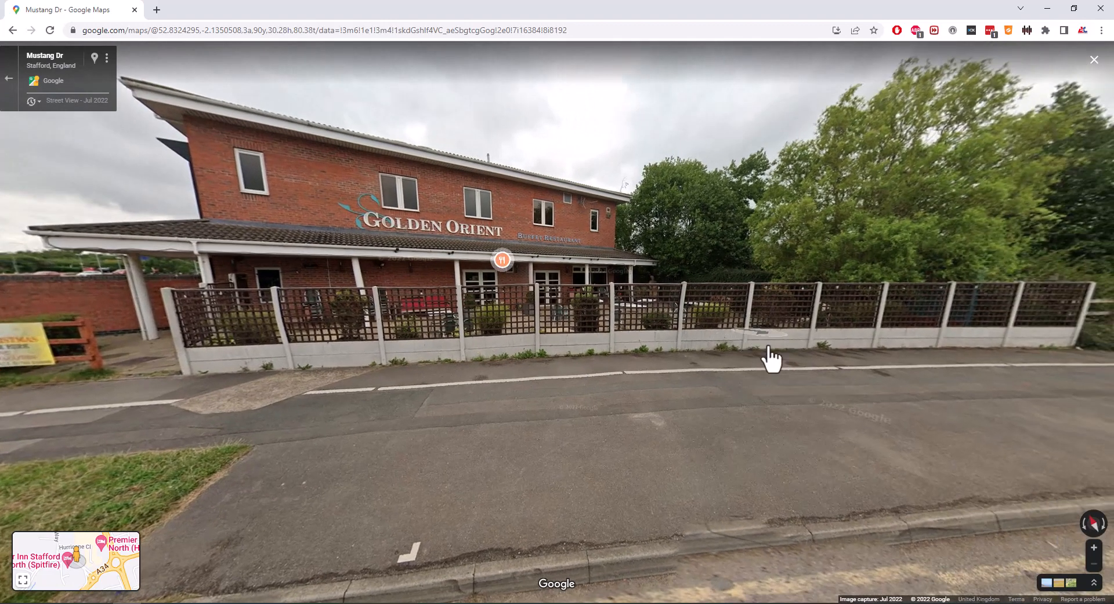
{"action": "left_click", "coordinate": [733, 409]}
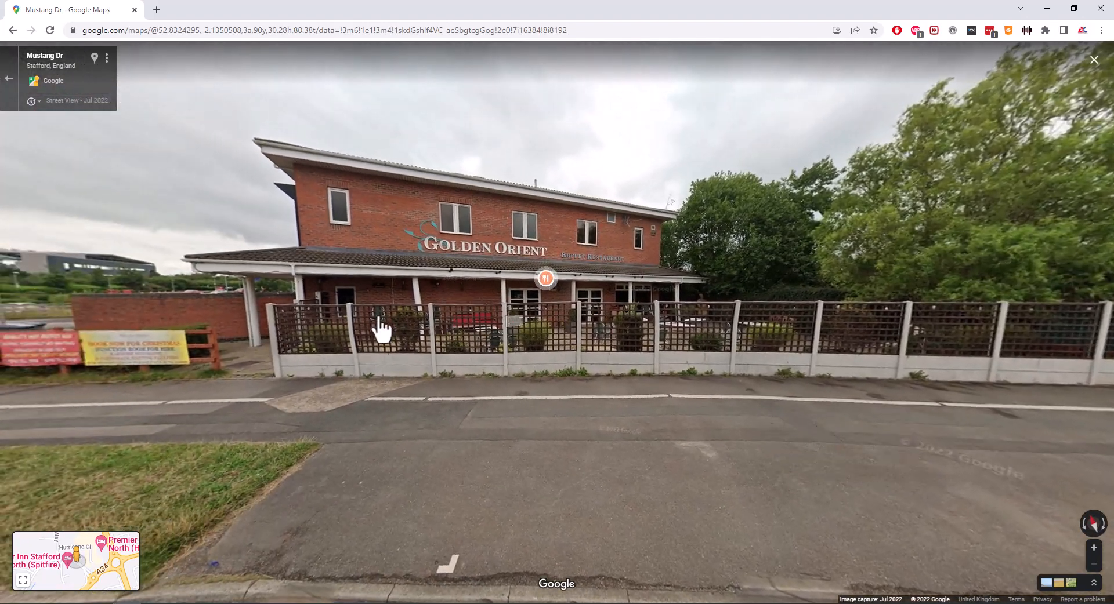
{"action": "left_click_drag", "start_coordinate": [624, 410], "coordinate": [666, 373]}
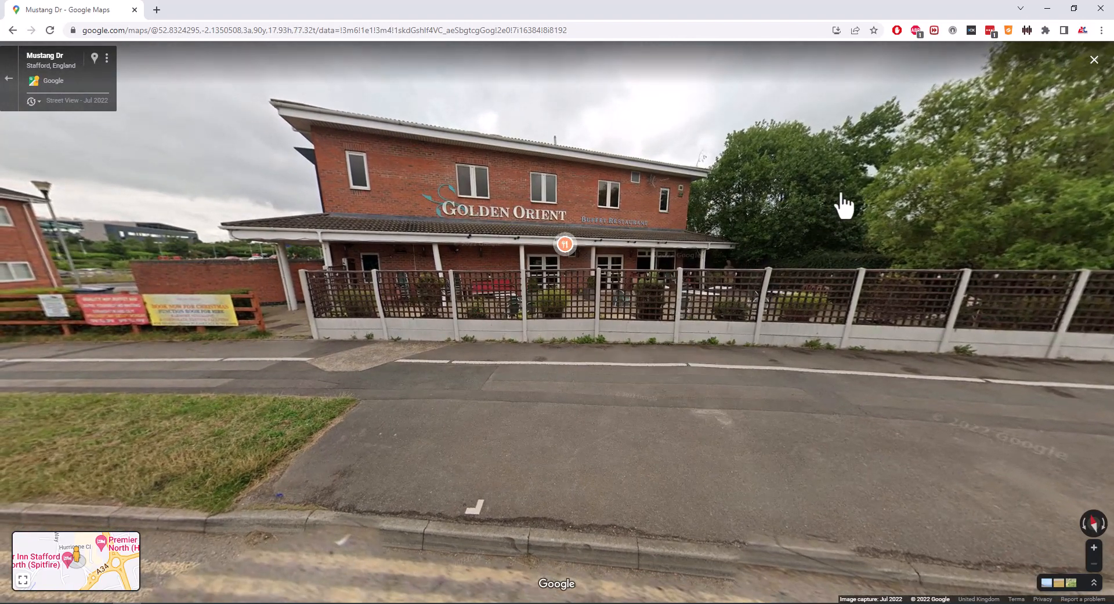
{"action": "left_click", "coordinate": [667, 391]}
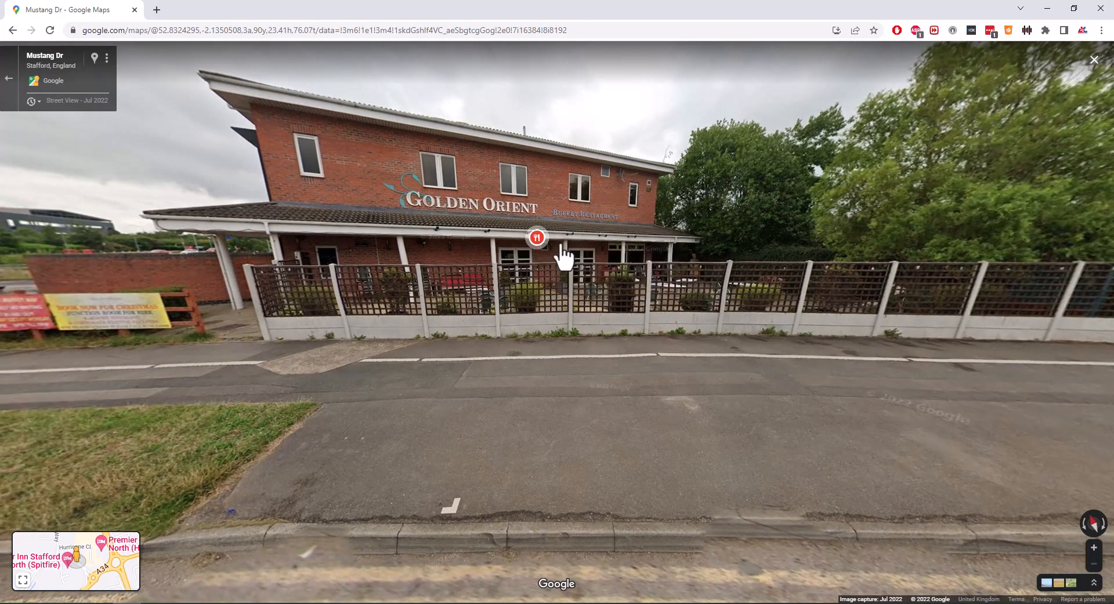
{"action": "mouse_move", "coordinate": [537, 239]}
{"action": "mouse_move", "coordinate": [582, 303]}
{"action": "mouse_move", "coordinate": [270, 603]}
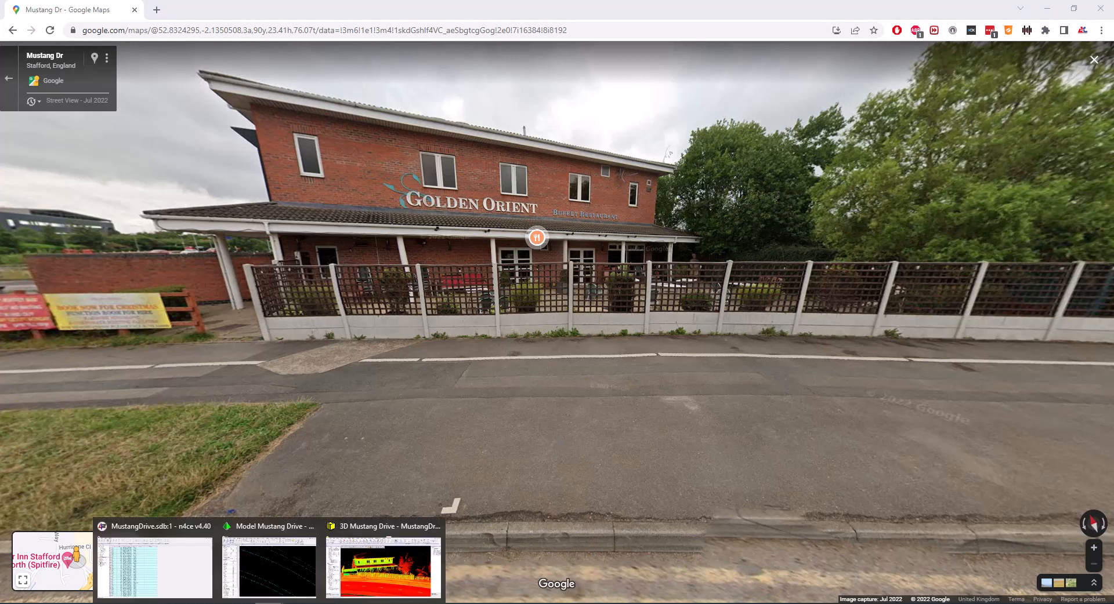
{"action": "left_click", "coordinate": [383, 567]}
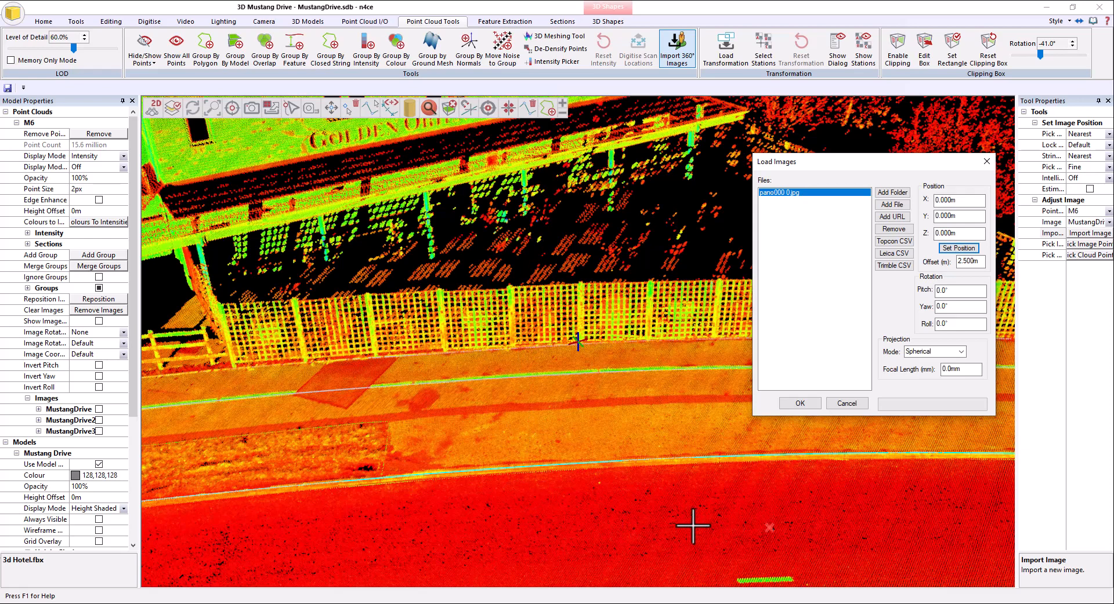
Step: Place pano000 0 at the picked cloud point X 558270.600, Y 5853979.518, Z 152.941
{"action": "left_click", "coordinate": [532, 533]}
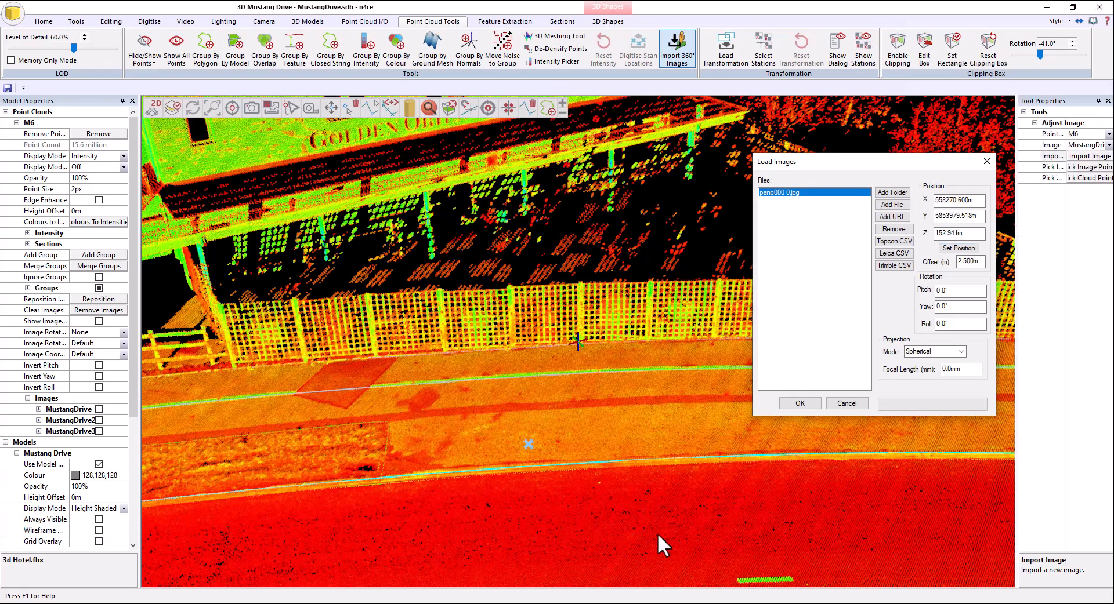
{"action": "mouse_move", "coordinate": [576, 502]}
{"action": "middle_mouse_down"}
{"action": "mouse_move", "coordinate": [617, 510]}
{"action": "mouse_move", "coordinate": [597, 506]}
{"action": "middle_mouse_up"}
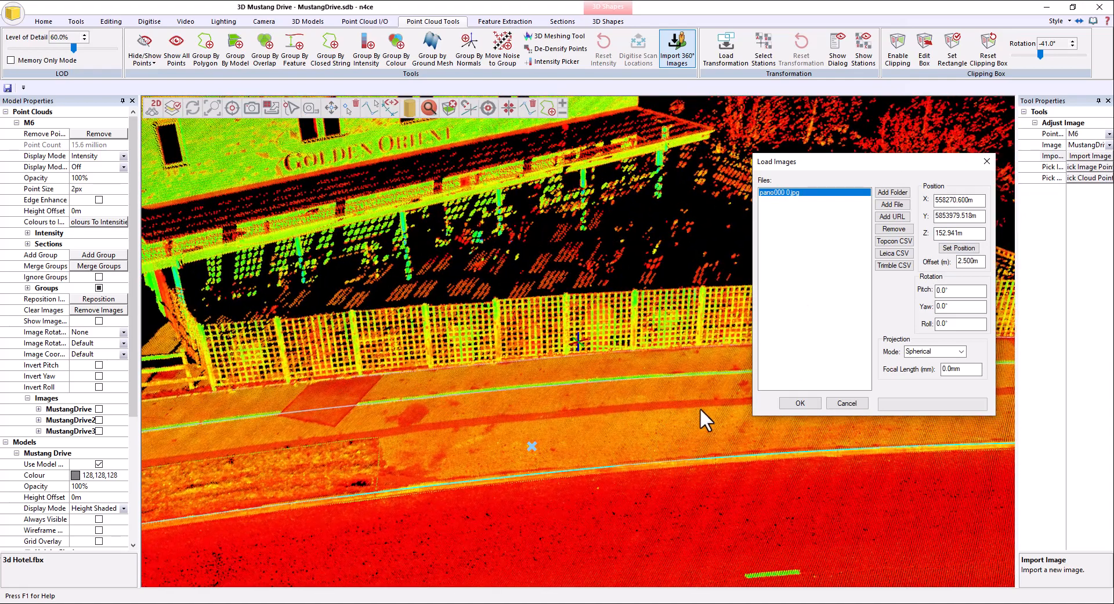
{"action": "left_click", "coordinate": [801, 403]}
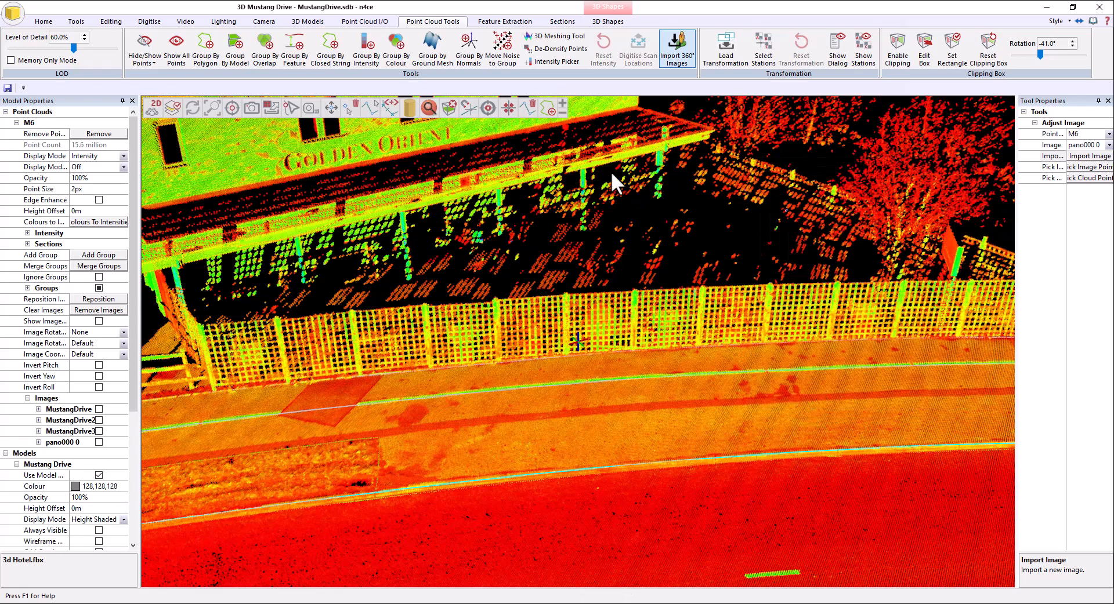
Step: Rename pano000 0 to 'Golden Orient' and switch on its 360° display
{"action": "left_click", "coordinate": [39, 442]}
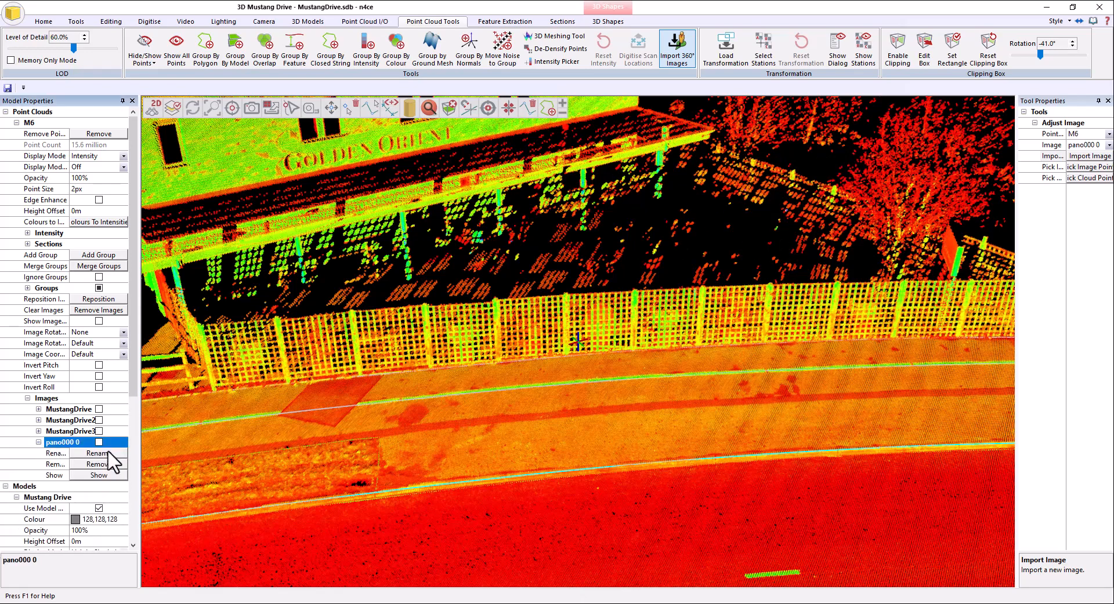
{"action": "left_click", "coordinate": [95, 453]}
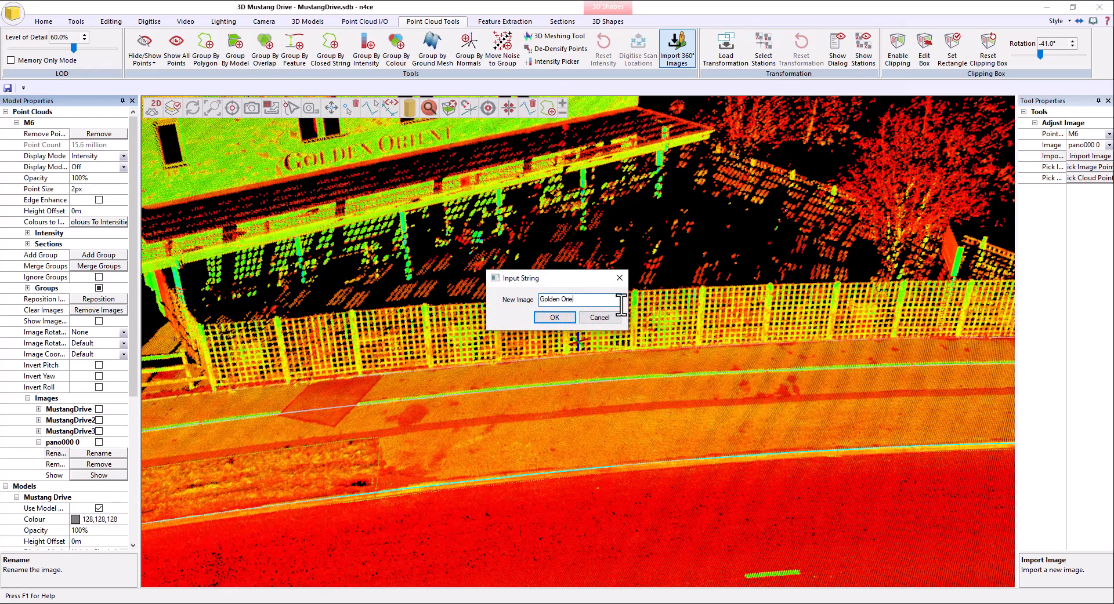
{"action": "left_click", "coordinate": [572, 316]}
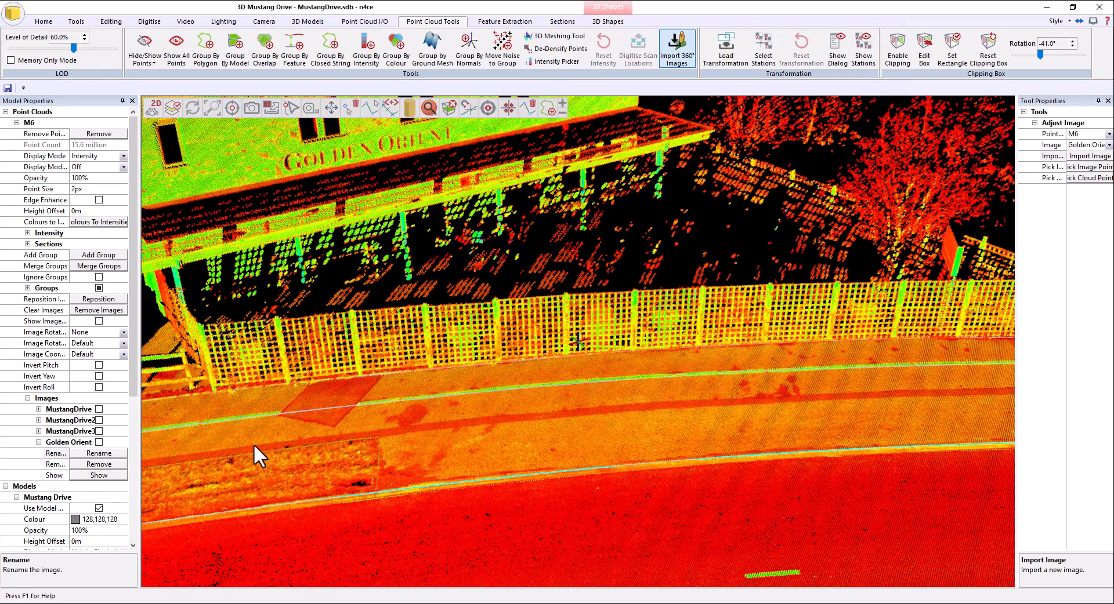
{"action": "left_click", "coordinate": [99, 442]}
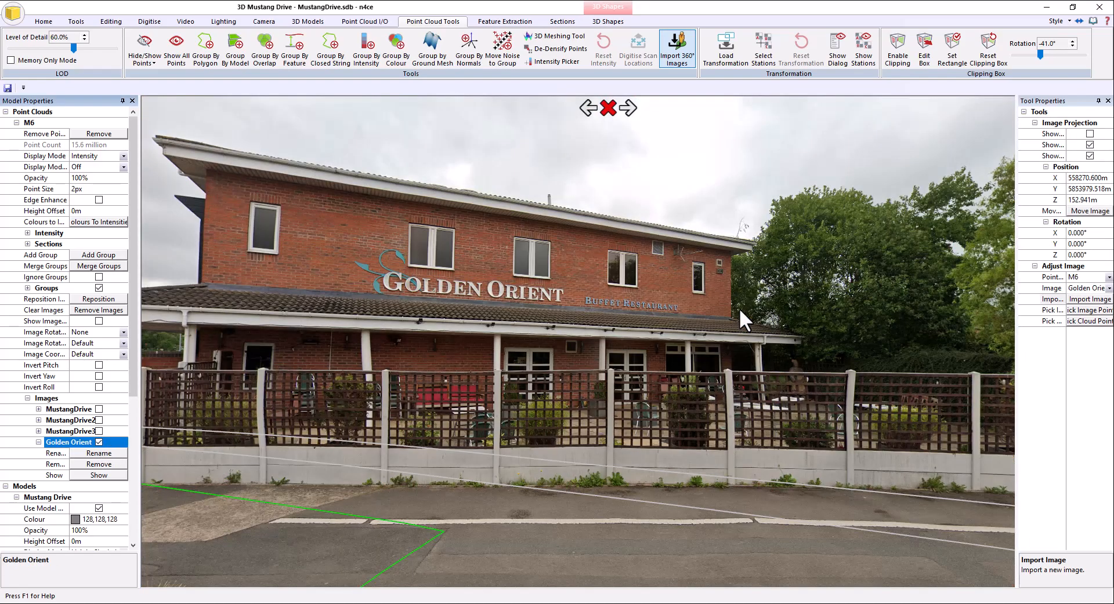
Step: Look around the 360° photo back to the restaurant, then enable Pick Image Points
{"action": "left_click_drag", "start_coordinate": [609, 306], "coordinate": [343, 255]}
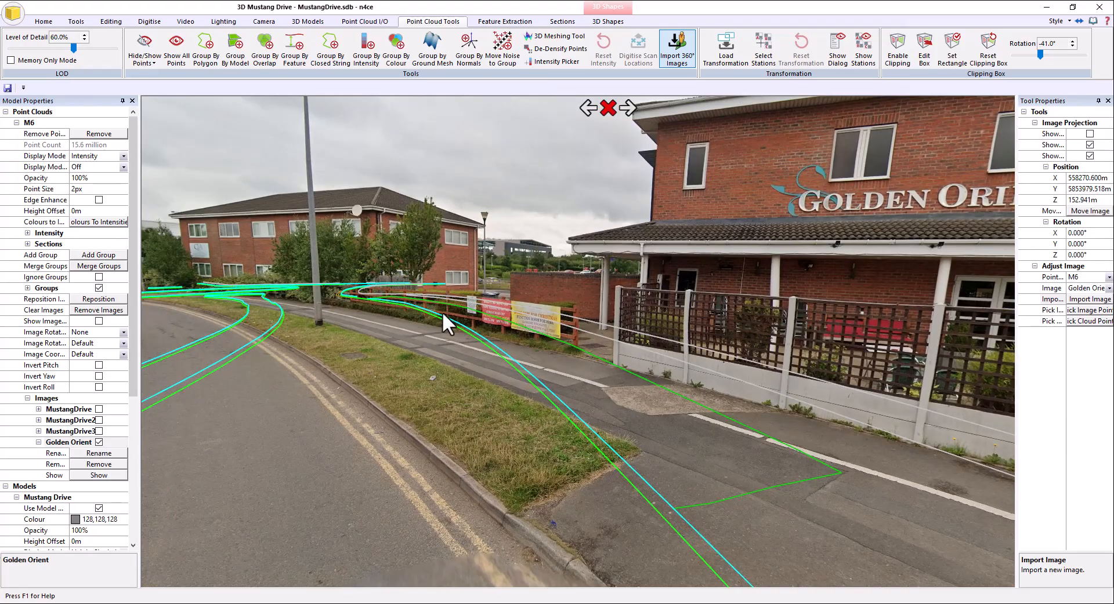
{"action": "left_click_drag", "start_coordinate": [442, 311], "coordinate": [443, 369]}
{"action": "left_click_drag", "start_coordinate": [753, 311], "coordinate": [508, 345]}
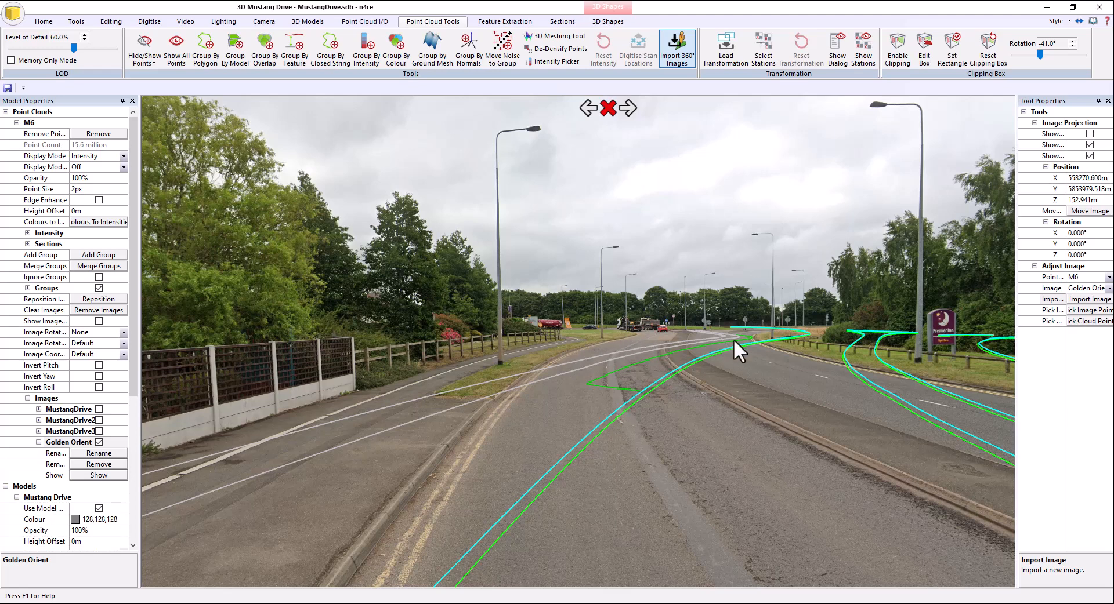
{"action": "left_click_drag", "start_coordinate": [723, 334], "coordinate": [672, 336]}
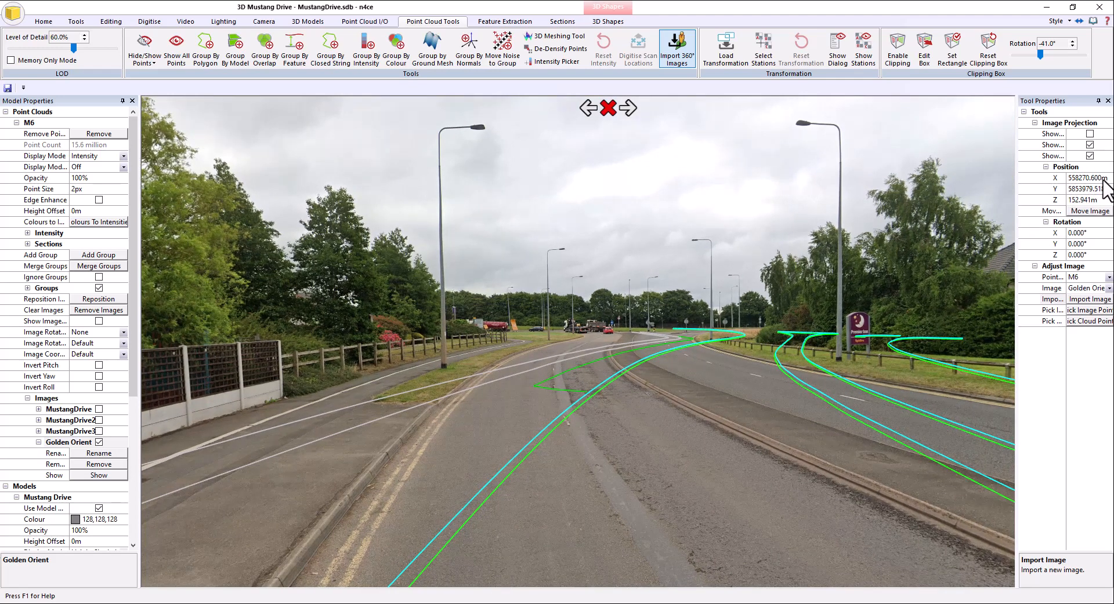
{"action": "left_click_drag", "start_coordinate": [559, 404], "coordinate": [545, 326]}
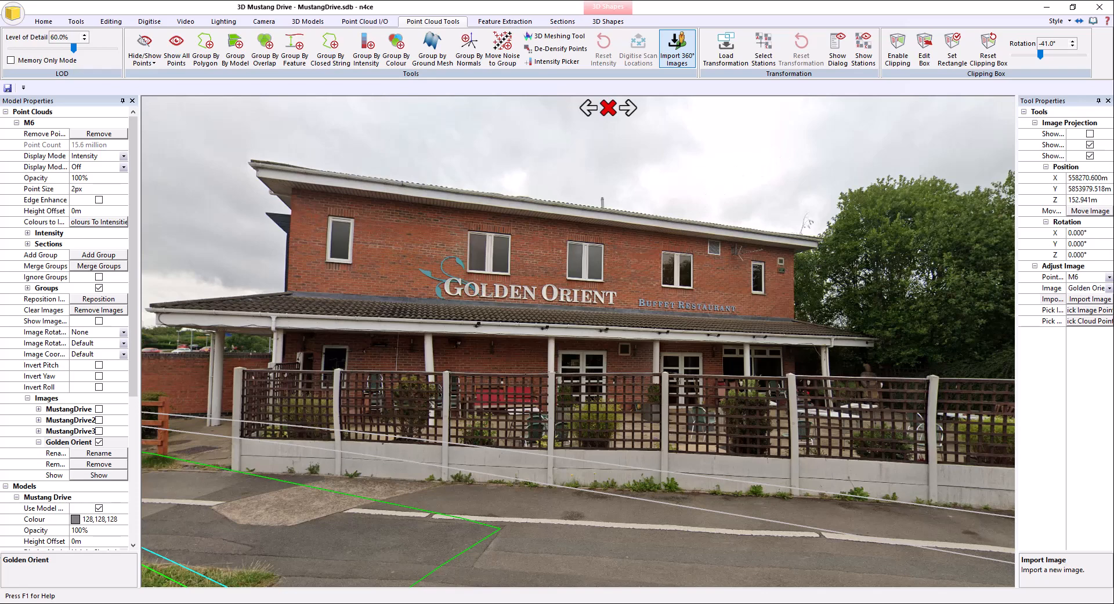
{"action": "left_click", "coordinate": [1080, 311]}
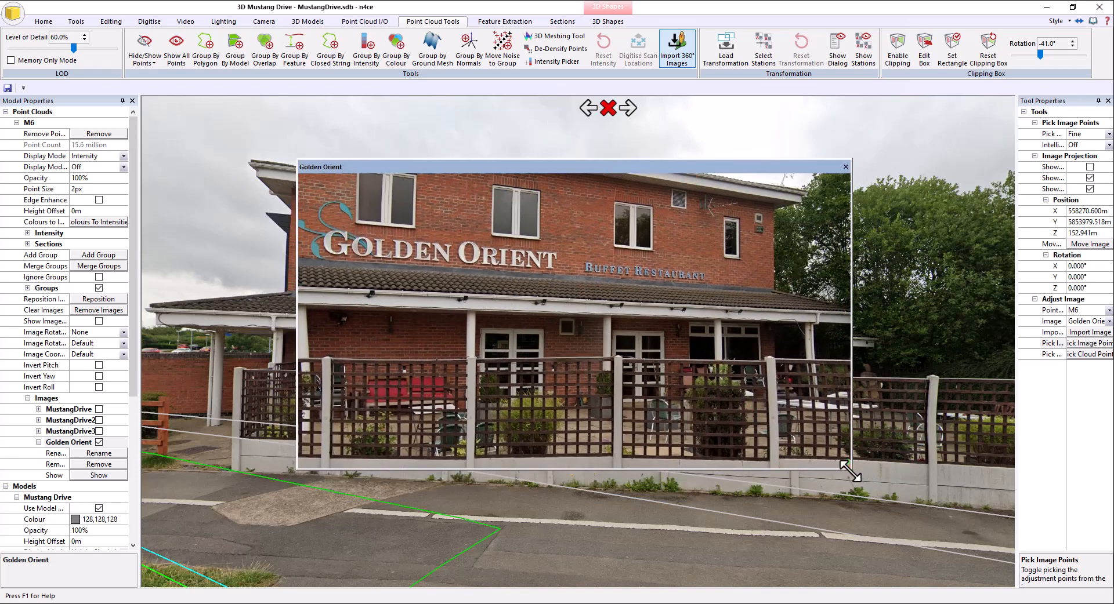
Step: Enlarge the Golden Orient viewer, pan across the building, then move it aside
{"action": "left_click_drag", "start_coordinate": [851, 468], "coordinate": [969, 560]}
{"action": "left_click_drag", "start_coordinate": [508, 165], "coordinate": [460, 152]}
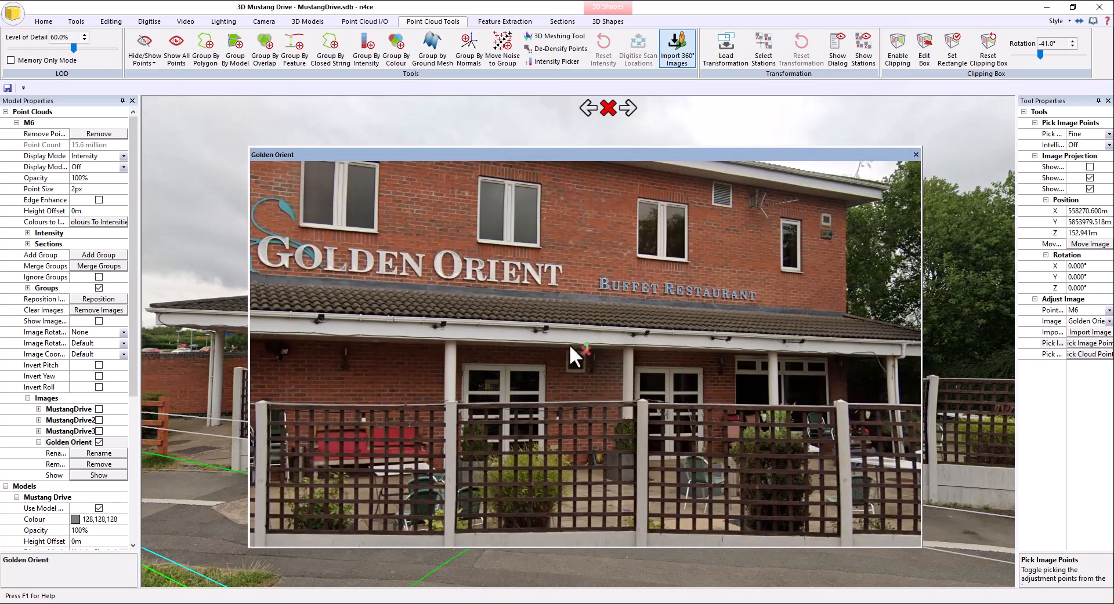
{"action": "left_click_drag", "start_coordinate": [502, 336], "coordinate": [530, 291]}
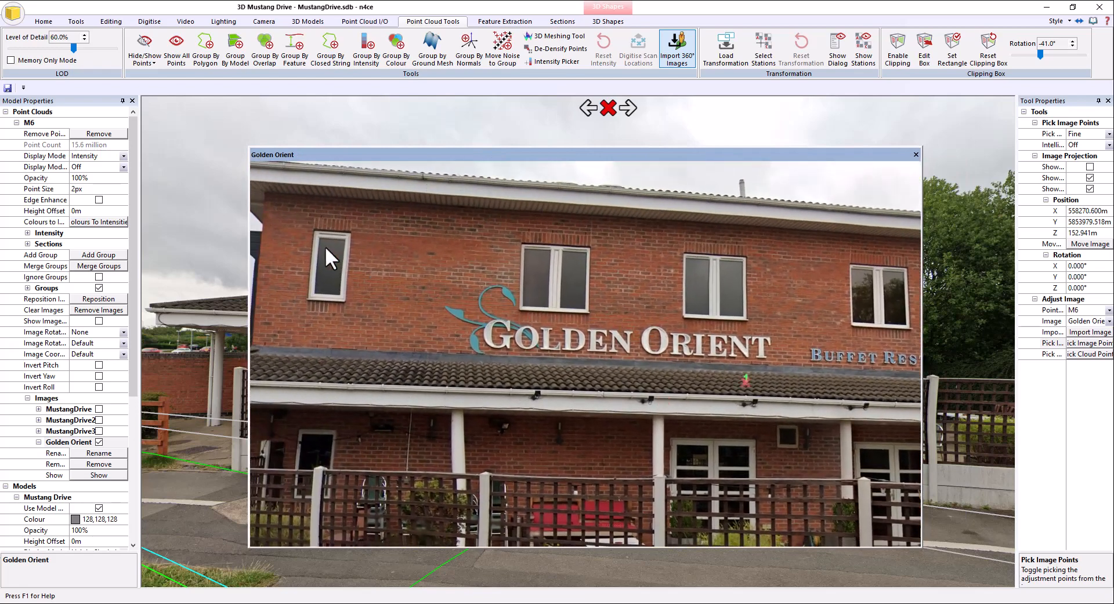
{"action": "left_click_drag", "start_coordinate": [639, 297], "coordinate": [741, 316]}
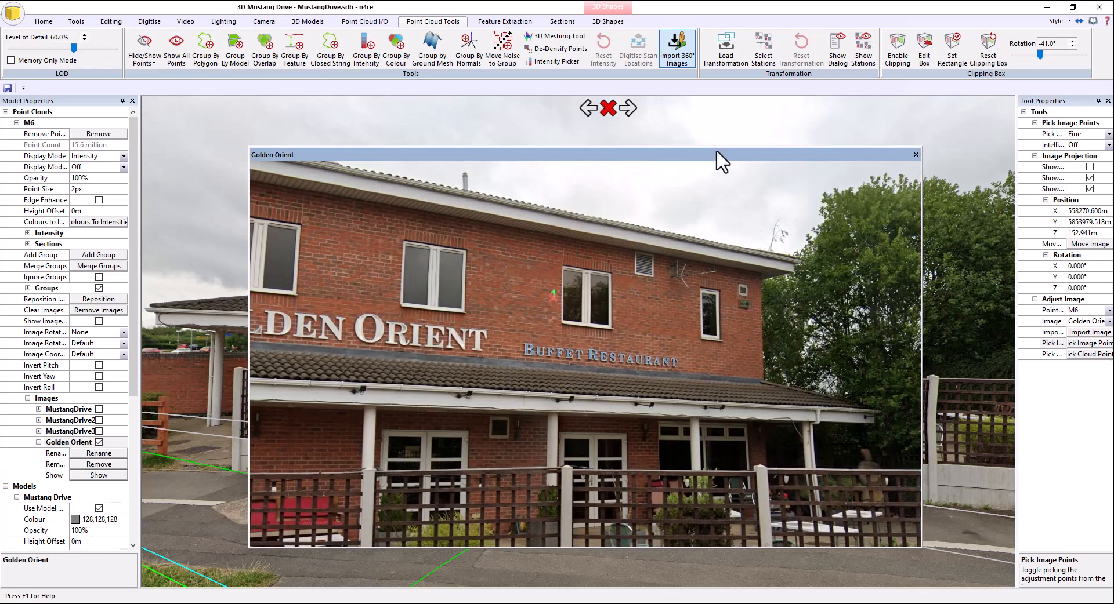
{"action": "left_click_drag", "start_coordinate": [717, 158], "coordinate": [0, 290]}
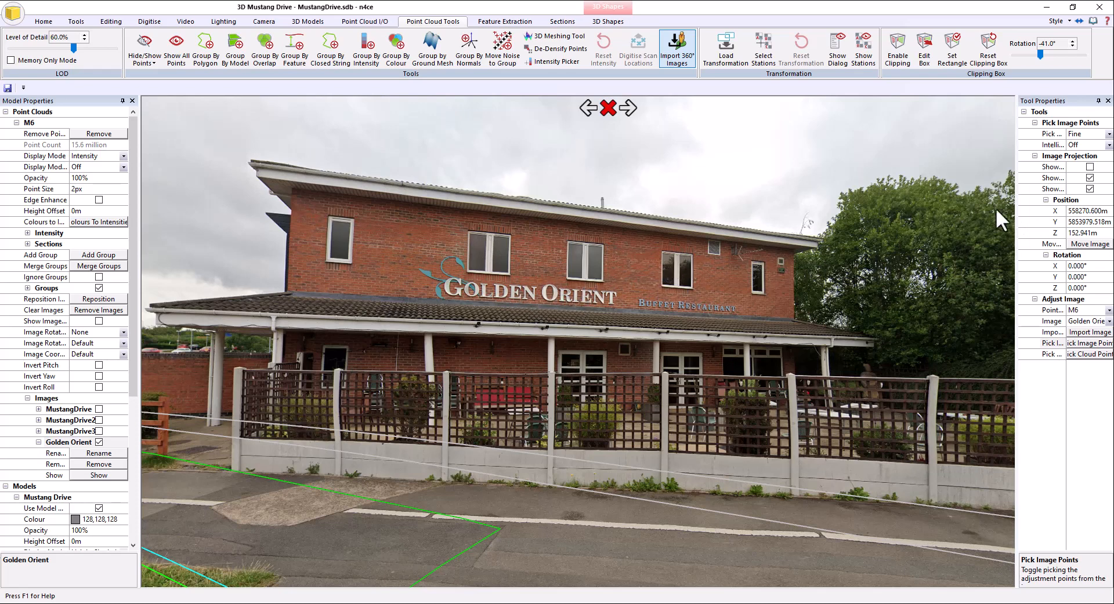
Step: Hide the panorama, orbit the point cloud, then hide it to see only model lines
{"action": "left_click", "coordinate": [1089, 189]}
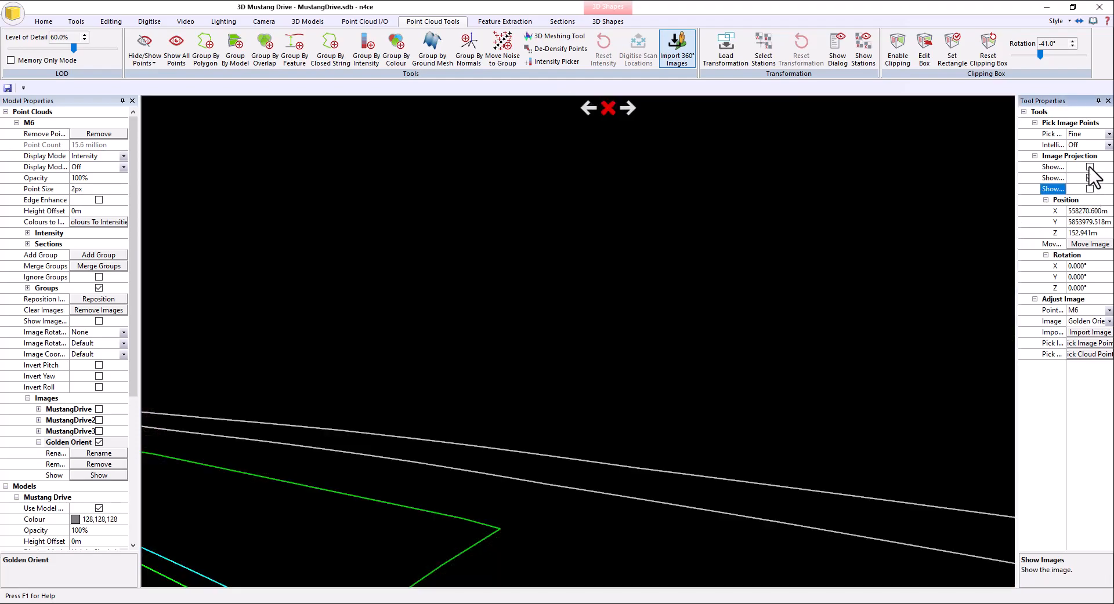
{"action": "left_click", "coordinate": [1089, 166]}
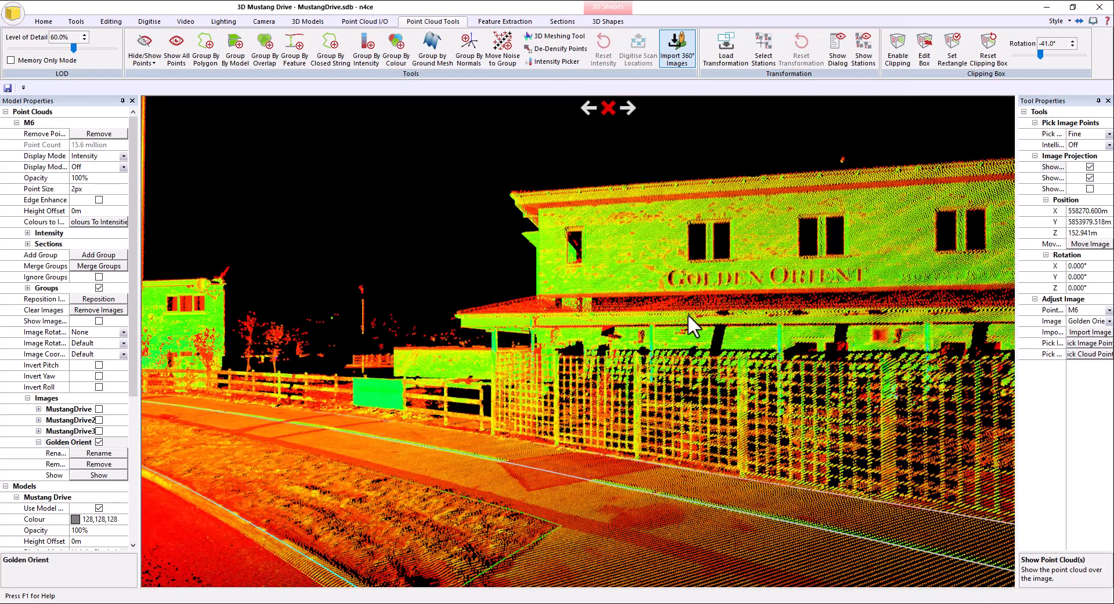
{"action": "left_click_drag", "start_coordinate": [687, 315], "coordinate": [609, 255]}
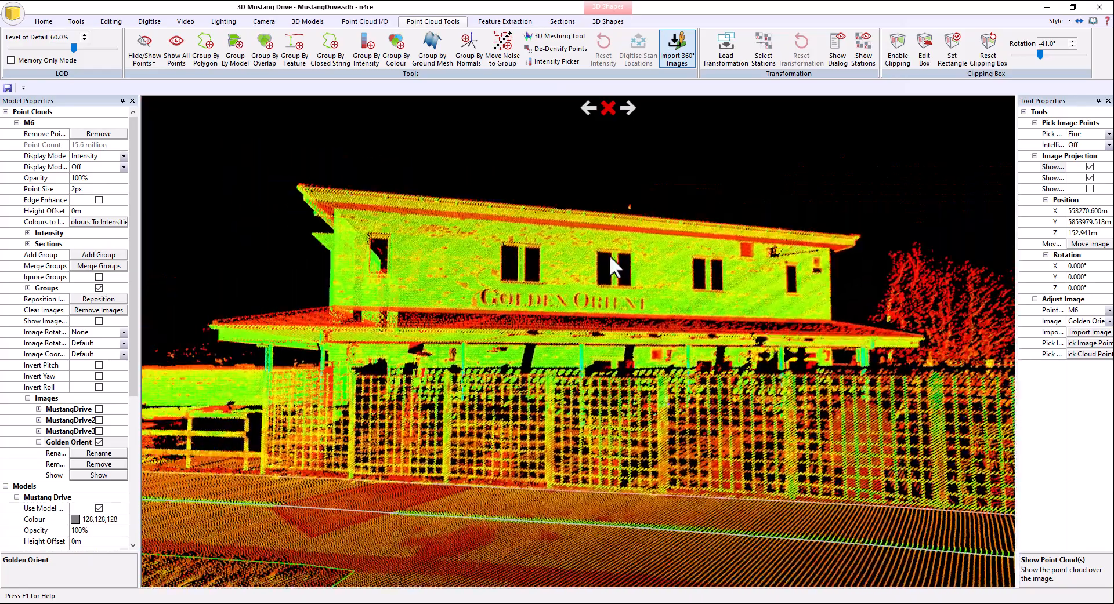
{"action": "left_click_drag", "start_coordinate": [563, 367], "coordinate": [416, 477]}
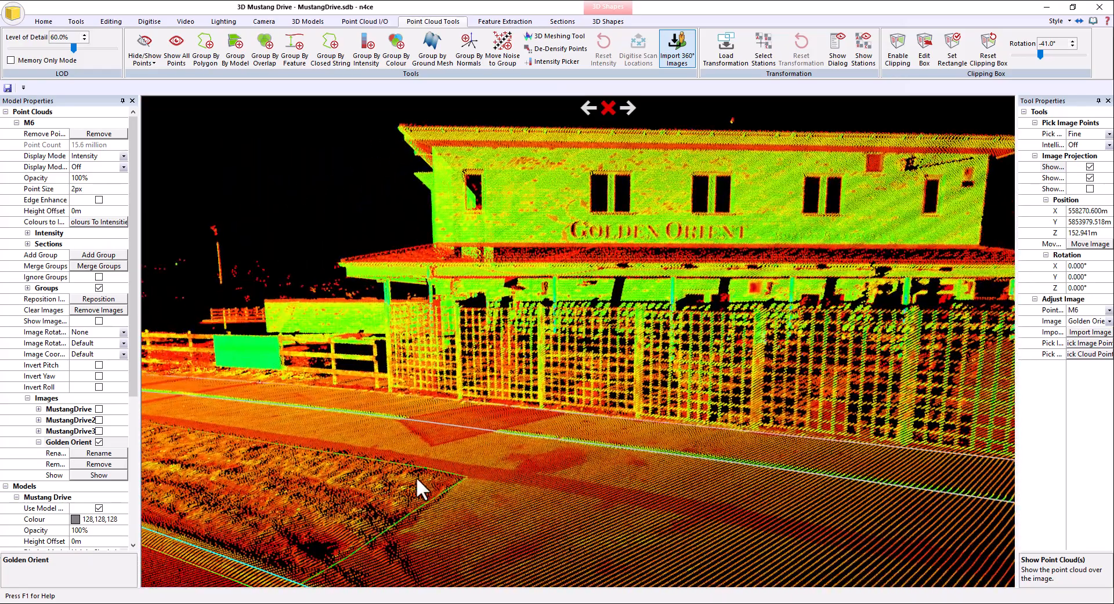
{"action": "left_click", "coordinate": [1089, 167]}
{"action": "left_click", "coordinate": [1089, 168]}
{"action": "left_click_drag", "start_coordinate": [468, 397], "coordinate": [775, 340]}
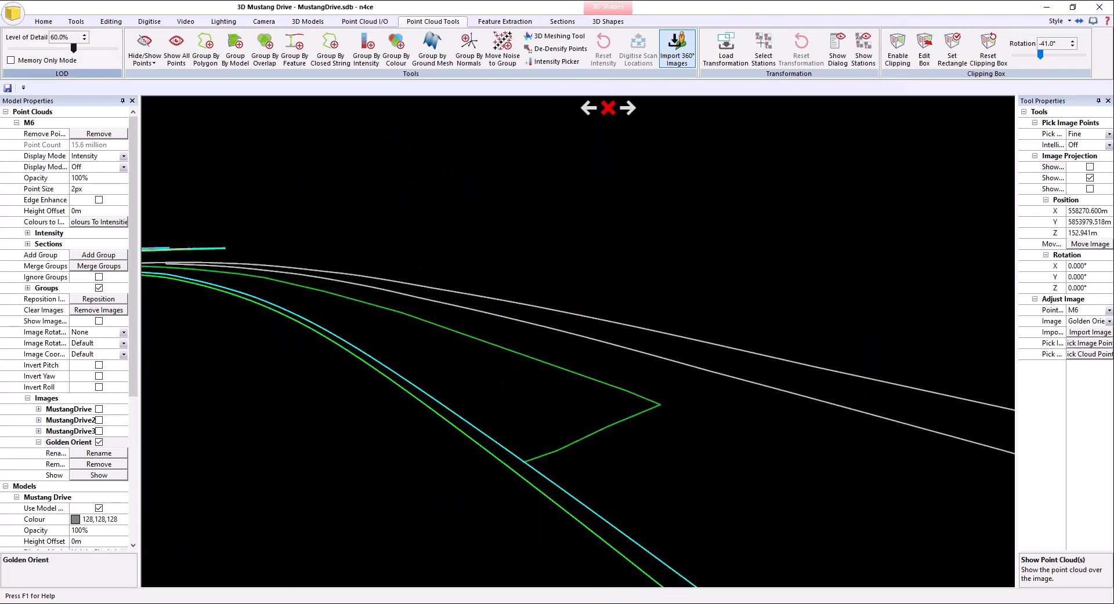
Step: Turn on Points display from the Home tab and inspect the model lines
{"action": "left_click", "coordinate": [44, 22]}
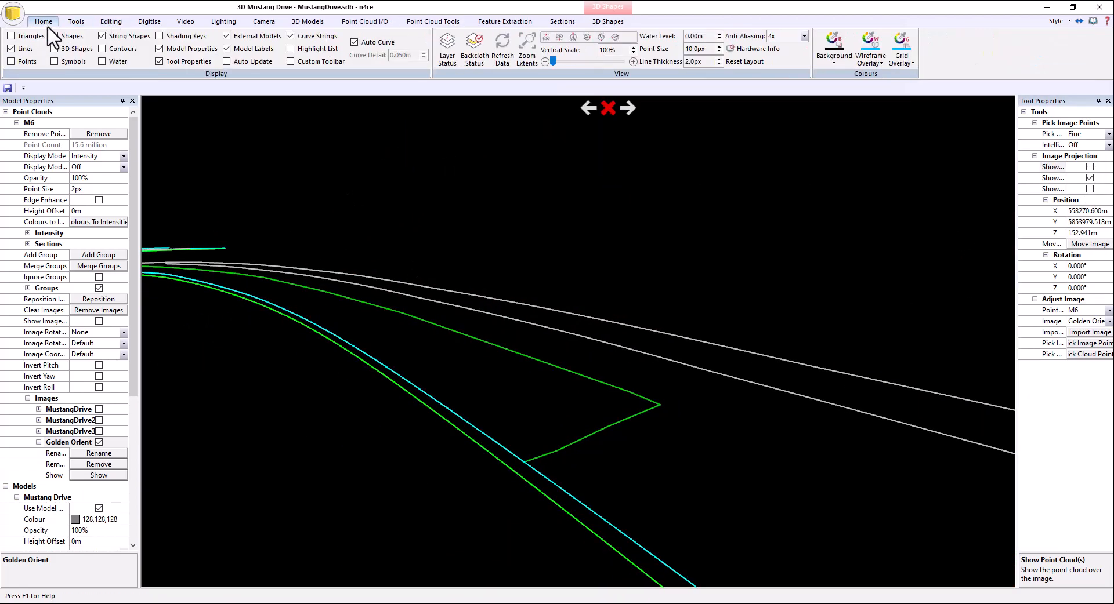
{"action": "left_click", "coordinate": [27, 61]}
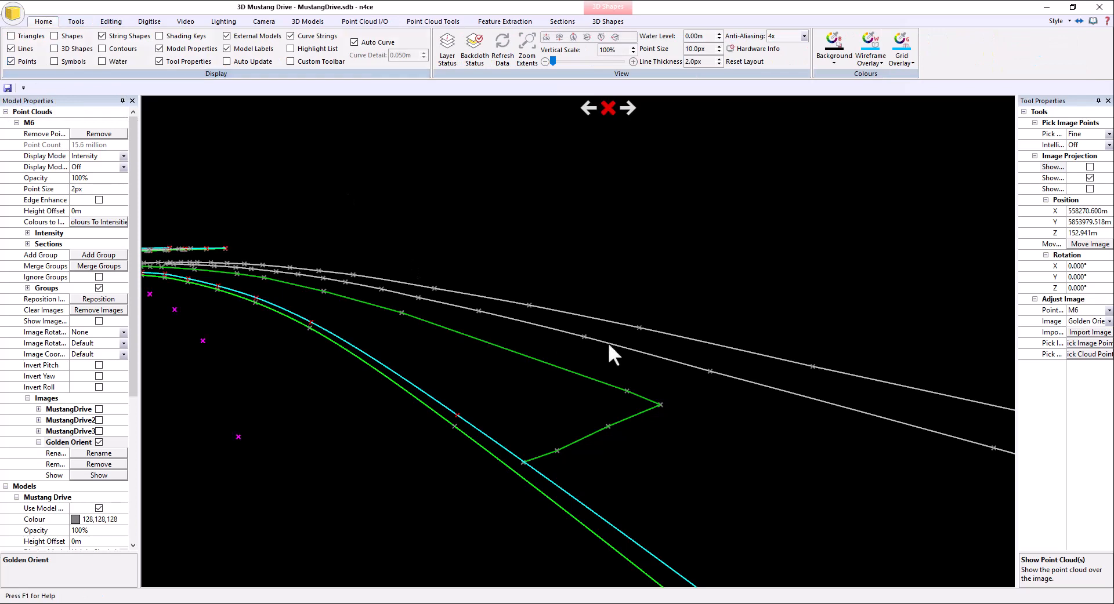
{"action": "left_click_drag", "start_coordinate": [608, 342], "coordinate": [363, 303]}
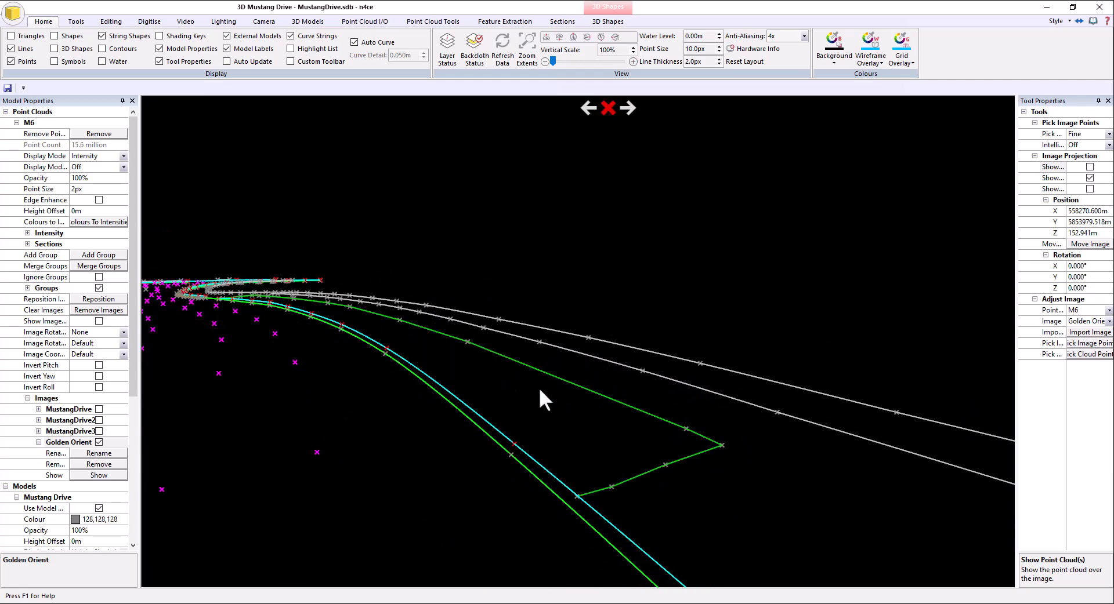
{"action": "mouse_move", "coordinate": [654, 411]}
{"action": "left_mouse_down"}
{"action": "mouse_move", "coordinate": [560, 397]}
{"action": "mouse_move", "coordinate": [661, 406]}
{"action": "left_mouse_up"}
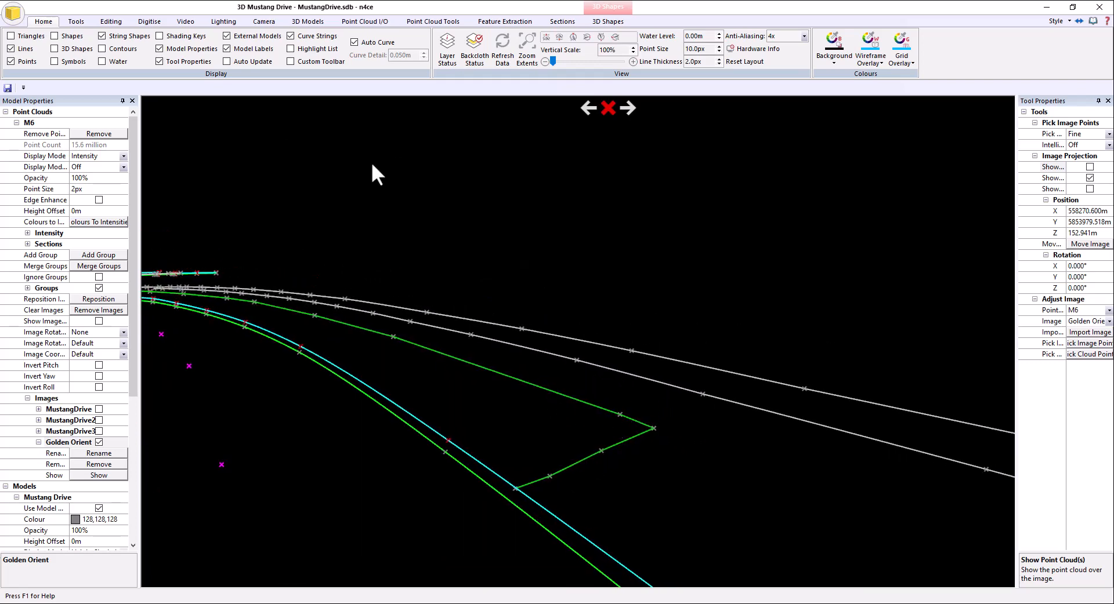
Step: Overlay the point cloud on the Golden Orient photo with model data hidden
{"action": "left_click", "coordinate": [1090, 188]}
{"action": "left_click", "coordinate": [1090, 177]}
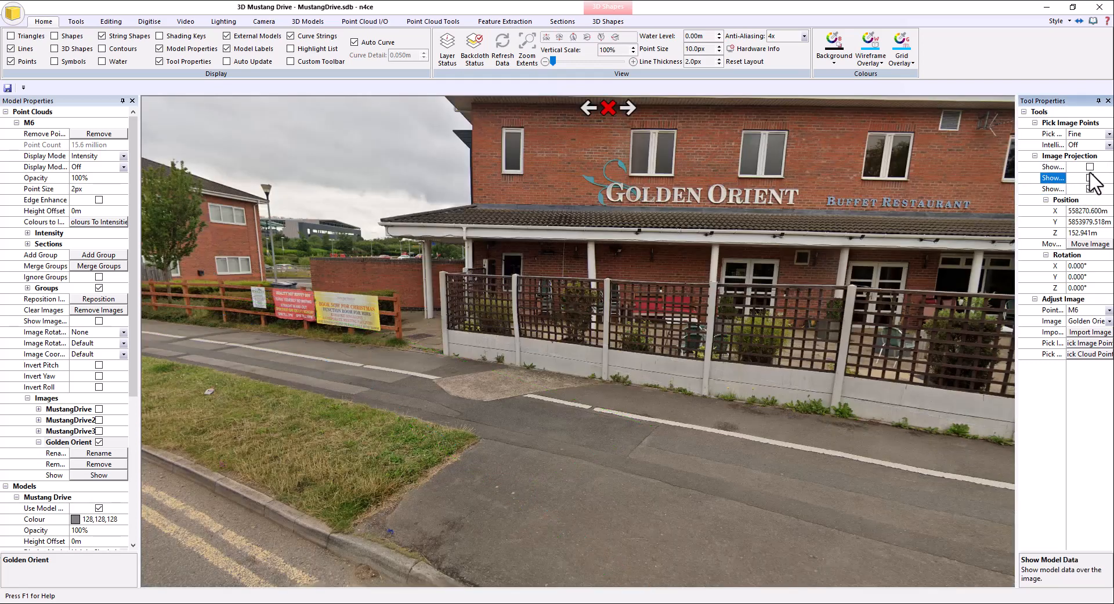
{"action": "left_click", "coordinate": [1090, 167]}
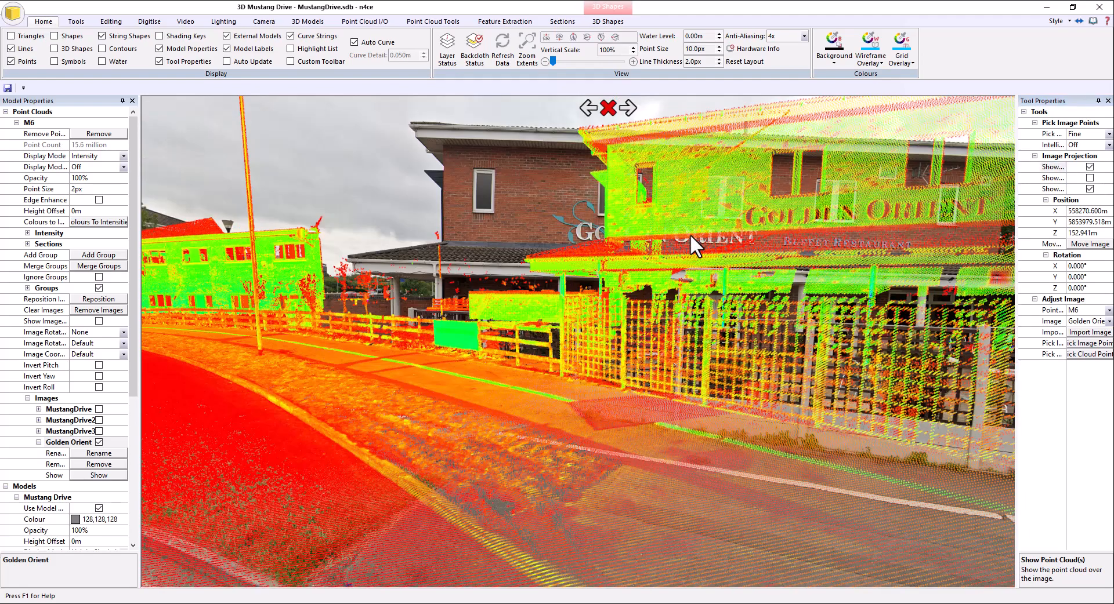
{"action": "left_click_drag", "start_coordinate": [690, 234], "coordinate": [578, 215]}
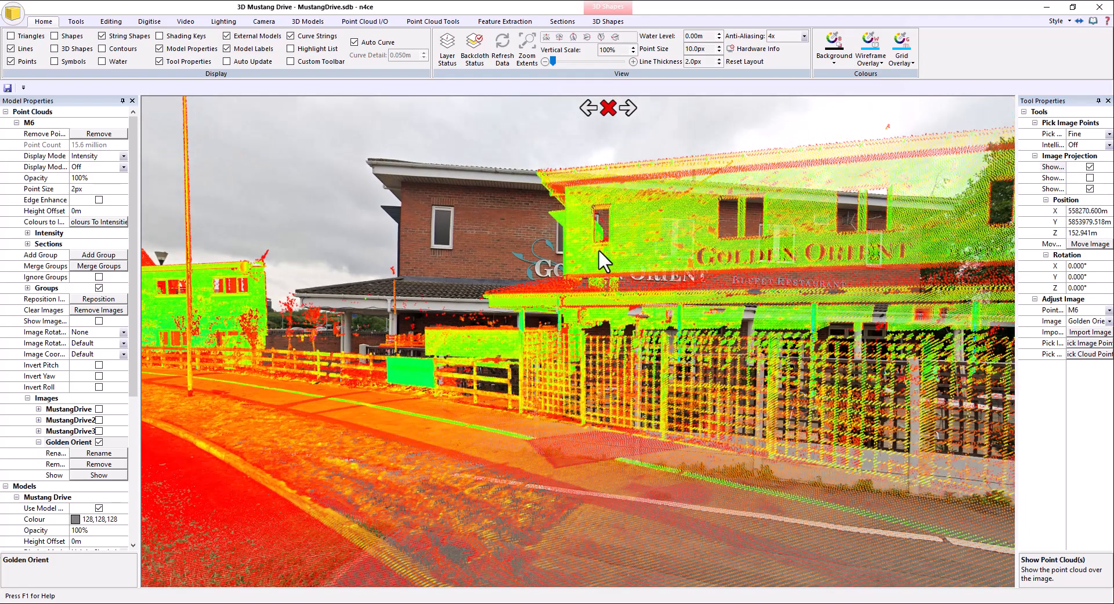
{"action": "left_click_drag", "start_coordinate": [603, 322], "coordinate": [624, 288]}
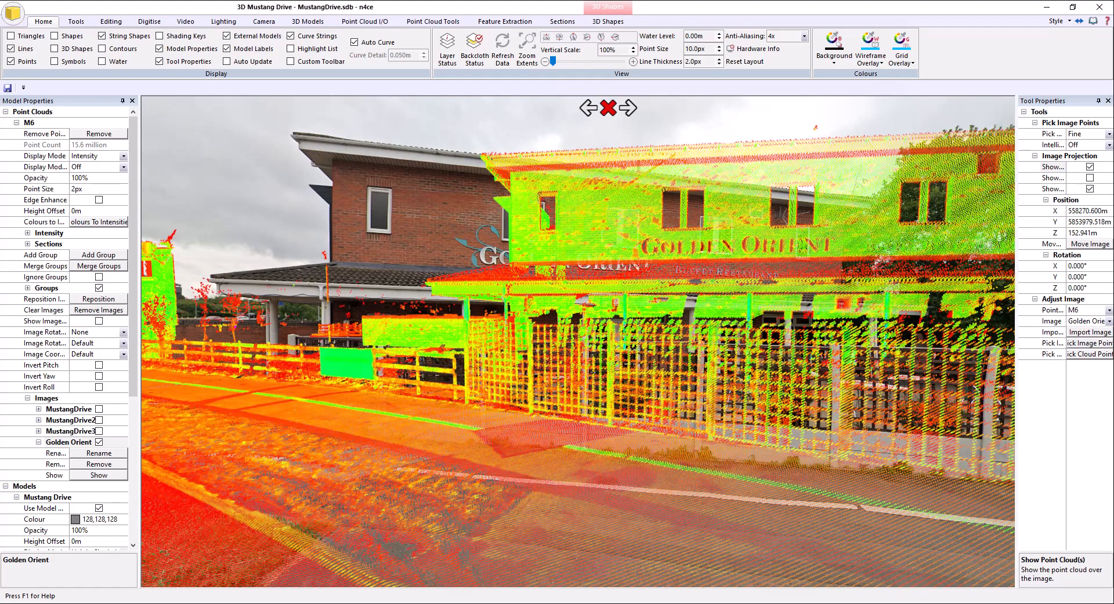
Step: Close the overlay and place image point 1 on the leftmost upper window corner
{"action": "left_click", "coordinate": [608, 108]}
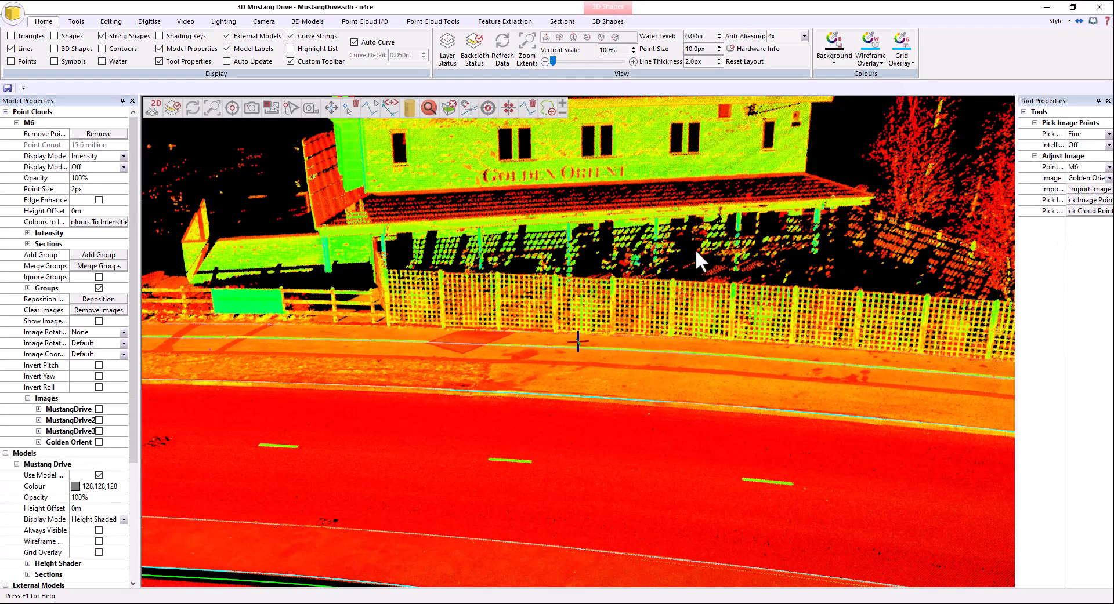
{"action": "left_click_drag", "start_coordinate": [695, 249], "coordinate": [576, 307]}
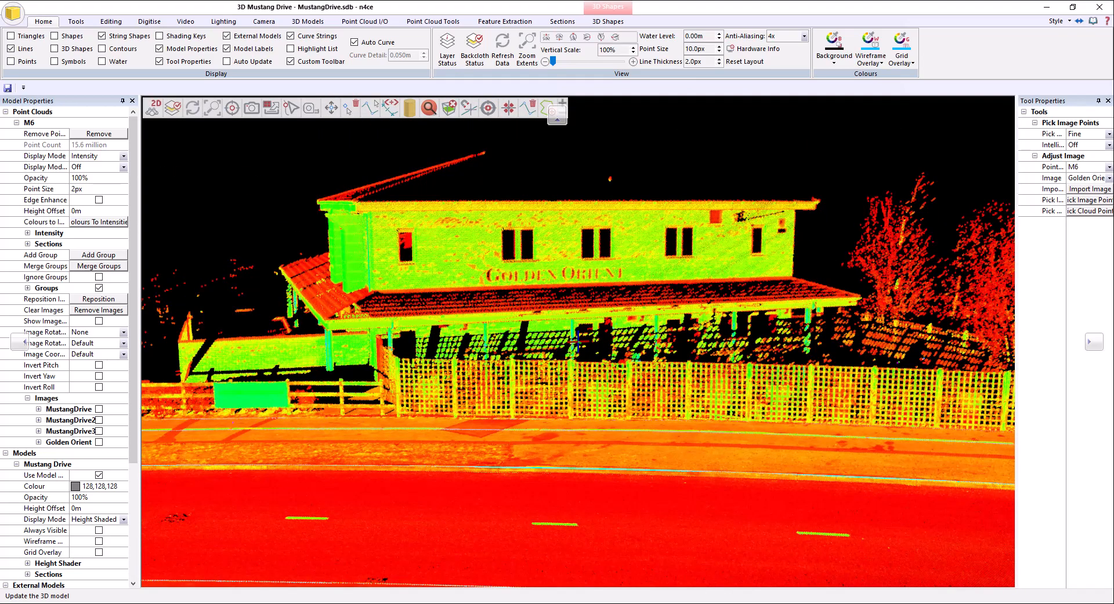
{"action": "left_click_drag", "start_coordinate": [0, 138], "coordinate": [615, 154]}
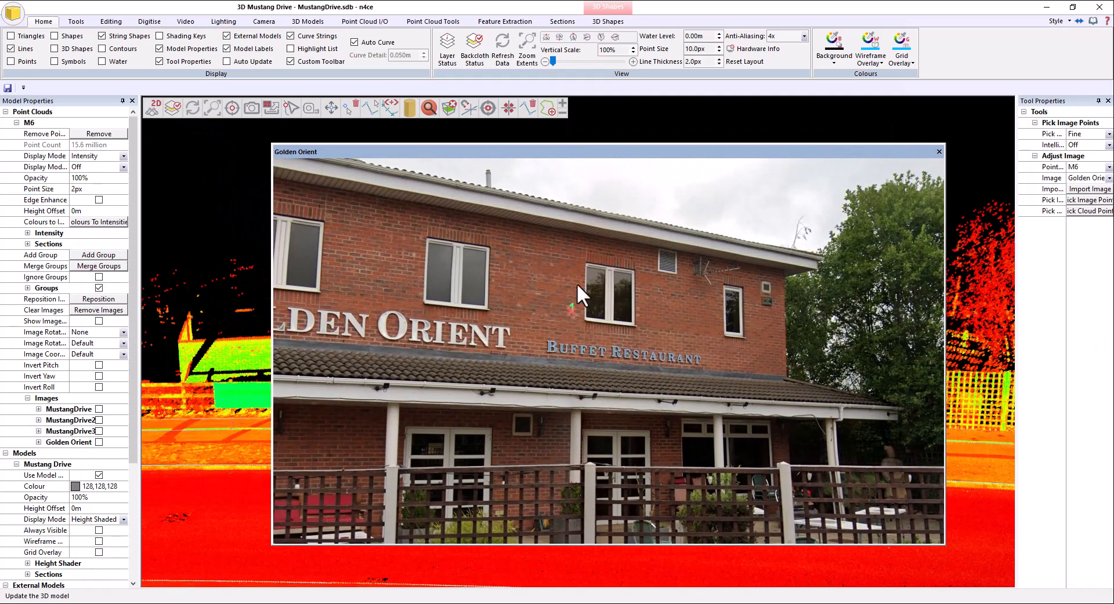
{"action": "left_click", "coordinate": [555, 323]}
{"action": "left_click_drag", "start_coordinate": [426, 322], "coordinate": [765, 338]}
{"action": "left_click_drag", "start_coordinate": [453, 361], "coordinate": [695, 349]}
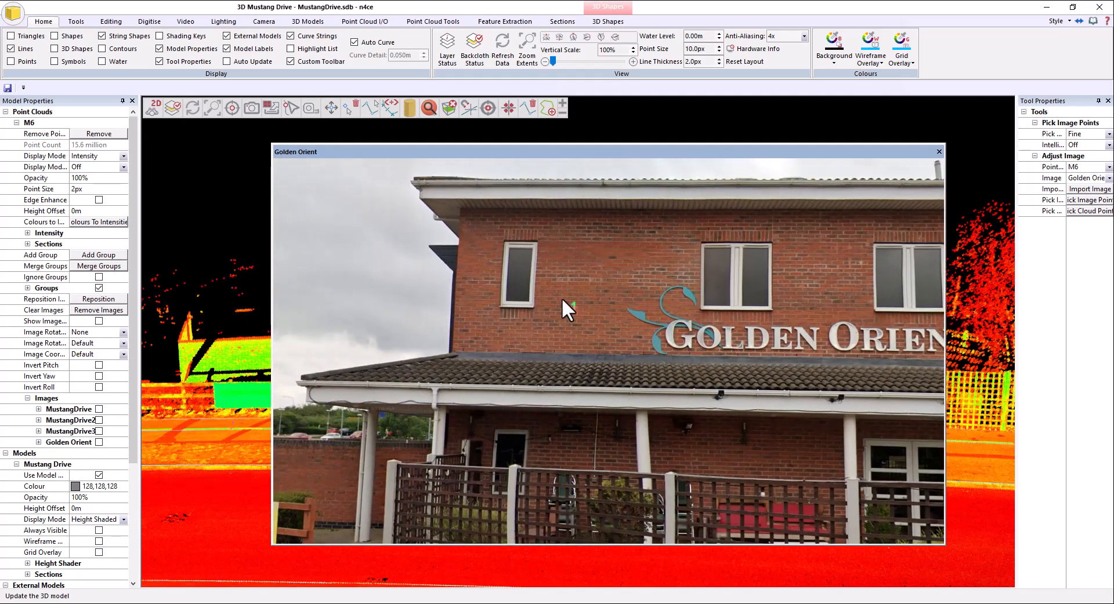
{"action": "left_click", "coordinate": [562, 234]}
{"action": "mouse_move", "coordinate": [533, 152]}
{"action": "left_mouse_down"}
{"action": "mouse_move", "coordinate": [515, 314]}
{"action": "mouse_move", "coordinate": [481, 266]}
{"action": "left_mouse_up"}
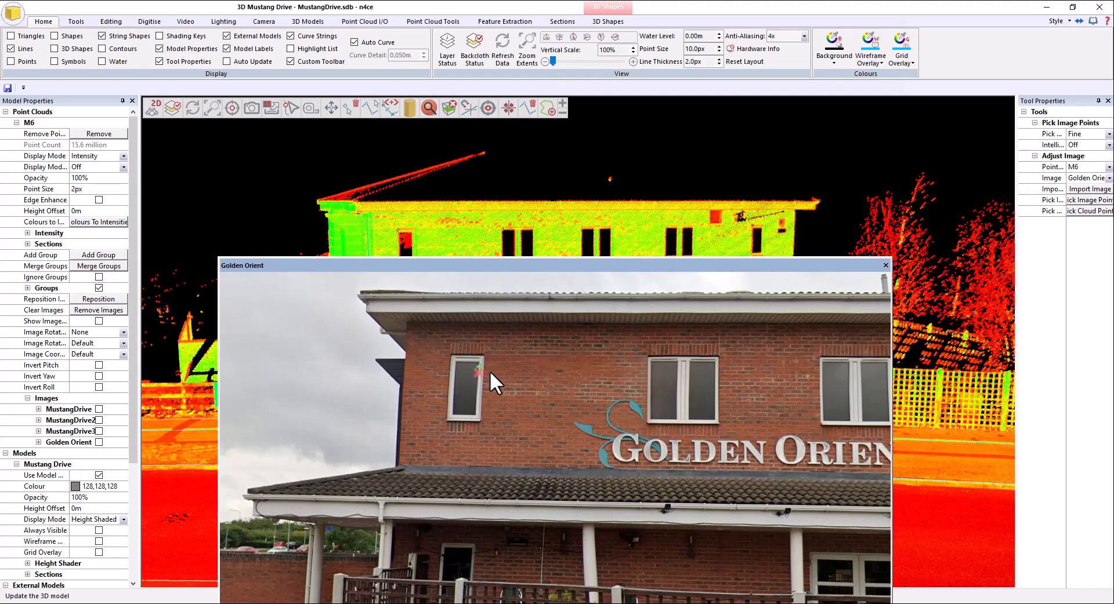
{"action": "left_click", "coordinate": [437, 355]}
Step: Fix point 1 and begin image point 2 on the window
{"action": "left_click", "coordinate": [429, 369]}
{"action": "scroll", "coordinate": [464, 372], "scroll_direction": "up", "scroll_amount": 5}
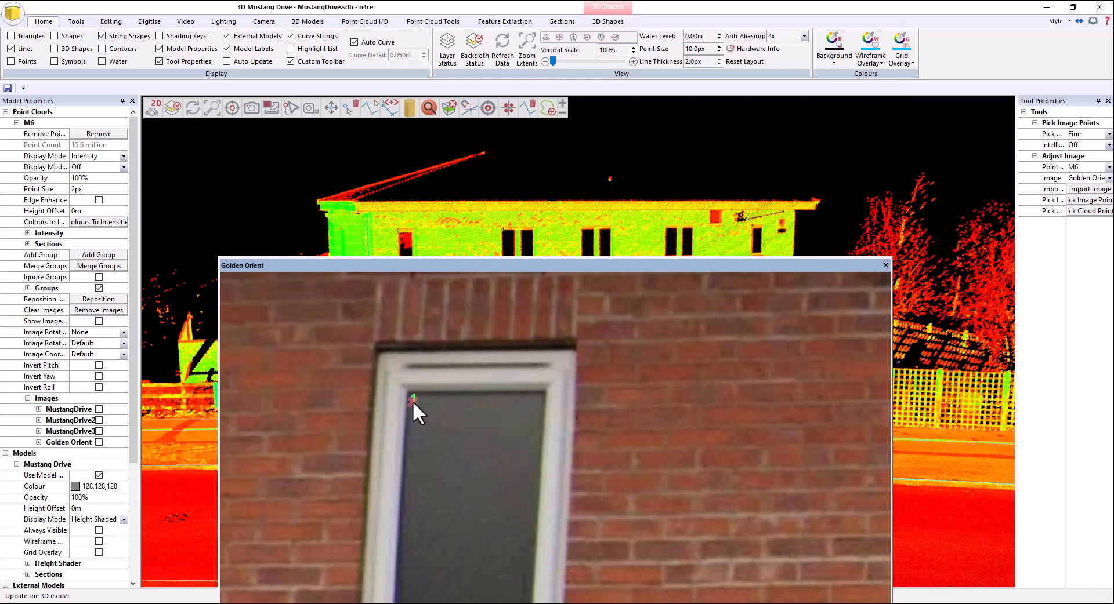
{"action": "left_click", "coordinate": [407, 392]}
{"action": "left_click", "coordinate": [493, 445]}
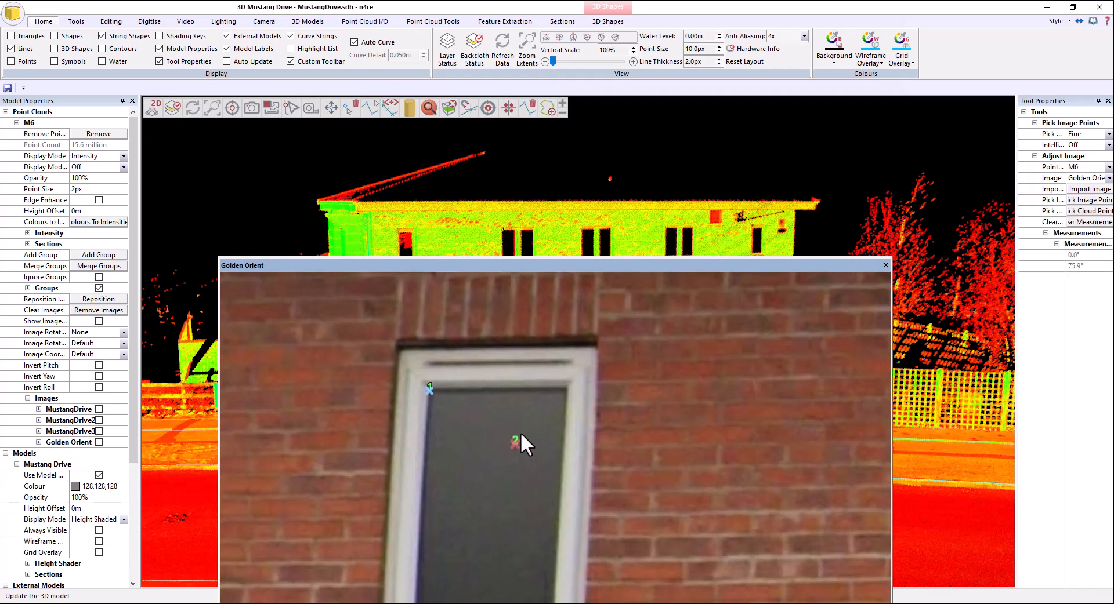
Step: Place marker 2 at the window's top-right corner
{"action": "scroll", "coordinate": [537, 464], "scroll_direction": "down", "scroll_amount": 5}
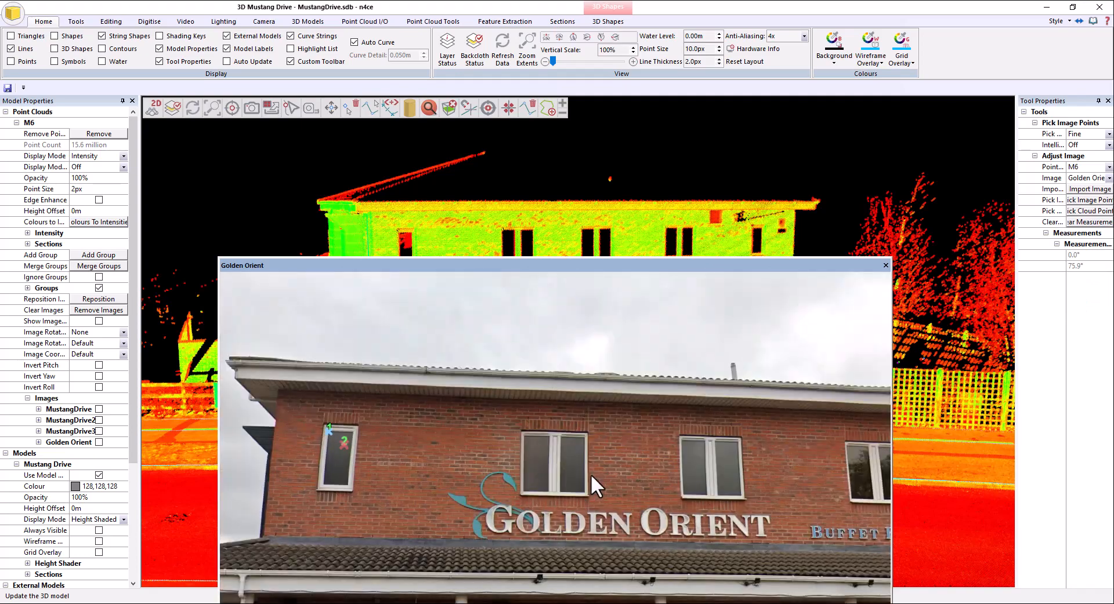
{"action": "left_click_drag", "start_coordinate": [692, 452], "coordinate": [489, 446]}
{"action": "scroll", "coordinate": [666, 458], "scroll_direction": "up", "scroll_amount": 4}
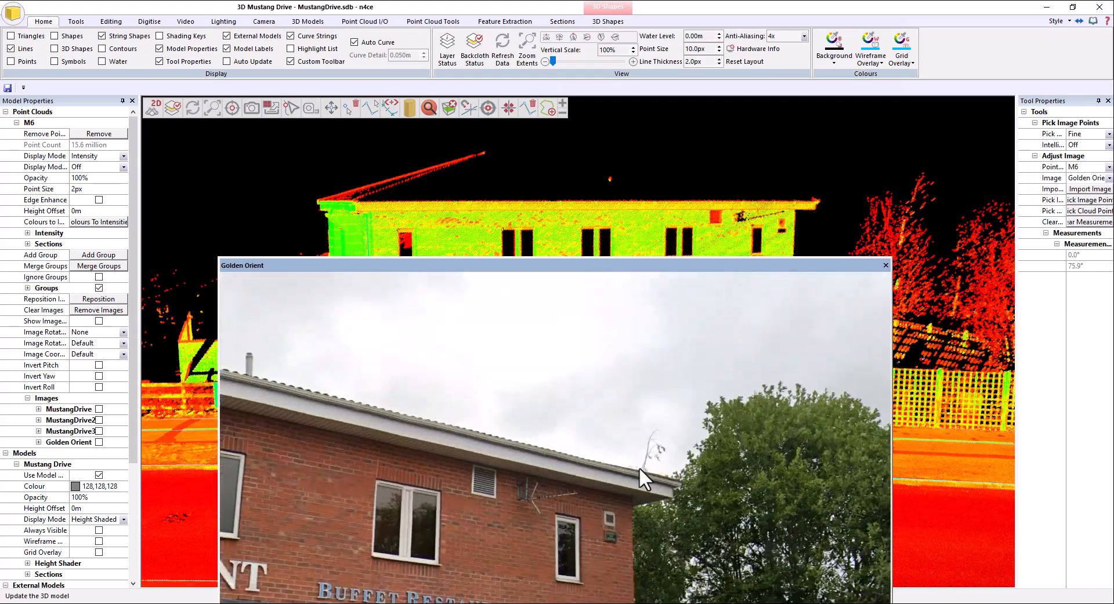
{"action": "left_click", "coordinate": [634, 495]}
{"action": "left_click_drag", "start_coordinate": [733, 370], "coordinate": [734, 306]}
{"action": "scroll", "coordinate": [574, 446], "scroll_direction": "up", "scroll_amount": 5}
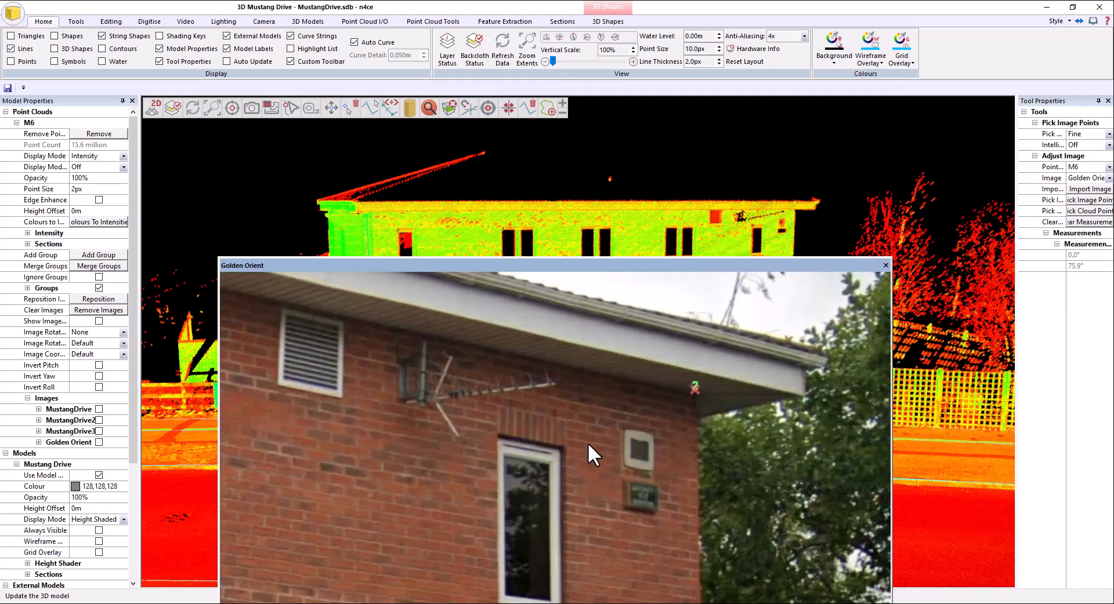
{"action": "left_click", "coordinate": [482, 515]}
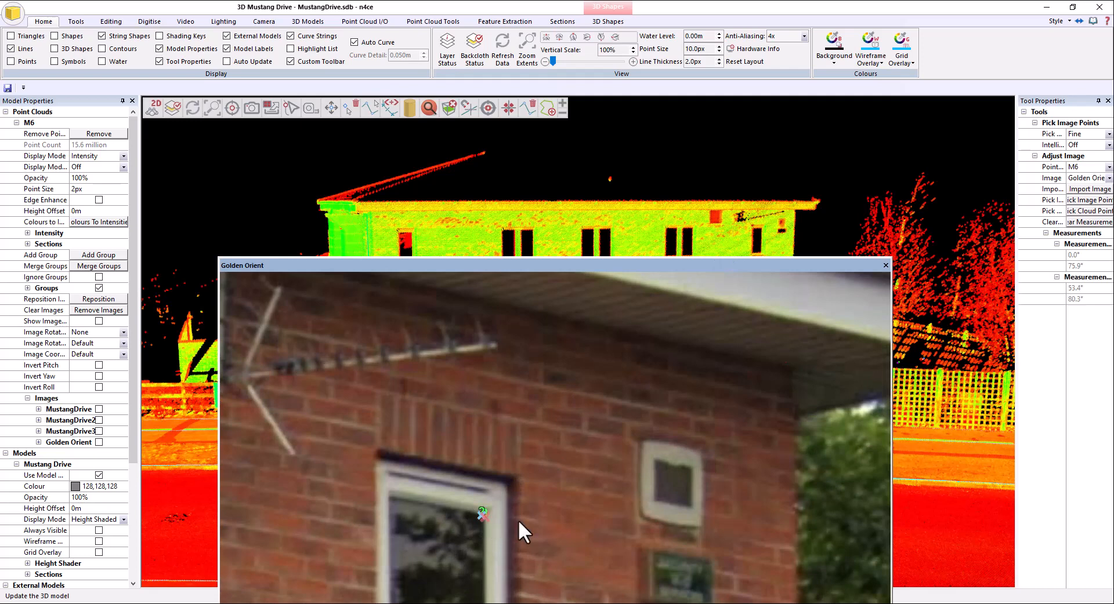
{"action": "scroll", "coordinate": [571, 504], "scroll_direction": "down", "scroll_amount": 3}
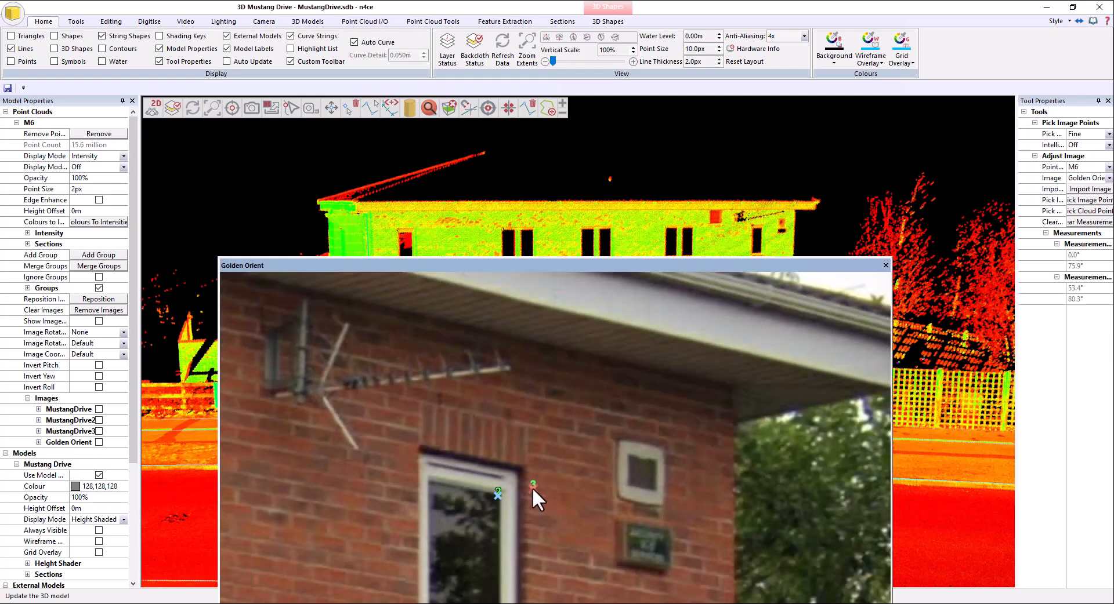
{"action": "scroll", "coordinate": [502, 499], "scroll_direction": "up", "scroll_amount": 2}
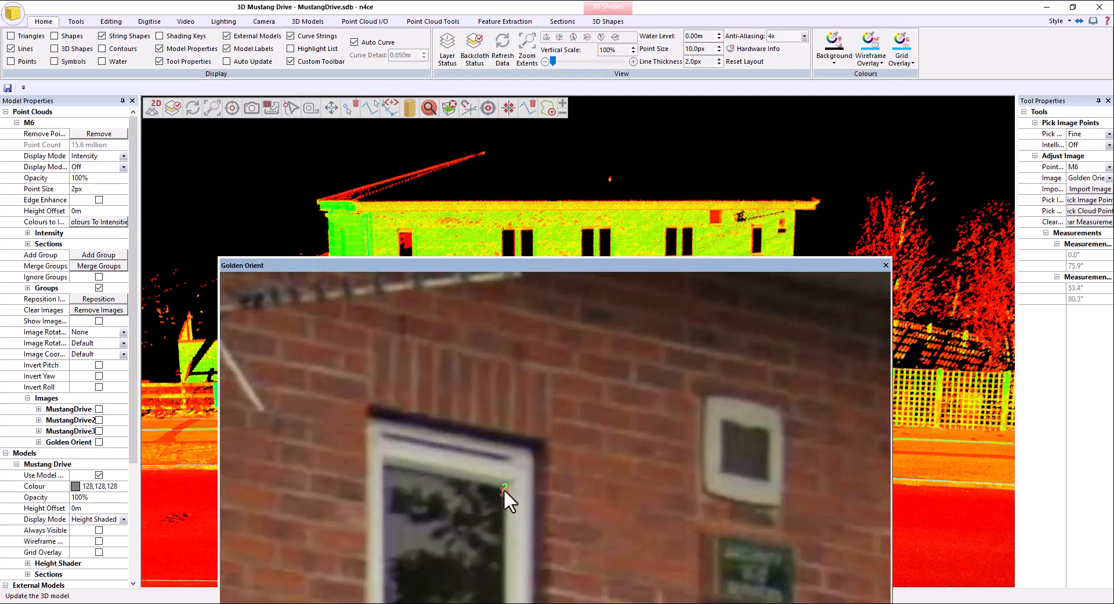
{"action": "left_click", "coordinate": [503, 489]}
Step: Pan the photo along the road to the lamp posts, then move it aside
{"action": "middle_click_drag", "start_coordinate": [634, 502], "coordinate": [621, 471]}
{"action": "scroll", "coordinate": [622, 478], "scroll_direction": "down", "scroll_amount": 4}
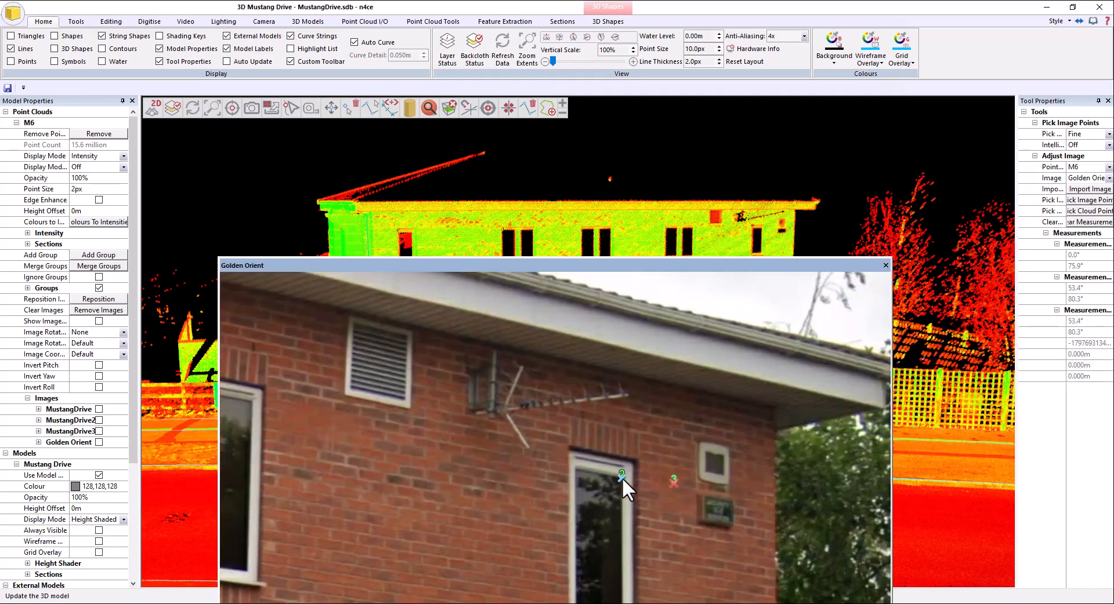
{"action": "scroll", "coordinate": [622, 478], "scroll_direction": "down", "scroll_amount": 4}
{"action": "middle_click_drag", "start_coordinate": [723, 476], "coordinate": [569, 421]}
{"action": "scroll", "coordinate": [694, 488], "scroll_direction": "down", "scroll_amount": 3}
{"action": "middle_click_drag", "start_coordinate": [806, 508], "coordinate": [655, 437]}
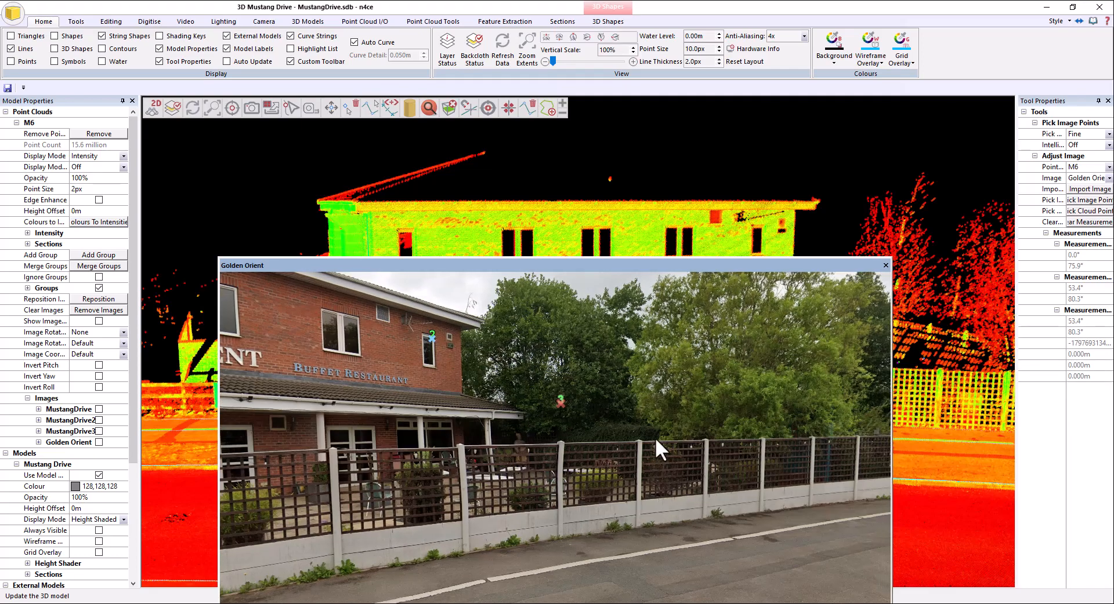
{"action": "middle_click_drag", "start_coordinate": [858, 456], "coordinate": [612, 419]}
{"action": "middle_click_drag", "start_coordinate": [755, 422], "coordinate": [597, 424]}
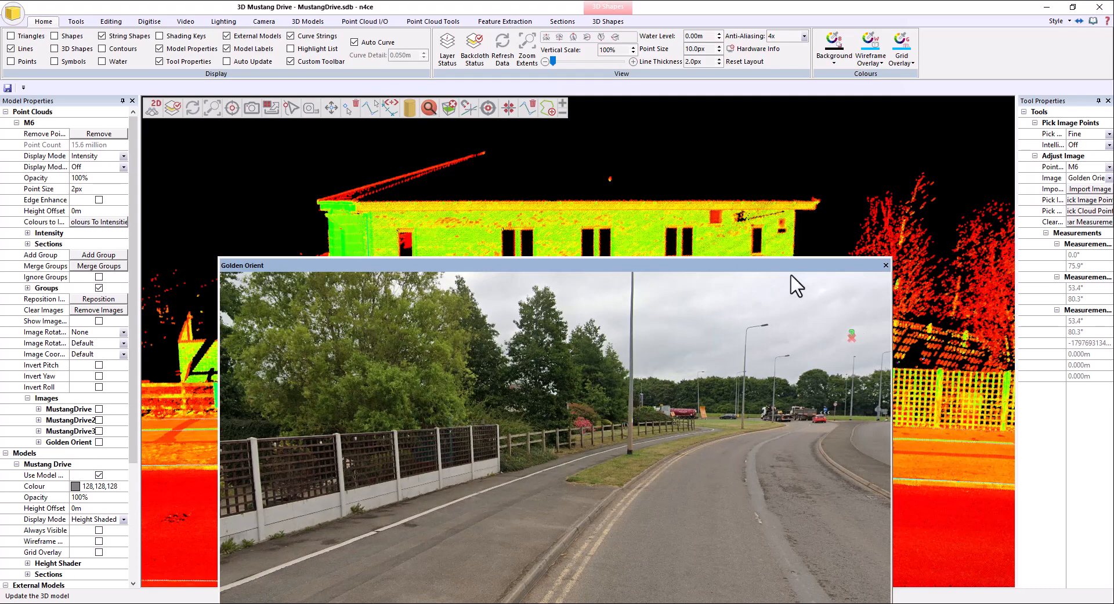
{"action": "mouse_move", "coordinate": [742, 266]}
{"action": "left_mouse_down"}
{"action": "mouse_move", "coordinate": [428, 271]}
{"action": "mouse_move", "coordinate": [598, 251]}
{"action": "mouse_move", "coordinate": [0, 326]}
{"action": "left_mouse_up"}
{"action": "middle_click_drag", "start_coordinate": [524, 384], "coordinate": [557, 269]}
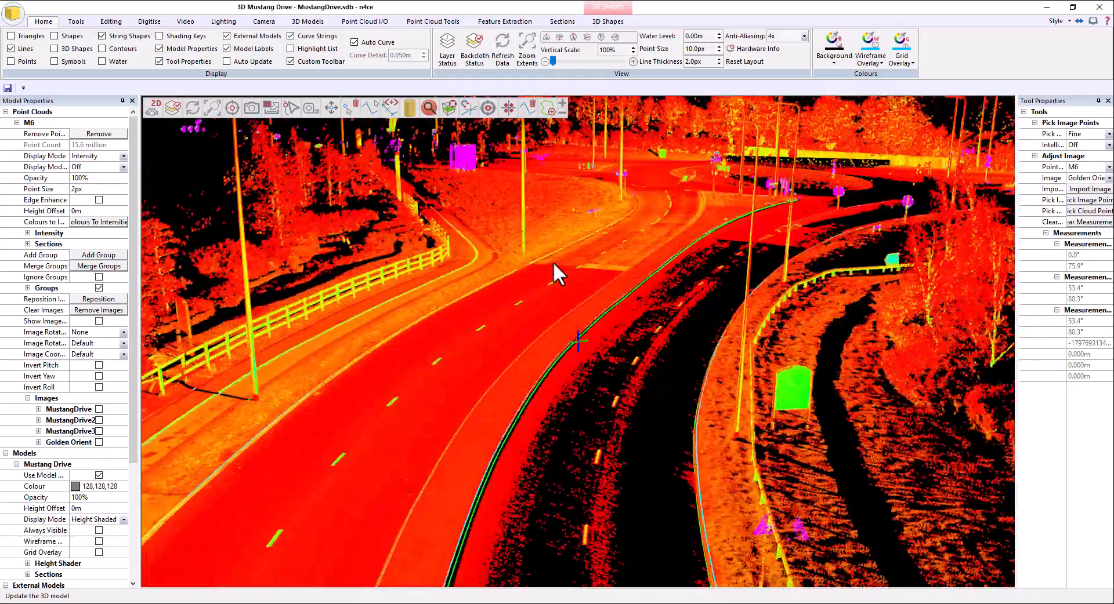
Step: Centre and orbit the point cloud on the lamp-post base
{"action": "double_click", "coordinate": [525, 251]}
{"action": "scroll", "coordinate": [575, 357], "scroll_direction": "up", "scroll_amount": 8}
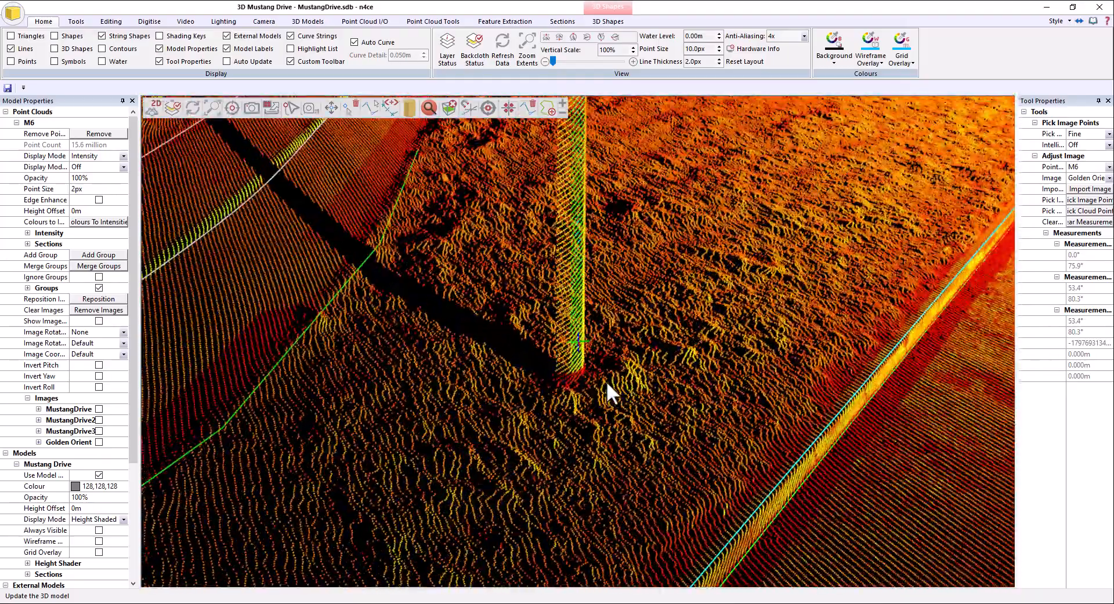
{"action": "middle_click_drag", "start_coordinate": [607, 384], "coordinate": [711, 358]}
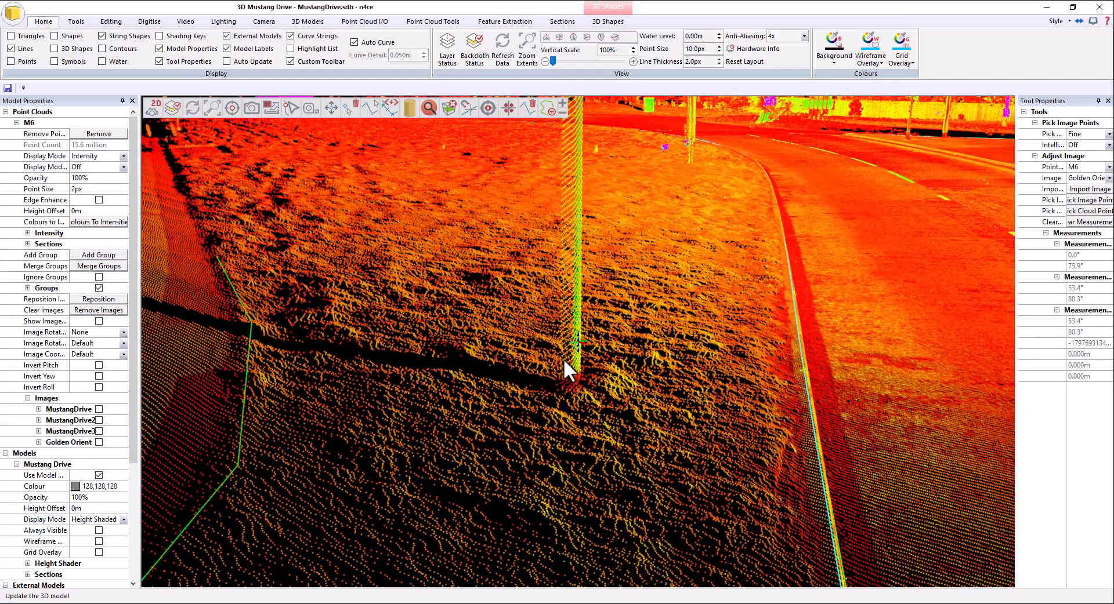
{"action": "middle_click_drag", "start_coordinate": [561, 377], "coordinate": [573, 372]}
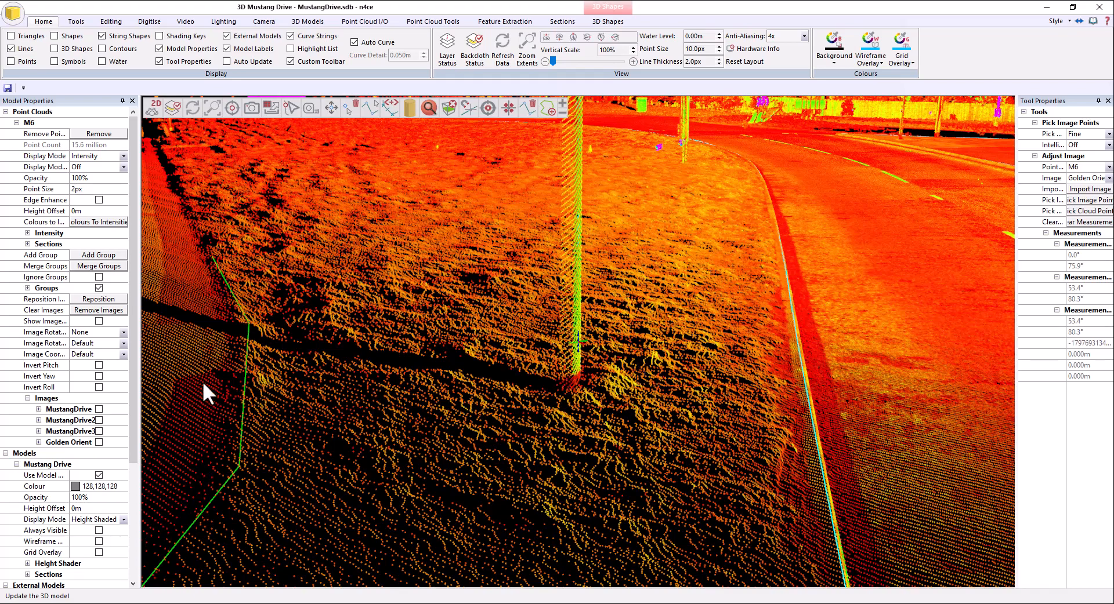
Step: Mark the matching pole base in the photo, measuring 139.0° by 92.2°
{"action": "left_click_drag", "start_coordinate": [0, 302], "coordinate": [565, 159]}
{"action": "left_click", "coordinate": [699, 319]}
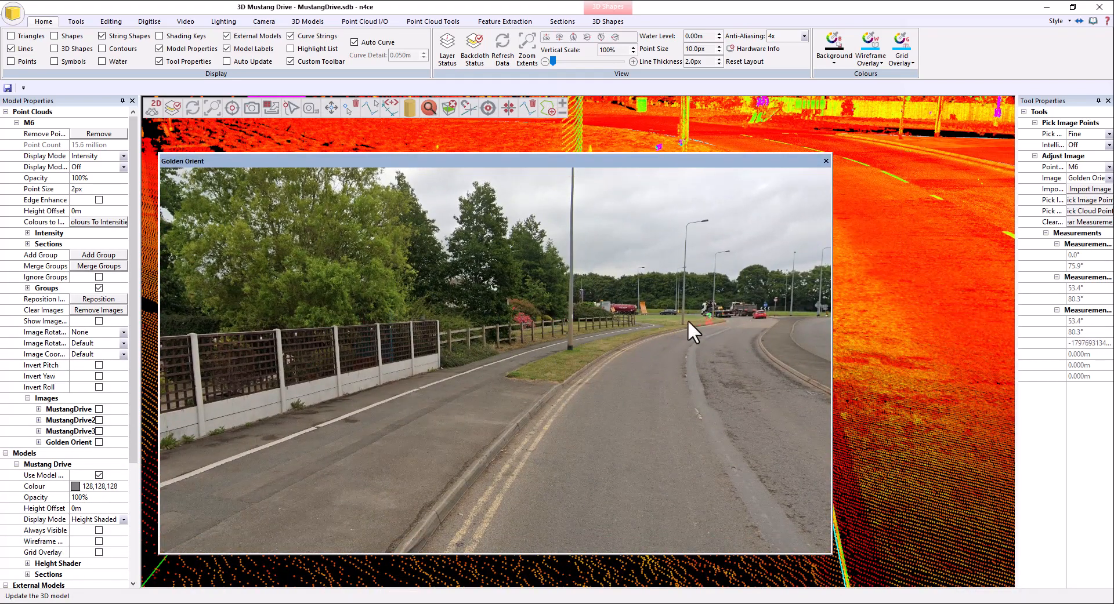
{"action": "scroll", "coordinate": [684, 314], "scroll_direction": "up", "scroll_amount": 5}
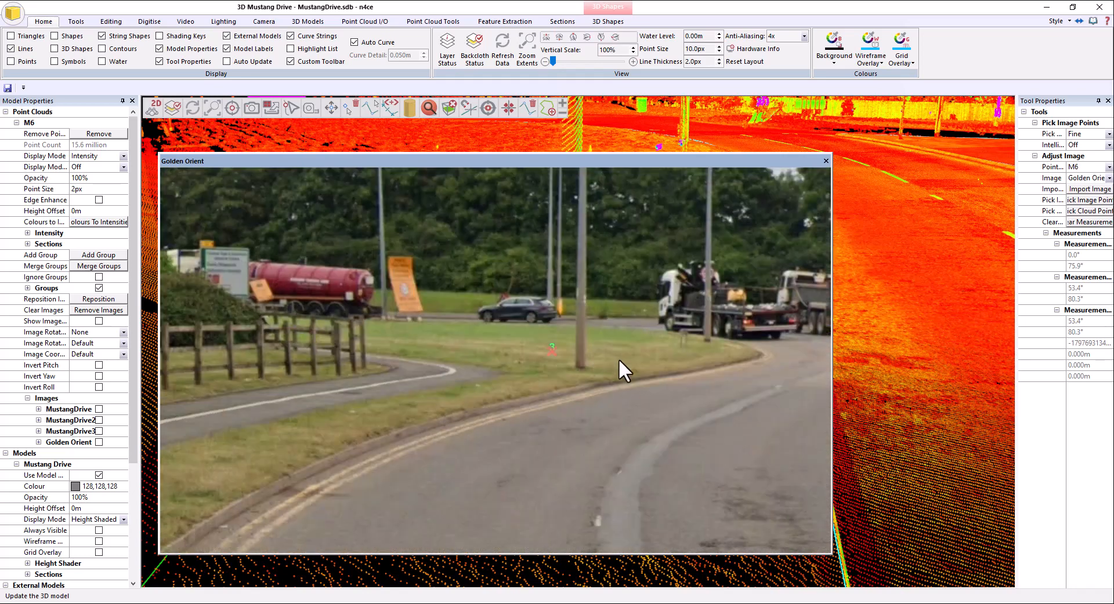
{"action": "scroll", "coordinate": [486, 363], "scroll_direction": "up", "scroll_amount": 6}
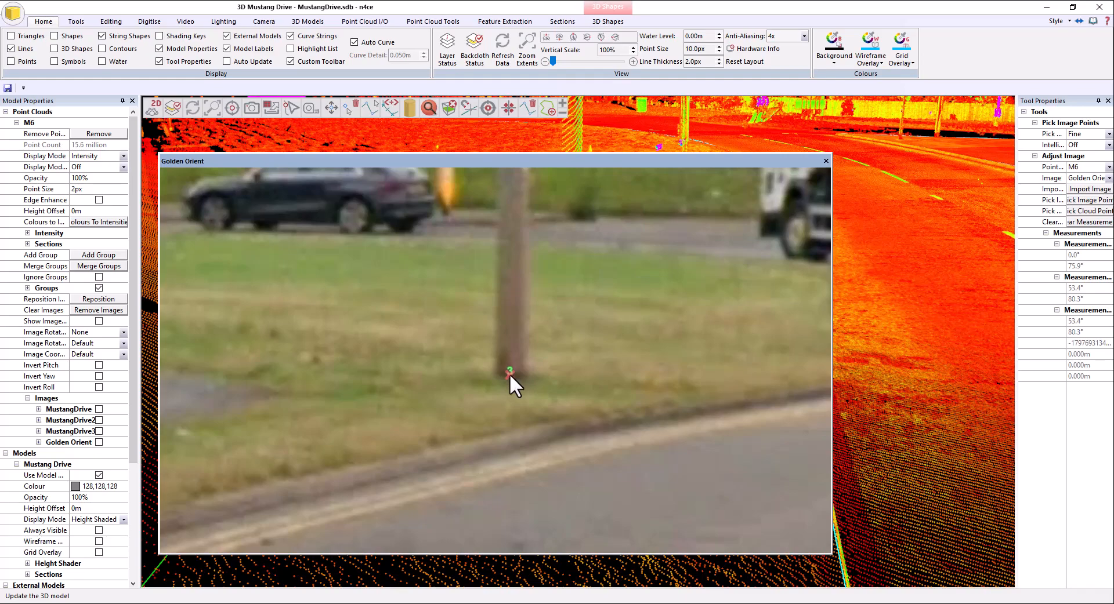
{"action": "left_click", "coordinate": [509, 373]}
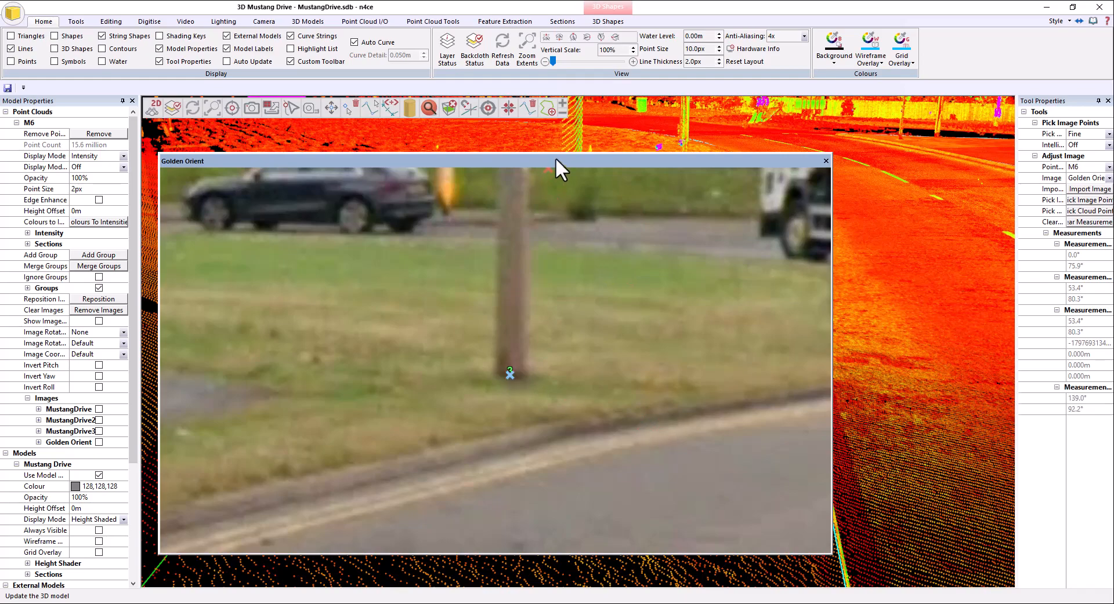
{"action": "scroll", "coordinate": [569, 375], "scroll_direction": "down", "scroll_amount": 3}
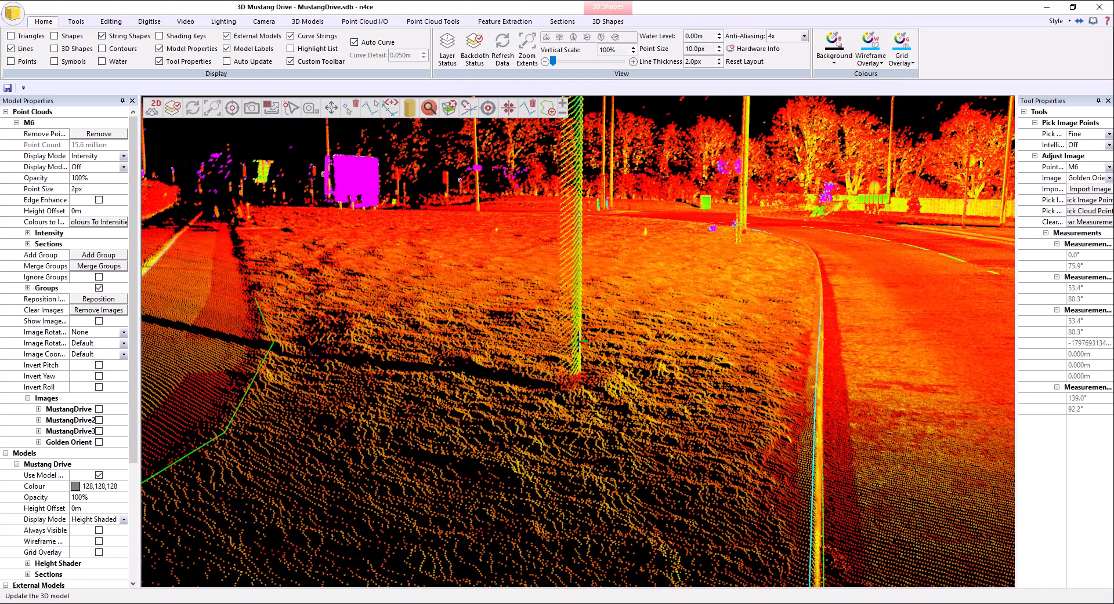
Step: Pan the photo left toward the red car, then move it mostly off screen
{"action": "left_click_drag", "start_coordinate": [765, 3], "coordinate": [708, 196]}
{"action": "scroll", "coordinate": [813, 418], "scroll_direction": "down", "scroll_amount": 3}
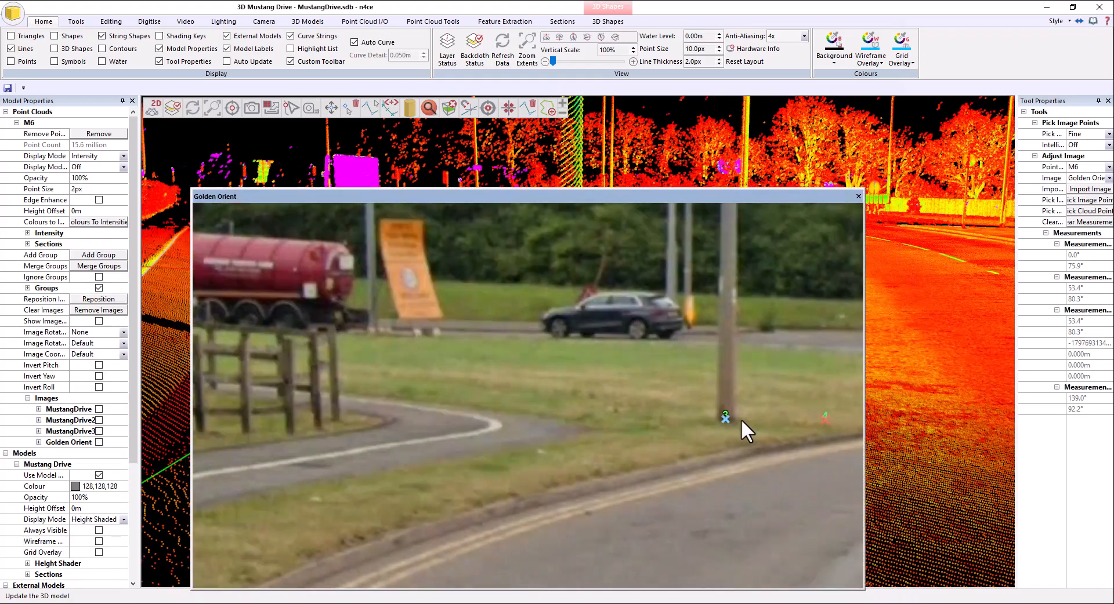
{"action": "scroll", "coordinate": [741, 419], "scroll_direction": "down", "scroll_amount": 2}
{"action": "middle_click_drag", "start_coordinate": [526, 399], "coordinate": [413, 391]}
{"action": "middle_click_drag", "start_coordinate": [545, 371], "coordinate": [278, 360]}
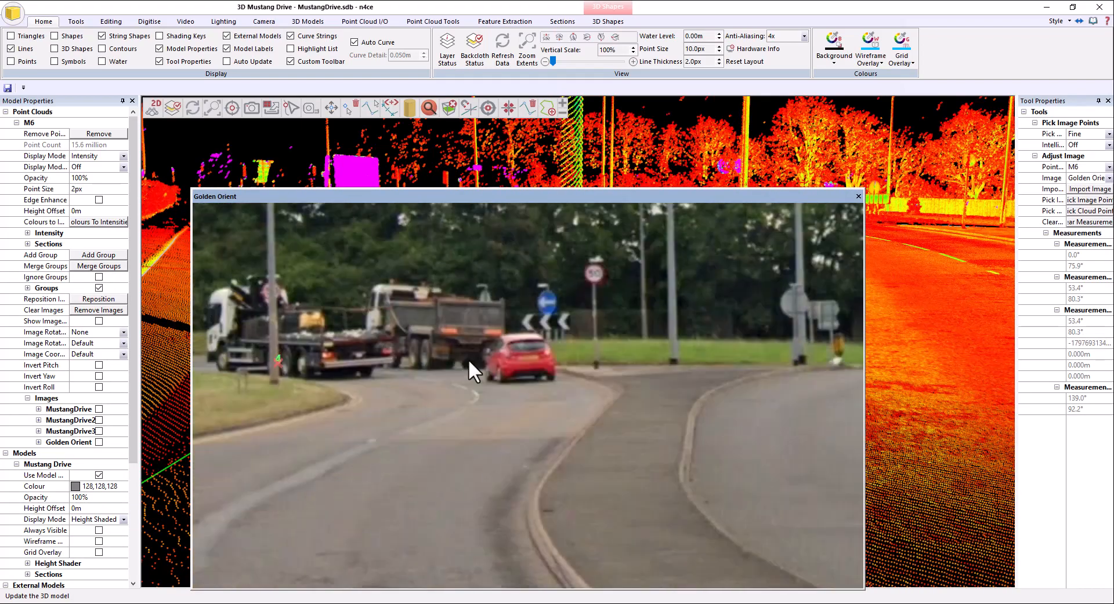
{"action": "middle_click_drag", "start_coordinate": [468, 359], "coordinate": [403, 360]}
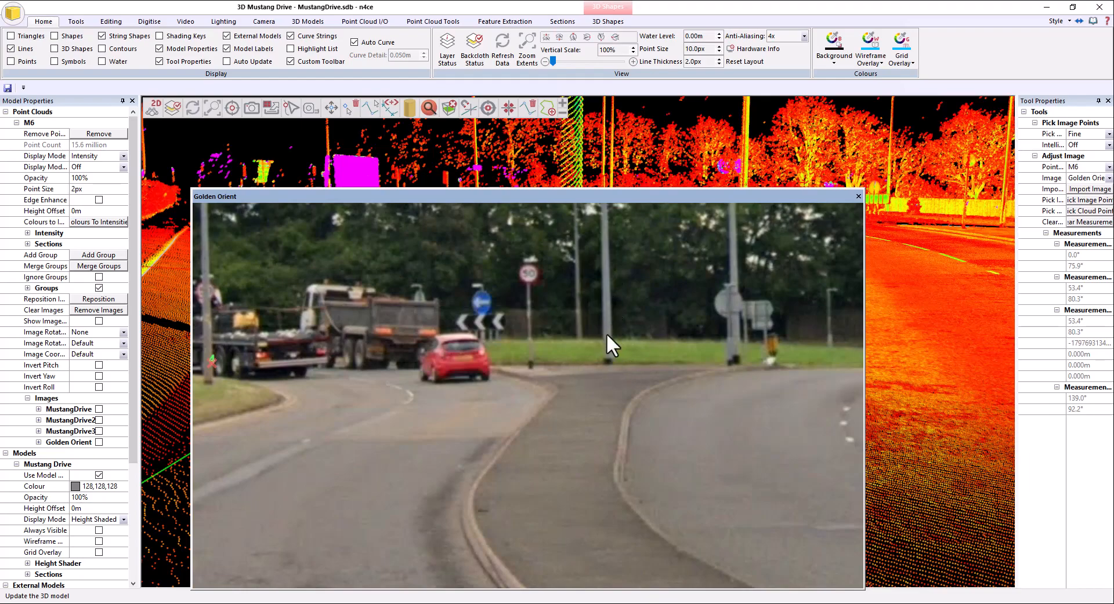
{"action": "left_click_drag", "start_coordinate": [625, 200], "coordinate": [0, 234]}
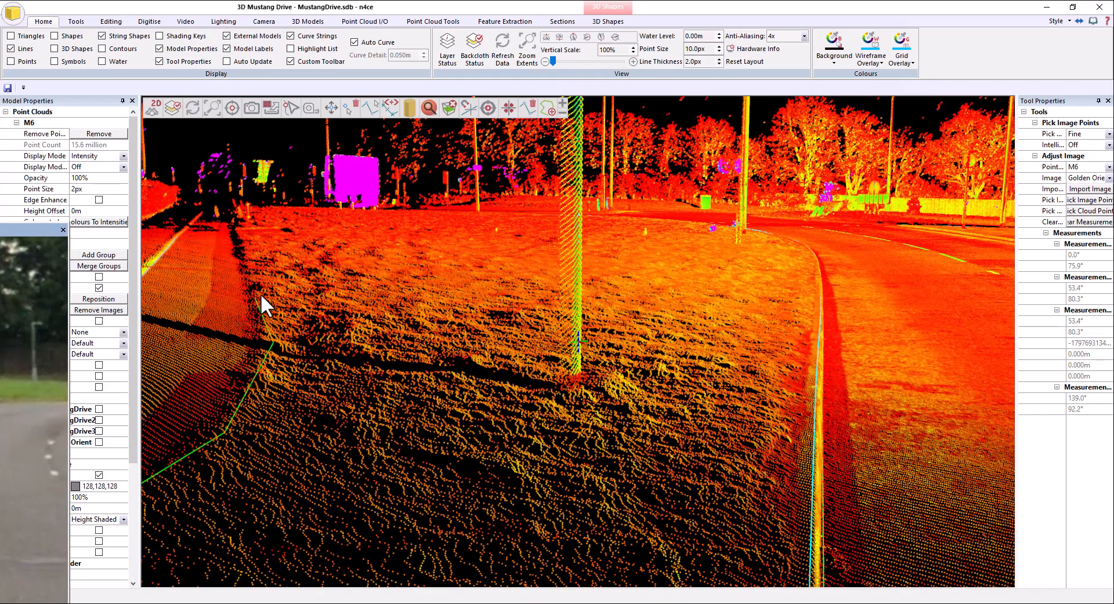
Step: Orbit the cloud to inspect the kerb pole base near the roundabout
{"action": "mouse_move", "coordinate": [806, 241]}
{"action": "middle_mouse_down"}
{"action": "mouse_move", "coordinate": [399, 257]}
{"action": "mouse_move", "coordinate": [521, 267]}
{"action": "mouse_move", "coordinate": [815, 243]}
{"action": "middle_mouse_up"}
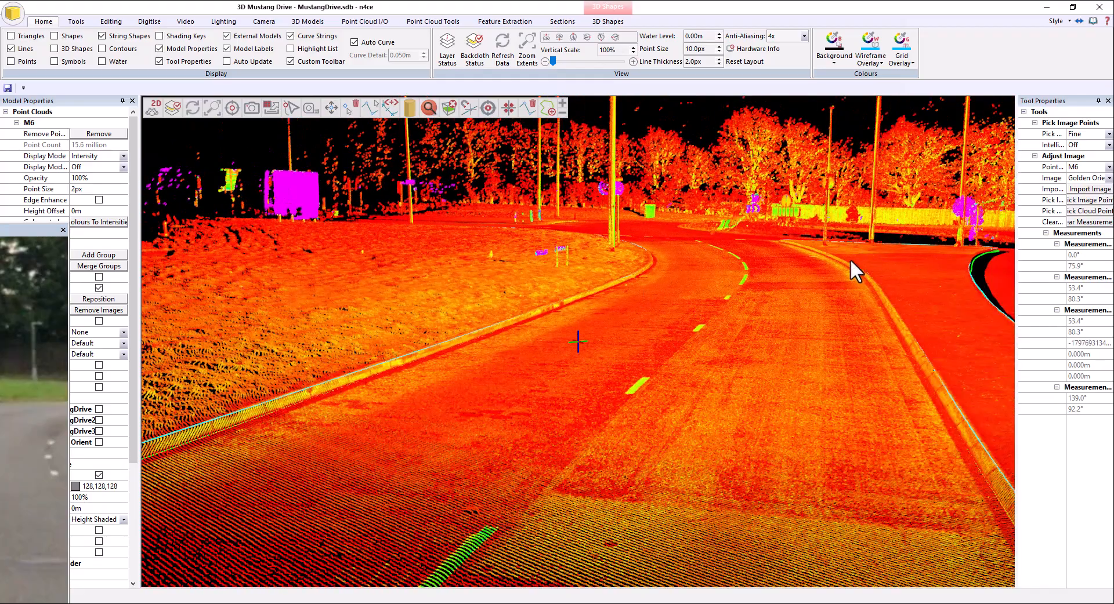
{"action": "middle_click_drag", "start_coordinate": [872, 242], "coordinate": [635, 346]}
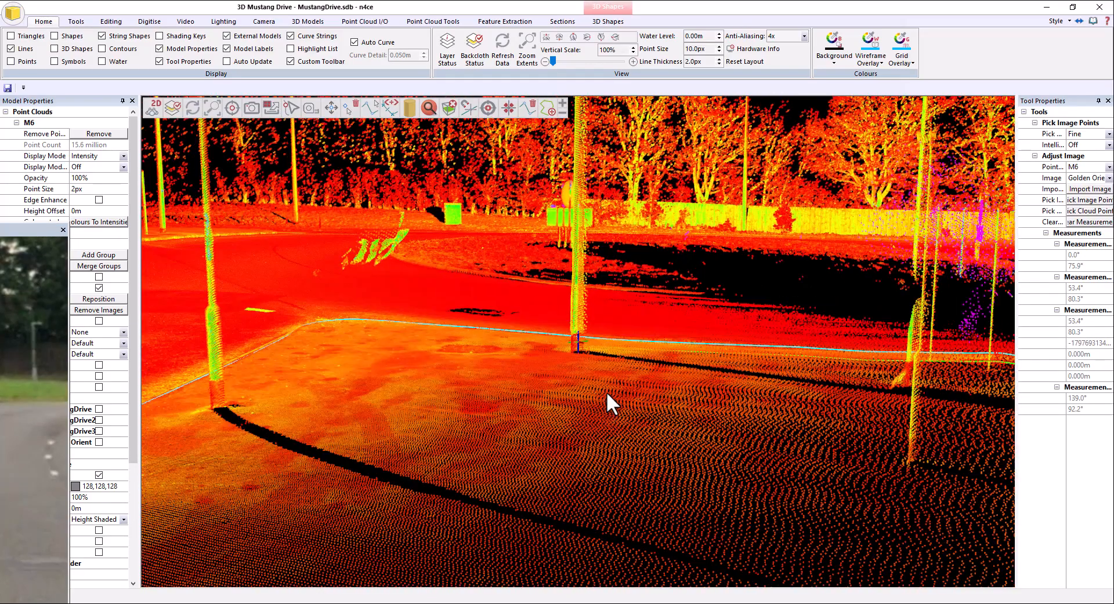
{"action": "middle_click_drag", "start_coordinate": [606, 392], "coordinate": [650, 410]}
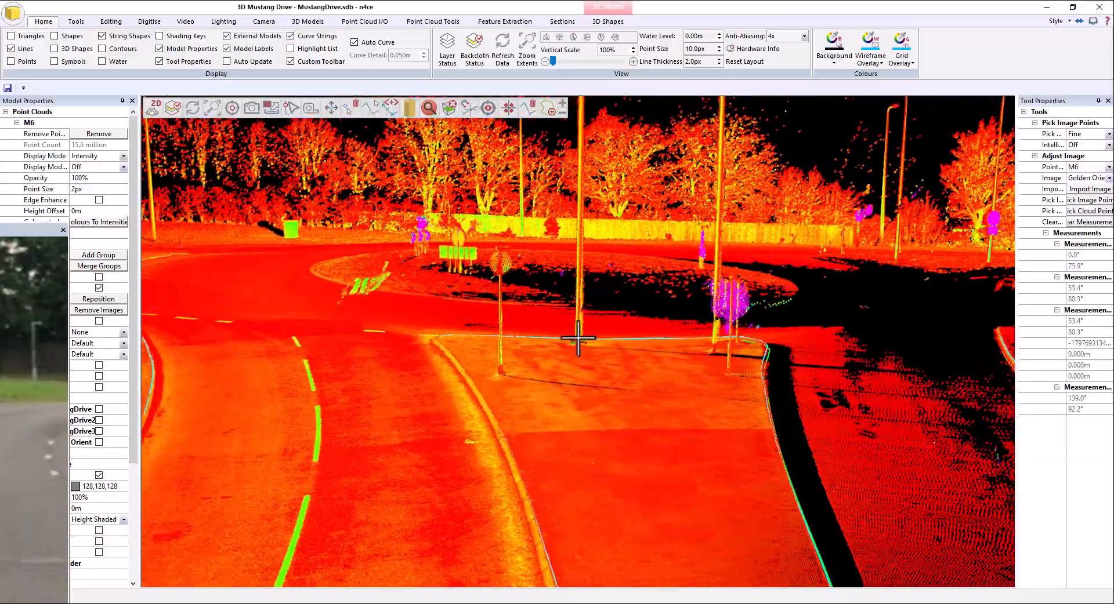
{"action": "scroll", "coordinate": [577, 342], "scroll_direction": "up", "scroll_amount": 6}
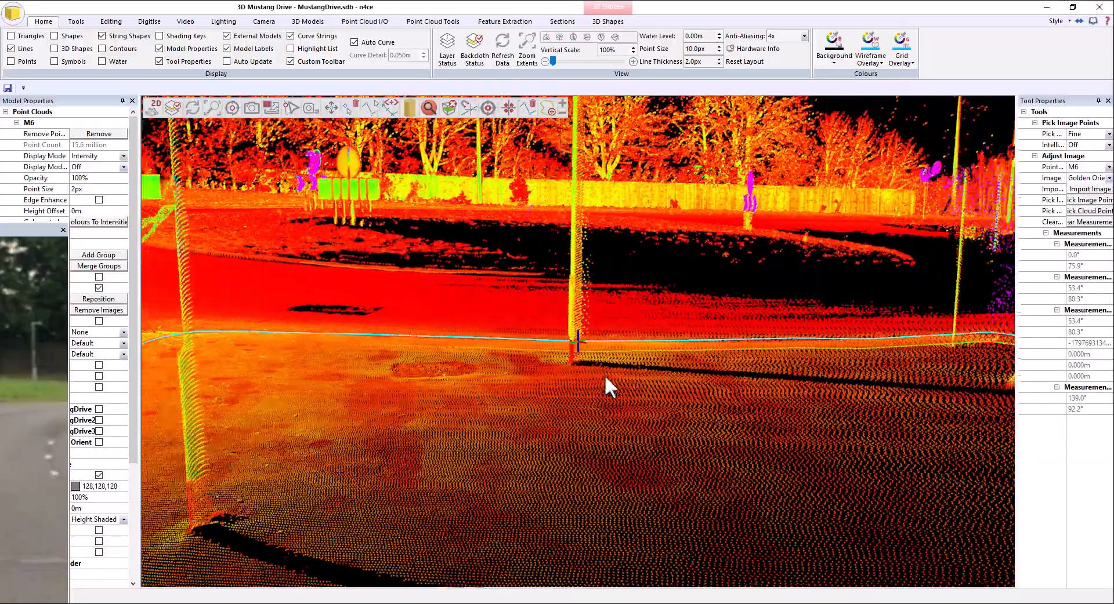
{"action": "middle_click_drag", "start_coordinate": [606, 379], "coordinate": [575, 380]}
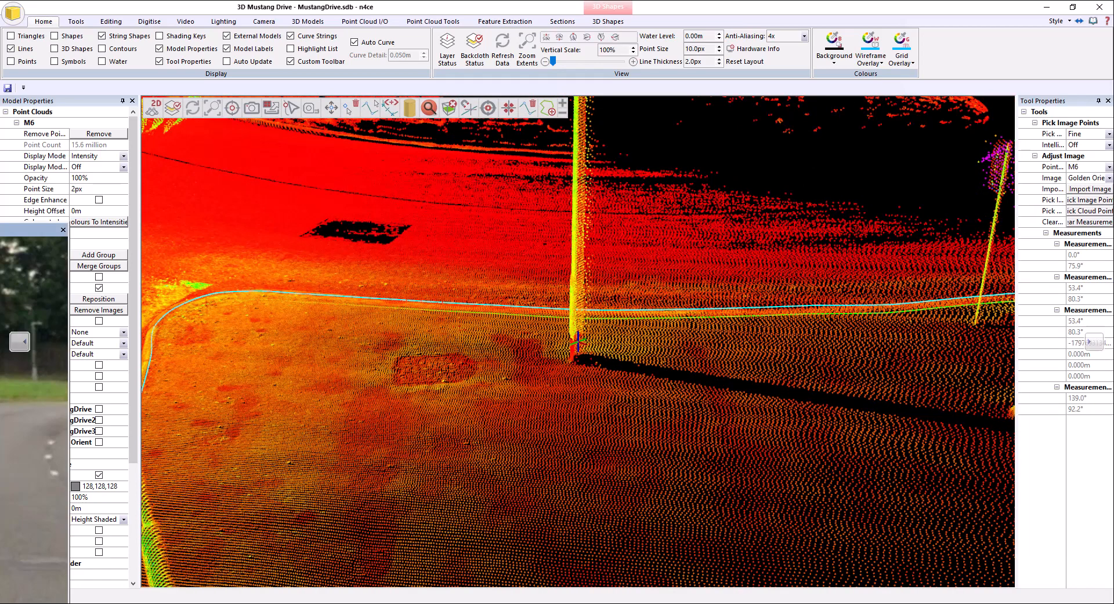
Step: Mark the kerb pole base in the photo, measuring 149.9° by 91.0°
{"action": "left_click_drag", "start_coordinate": [0, 229], "coordinate": [690, 152]}
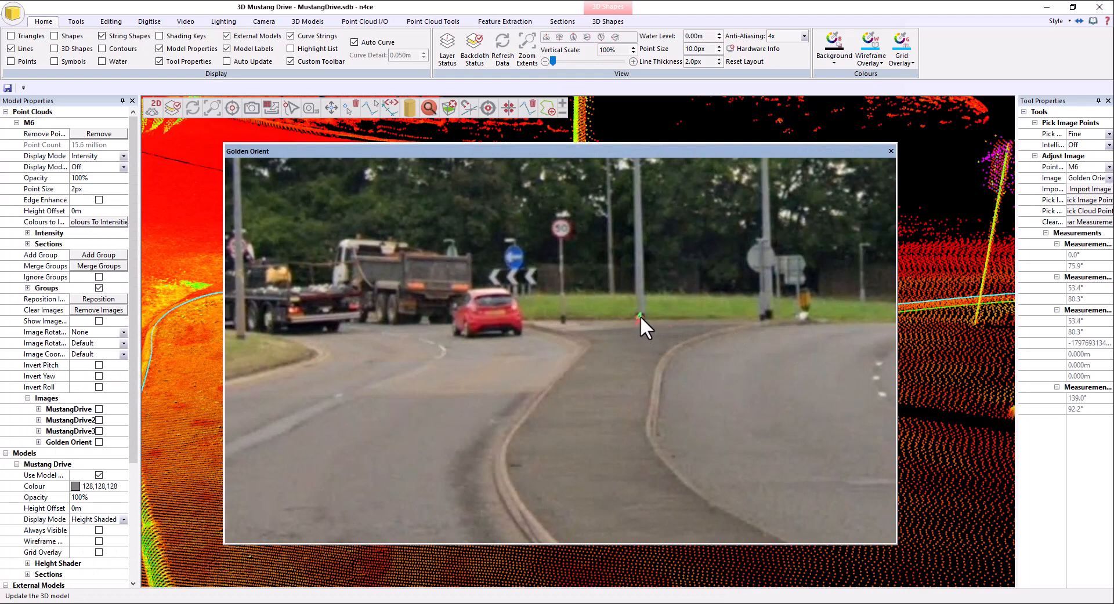
{"action": "scroll", "coordinate": [640, 317], "scroll_direction": "up", "scroll_amount": 4}
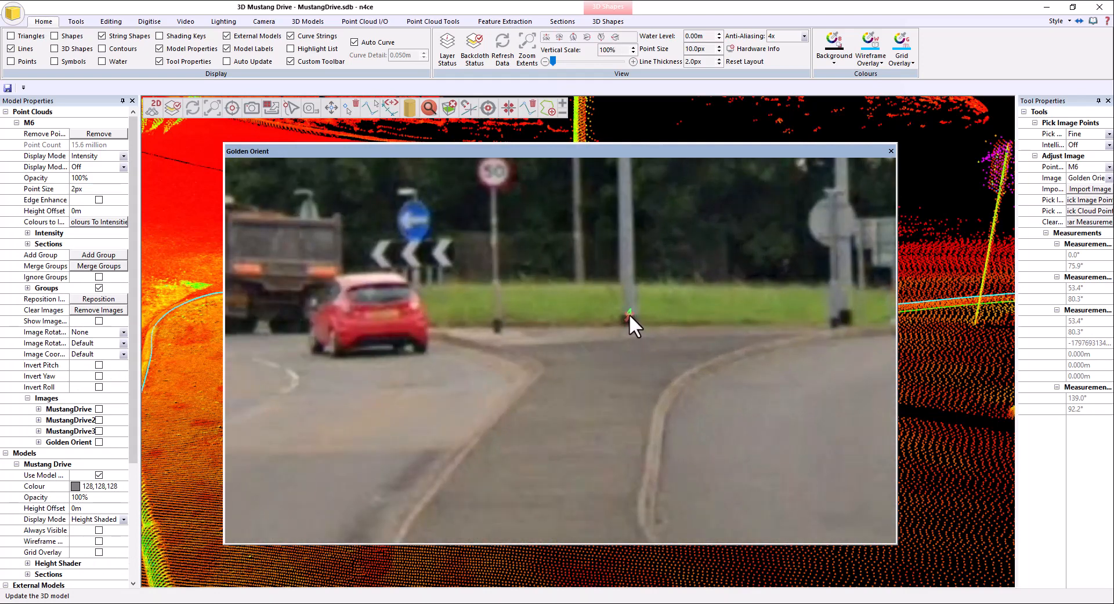
{"action": "left_click", "coordinate": [629, 315]}
{"action": "scroll", "coordinate": [621, 323], "scroll_direction": "down", "scroll_amount": 4}
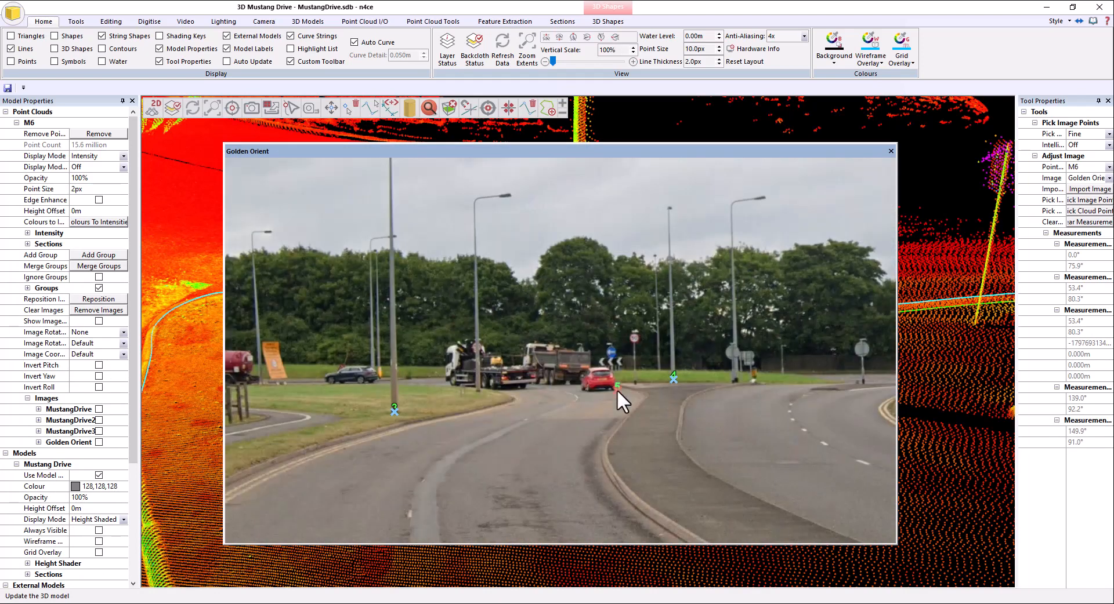
{"action": "left_click_drag", "start_coordinate": [750, 391], "coordinate": [601, 368]}
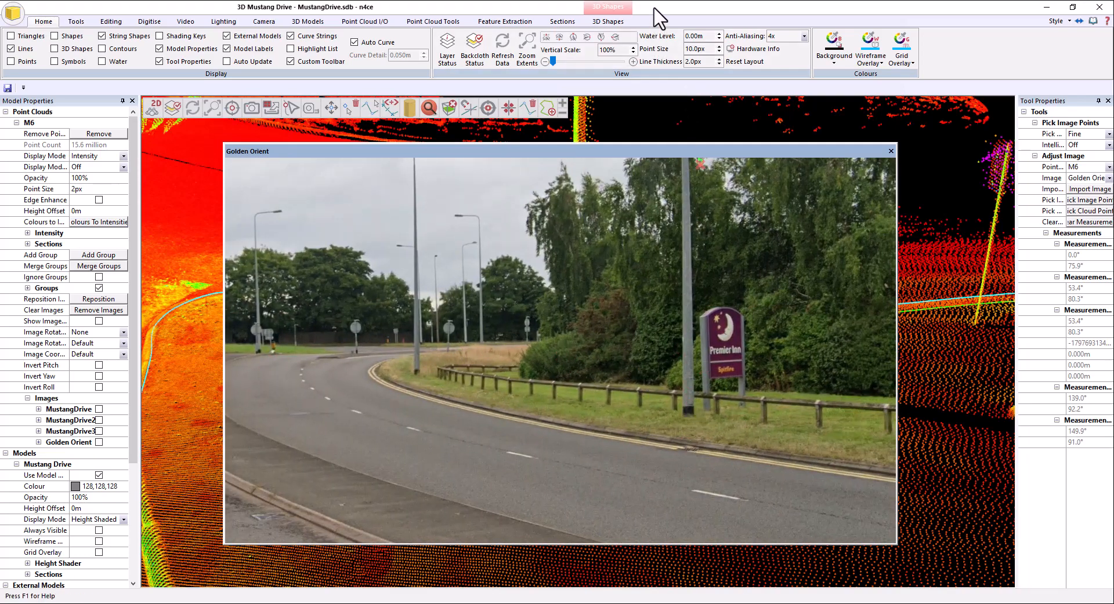
{"action": "left_click_drag", "start_coordinate": [802, 150], "coordinate": [0, 251]}
{"action": "scroll", "coordinate": [703, 388], "scroll_direction": "down", "scroll_amount": 5}
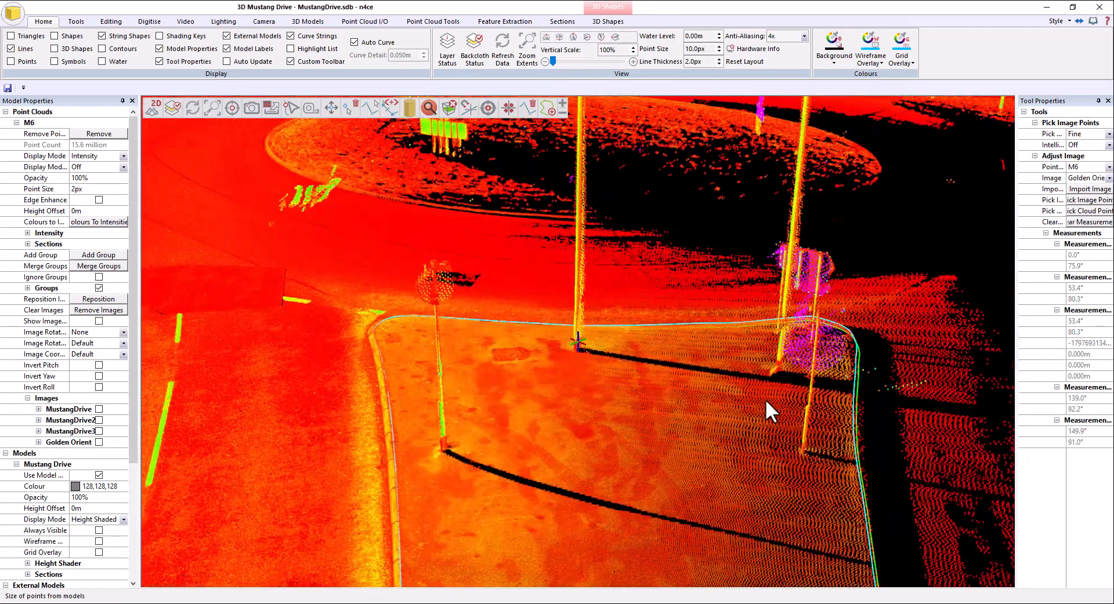
Step: Orbit and zoom the point cloud around the lamp post base, the curving road, the fence and the houses
{"action": "scroll", "coordinate": [737, 421], "scroll_direction": "down", "scroll_amount": 3}
{"action": "middle_click_drag", "start_coordinate": [709, 444], "coordinate": [676, 317]}
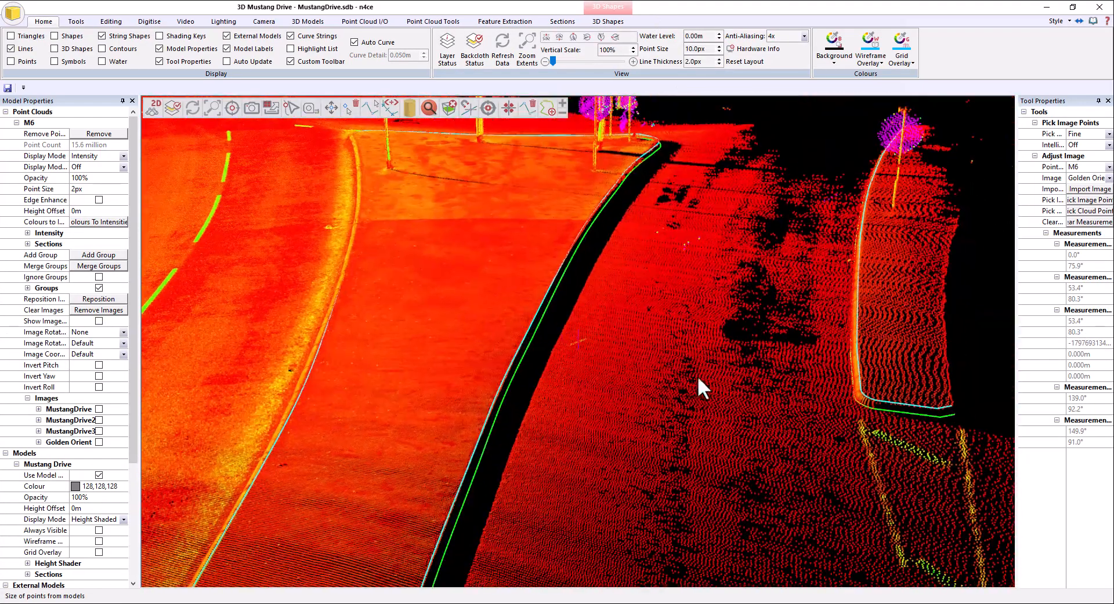
{"action": "middle_click_drag", "start_coordinate": [697, 376], "coordinate": [809, 394]}
{"action": "scroll", "coordinate": [836, 383], "scroll_direction": "down", "scroll_amount": 4}
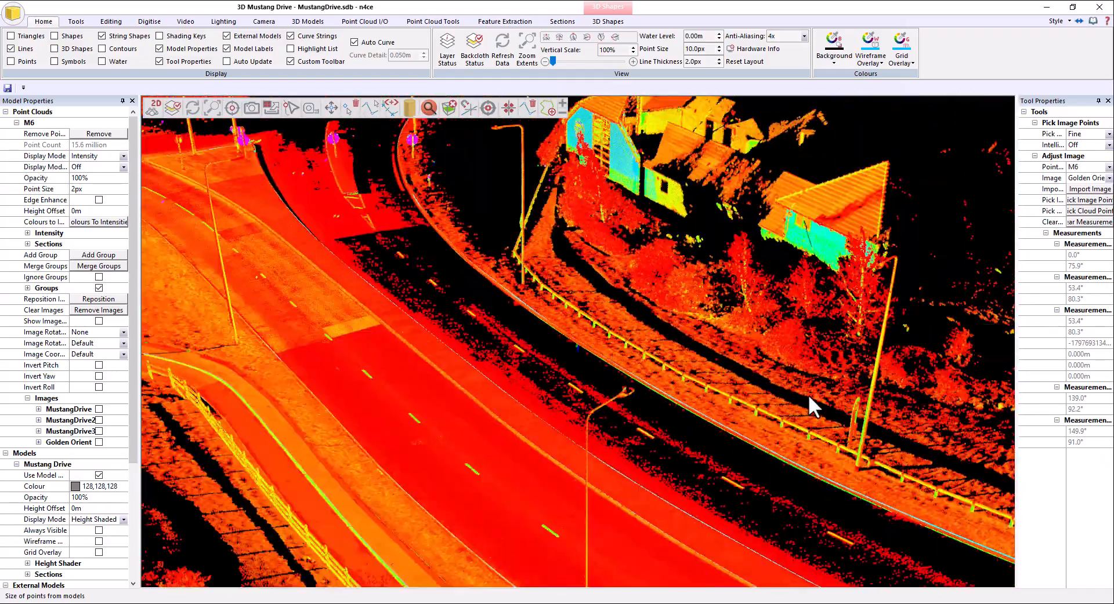
{"action": "middle_click_drag", "start_coordinate": [854, 448], "coordinate": [580, 331]}
{"action": "scroll", "coordinate": [567, 362], "scroll_direction": "up", "scroll_amount": 8}
{"action": "scroll", "coordinate": [594, 408], "scroll_direction": "up", "scroll_amount": 2}
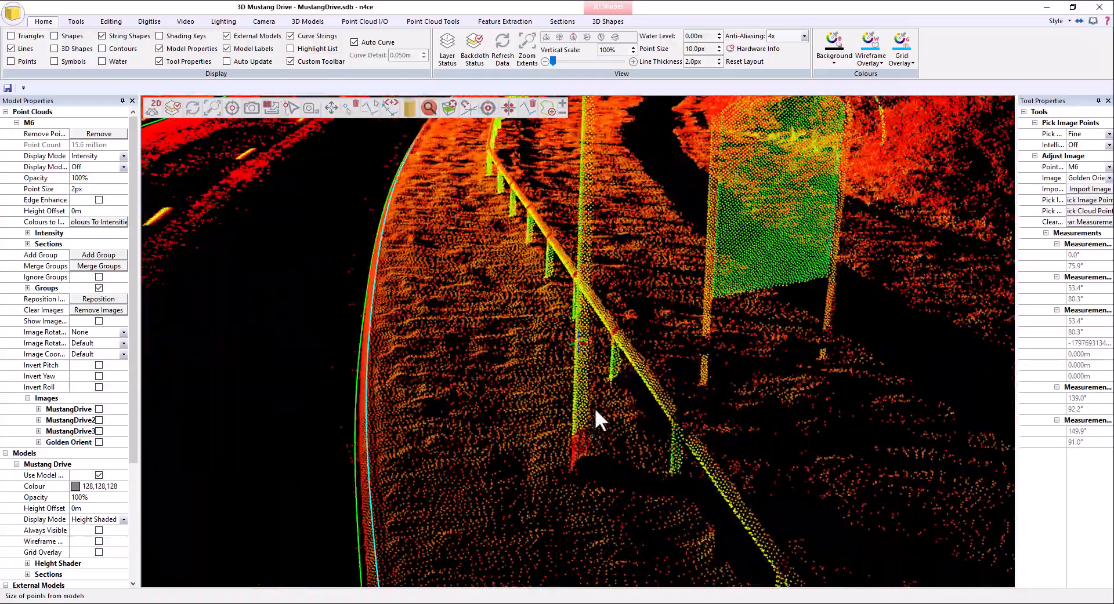
{"action": "middle_click_drag", "start_coordinate": [594, 408], "coordinate": [616, 440]}
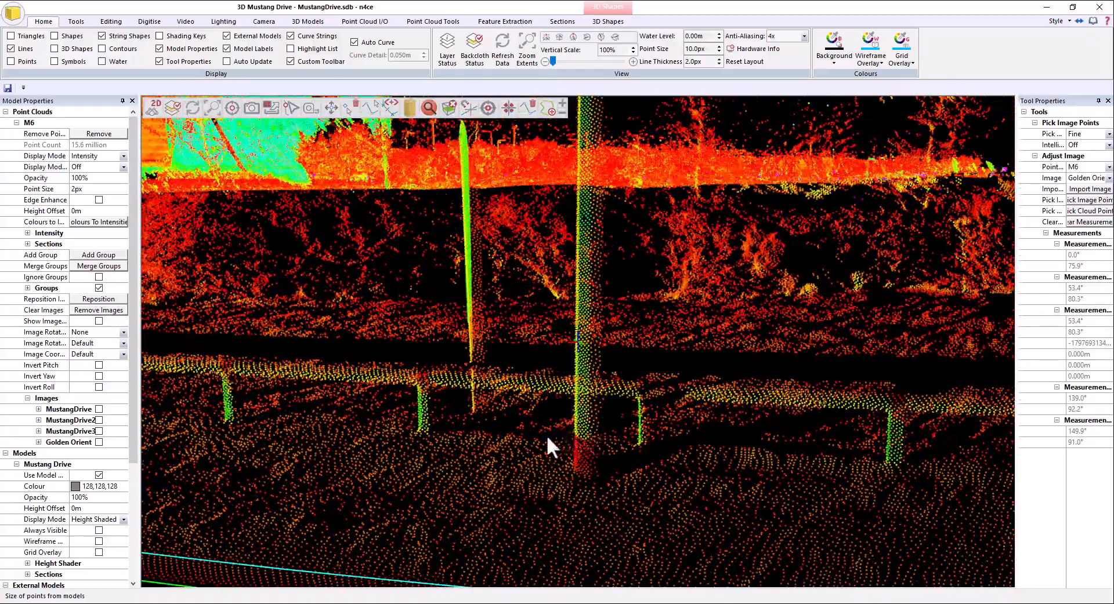
{"action": "middle_click_drag", "start_coordinate": [546, 435], "coordinate": [414, 410]}
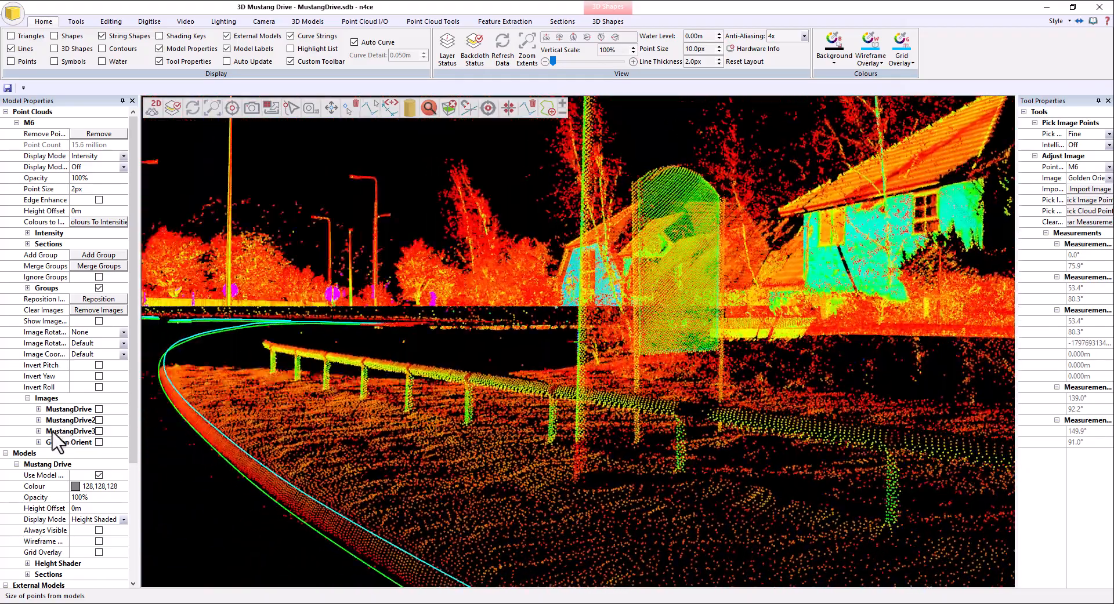
Step: Mark image point 5 at the post base beside the Premier Inn sign, giving 174.3°/94.0°
{"action": "left_click_drag", "start_coordinate": [0, 233], "coordinate": [623, 165]}
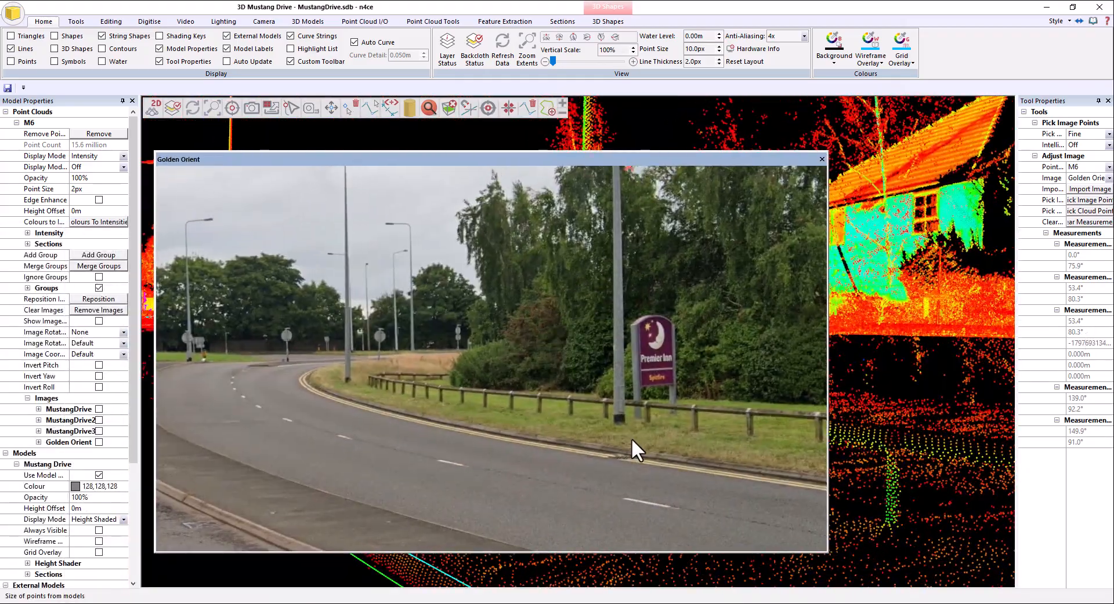
{"action": "scroll", "coordinate": [631, 437], "scroll_direction": "up", "scroll_amount": 5}
{"action": "left_click", "coordinate": [496, 345]}
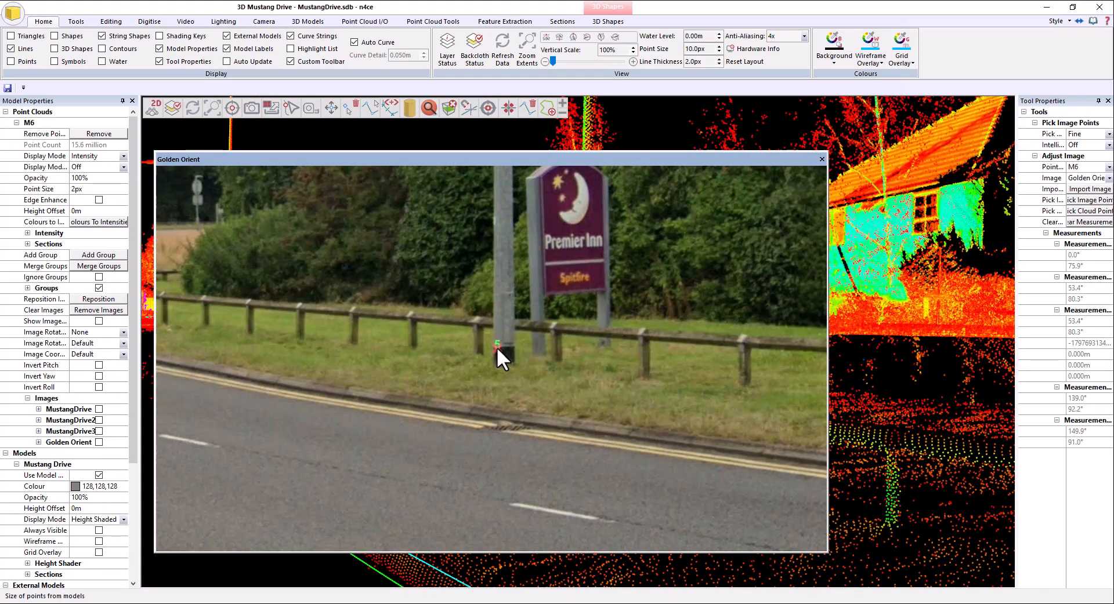
{"action": "scroll", "coordinate": [539, 406], "scroll_direction": "down", "scroll_amount": 5}
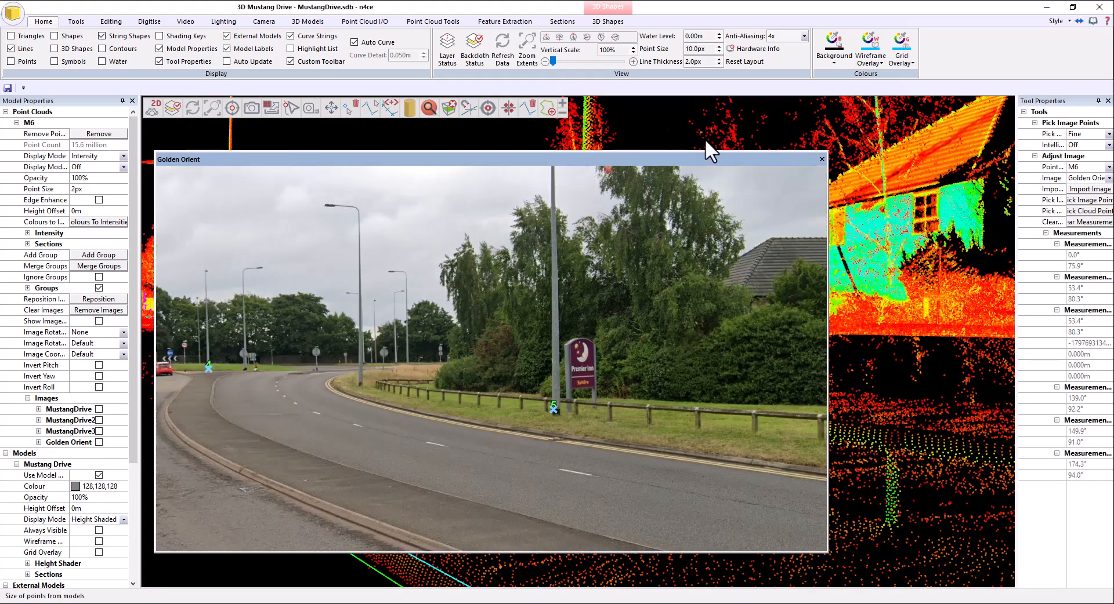
Step: Move the Golden Orient photo window aside to uncover the road point cloud
{"action": "left_click_drag", "start_coordinate": [709, 162], "coordinate": [803, 141]}
{"action": "scroll", "coordinate": [617, 448], "scroll_direction": "up", "scroll_amount": 2}
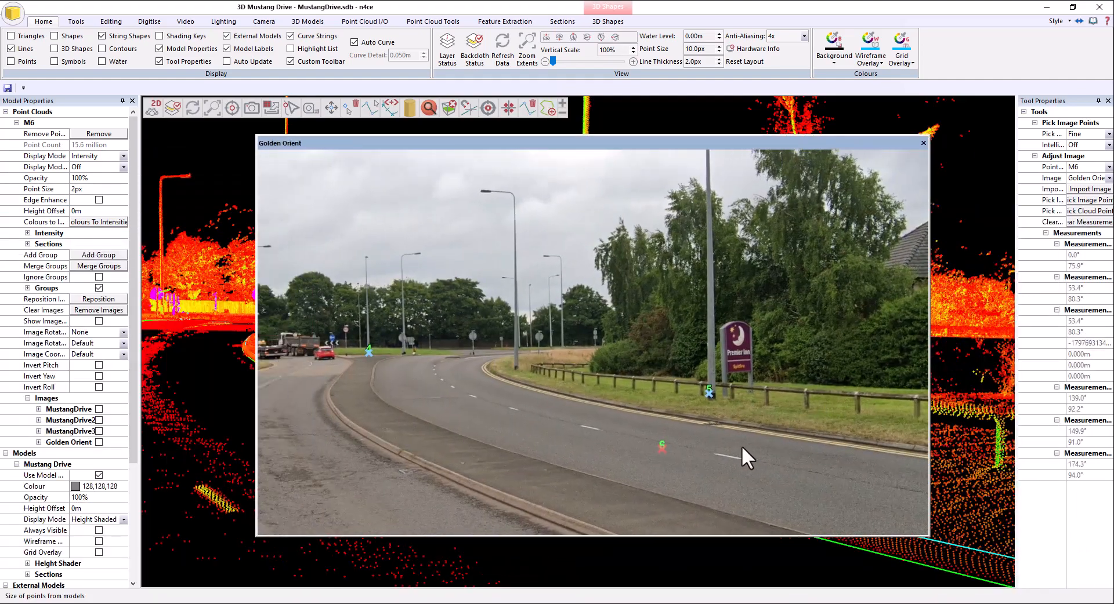
{"action": "scroll", "coordinate": [802, 336], "scroll_direction": "up", "scroll_amount": 5}
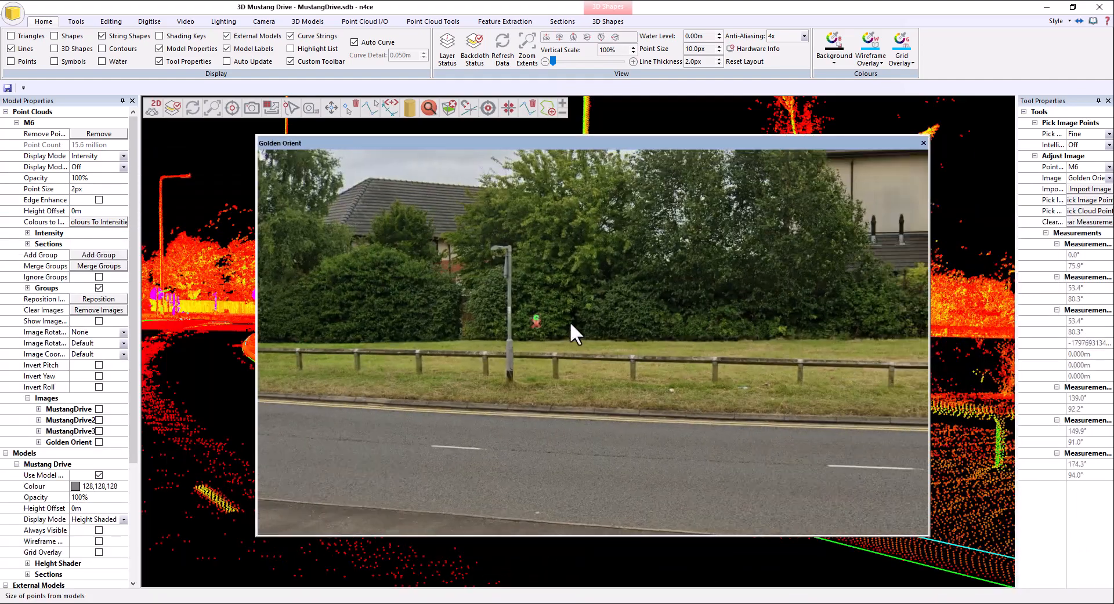
{"action": "left_click_drag", "start_coordinate": [570, 325], "coordinate": [588, 339]}
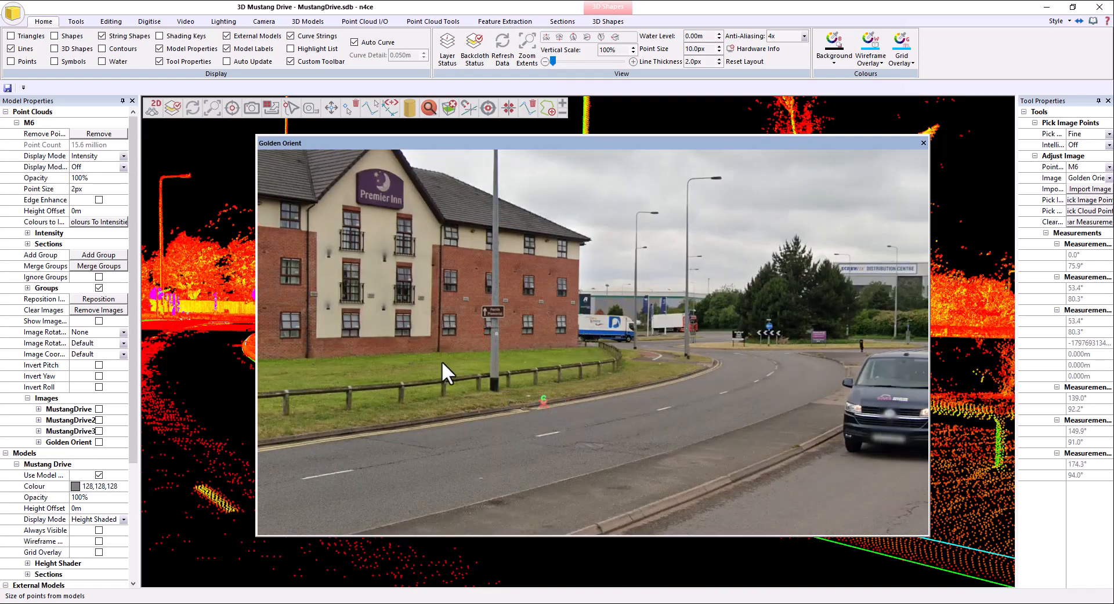
{"action": "scroll", "coordinate": [496, 382], "scroll_direction": "up", "scroll_amount": 5}
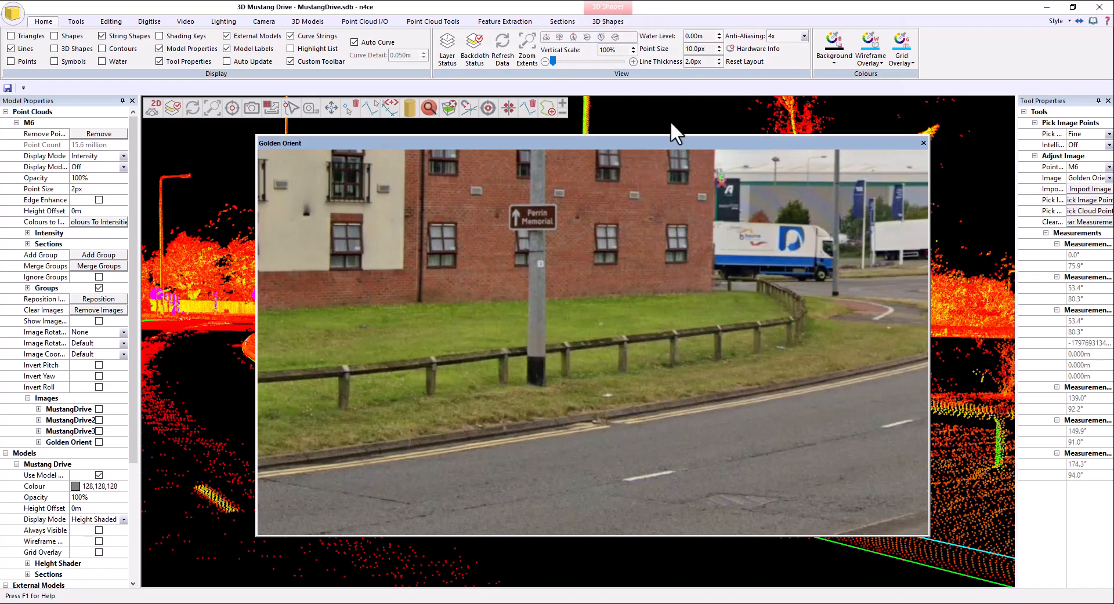
{"action": "left_click_drag", "start_coordinate": [663, 145], "coordinate": [0, 191]}
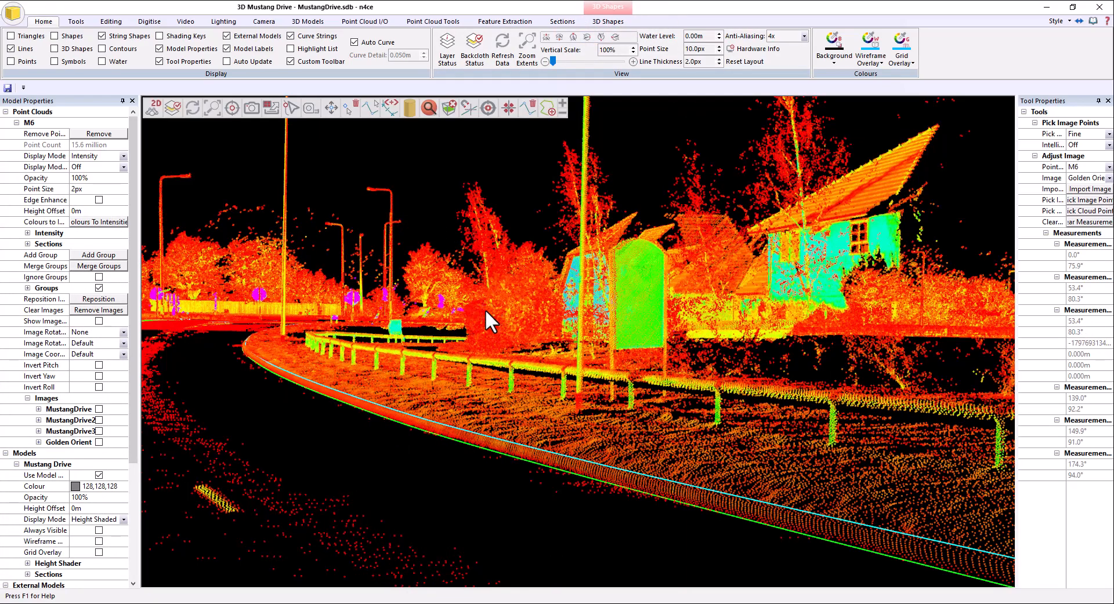
Step: Mark an image point on the pole base by the fence, giving 261.9°/93.4°
{"action": "left_click_drag", "start_coordinate": [485, 309], "coordinate": [580, 328]}
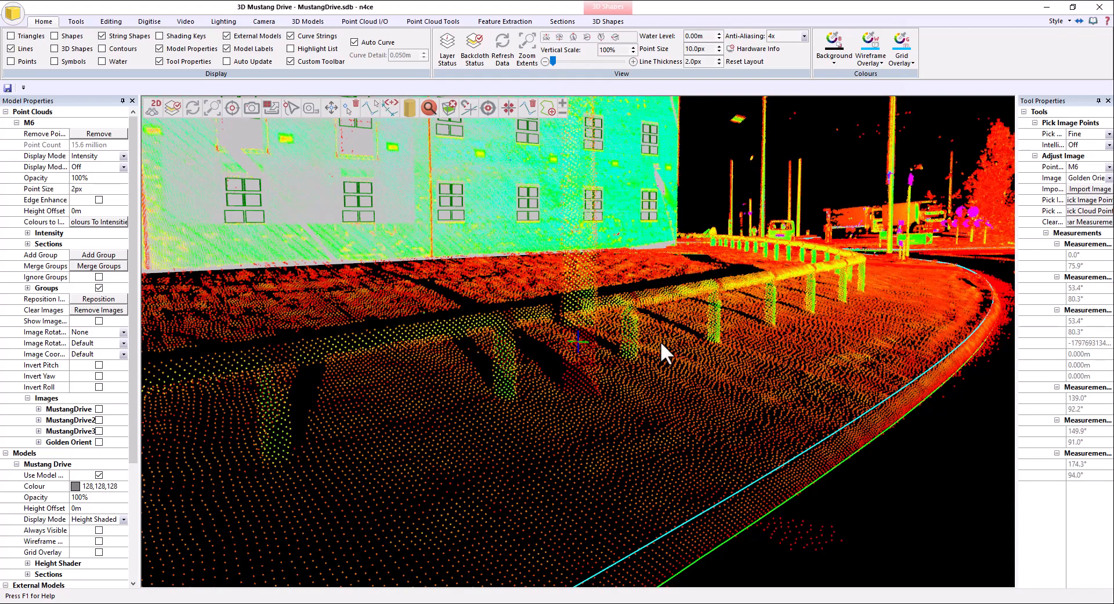
{"action": "left_click_drag", "start_coordinate": [662, 342], "coordinate": [378, 326]}
{"action": "left_click_drag", "start_coordinate": [1, 313], "coordinate": [561, 136]}
{"action": "scroll", "coordinate": [492, 358], "scroll_direction": "up", "scroll_amount": 3}
{"action": "scroll", "coordinate": [557, 348], "scroll_direction": "up", "scroll_amount": 1}
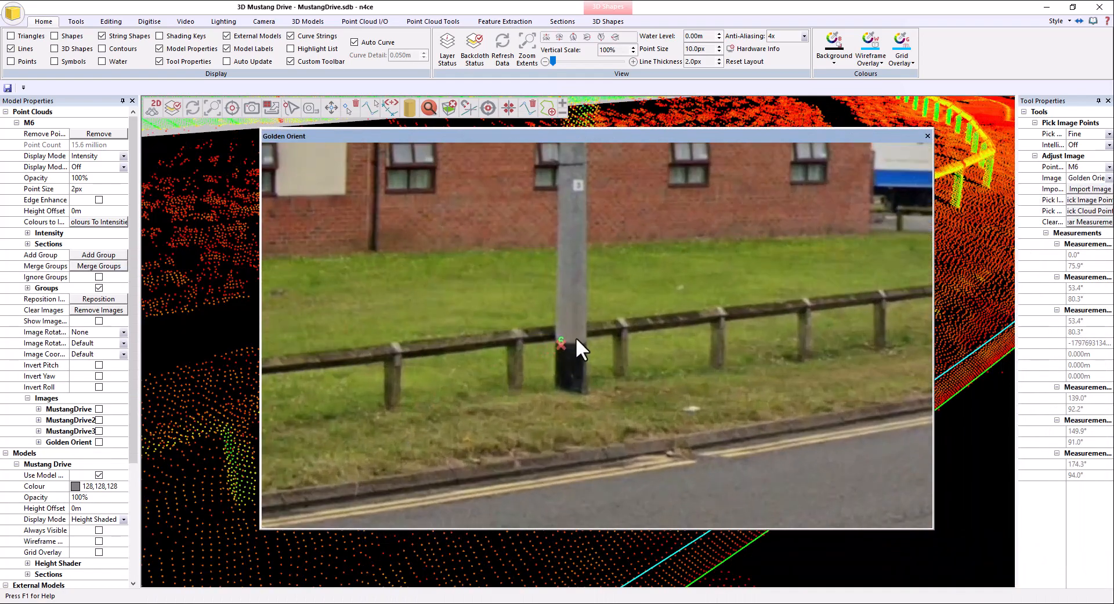
{"action": "left_click", "coordinate": [569, 342]}
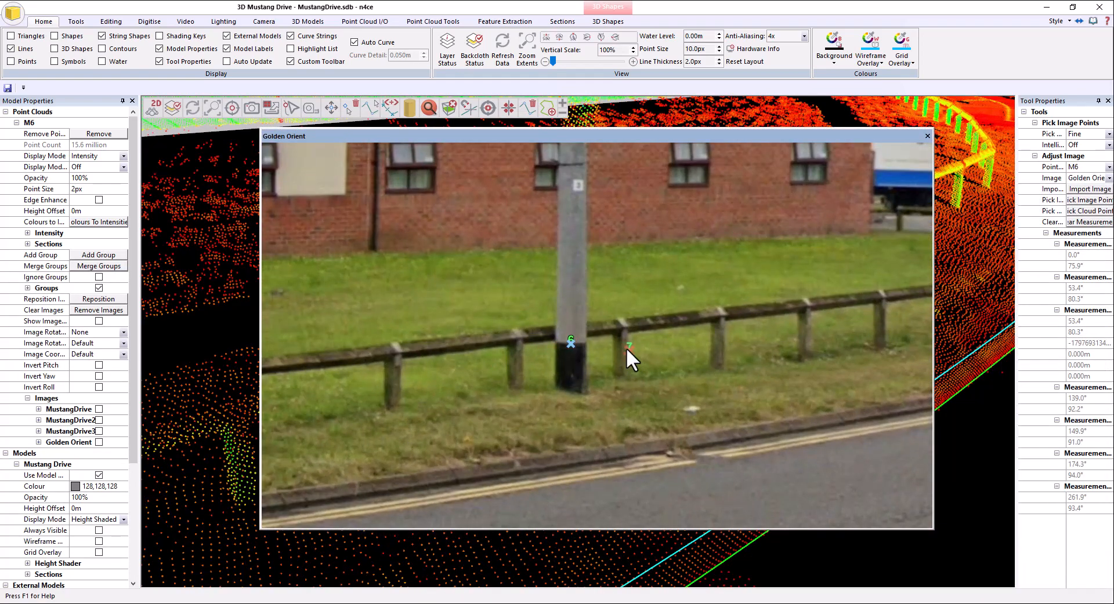
{"action": "scroll", "coordinate": [603, 347], "scroll_direction": "down", "scroll_amount": 2}
Step: Pan and zoom the panorama to centre the brick building's upper-left window corner
{"action": "left_click_drag", "start_coordinate": [754, 325], "coordinate": [302, 341]}
{"action": "left_click_drag", "start_coordinate": [696, 308], "coordinate": [545, 315]}
{"action": "left_click_drag", "start_coordinate": [847, 325], "coordinate": [756, 301]}
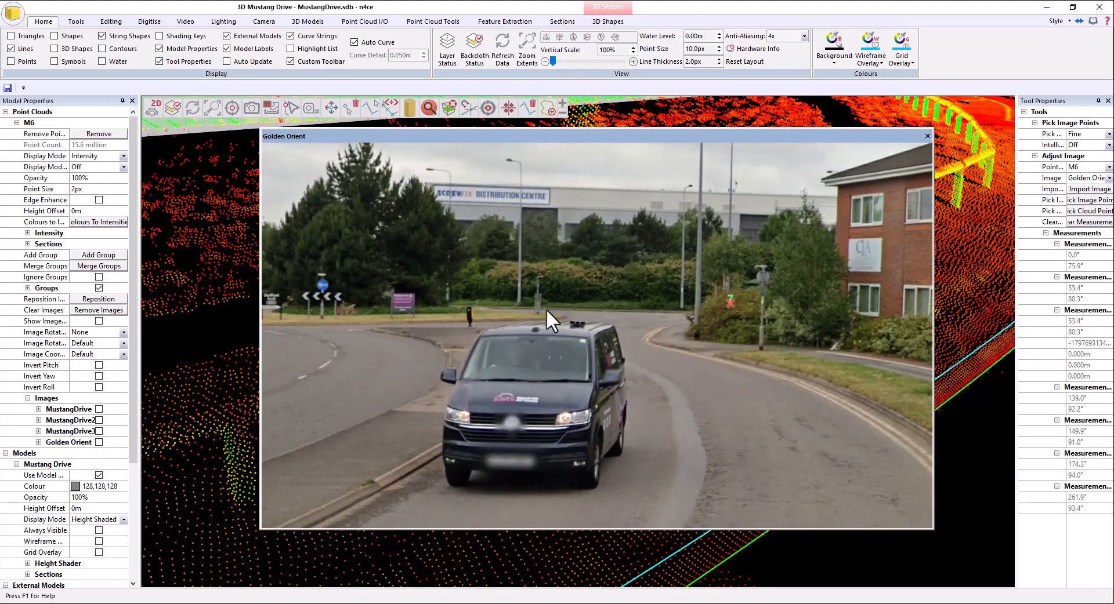
{"action": "left_click_drag", "start_coordinate": [542, 299], "coordinate": [383, 315]}
{"action": "left_click_drag", "start_coordinate": [754, 204], "coordinate": [710, 261]}
{"action": "scroll", "coordinate": [673, 225], "scroll_direction": "up", "scroll_amount": 3}
{"action": "left_click_drag", "start_coordinate": [700, 208], "coordinate": [619, 294]}
{"action": "scroll", "coordinate": [657, 291], "scroll_direction": "up", "scroll_amount": 4}
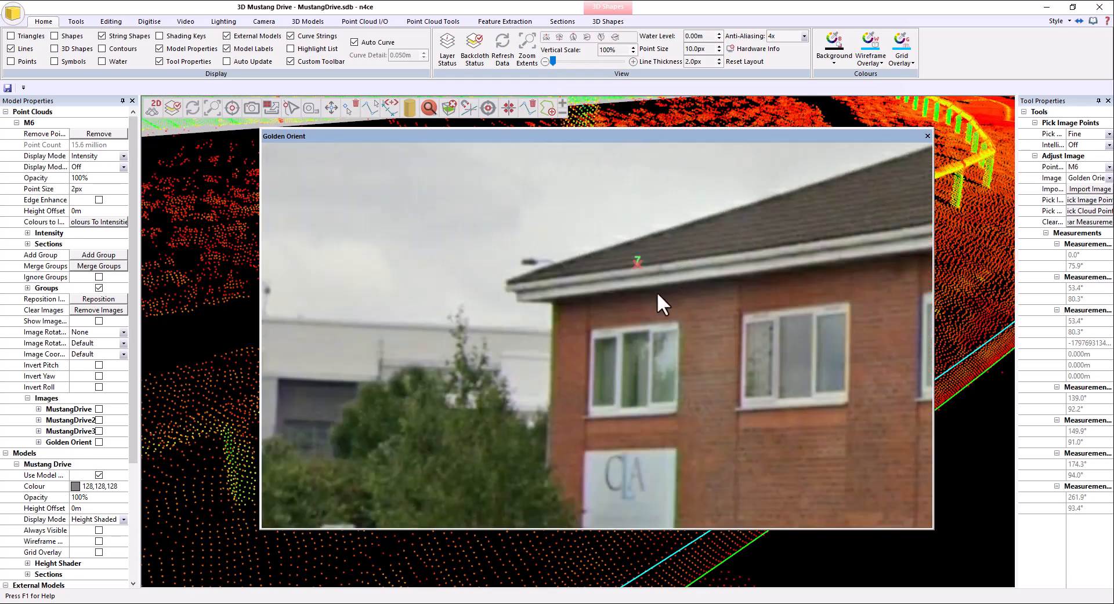
{"action": "left_click_drag", "start_coordinate": [618, 331], "coordinate": [608, 360]}
{"action": "scroll", "coordinate": [580, 382], "scroll_direction": "up", "scroll_amount": 3}
{"action": "left_click_drag", "start_coordinate": [550, 383], "coordinate": [567, 363]}
{"action": "scroll", "coordinate": [552, 369], "scroll_direction": "up", "scroll_amount": 3}
{"action": "scroll", "coordinate": [552, 371], "scroll_direction": "up", "scroll_amount": 2}
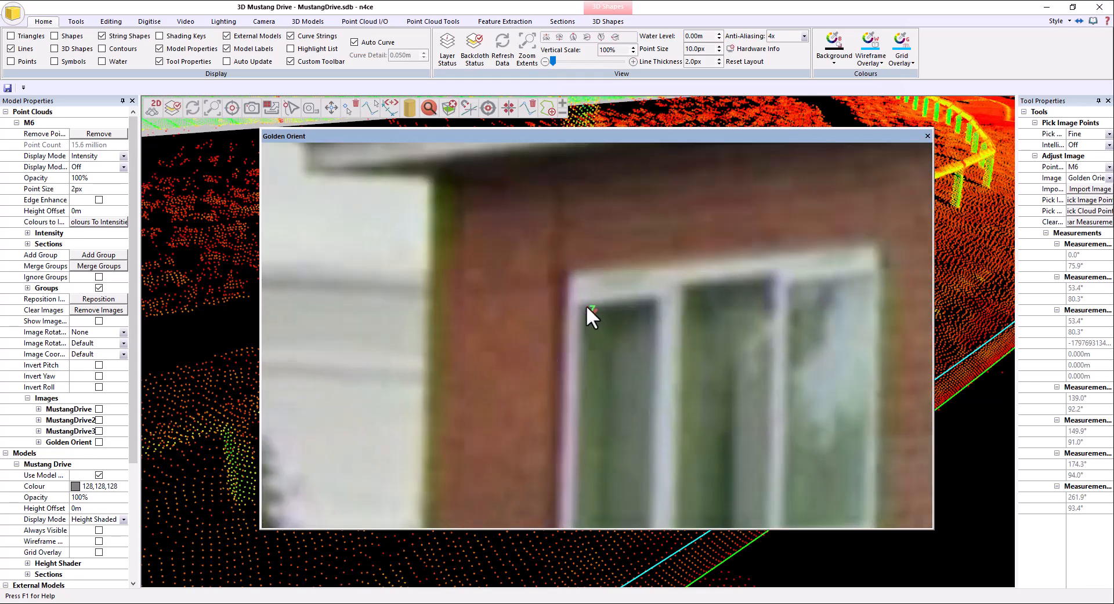
Step: Move the photo window off-screen and shift the cloud view along the road
{"action": "left_click", "coordinate": [632, 157]}
{"action": "left_click_drag", "start_coordinate": [655, 136], "coordinate": [0, 296]}
{"action": "left_click_drag", "start_coordinate": [539, 357], "coordinate": [732, 374]}
{"action": "scroll", "coordinate": [732, 372], "scroll_direction": "down", "scroll_amount": 4}
{"action": "middle_click_drag", "start_coordinate": [732, 373], "coordinate": [500, 357]}
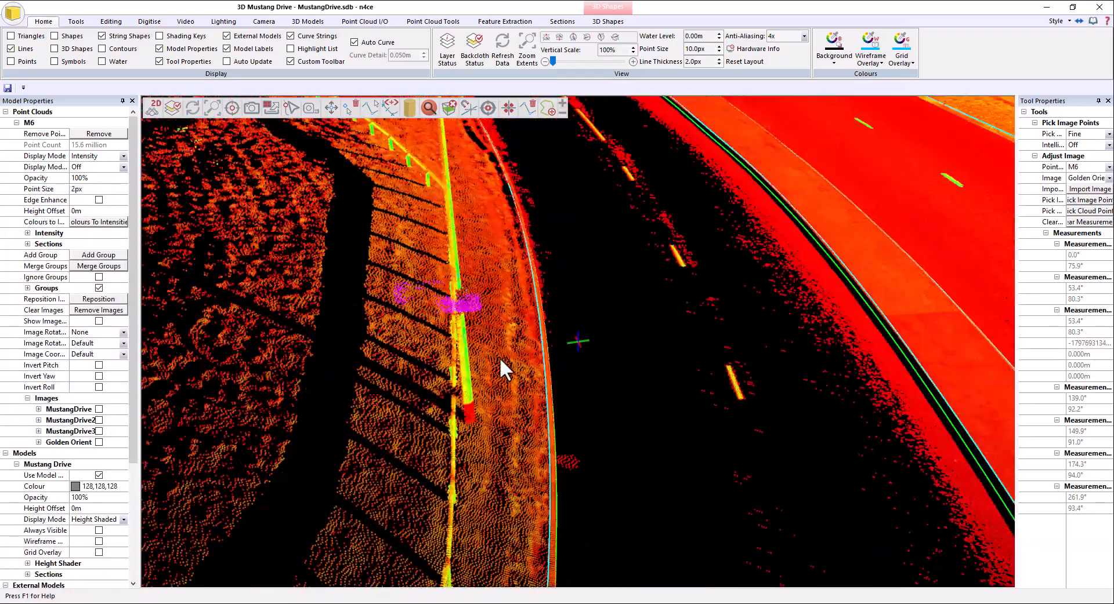
Step: Mark the brick building's window corner as an image point (304.6°/85.9°) and finish picking
{"action": "scroll", "coordinate": [500, 357], "scroll_direction": "down", "scroll_amount": 3}
{"action": "middle_click_drag", "start_coordinate": [742, 192], "coordinate": [527, 390]}
{"action": "left_click_drag", "start_coordinate": [527, 390], "coordinate": [823, 377]}
{"action": "scroll", "coordinate": [476, 233], "scroll_direction": "up", "scroll_amount": 5}
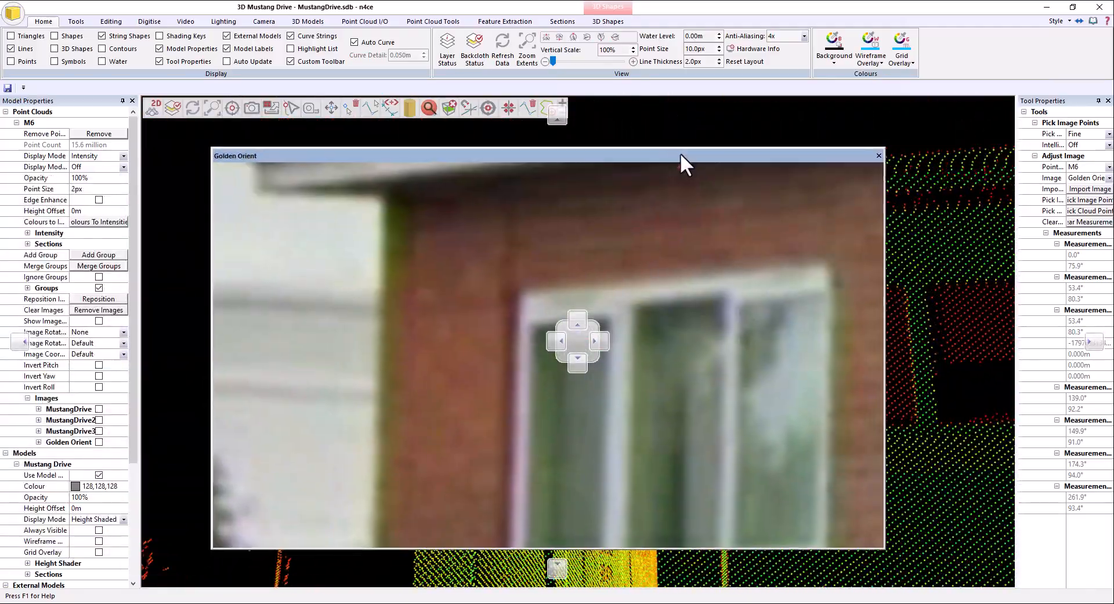
{"action": "left_click_drag", "start_coordinate": [680, 152], "coordinate": [732, 196]}
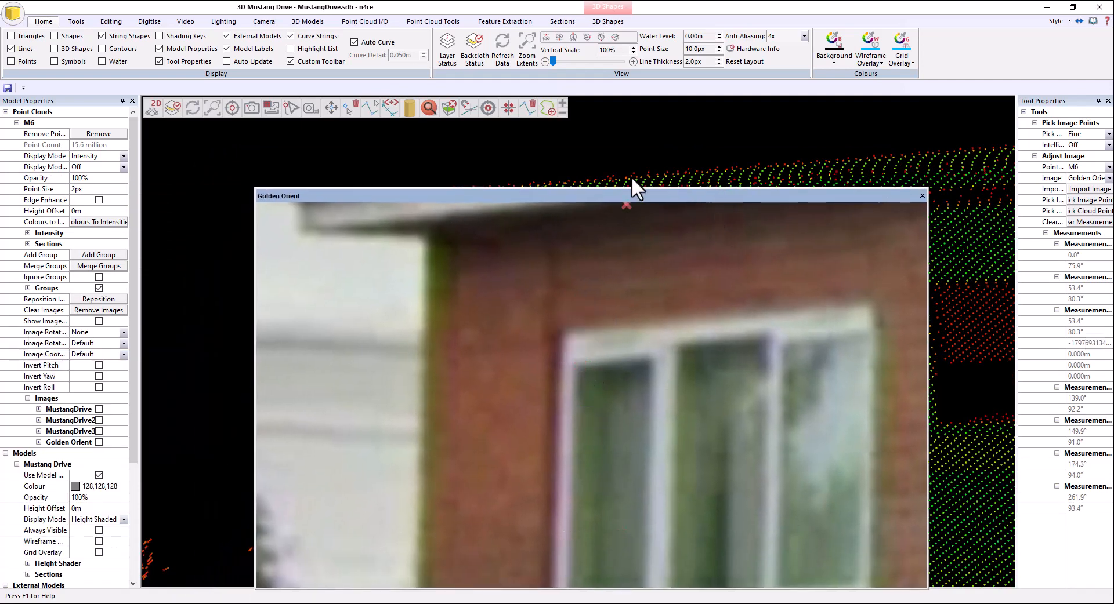
{"action": "left_click", "coordinate": [606, 388]}
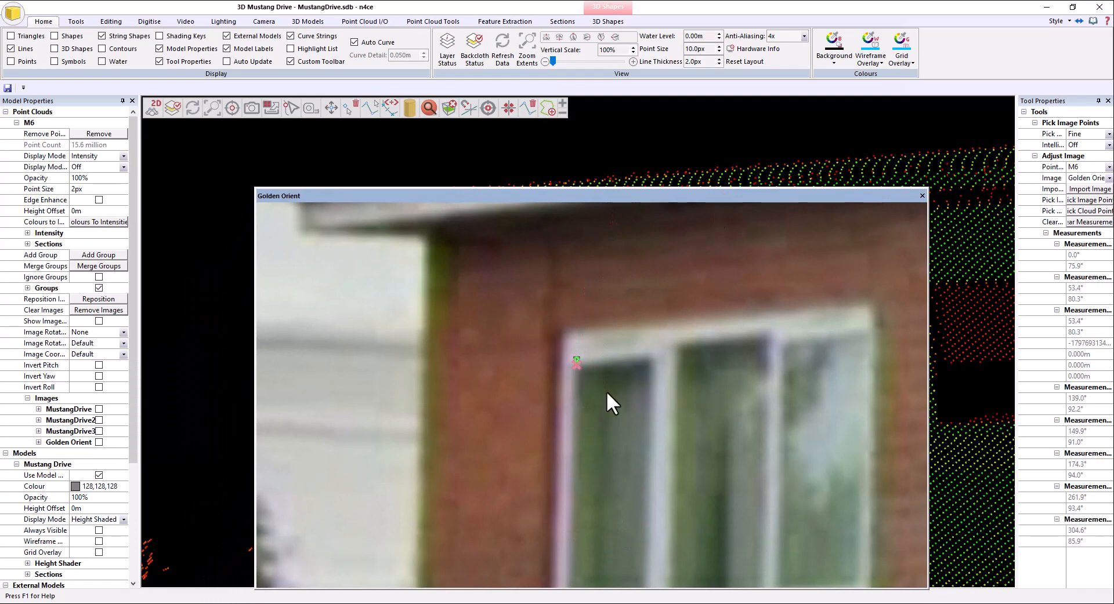
{"action": "scroll", "coordinate": [562, 476], "scroll_direction": "down", "scroll_amount": 3}
{"action": "key", "text": "Escape"}
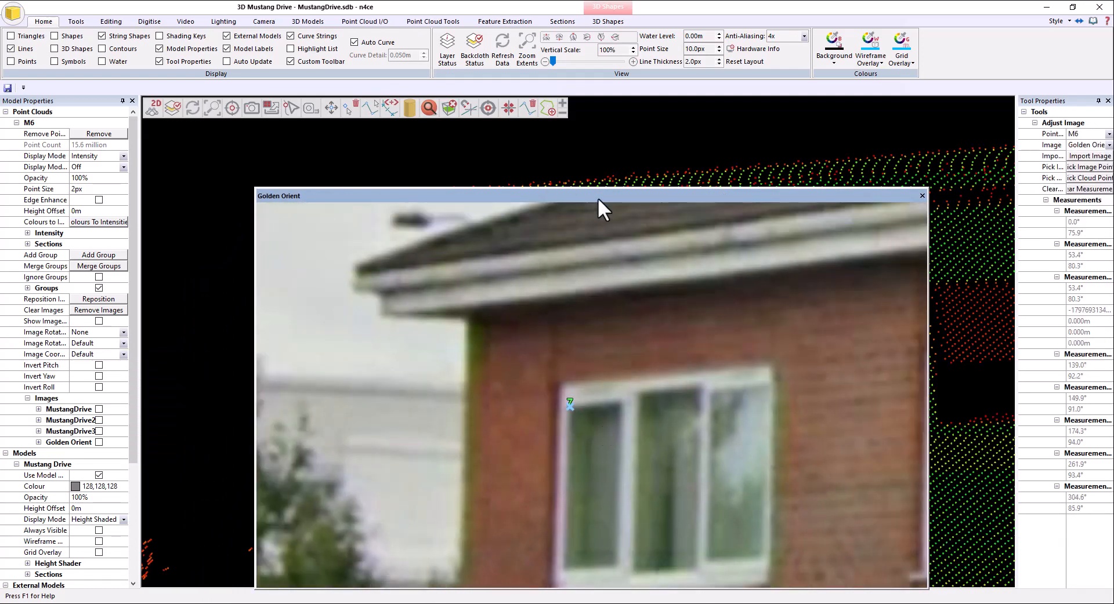
Step: Pan the photo to check the marked window corner, the tree and the lamp post
{"action": "left_click_drag", "start_coordinate": [652, 197], "coordinate": [632, 189]}
{"action": "scroll", "coordinate": [652, 371], "scroll_direction": "down", "scroll_amount": 3}
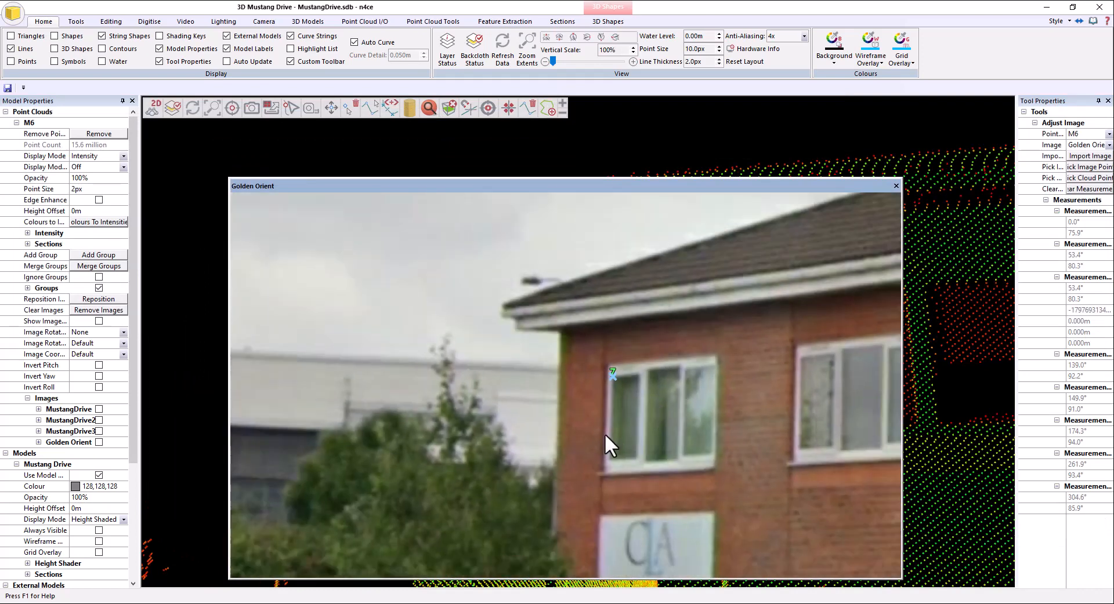
{"action": "scroll", "coordinate": [604, 439], "scroll_direction": "up", "scroll_amount": 2}
{"action": "left_click_drag", "start_coordinate": [596, 437], "coordinate": [440, 322]}
{"action": "scroll", "coordinate": [524, 381], "scroll_direction": "down", "scroll_amount": 2}
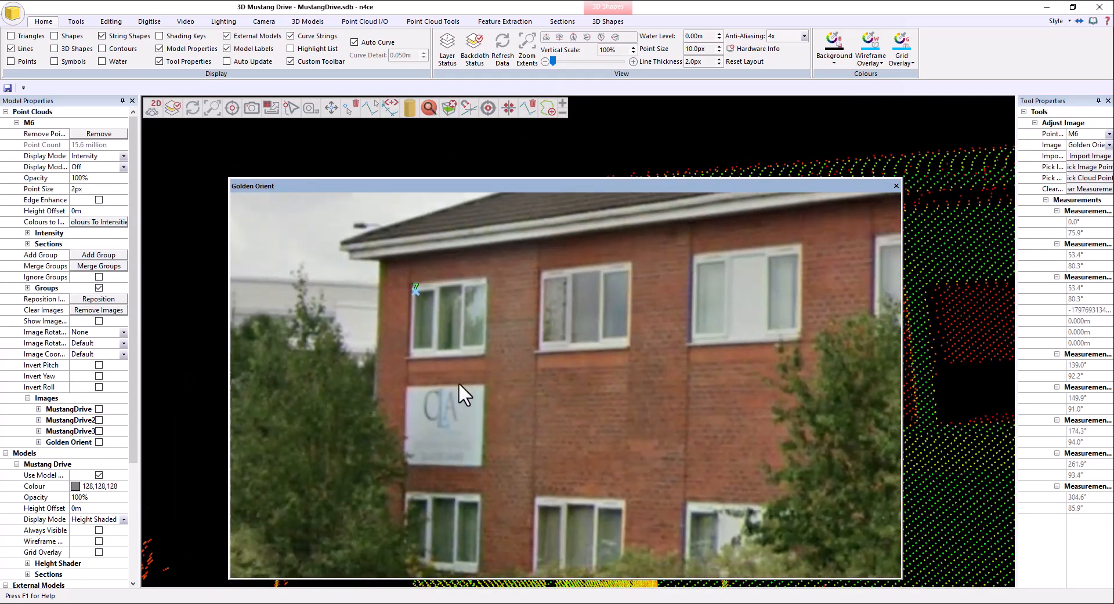
{"action": "scroll", "coordinate": [502, 402], "scroll_direction": "down", "scroll_amount": 3}
{"action": "left_click_drag", "start_coordinate": [717, 429], "coordinate": [551, 393]}
{"action": "left_click_drag", "start_coordinate": [586, 184], "coordinate": [588, 184]}
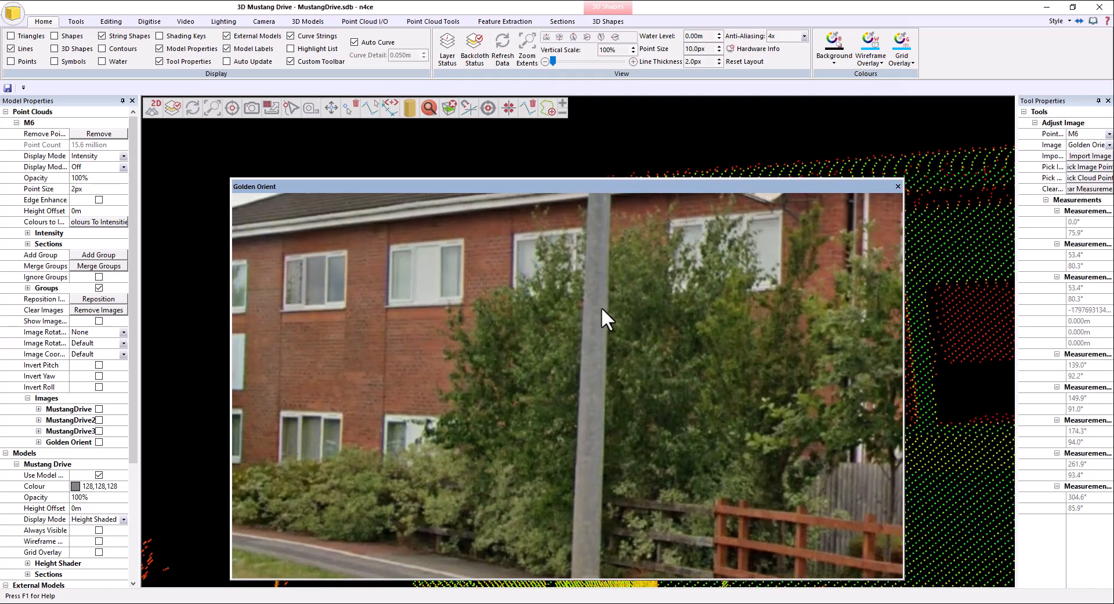
{"action": "scroll", "coordinate": [601, 307], "scroll_direction": "down", "scroll_amount": 4}
Step: Review markers 1 and 2 on the restaurant facade, then close the Golden Orient photo
{"action": "mouse_move", "coordinate": [795, 297]}
{"action": "left_mouse_down"}
{"action": "mouse_move", "coordinate": [625, 297]}
{"action": "mouse_move", "coordinate": [409, 322]}
{"action": "left_mouse_up"}
{"action": "left_click_drag", "start_coordinate": [754, 322], "coordinate": [528, 299]}
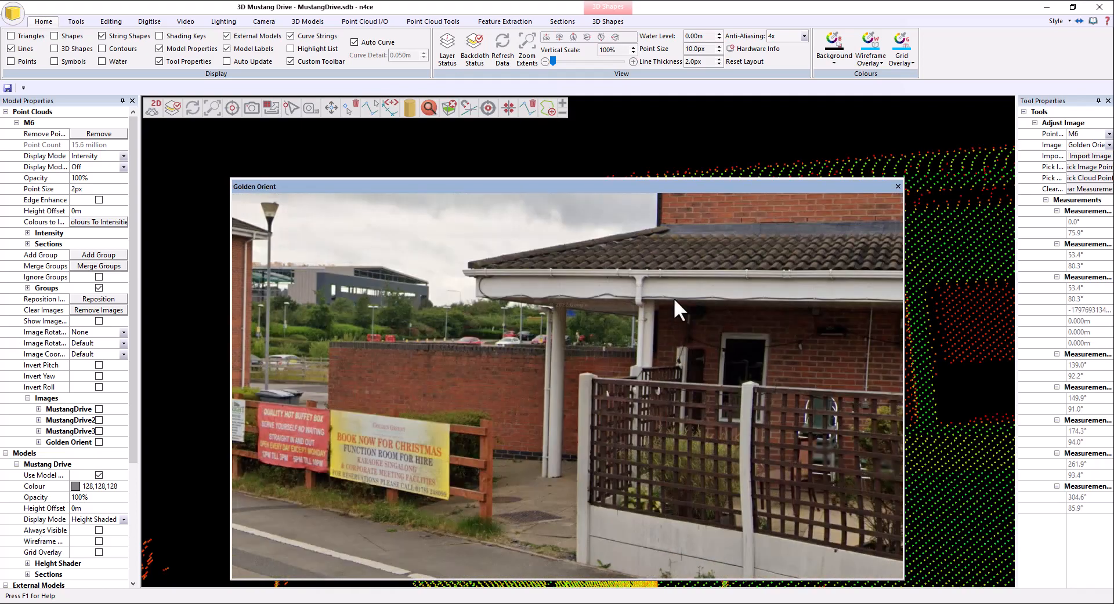
{"action": "left_click_drag", "start_coordinate": [673, 298], "coordinate": [522, 353]}
{"action": "left_click_drag", "start_coordinate": [589, 354], "coordinate": [553, 491]}
{"action": "left_click_drag", "start_coordinate": [757, 245], "coordinate": [635, 328]}
{"action": "left_click_drag", "start_coordinate": [738, 319], "coordinate": [468, 311]}
{"action": "left_click_drag", "start_coordinate": [650, 326], "coordinate": [552, 335]}
{"action": "mouse_move", "coordinate": [702, 346]}
{"action": "left_mouse_down"}
{"action": "mouse_move", "coordinate": [459, 342]}
{"action": "mouse_move", "coordinate": [711, 368]}
{"action": "left_mouse_up"}
{"action": "left_click_drag", "start_coordinate": [286, 342], "coordinate": [518, 350]}
{"action": "left_click_drag", "start_coordinate": [725, 380], "coordinate": [290, 354]}
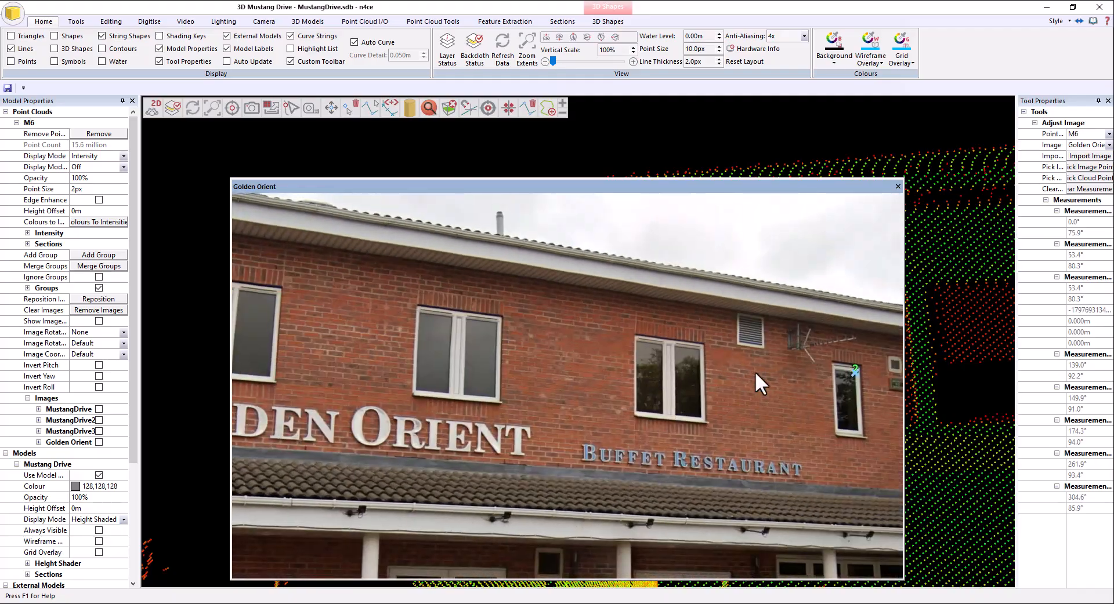
{"action": "left_click_drag", "start_coordinate": [754, 371], "coordinate": [675, 365]}
{"action": "left_click", "coordinate": [898, 186]}
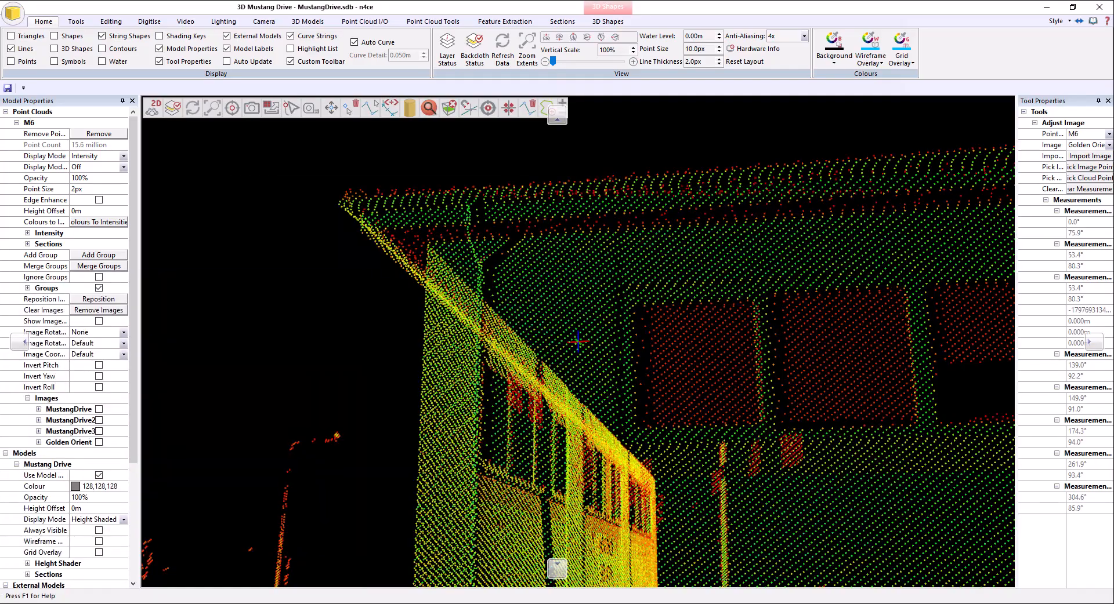
Step: Orbit the point cloud so the Golden Orient building's front faces the camera
{"action": "left_click_drag", "start_coordinate": [445, 347], "coordinate": [684, 359]}
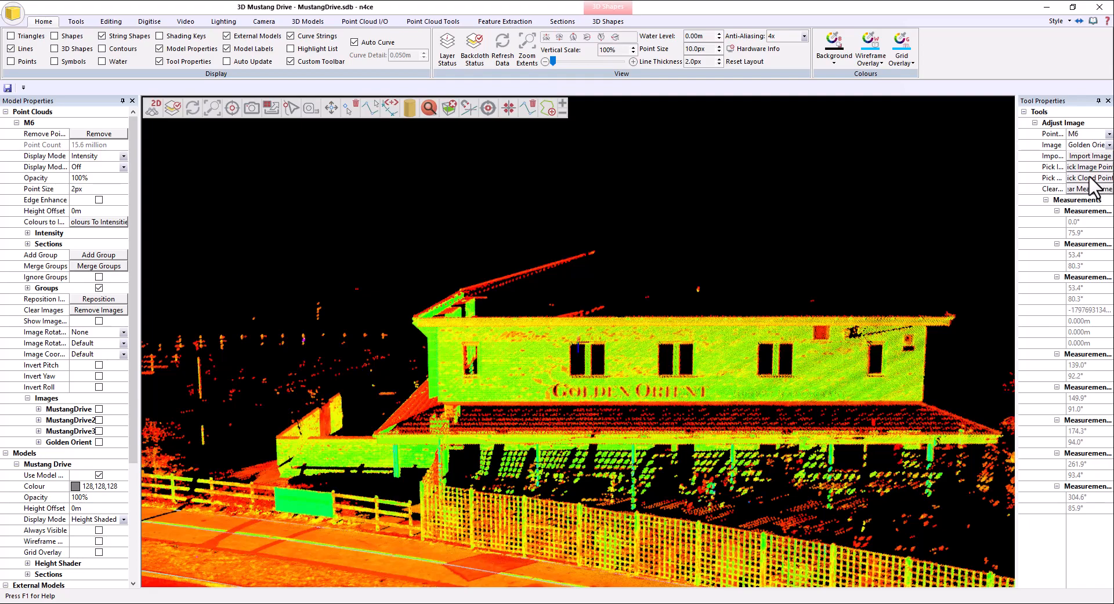
Step: Enable Pick Cloud Points and pick the cloud point at the window corner matching marker 1
{"action": "left_click", "coordinate": [1090, 178]}
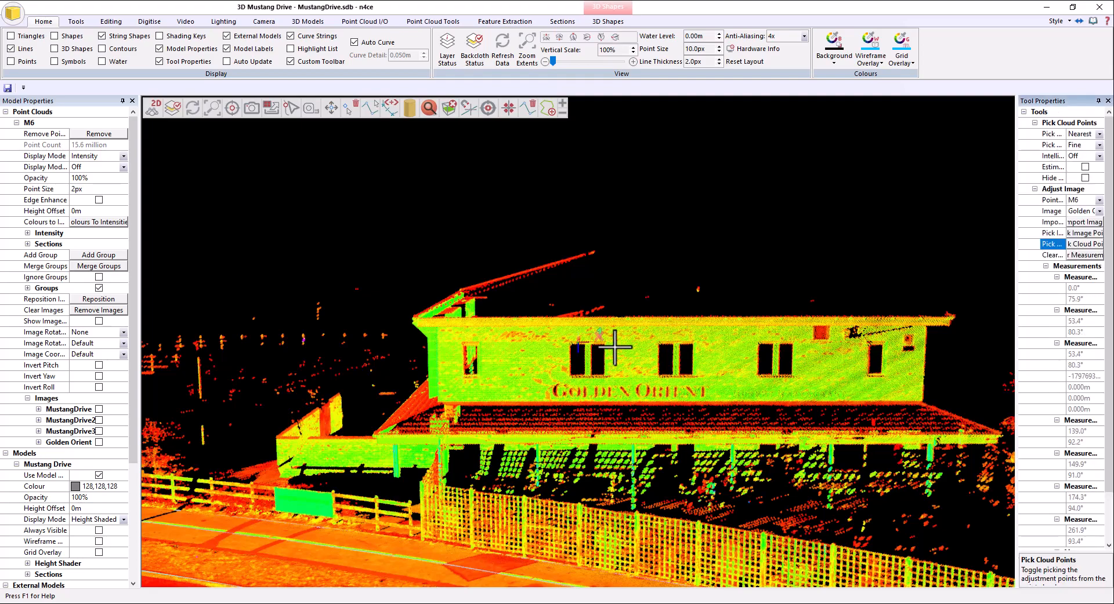
{"action": "scroll", "coordinate": [440, 343], "scroll_direction": "up", "scroll_amount": 5}
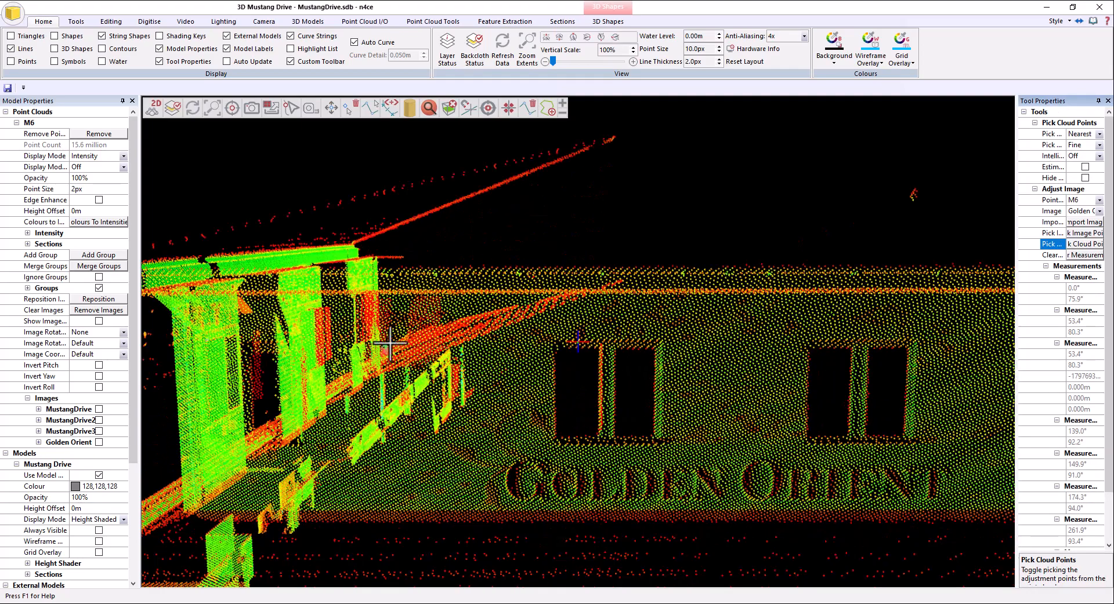
{"action": "middle_click_drag", "start_coordinate": [386, 347], "coordinate": [668, 346]}
{"action": "mouse_move", "coordinate": [582, 353]}
{"action": "middle_mouse_down"}
{"action": "mouse_move", "coordinate": [603, 348]}
{"action": "mouse_move", "coordinate": [567, 360]}
{"action": "middle_mouse_up"}
{"action": "scroll", "coordinate": [569, 353], "scroll_direction": "up", "scroll_amount": 5}
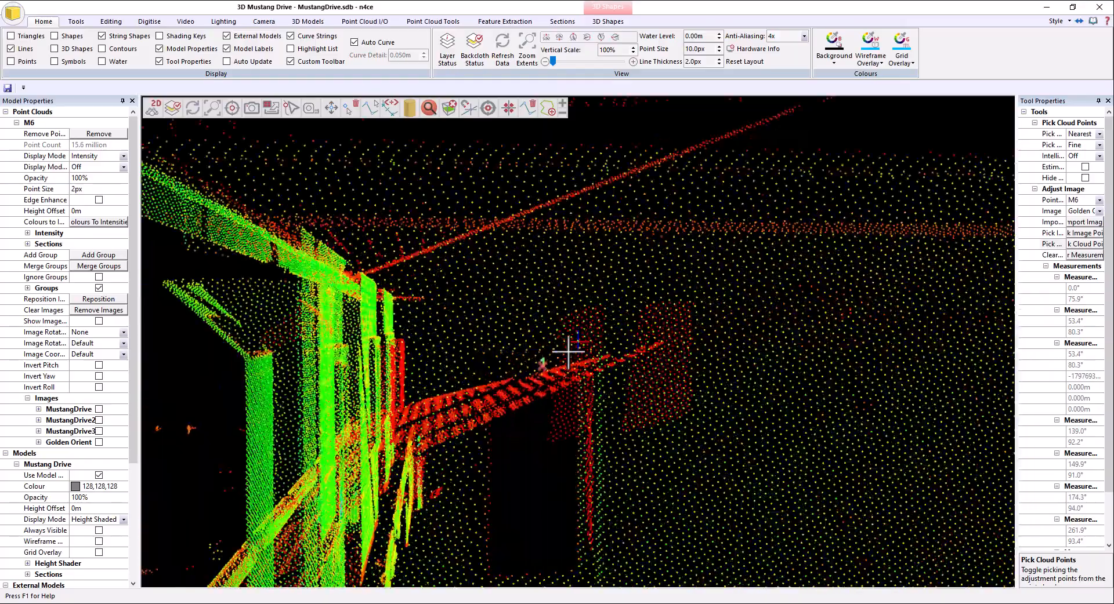
{"action": "mouse_move", "coordinate": [496, 372]}
{"action": "middle_mouse_down"}
{"action": "mouse_move", "coordinate": [533, 327]}
{"action": "mouse_move", "coordinate": [508, 368]}
{"action": "middle_mouse_up"}
{"action": "left_click", "coordinate": [577, 343]}
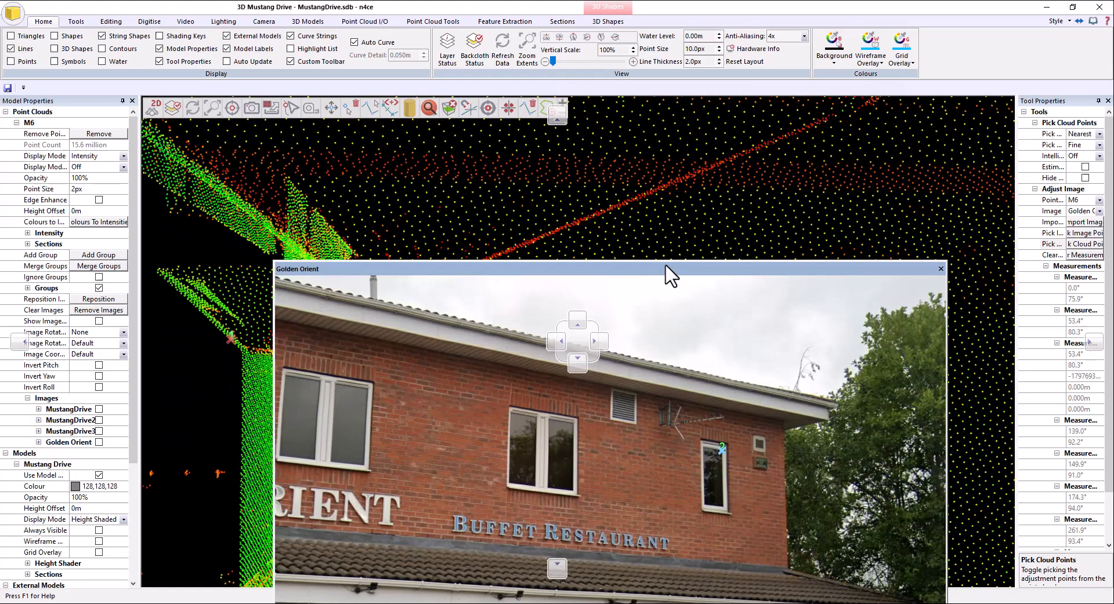
{"action": "mouse_move", "coordinate": [663, 266]}
{"action": "left_mouse_down"}
{"action": "mouse_move", "coordinate": [770, 233]}
{"action": "mouse_move", "coordinate": [715, 205]}
{"action": "left_mouse_up"}
{"action": "middle_click_drag", "start_coordinate": [587, 411], "coordinate": [1006, 434]}
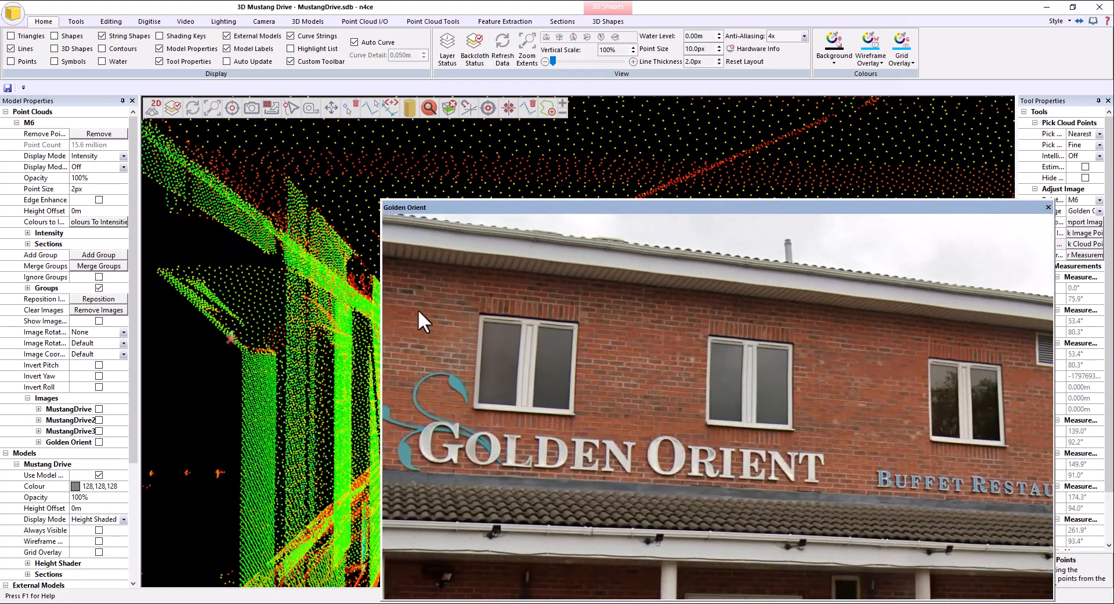
{"action": "mouse_move", "coordinate": [420, 310]}
{"action": "middle_mouse_down"}
{"action": "mouse_move", "coordinate": [756, 371]}
{"action": "mouse_move", "coordinate": [875, 319]}
{"action": "middle_mouse_up"}
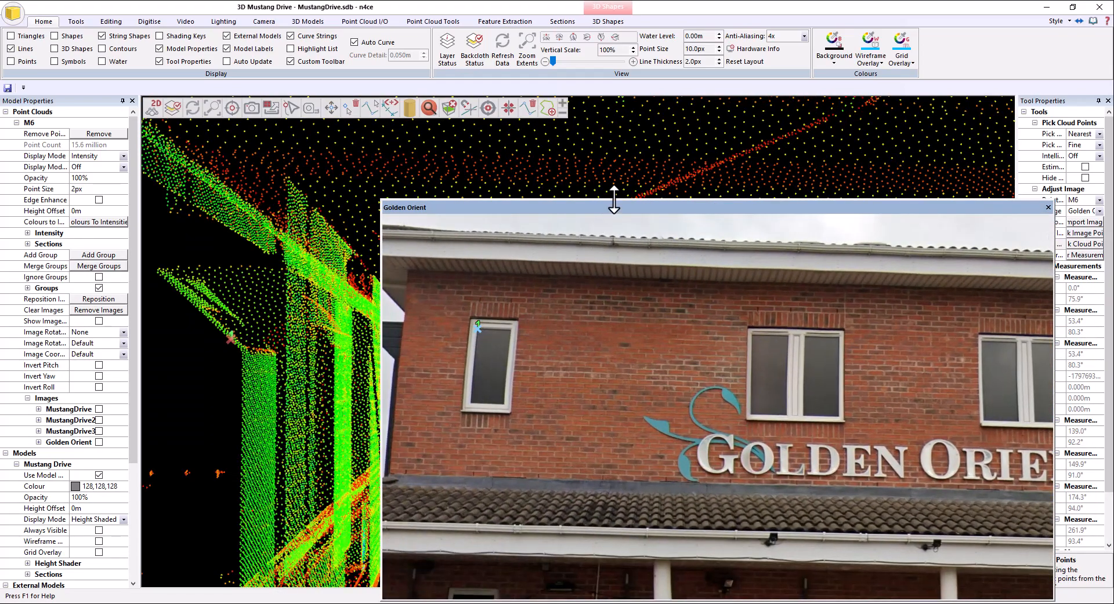
{"action": "left_click_drag", "start_coordinate": [615, 207], "coordinate": [0, 382]}
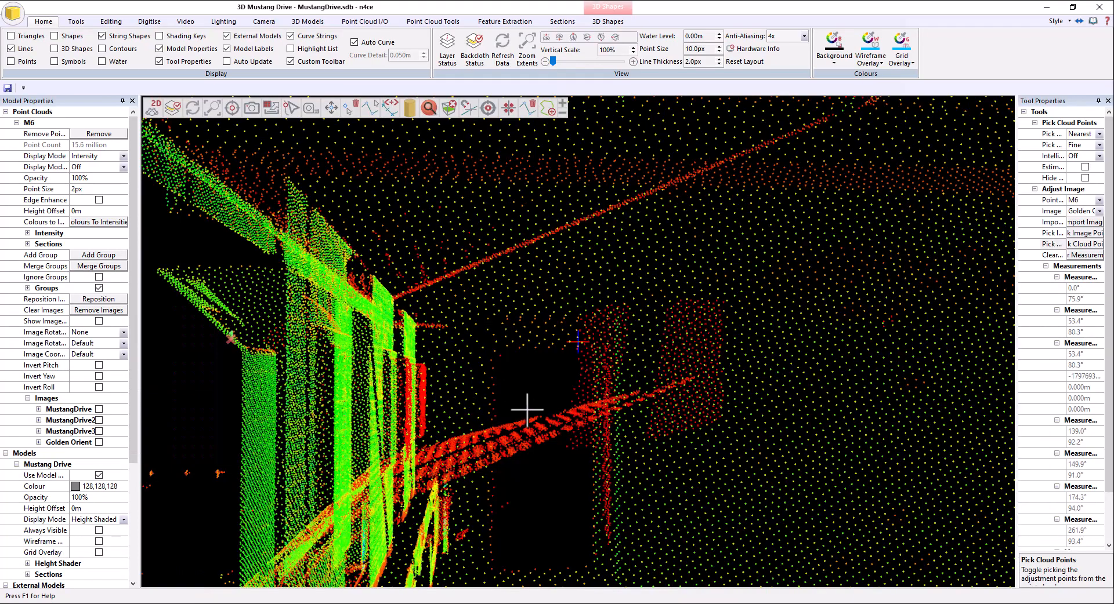
{"action": "mouse_move", "coordinate": [526, 410]}
{"action": "middle_mouse_down"}
{"action": "mouse_move", "coordinate": [515, 424]}
{"action": "mouse_move", "coordinate": [667, 415]}
{"action": "middle_mouse_up"}
{"action": "left_click", "coordinate": [495, 355]}
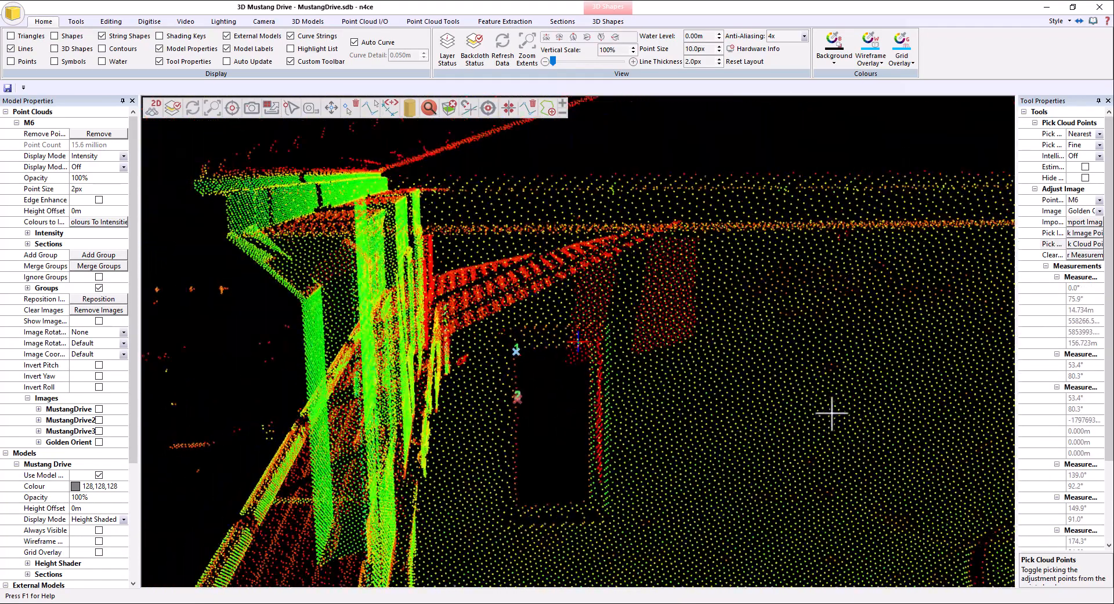
Step: Pick the wall cloud point matching photo marker 2, then close the photo window
{"action": "middle_click_drag", "start_coordinate": [832, 413], "coordinate": [650, 374]}
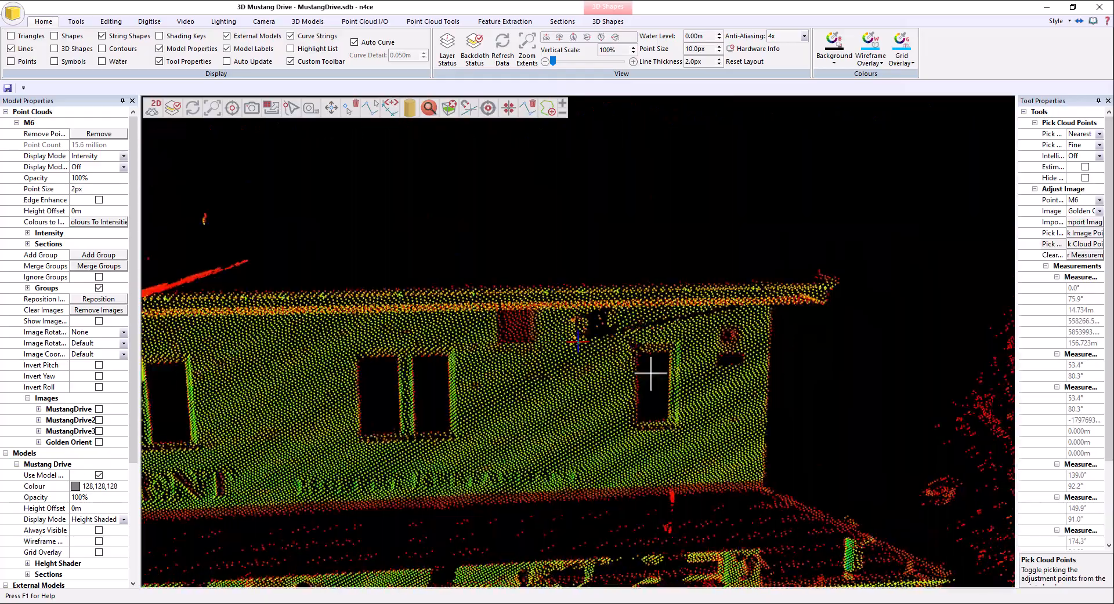
{"action": "scroll", "coordinate": [663, 355], "scroll_direction": "up", "scroll_amount": 5}
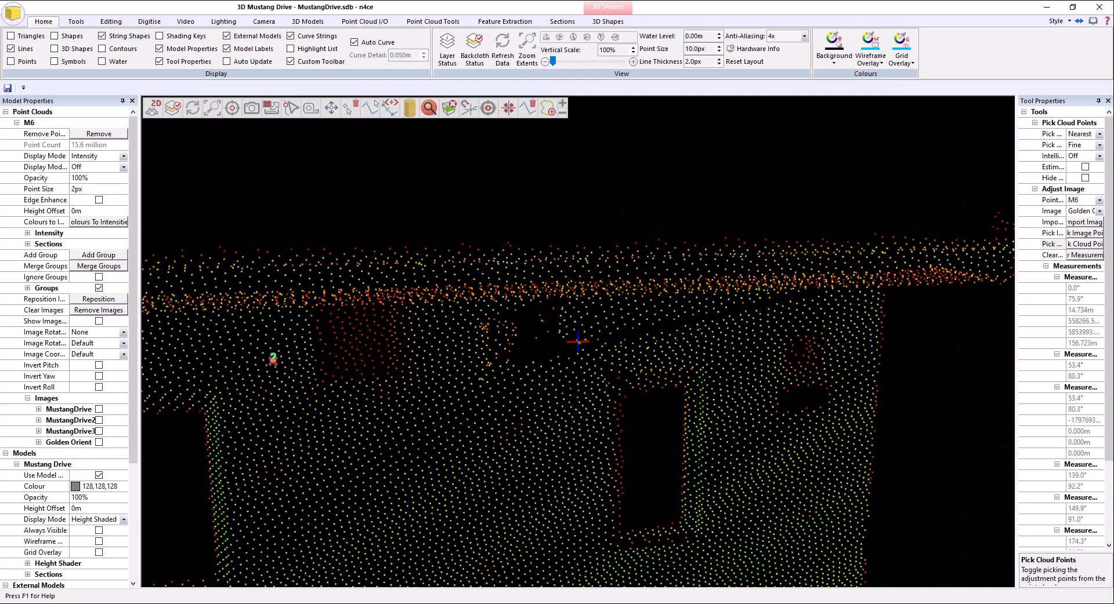
{"action": "left_click_drag", "start_coordinate": [0, 199], "coordinate": [355, 142]}
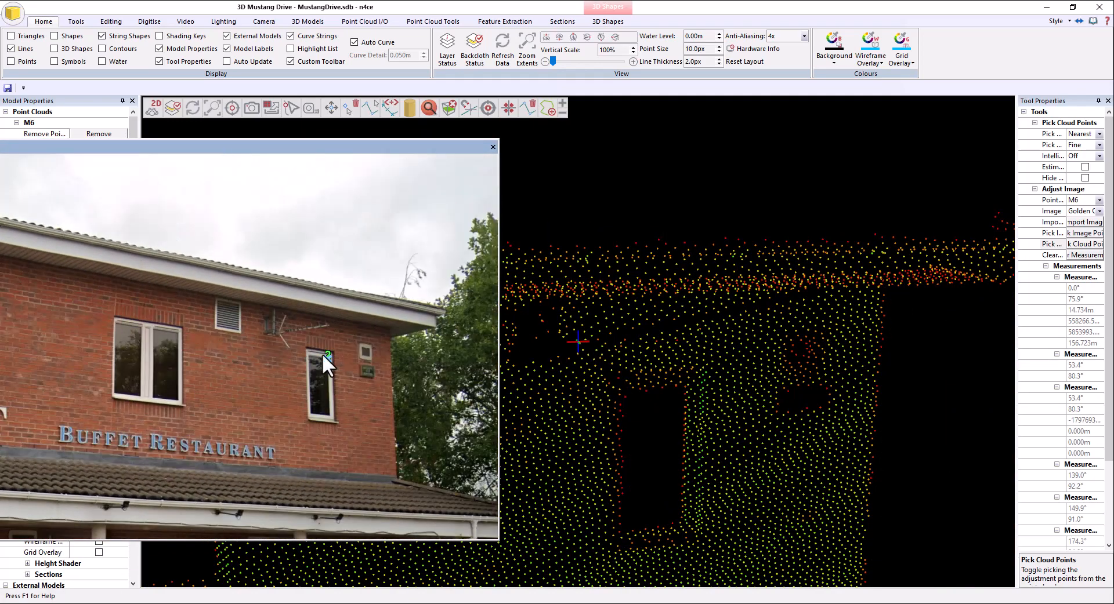
{"action": "scroll", "coordinate": [323, 354], "scroll_direction": "up", "scroll_amount": 3}
{"action": "scroll", "coordinate": [686, 384], "scroll_direction": "up", "scroll_amount": 2}
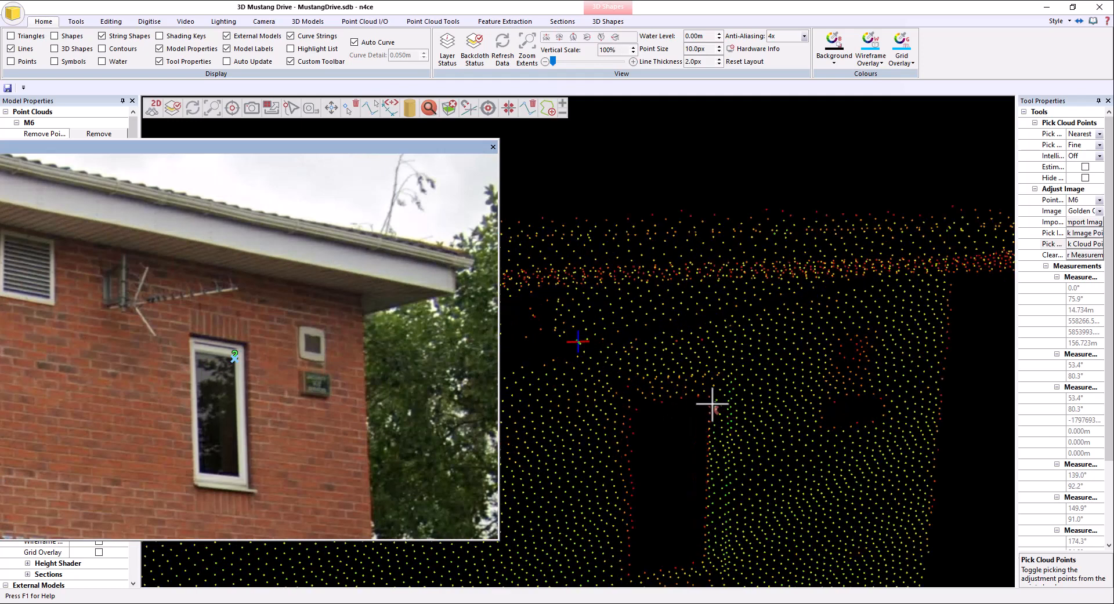
{"action": "left_click", "coordinate": [709, 398]}
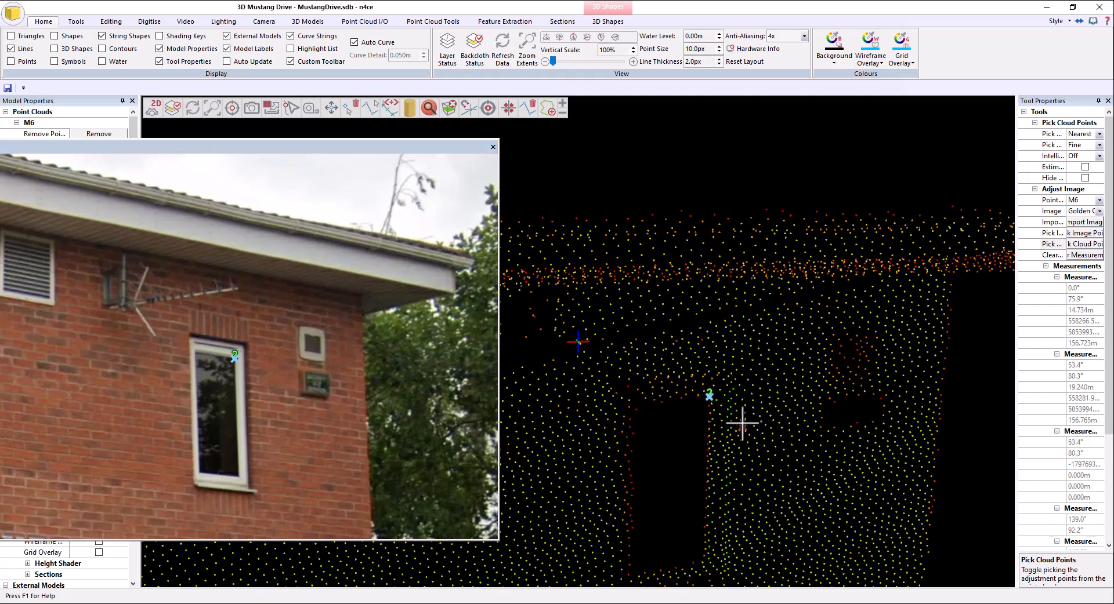
{"action": "scroll", "coordinate": [742, 423], "scroll_direction": "down", "scroll_amount": 3}
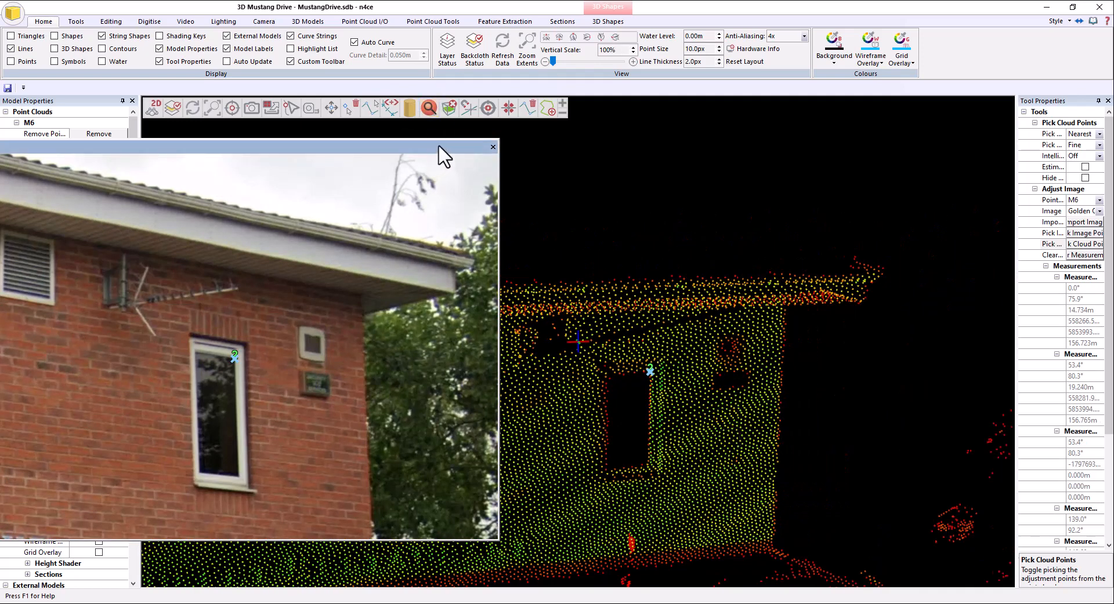
{"action": "left_click", "coordinate": [493, 147]}
{"action": "left_click_drag", "start_coordinate": [628, 392], "coordinate": [748, 392]}
{"action": "scroll", "coordinate": [748, 393], "scroll_direction": "down", "scroll_amount": 6}
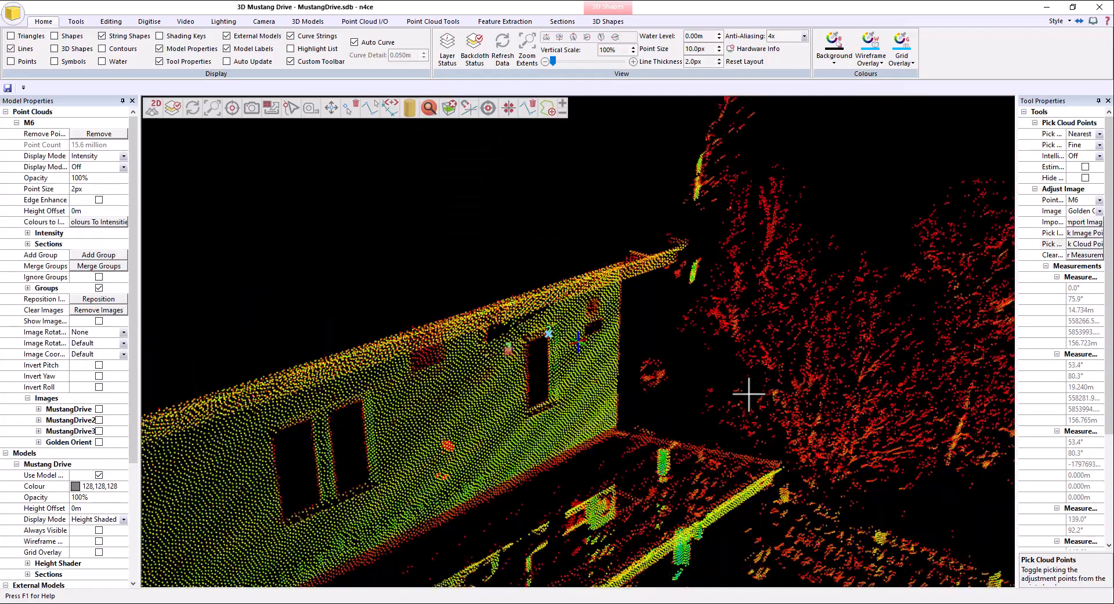
Step: Bring the roundabout lamp post into the cloud view and show marker 3 in the photo
{"action": "middle_click_drag", "start_coordinate": [766, 390], "coordinate": [522, 401]}
{"action": "scroll", "coordinate": [628, 403], "scroll_direction": "down", "scroll_amount": 2}
{"action": "left_click_drag", "start_coordinate": [628, 403], "coordinate": [812, 421]}
{"action": "middle_click_drag", "start_coordinate": [812, 420], "coordinate": [535, 366]}
{"action": "left_click_drag", "start_coordinate": [770, 289], "coordinate": [767, 293]}
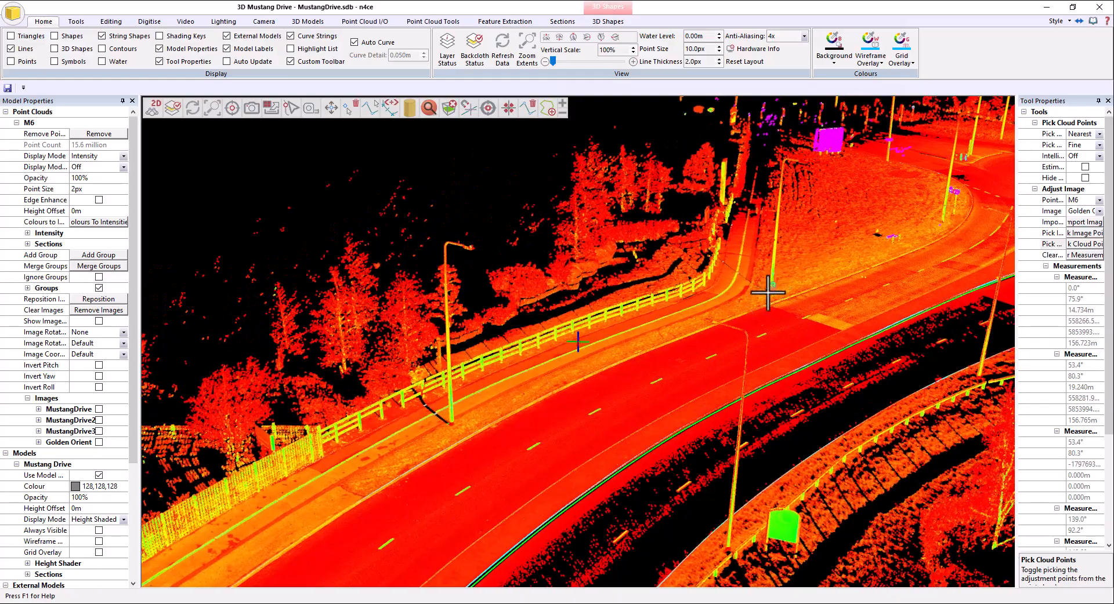
{"action": "middle_click", "coordinate": [768, 290]}
{"action": "scroll", "coordinate": [604, 363], "scroll_direction": "up", "scroll_amount": 8}
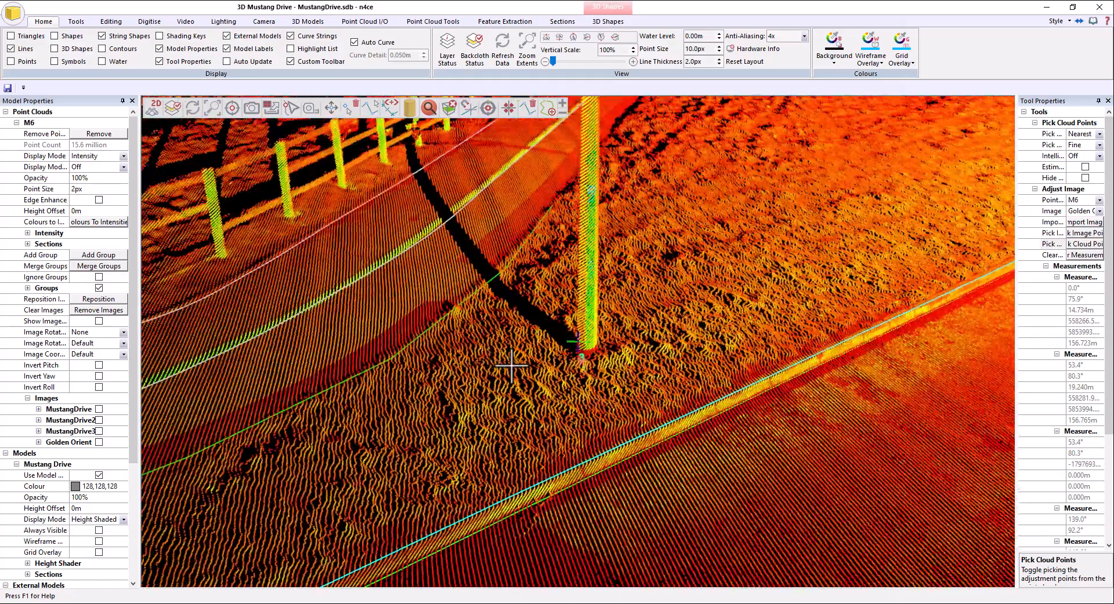
{"action": "left_click_drag", "start_coordinate": [514, 368], "coordinate": [602, 344]}
{"action": "left_click_drag", "start_coordinate": [0, 198], "coordinate": [336, 141]}
{"action": "scroll", "coordinate": [328, 403], "scroll_direction": "down", "scroll_amount": 6}
{"action": "left_click_drag", "start_coordinate": [329, 402], "coordinate": [379, 332]}
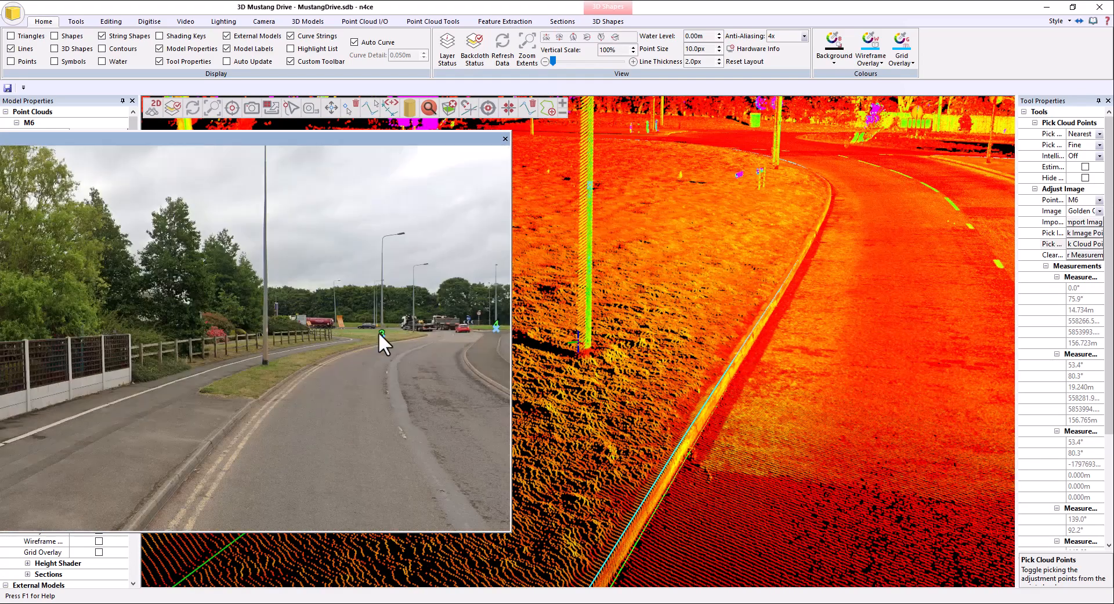
{"action": "left_click_drag", "start_coordinate": [504, 341], "coordinate": [366, 333]}
{"action": "scroll", "coordinate": [367, 333], "scroll_direction": "up", "scroll_amount": 2}
{"action": "scroll", "coordinate": [145, 335], "scroll_direction": "up", "scroll_amount": 8}
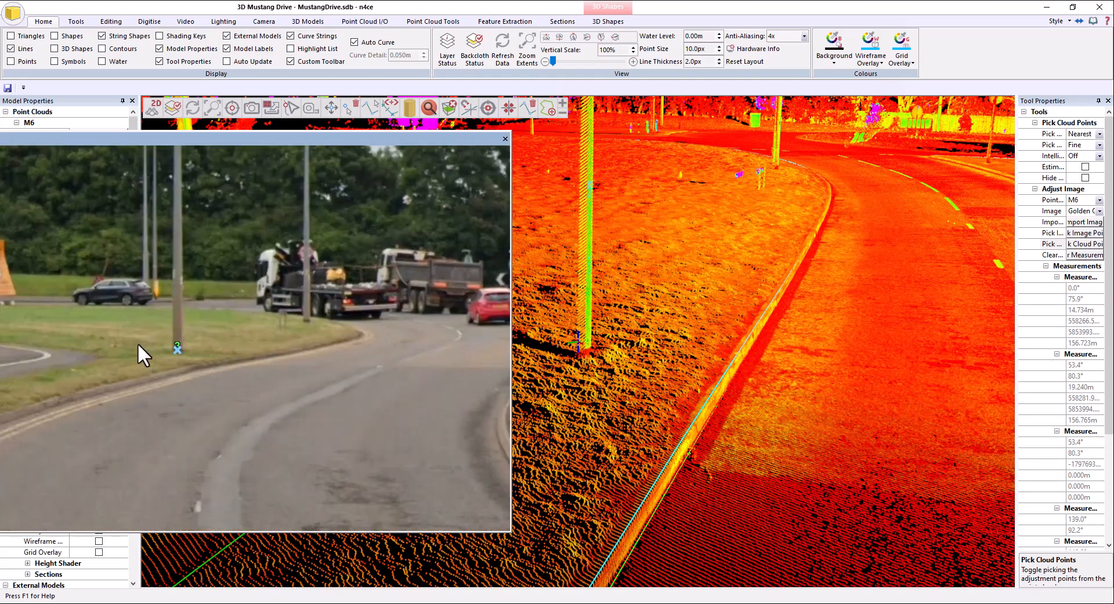
{"action": "scroll", "coordinate": [179, 356], "scroll_direction": "up", "scroll_amount": 3}
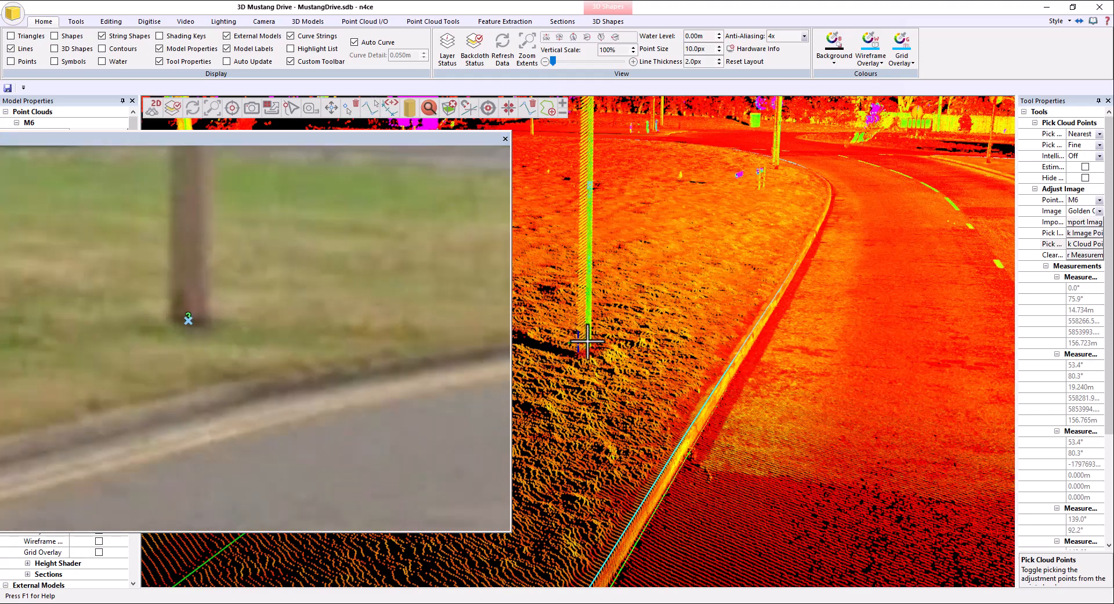
Step: Pick the cloud point at the lamp-post base matching marker 3
{"action": "middle_click_drag", "start_coordinate": [576, 337], "coordinate": [587, 341]}
{"action": "left_click_drag", "start_coordinate": [463, 139], "coordinate": [0, 191]}
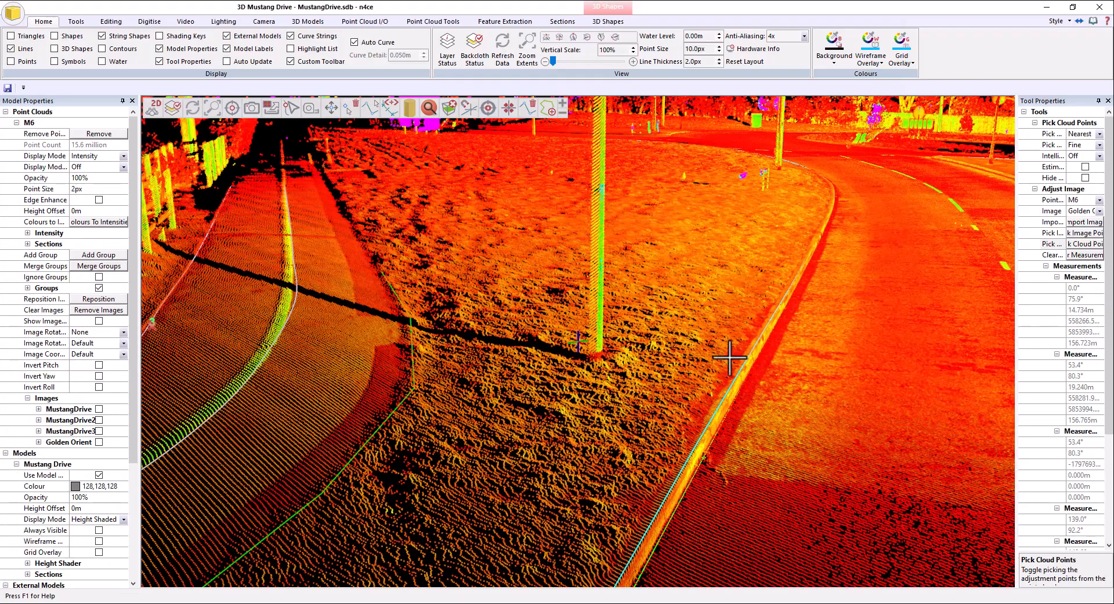
{"action": "scroll", "coordinate": [597, 360], "scroll_direction": "up", "scroll_amount": 5}
{"action": "scroll", "coordinate": [613, 381], "scroll_direction": "down", "scroll_amount": 5}
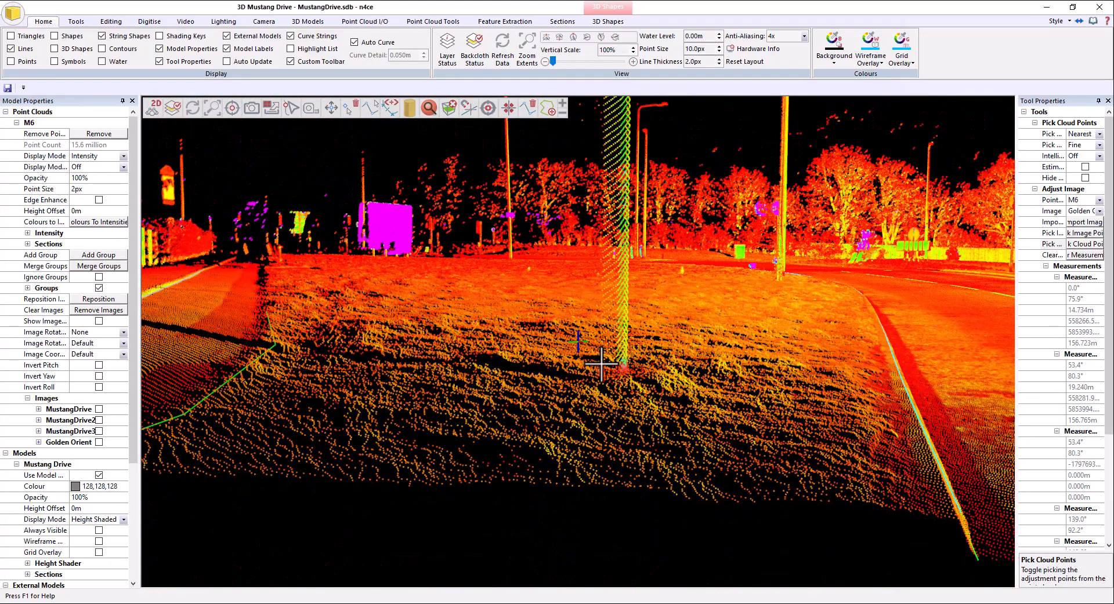
{"action": "left_click", "coordinate": [639, 384]}
Step: Dock the Golden Orient photo beside the point cloud, showing the marked lamp post
{"action": "middle_click_drag", "start_coordinate": [643, 406], "coordinate": [647, 426]}
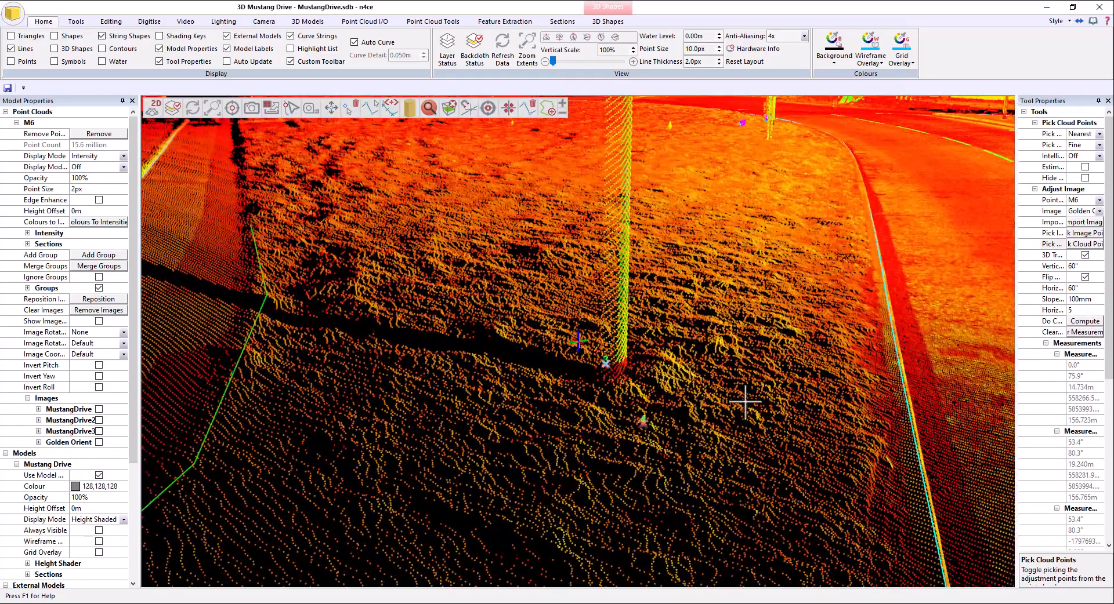
{"action": "middle_click_drag", "start_coordinate": [745, 401], "coordinate": [667, 397]}
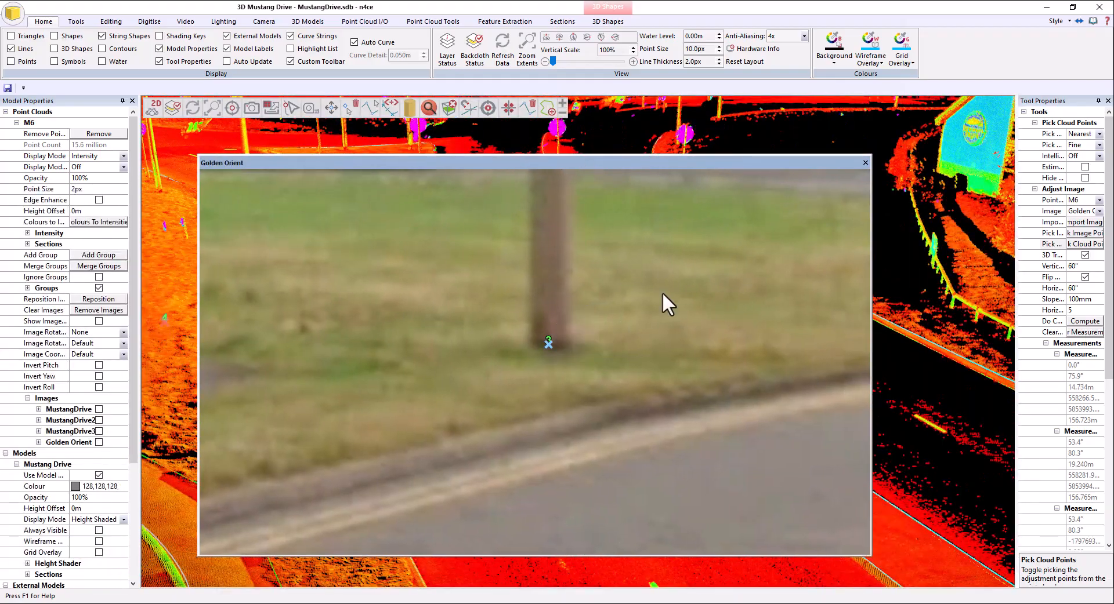
{"action": "scroll", "coordinate": [688, 406], "scroll_direction": "down", "scroll_amount": 8}
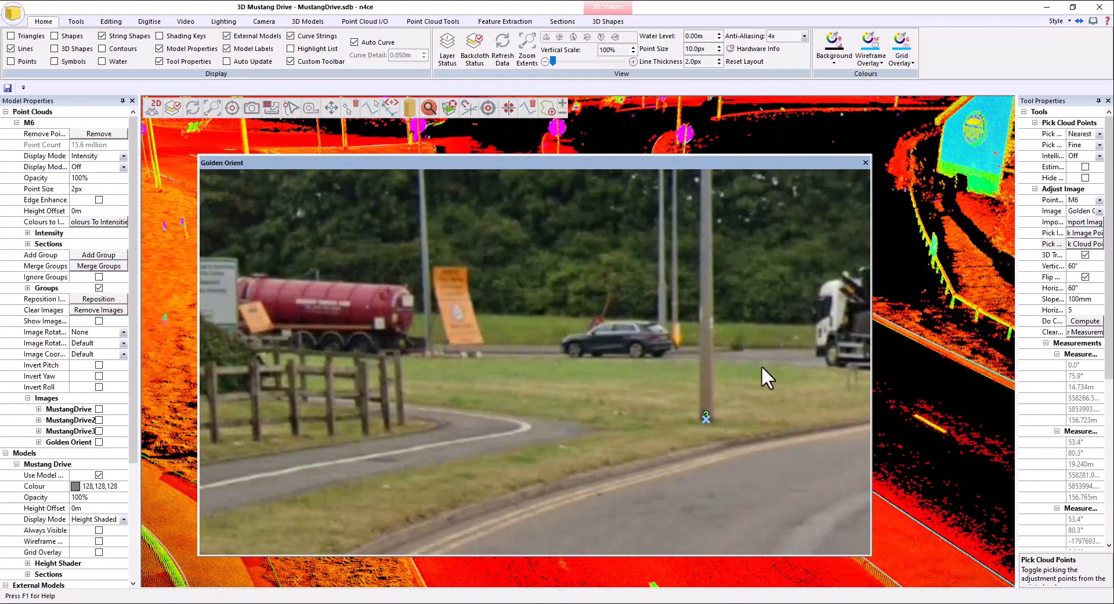
{"action": "mouse_move", "coordinate": [718, 366]}
{"action": "middle_mouse_down"}
{"action": "mouse_move", "coordinate": [496, 351]}
{"action": "mouse_move", "coordinate": [583, 335]}
{"action": "mouse_move", "coordinate": [672, 370]}
{"action": "middle_mouse_up"}
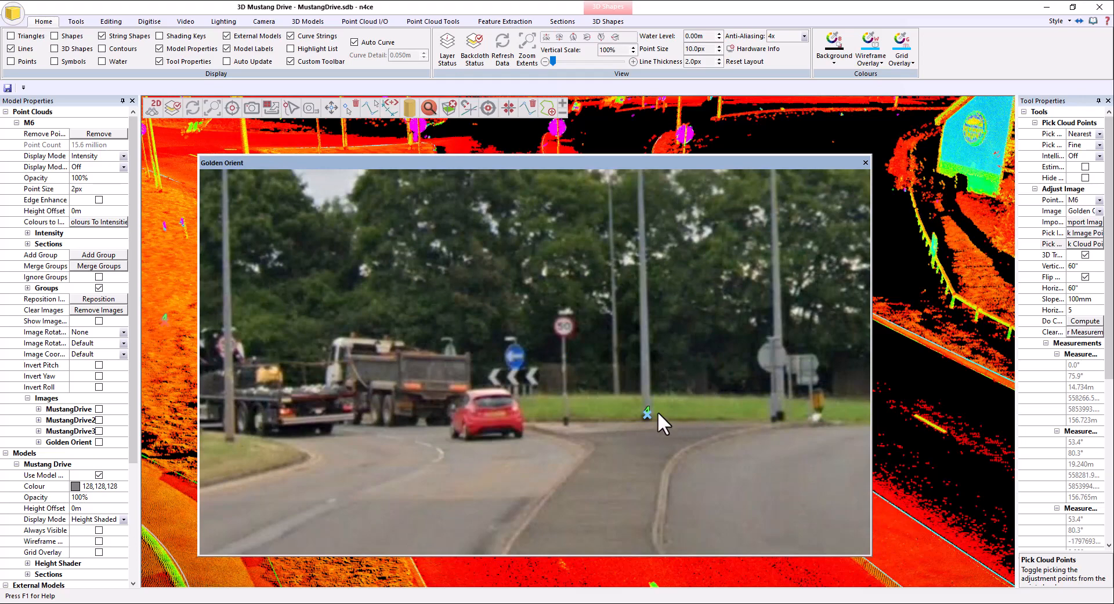
{"action": "left_click_drag", "start_coordinate": [708, 160], "coordinate": [557, 343]}
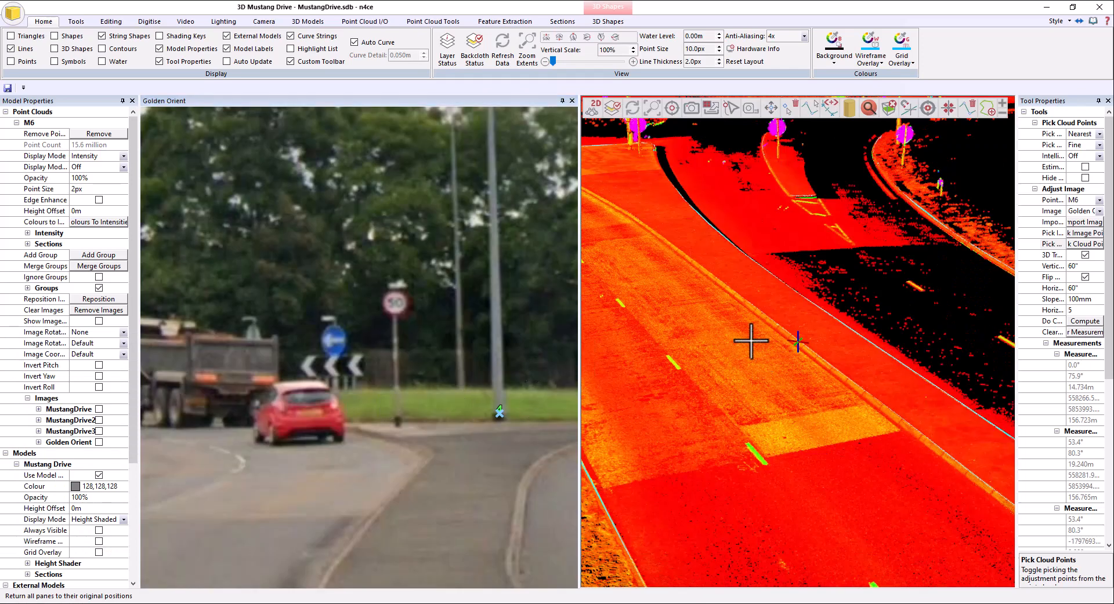
Step: Zoom in on the lamp-post base and set Pick Precision to Course
{"action": "scroll", "coordinate": [820, 318], "scroll_direction": "down", "scroll_amount": 1}
{"action": "middle_click_drag", "start_coordinate": [802, 326], "coordinate": [860, 398]}
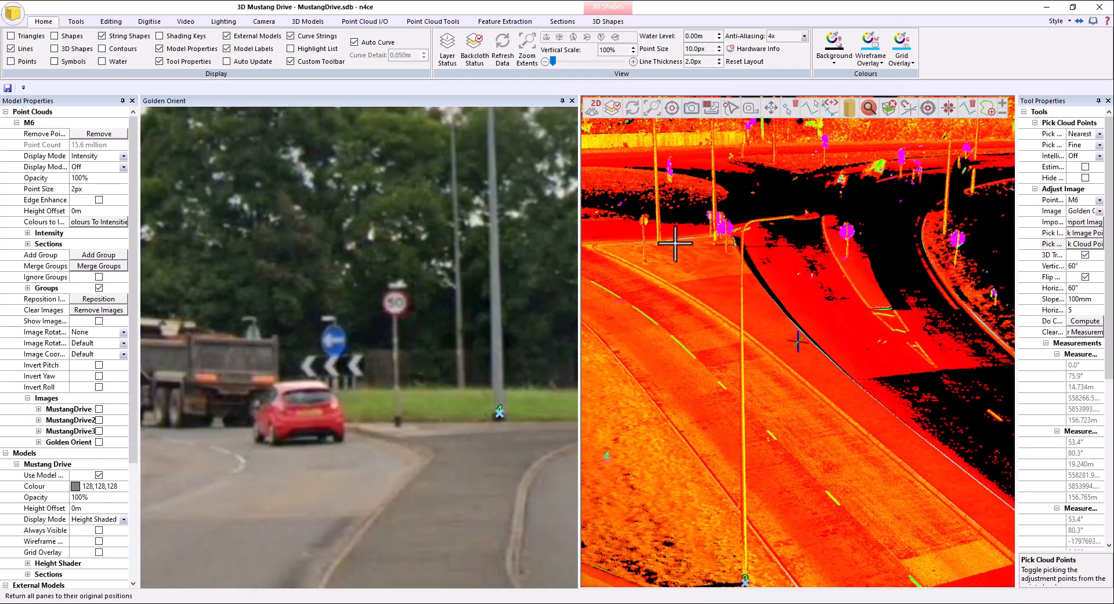
{"action": "double_click", "coordinate": [658, 245]}
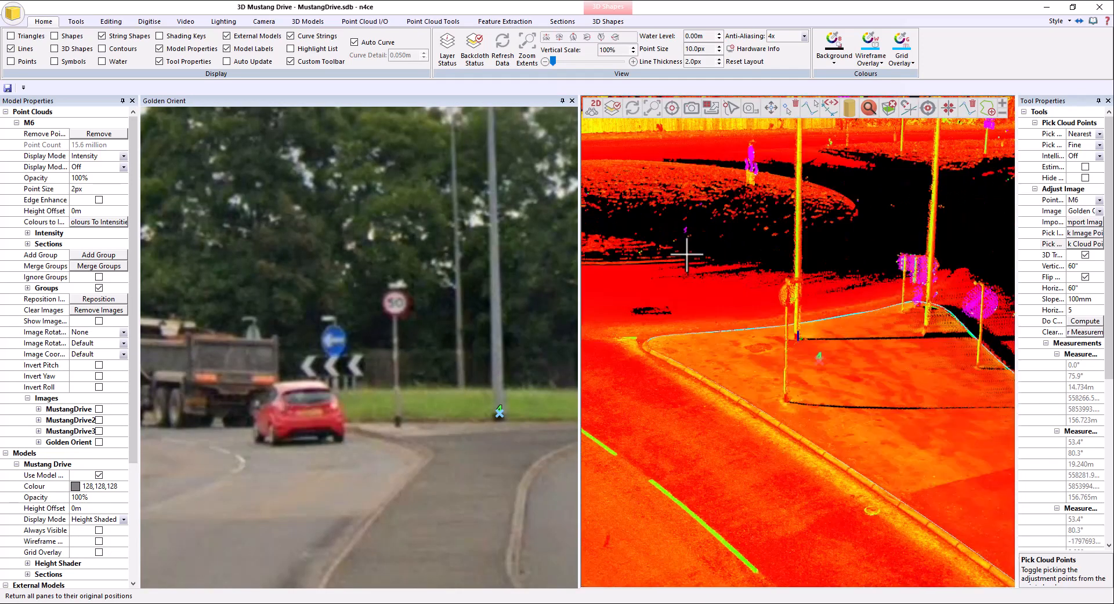
{"action": "scroll", "coordinate": [790, 356], "scroll_direction": "up", "scroll_amount": 6}
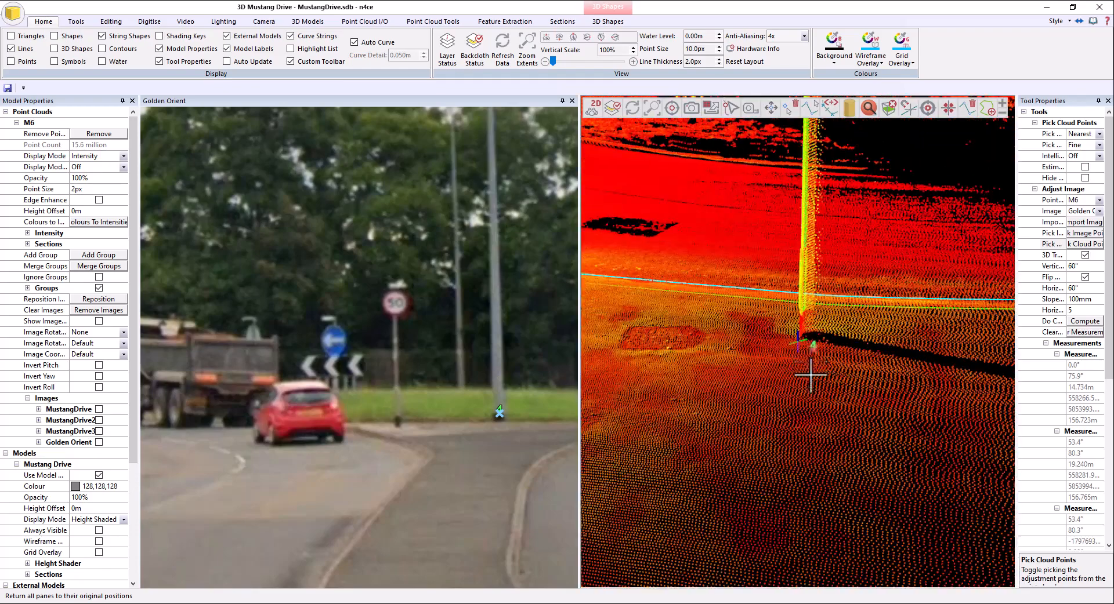
{"action": "scroll", "coordinate": [804, 331], "scroll_direction": "up", "scroll_amount": 2}
{"action": "mouse_move", "coordinate": [833, 365]}
{"action": "middle_mouse_down"}
{"action": "mouse_move", "coordinate": [841, 346]}
{"action": "mouse_move", "coordinate": [841, 378]}
{"action": "middle_mouse_up"}
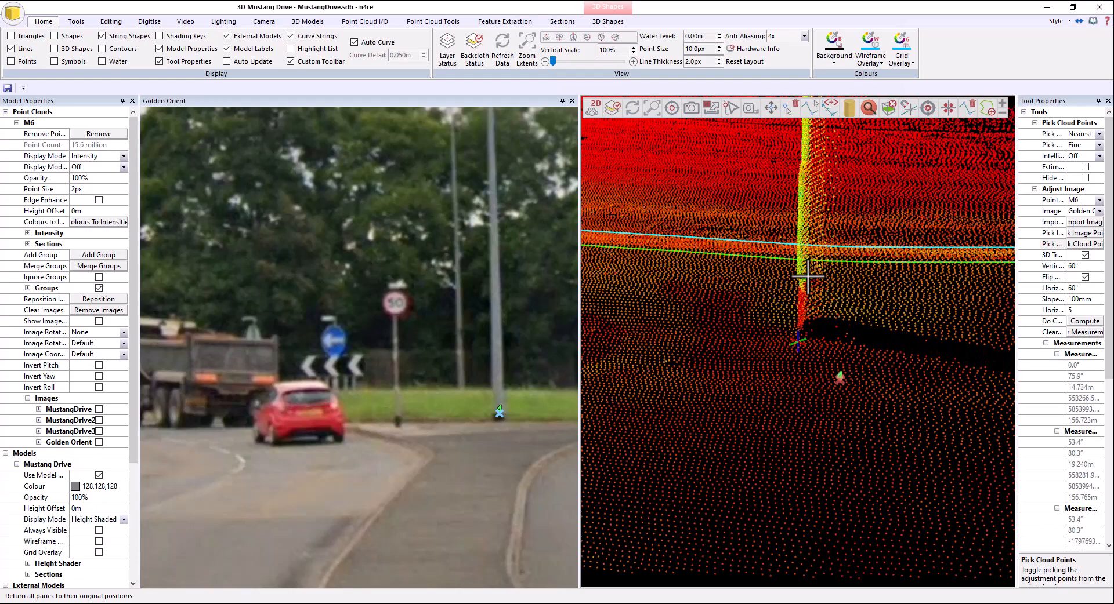
{"action": "middle_click_drag", "start_coordinate": [828, 376], "coordinate": [806, 306]}
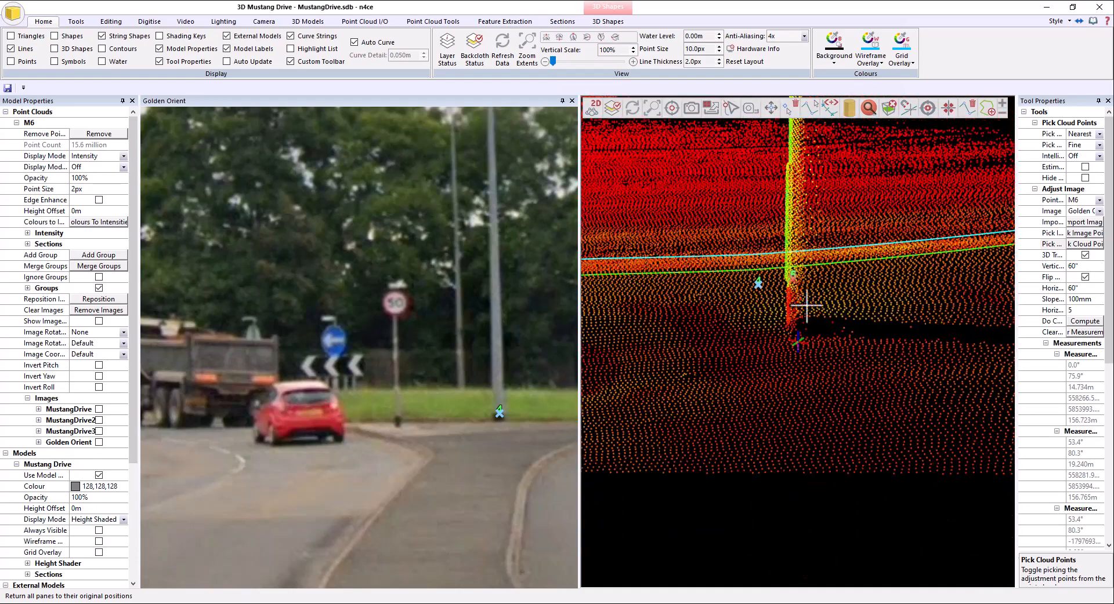
{"action": "mouse_move", "coordinate": [864, 364]}
{"action": "middle_mouse_down"}
{"action": "mouse_move", "coordinate": [836, 366]}
{"action": "mouse_move", "coordinate": [851, 364]}
{"action": "middle_mouse_up"}
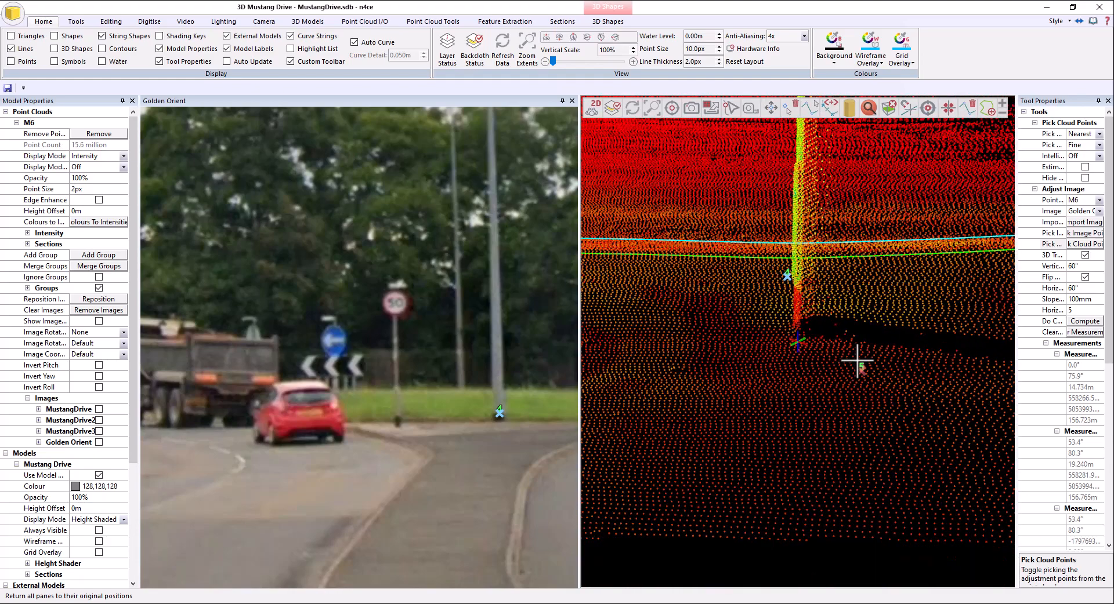
{"action": "left_click", "coordinate": [1099, 146]}
{"action": "middle_click_drag", "start_coordinate": [838, 303], "coordinate": [809, 284]}
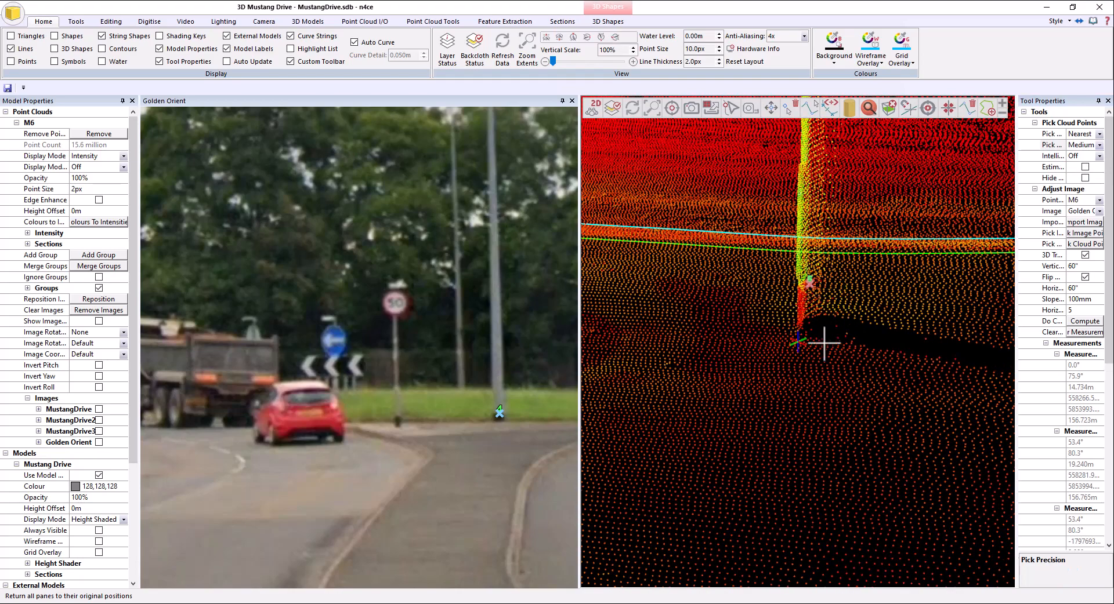
{"action": "middle_click_drag", "start_coordinate": [824, 343], "coordinate": [836, 307]}
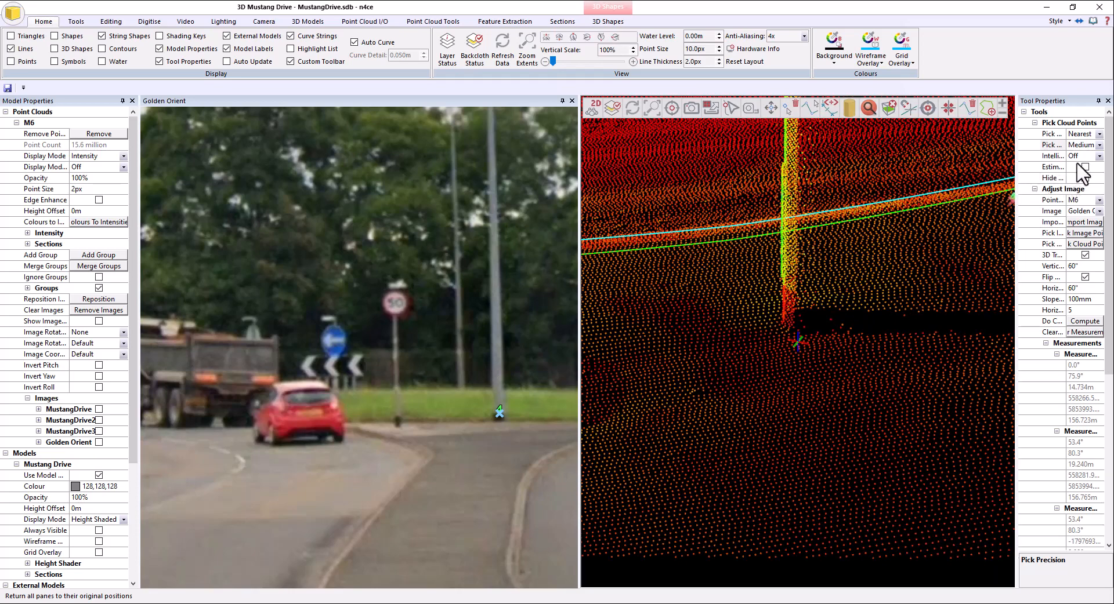
{"action": "left_click", "coordinate": [1099, 146]}
{"action": "left_click", "coordinate": [1078, 173]}
Step: Survey the cloud along the road kerb to the far barrier and look around the panorama
{"action": "middle_click_drag", "start_coordinate": [914, 299], "coordinate": [881, 291]}
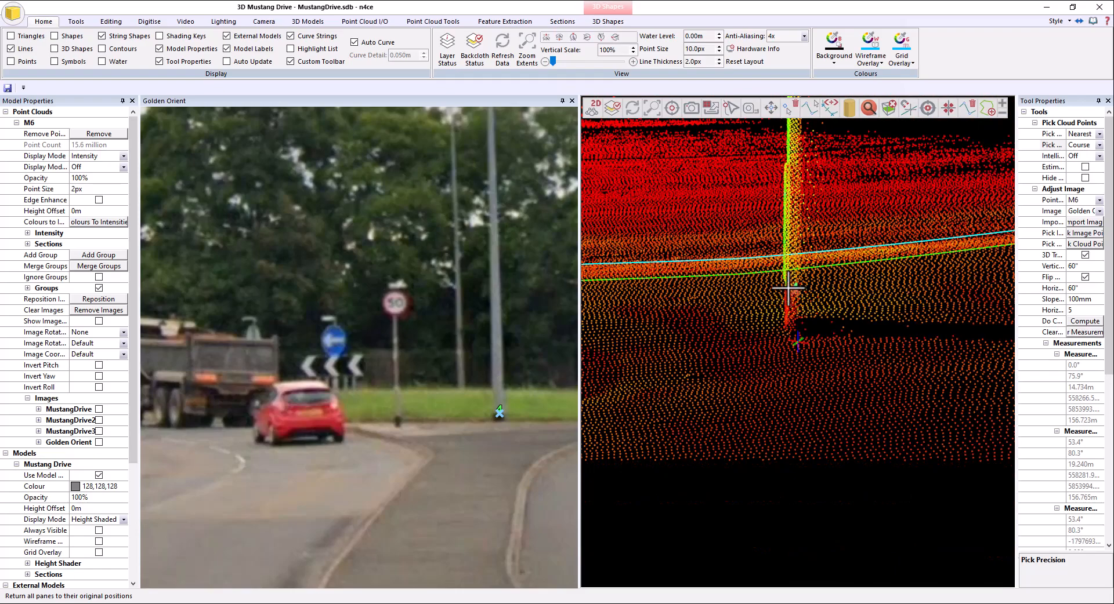
{"action": "middle_click_drag", "start_coordinate": [794, 340], "coordinate": [731, 315]}
{"action": "scroll", "coordinate": [819, 348], "scroll_direction": "down", "scroll_amount": 10}
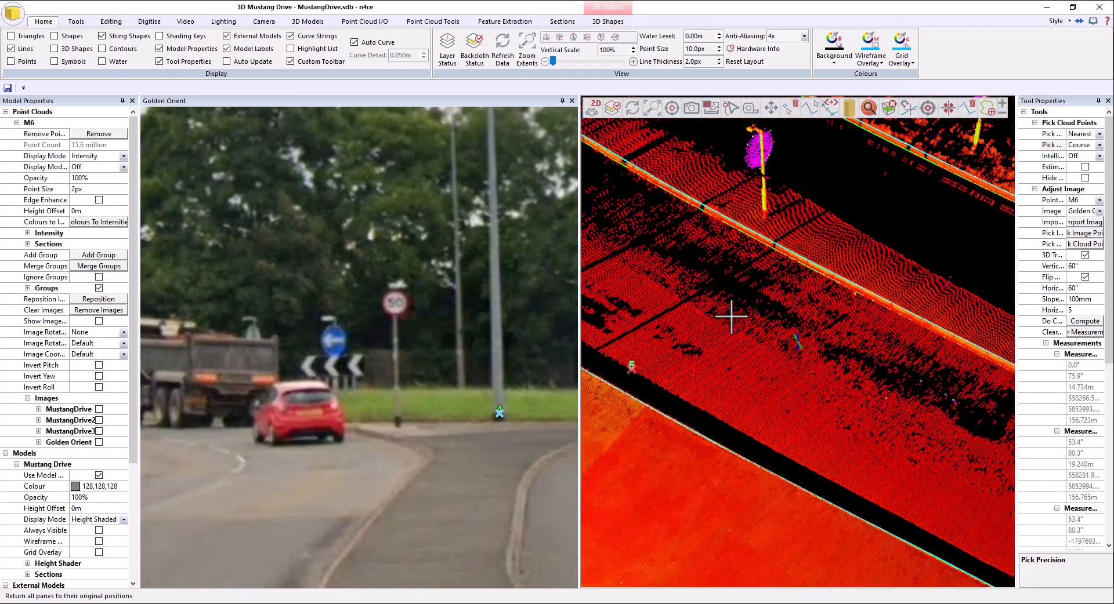
{"action": "middle_click_drag", "start_coordinate": [952, 325], "coordinate": [691, 323]}
{"action": "middle_click_drag", "start_coordinate": [858, 232], "coordinate": [809, 335]}
{"action": "scroll", "coordinate": [413, 355], "scroll_direction": "down", "scroll_amount": 3}
{"action": "middle_click_drag", "start_coordinate": [413, 355], "coordinate": [477, 355]}
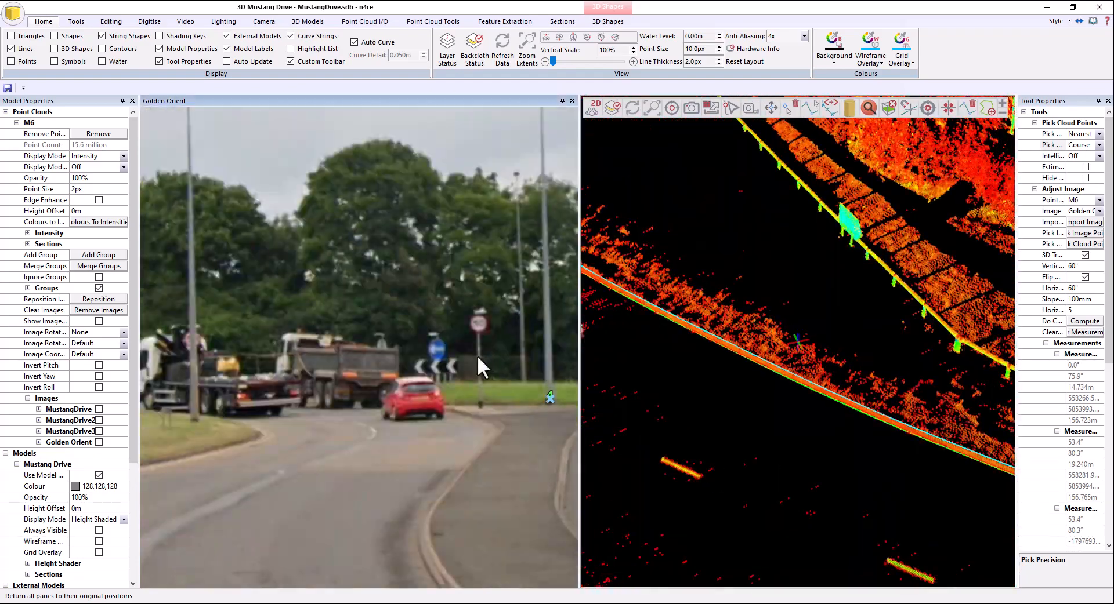
{"action": "scroll", "coordinate": [420, 370], "scroll_direction": "down", "scroll_amount": 5}
{"action": "middle_click_drag", "start_coordinate": [565, 374], "coordinate": [255, 380]}
{"action": "key", "text": "Escape"}
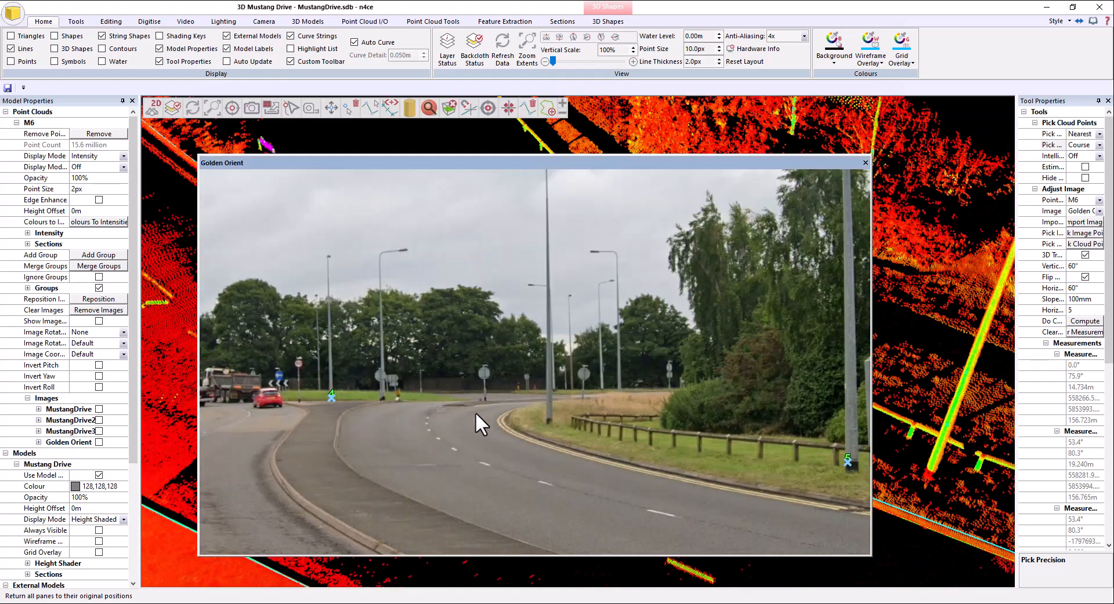
Step: Re-dock the photo pane, showing the lamp post and Premier Inn sign, and view the verge
{"action": "left_click_drag", "start_coordinate": [606, 163], "coordinate": [551, 335]}
{"action": "middle_click_drag", "start_coordinate": [528, 350], "coordinate": [407, 350]}
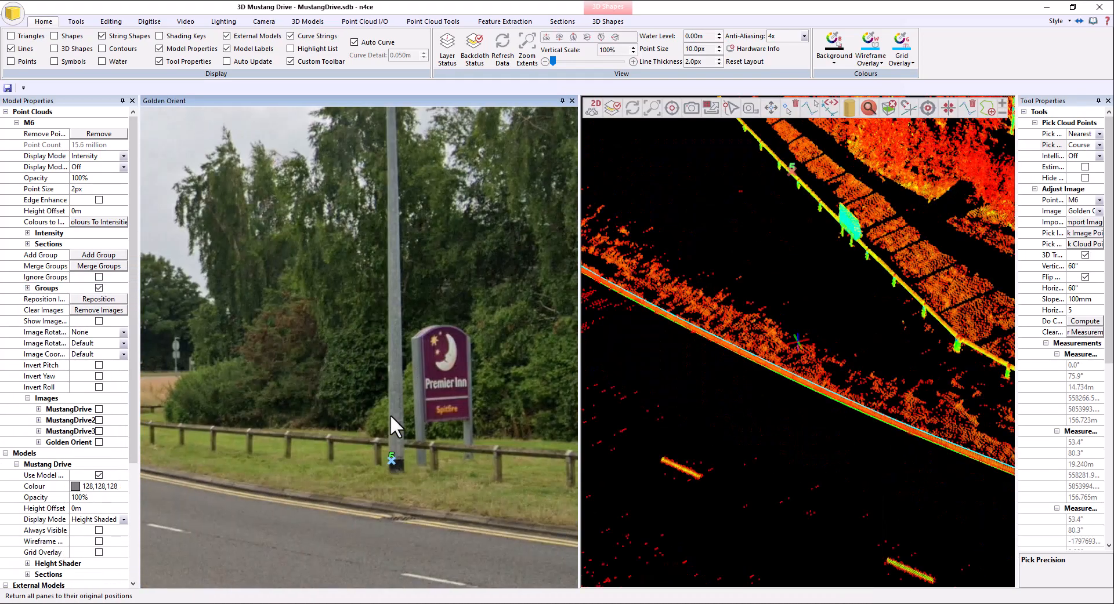
{"action": "scroll", "coordinate": [879, 330], "scroll_direction": "down", "scroll_amount": 4}
{"action": "middle_click_drag", "start_coordinate": [880, 331], "coordinate": [827, 347]}
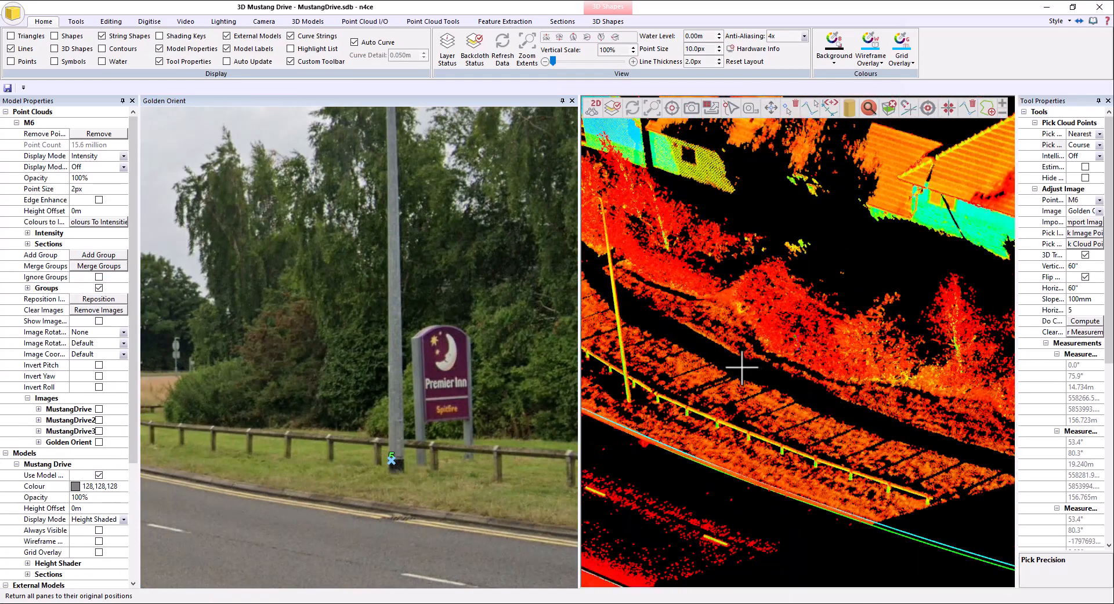
{"action": "left_click_drag", "start_coordinate": [742, 367], "coordinate": [801, 319]}
{"action": "left_click_drag", "start_coordinate": [936, 385], "coordinate": [709, 311]}
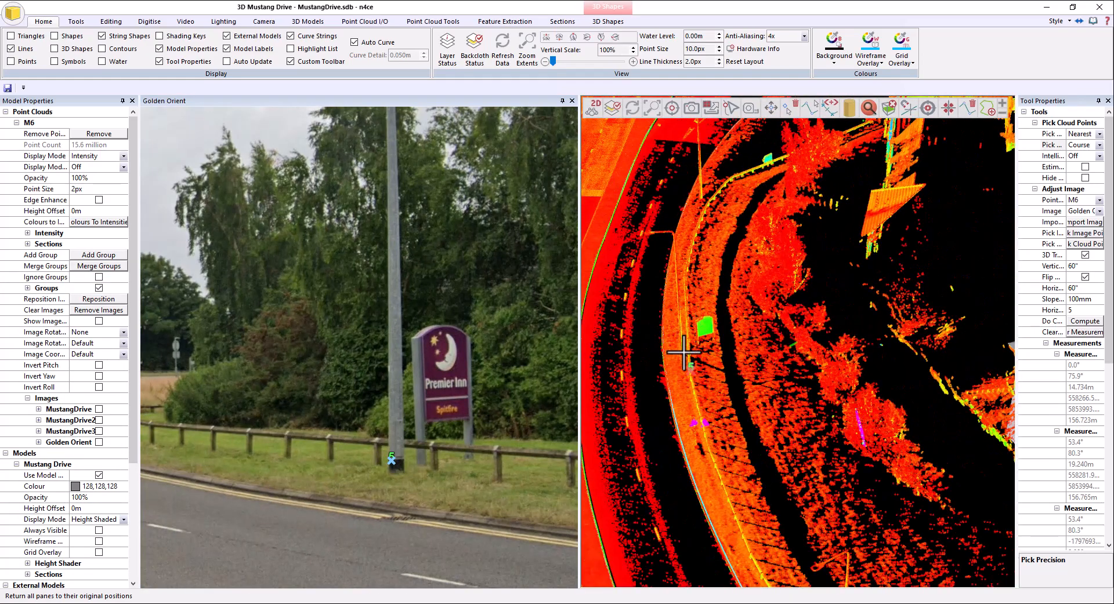
{"action": "scroll", "coordinate": [732, 283], "scroll_direction": "up", "scroll_amount": 6}
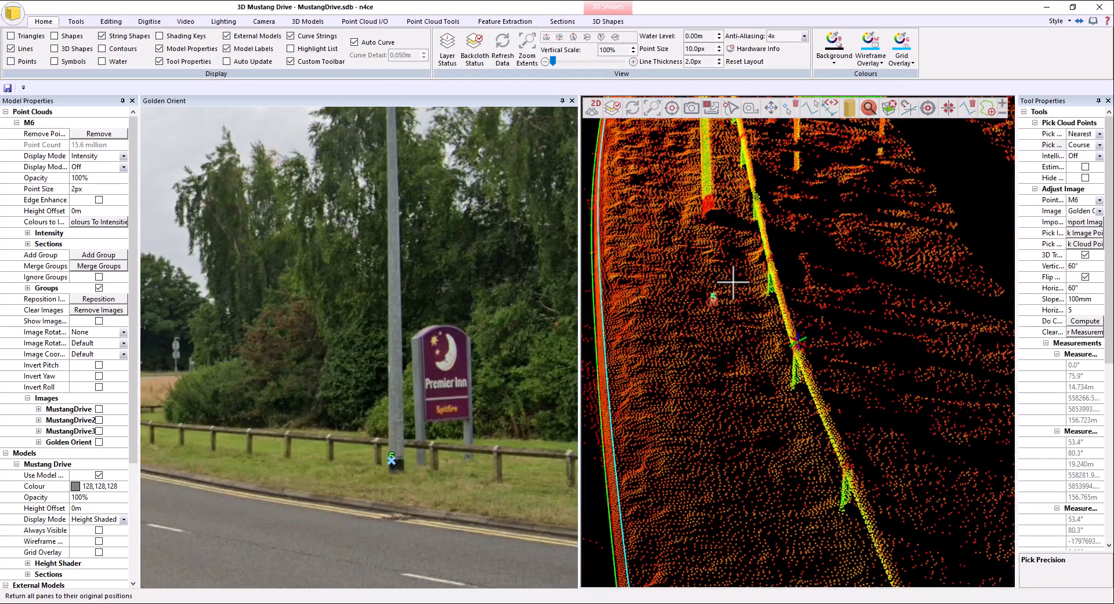
{"action": "left_click_drag", "start_coordinate": [732, 283], "coordinate": [688, 269]}
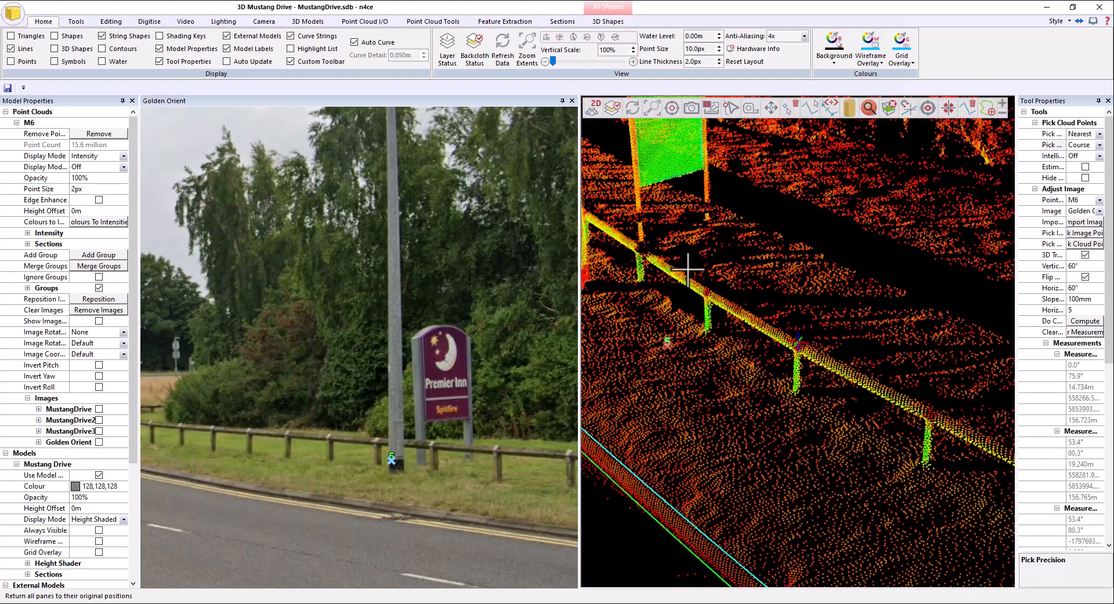
Step: Set Pick Precision back to Fine and place cloud point 5 at the lamp-post base
{"action": "left_click", "coordinate": [1099, 146]}
{"action": "left_click", "coordinate": [1077, 157]}
{"action": "left_click_drag", "start_coordinate": [754, 265], "coordinate": [804, 268]}
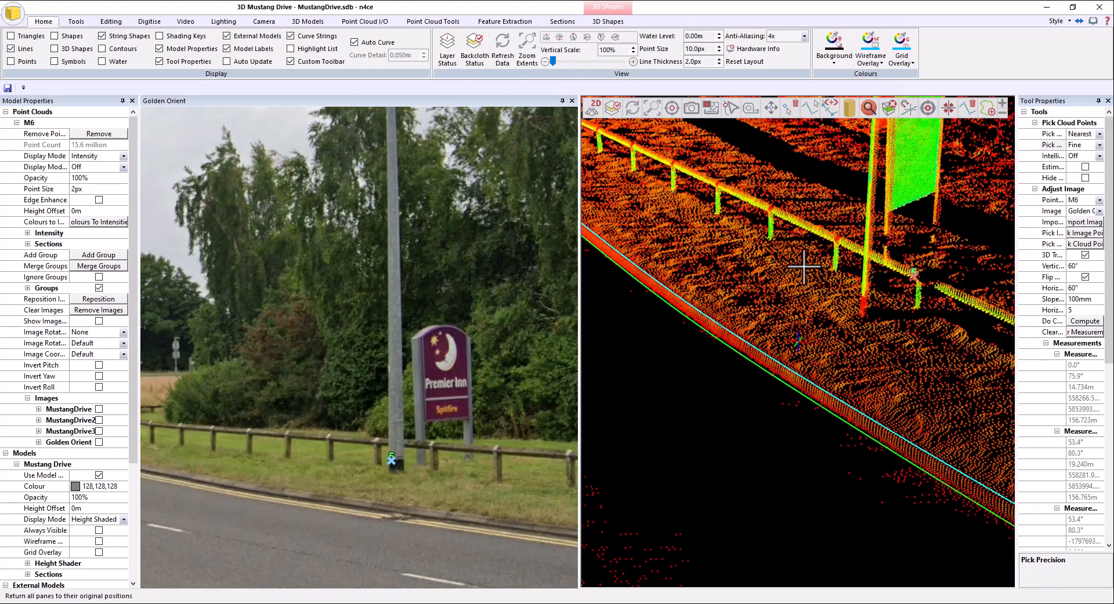
{"action": "double_click", "coordinate": [858, 311]}
{"action": "scroll", "coordinate": [818, 368], "scroll_direction": "up", "scroll_amount": 4}
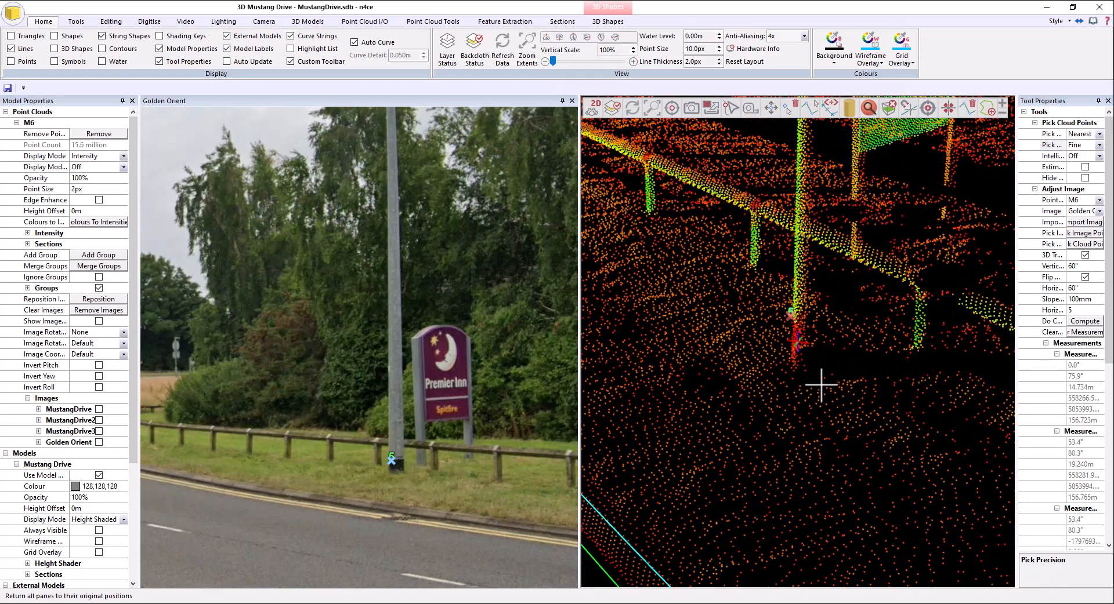
{"action": "left_click", "coordinate": [800, 341]}
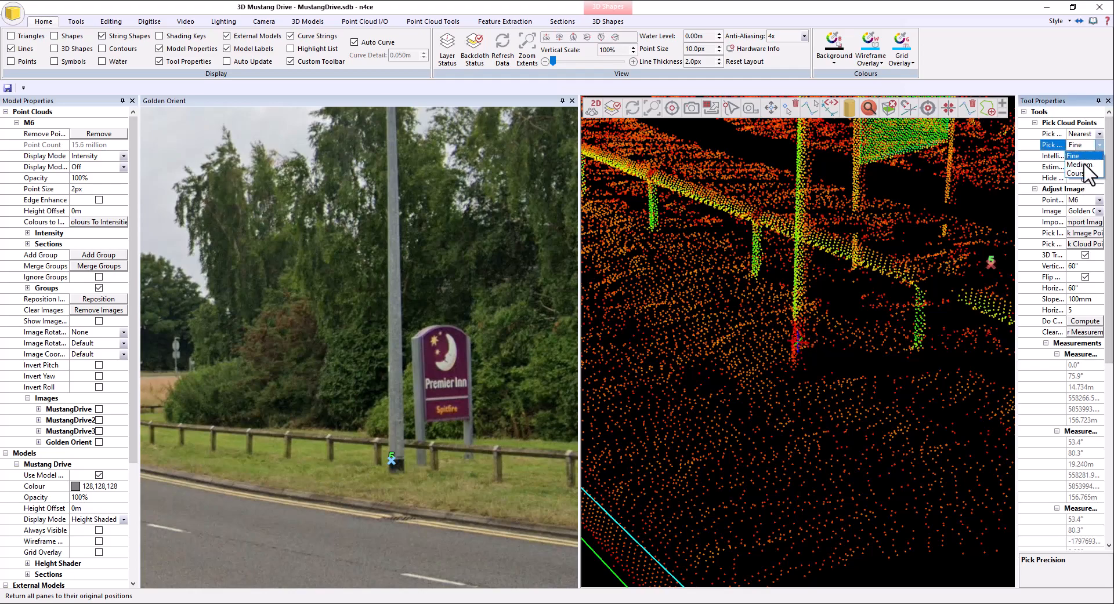
{"action": "mouse_move", "coordinate": [818, 330]}
{"action": "middle_mouse_down"}
{"action": "mouse_move", "coordinate": [855, 370]}
{"action": "mouse_move", "coordinate": [818, 367]}
{"action": "mouse_move", "coordinate": [810, 348]}
{"action": "middle_mouse_up"}
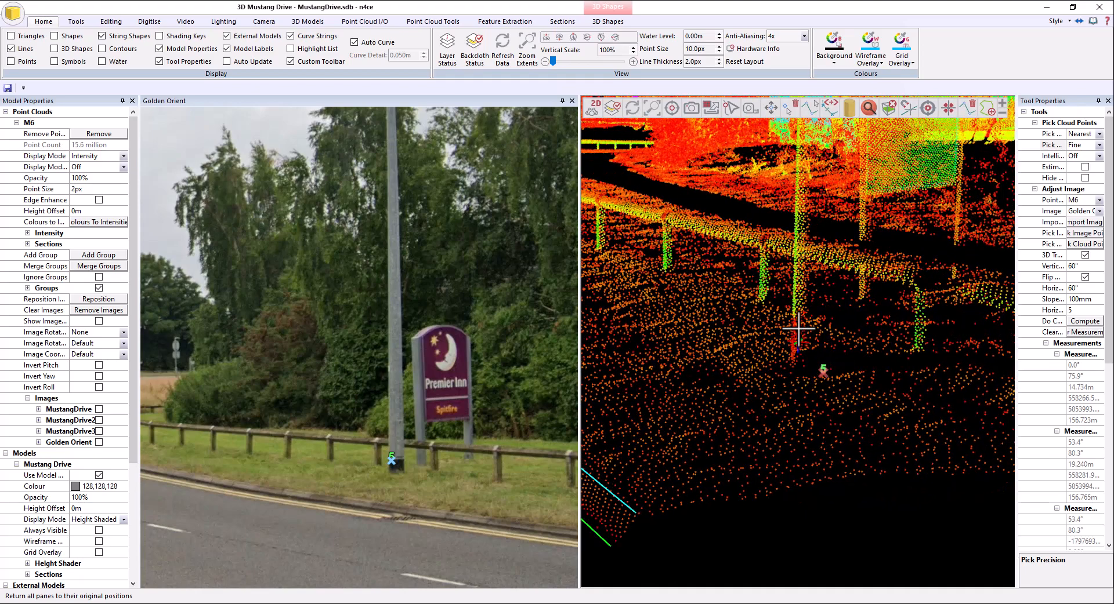
{"action": "middle_click_drag", "start_coordinate": [816, 377], "coordinate": [790, 375]}
{"action": "scroll", "coordinate": [415, 396], "scroll_direction": "down", "scroll_amount": 10}
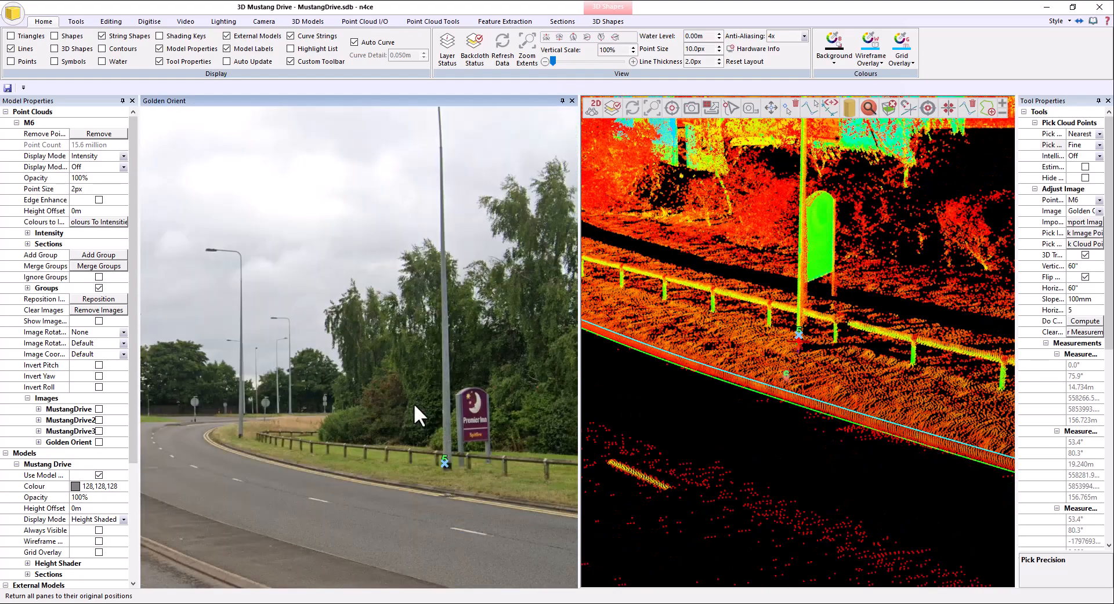
Step: Turn the panorama and cloud toward the hotel and place cloud point 6 at the lamp-post base
{"action": "left_click_drag", "start_coordinate": [533, 397], "coordinate": [290, 388]}
{"action": "left_click_drag", "start_coordinate": [554, 377], "coordinate": [348, 373]}
{"action": "left_click_drag", "start_coordinate": [795, 387], "coordinate": [919, 399]}
{"action": "middle_click_drag", "start_coordinate": [821, 380], "coordinate": [682, 387]}
{"action": "left_click_drag", "start_coordinate": [682, 387], "coordinate": [912, 298]}
{"action": "left_click", "coordinate": [968, 235]}
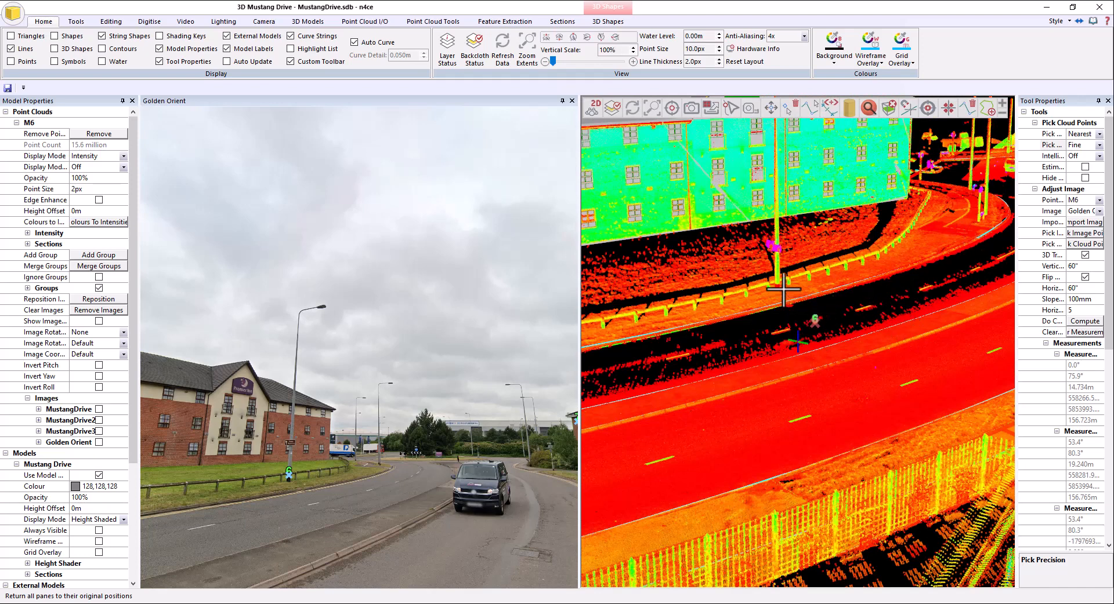
Step: Zoom in to verify point 6, then bring the building with marker 7 into the photo
{"action": "scroll", "coordinate": [776, 273], "scroll_direction": "up", "scroll_amount": 4}
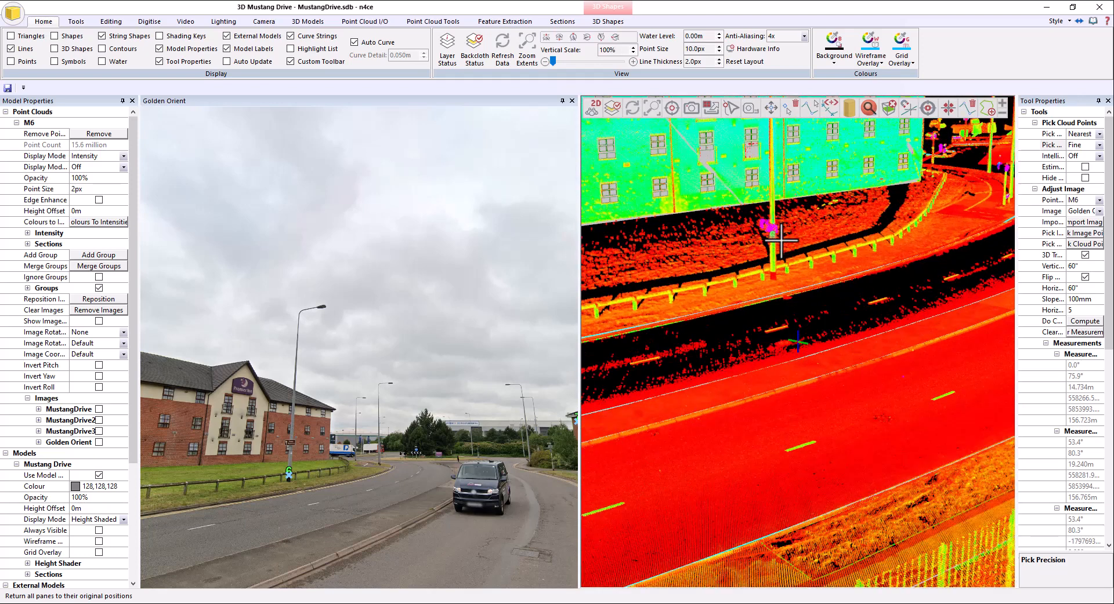
{"action": "scroll", "coordinate": [820, 368], "scroll_direction": "up", "scroll_amount": 3}
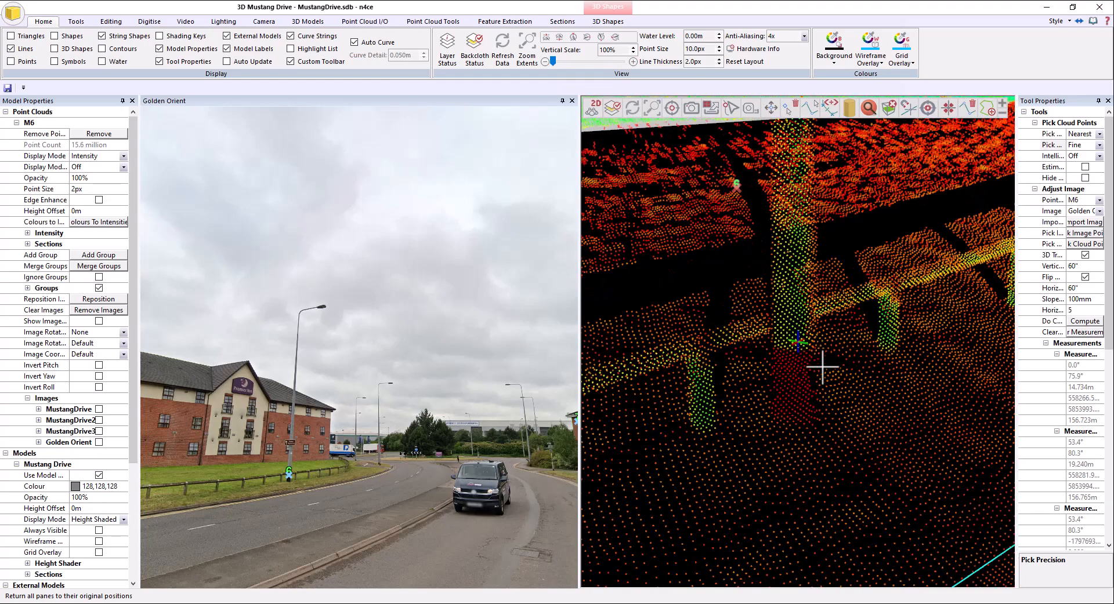
{"action": "scroll", "coordinate": [322, 383], "scroll_direction": "up", "scroll_amount": 3}
{"action": "scroll", "coordinate": [431, 260], "scroll_direction": "up", "scroll_amount": 5}
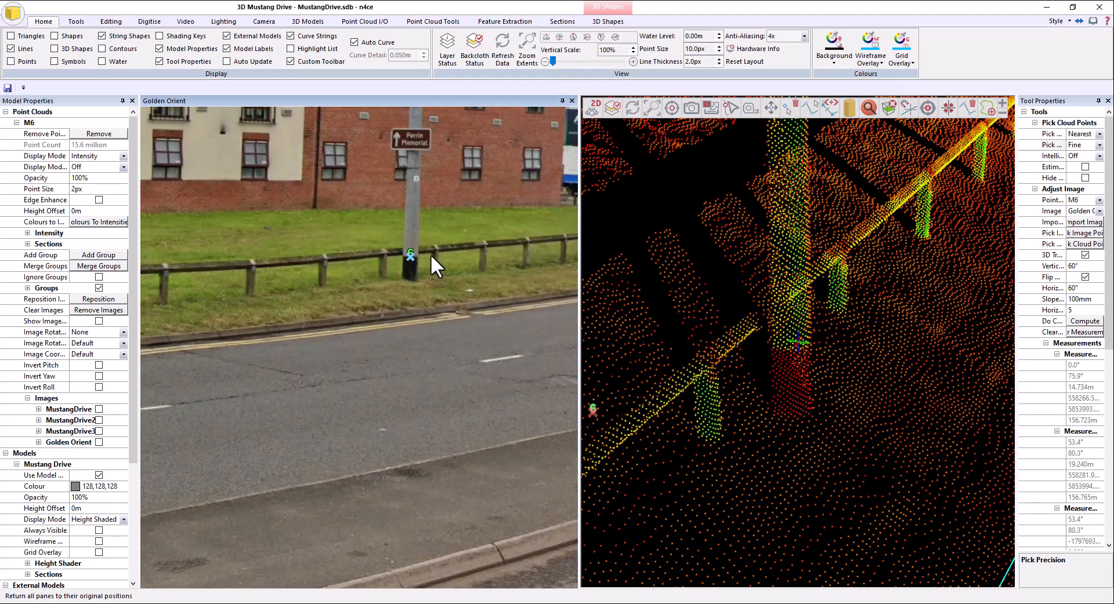
{"action": "middle_click_drag", "start_coordinate": [771, 369], "coordinate": [757, 363]}
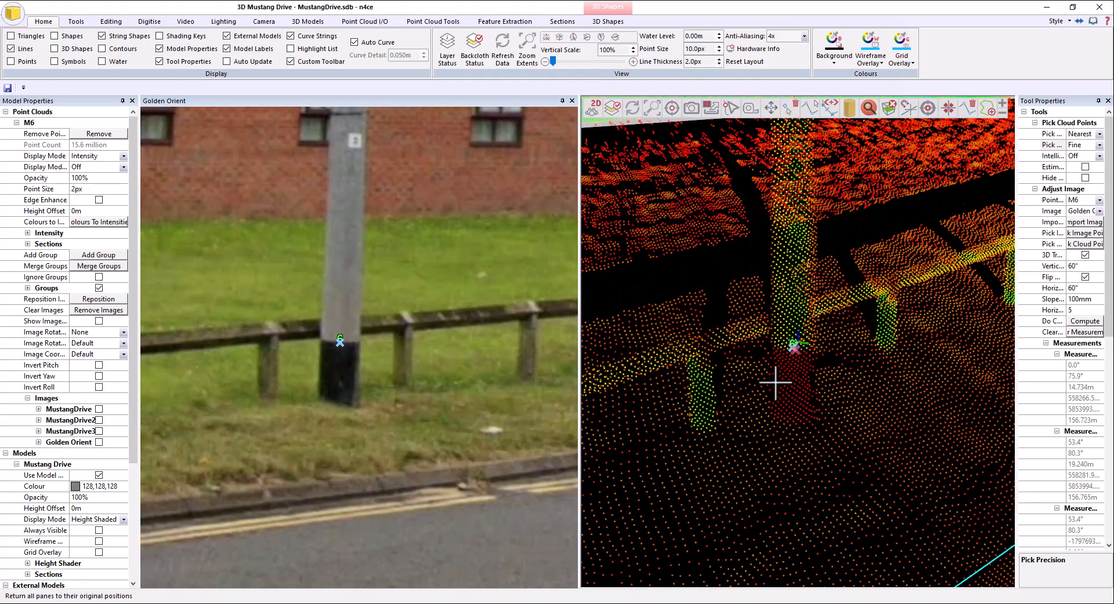
{"action": "scroll", "coordinate": [776, 383], "scroll_direction": "down", "scroll_amount": 5}
{"action": "scroll", "coordinate": [409, 287], "scroll_direction": "down", "scroll_amount": 4}
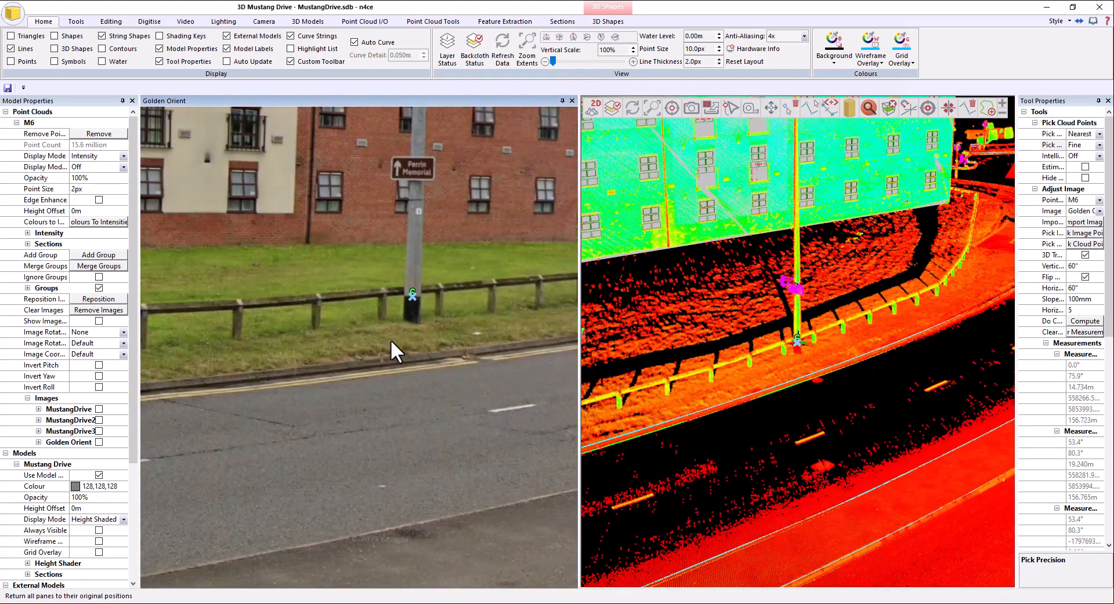
{"action": "scroll", "coordinate": [391, 340], "scroll_direction": "down", "scroll_amount": 4}
{"action": "middle_click_drag", "start_coordinate": [419, 286], "coordinate": [218, 358]}
{"action": "middle_click_drag", "start_coordinate": [499, 232], "coordinate": [305, 318]}
{"action": "middle_click_drag", "start_coordinate": [481, 383], "coordinate": [384, 371]}
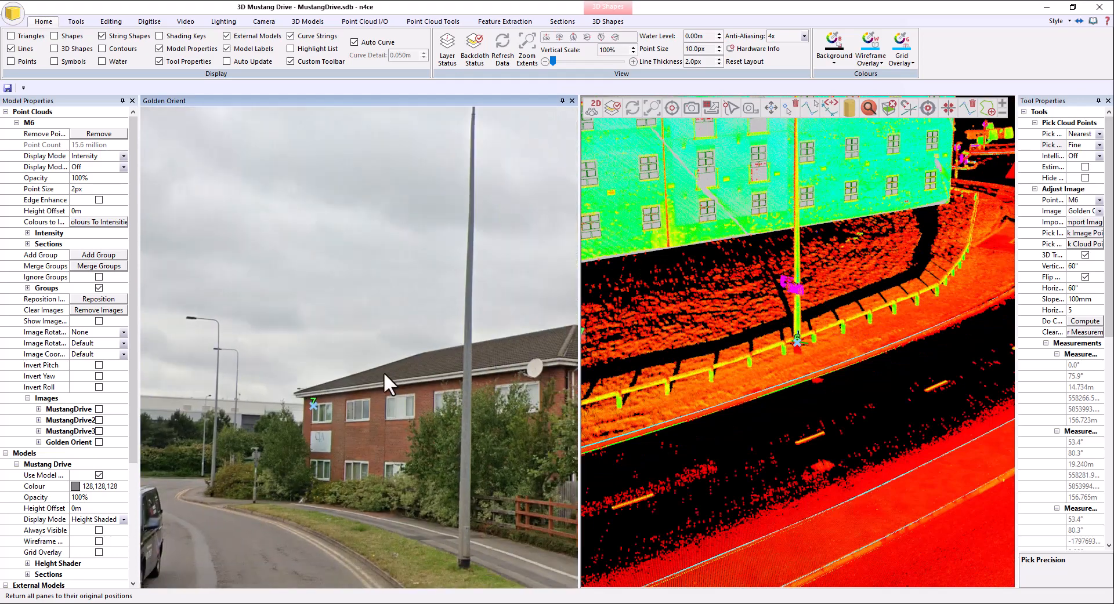
Step: Place cloud point 7 at the CLA building window corner matching the photo marker
{"action": "scroll", "coordinate": [286, 403], "scroll_direction": "up", "scroll_amount": 4}
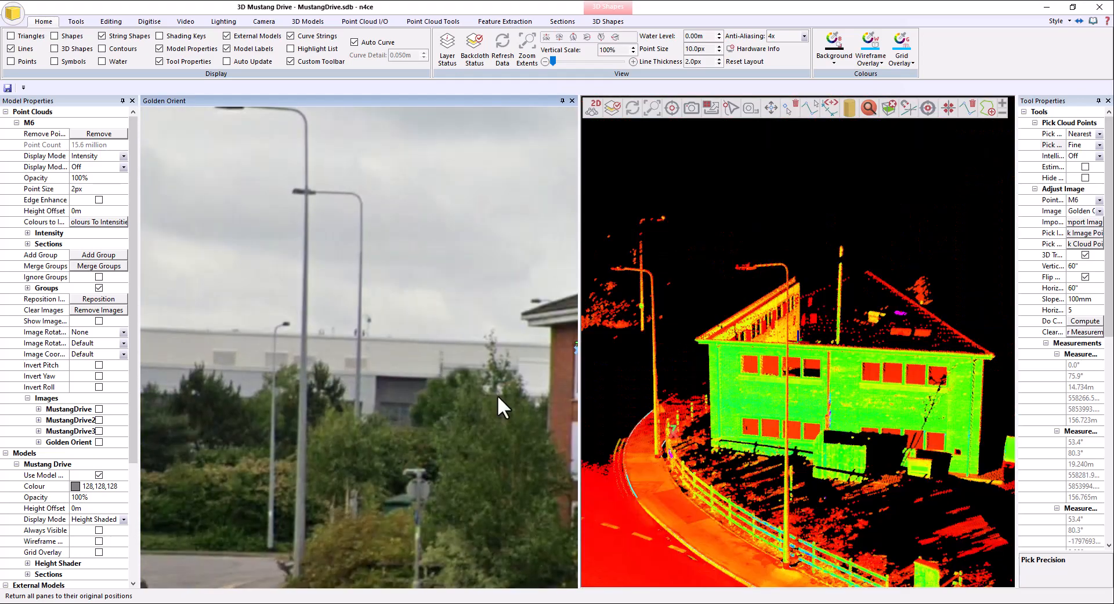
{"action": "middle_click_drag", "start_coordinate": [497, 395], "coordinate": [227, 380]}
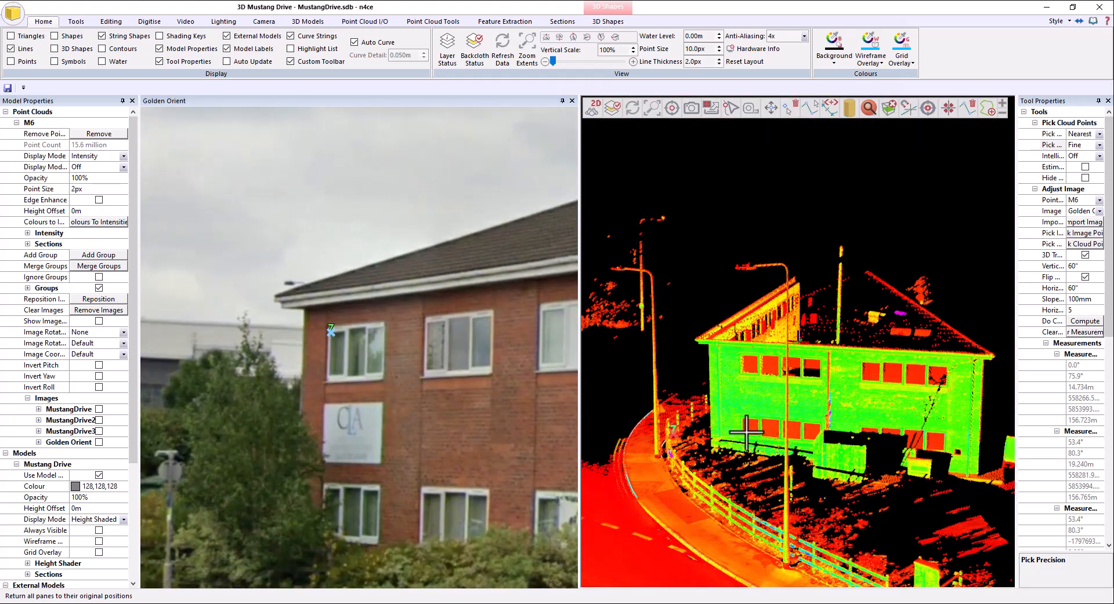
{"action": "scroll", "coordinate": [746, 432], "scroll_direction": "down", "scroll_amount": 4}
{"action": "middle_click_drag", "start_coordinate": [746, 432], "coordinate": [777, 363]}
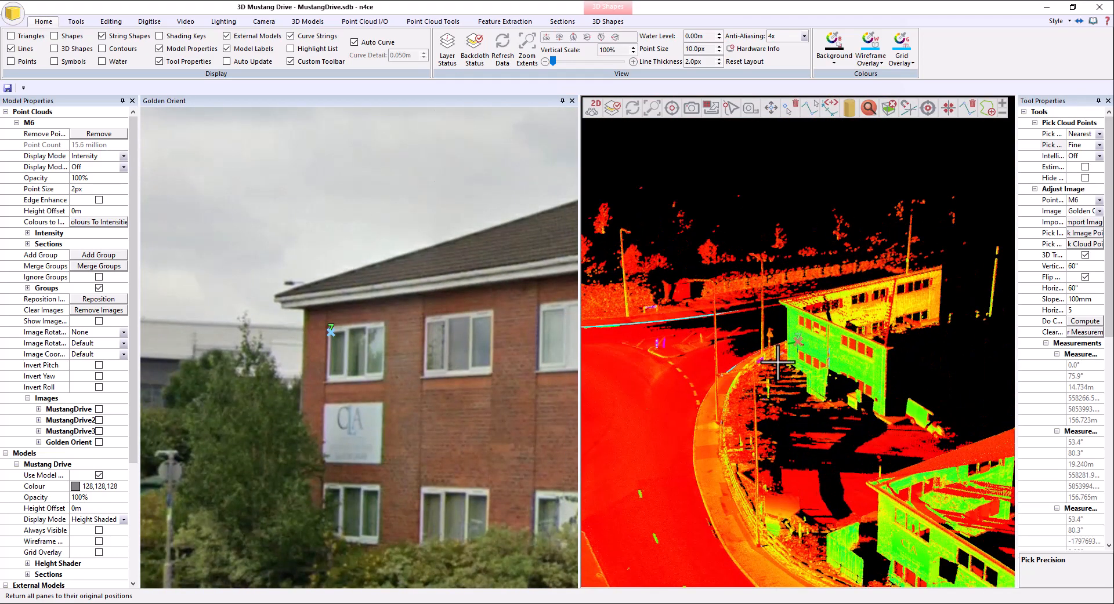
{"action": "scroll", "coordinate": [777, 363], "scroll_direction": "up", "scroll_amount": 10}
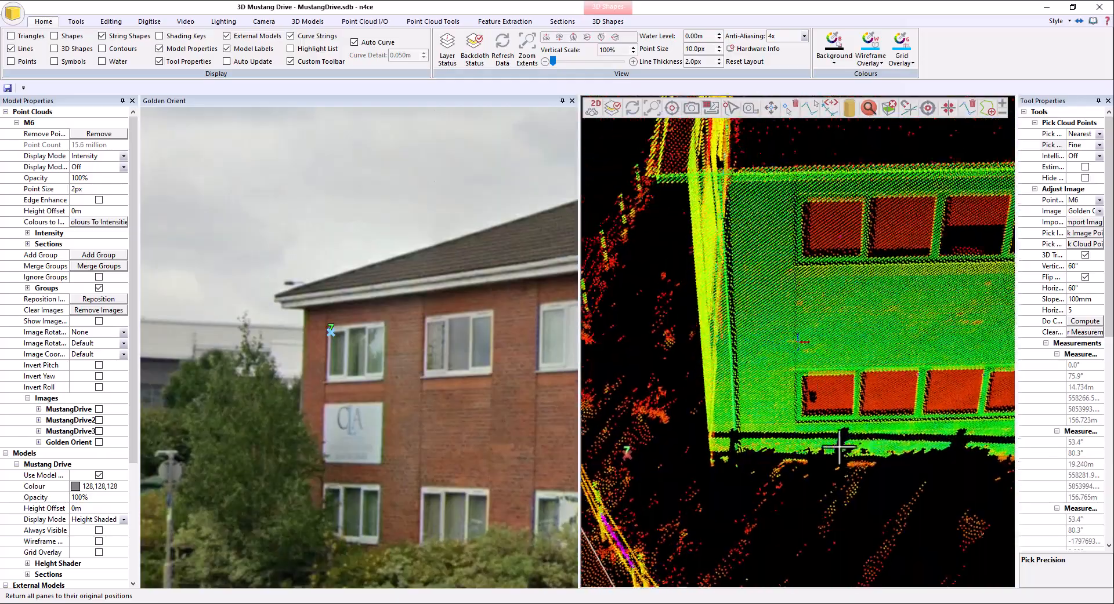
{"action": "scroll", "coordinate": [851, 226], "scroll_direction": "up", "scroll_amount": 3}
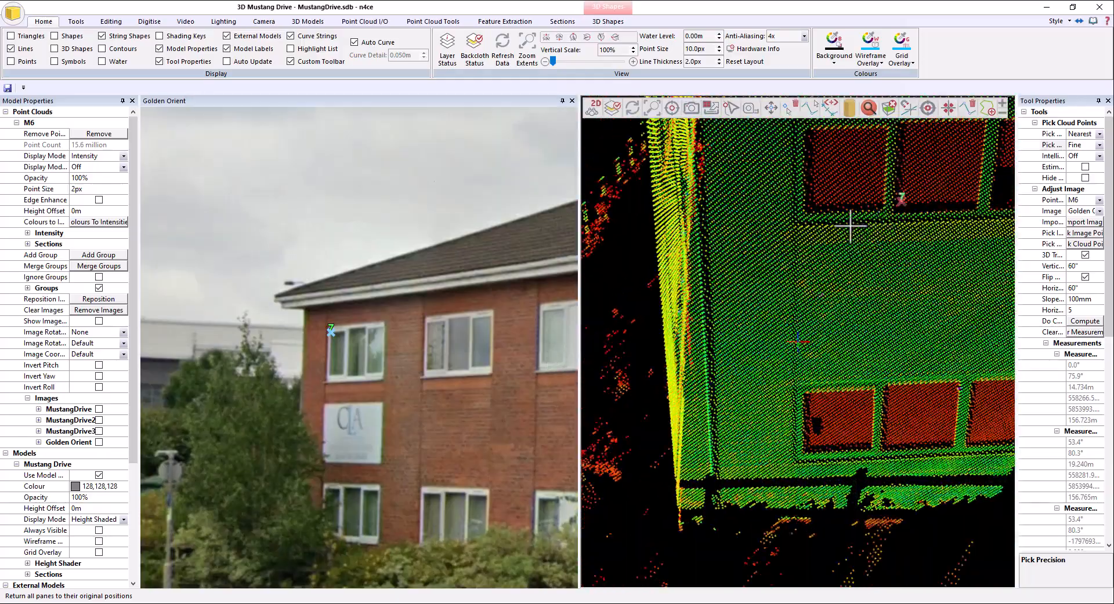
{"action": "scroll", "coordinate": [738, 355], "scroll_direction": "up", "scroll_amount": 4}
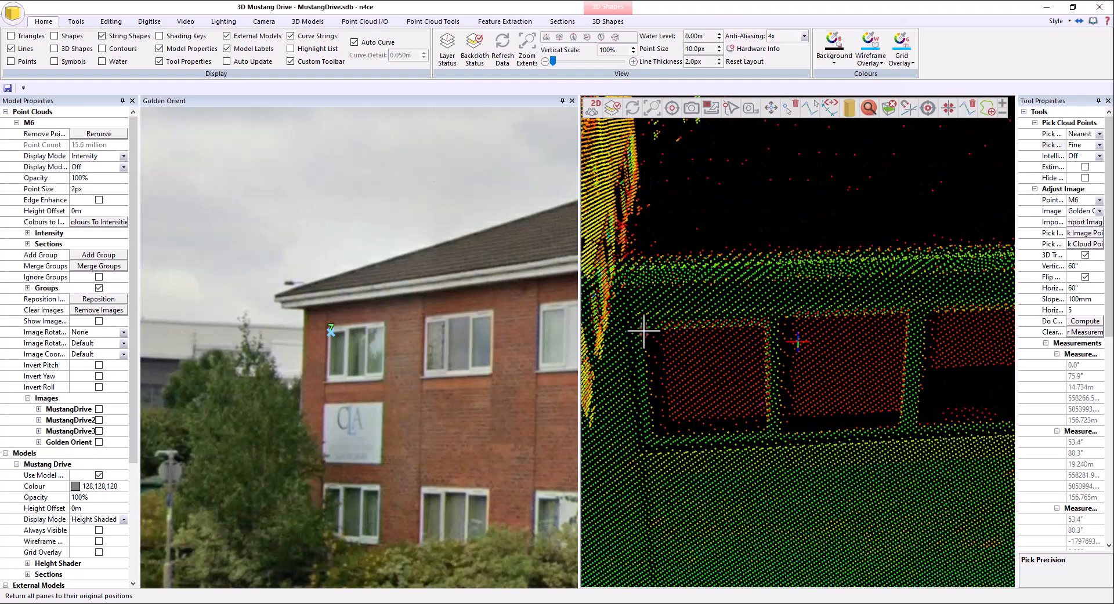
{"action": "left_click", "coordinate": [644, 331]}
Step: Check point 7 and record a measurement from the picked points
{"action": "mouse_move", "coordinate": [745, 386]}
{"action": "middle_mouse_down"}
{"action": "mouse_move", "coordinate": [716, 370]}
{"action": "mouse_move", "coordinate": [758, 373]}
{"action": "mouse_move", "coordinate": [766, 361]}
{"action": "middle_mouse_up"}
{"action": "left_click", "coordinate": [766, 355]}
{"action": "scroll", "coordinate": [427, 397], "scroll_direction": "down", "scroll_amount": 5}
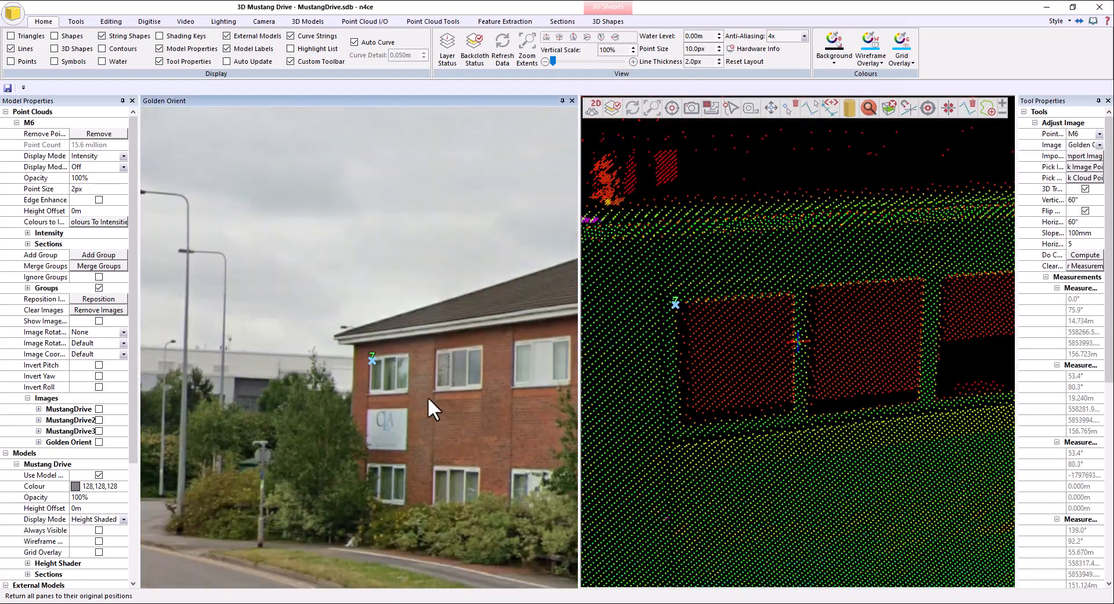
{"action": "middle_click_drag", "start_coordinate": [427, 397], "coordinate": [239, 396]}
{"action": "scroll", "coordinate": [759, 381], "scroll_direction": "down", "scroll_amount": 1}
{"action": "scroll", "coordinate": [759, 381], "scroll_direction": "down", "scroll_amount": 6}
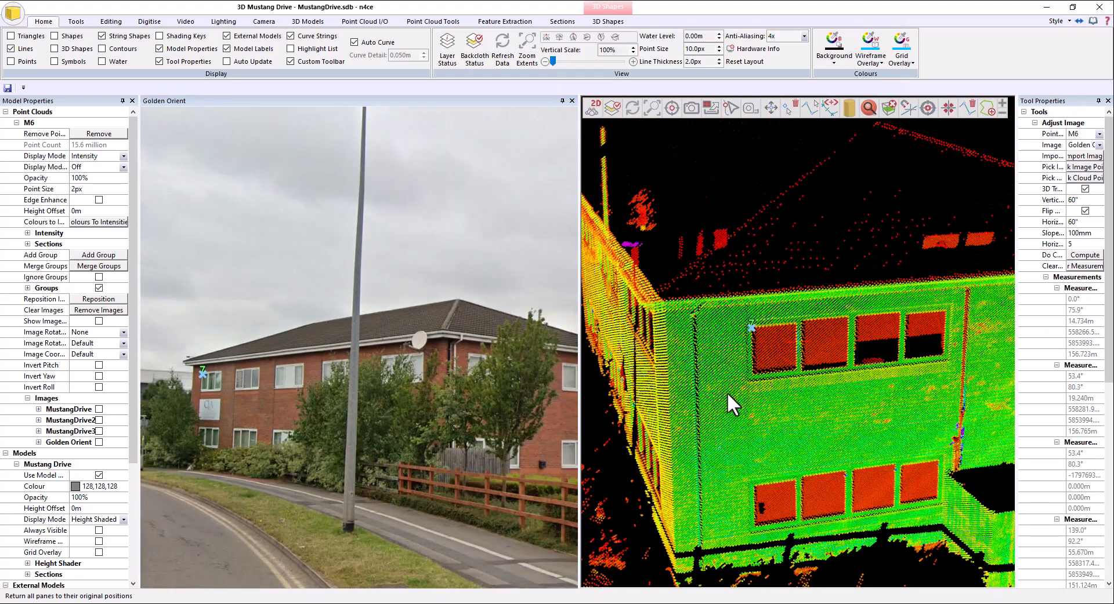
{"action": "middle_click_drag", "start_coordinate": [339, 421], "coordinate": [422, 432]}
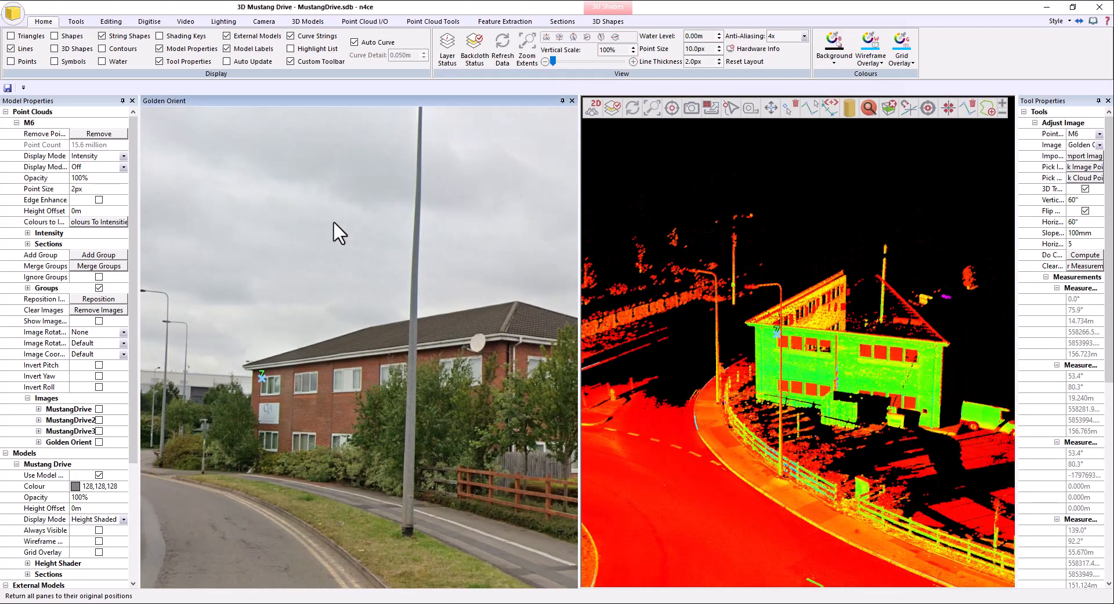
{"action": "left_click", "coordinate": [570, 100]}
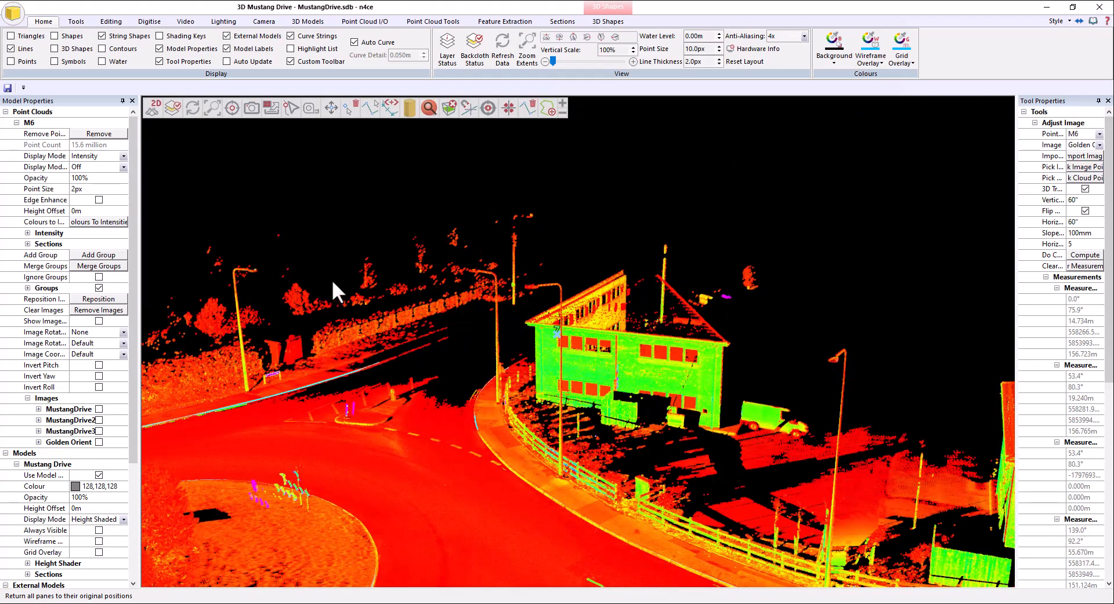
Step: Turn on the Golden Orient photo projection and review the Adjust Image settings in a widened Tool Properties
{"action": "left_click", "coordinate": [99, 443]}
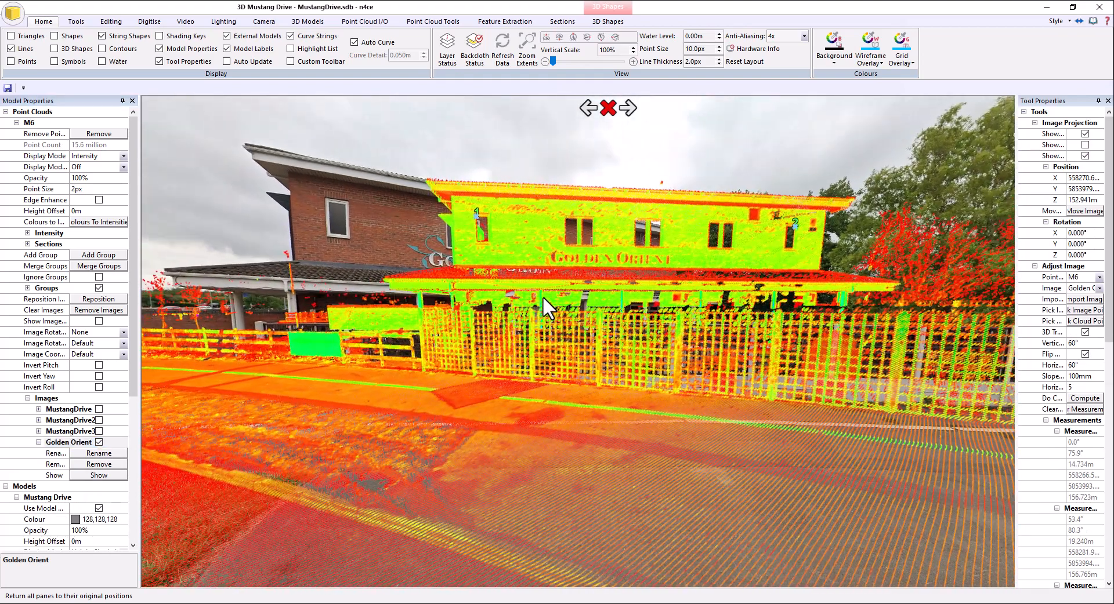
{"action": "left_click_drag", "start_coordinate": [1017, 262], "coordinate": [987, 274]}
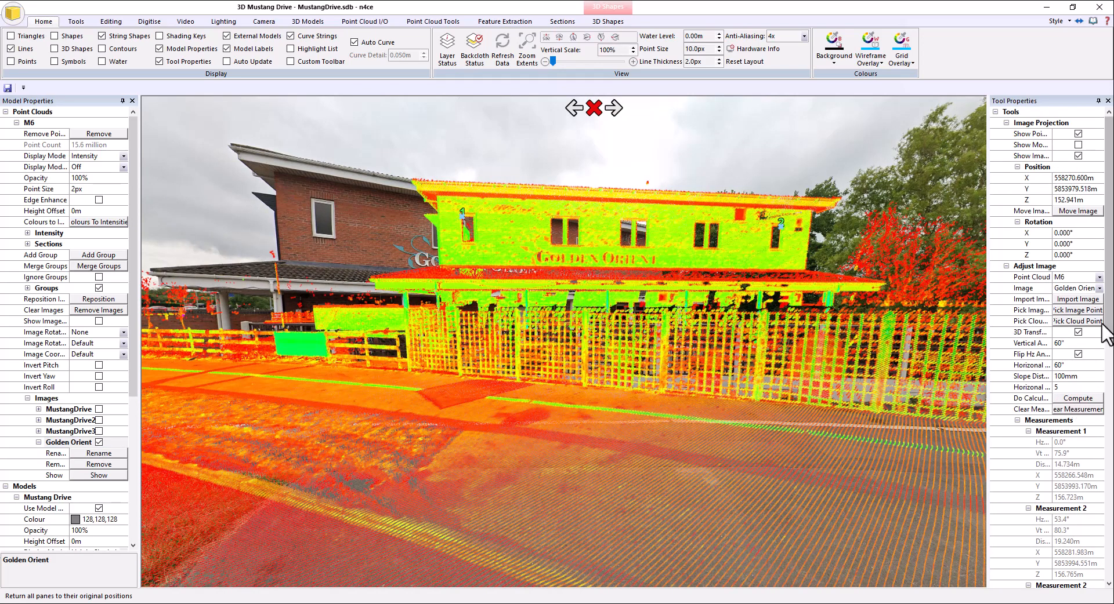
{"action": "left_click_drag", "start_coordinate": [1108, 337], "coordinate": [1108, 466]}
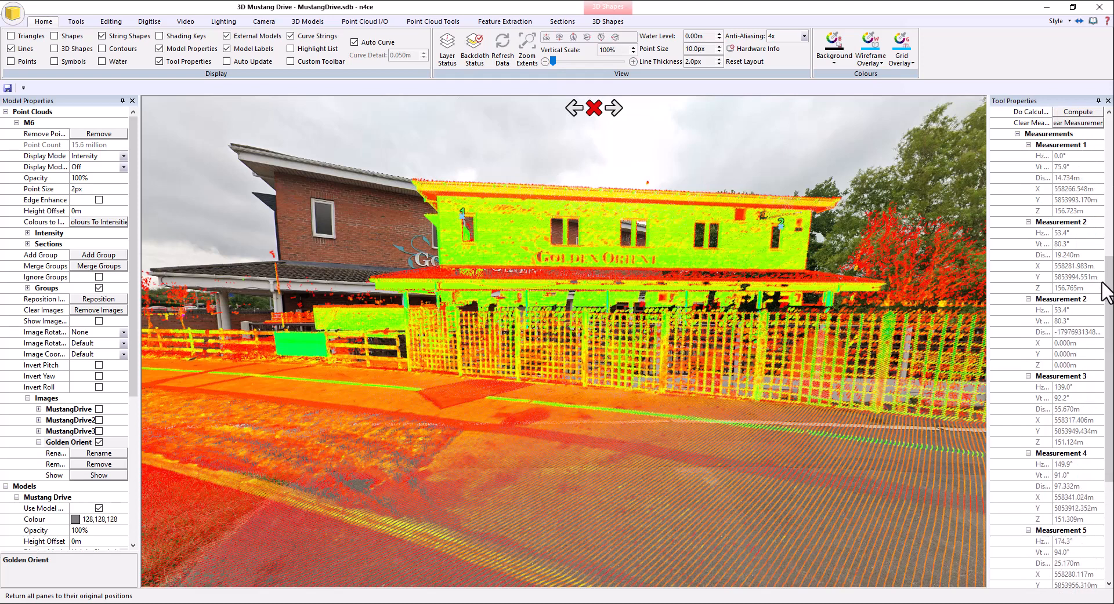
{"action": "left_click_drag", "start_coordinate": [1108, 316], "coordinate": [1109, 229]}
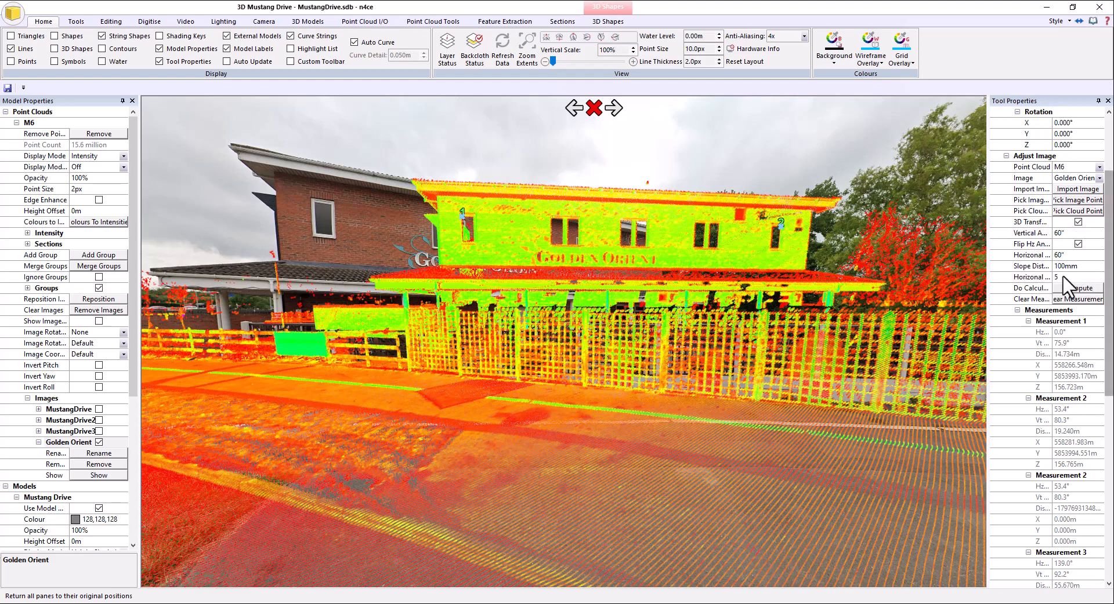
{"action": "left_click_drag", "start_coordinate": [1108, 278], "coordinate": [1108, 237]}
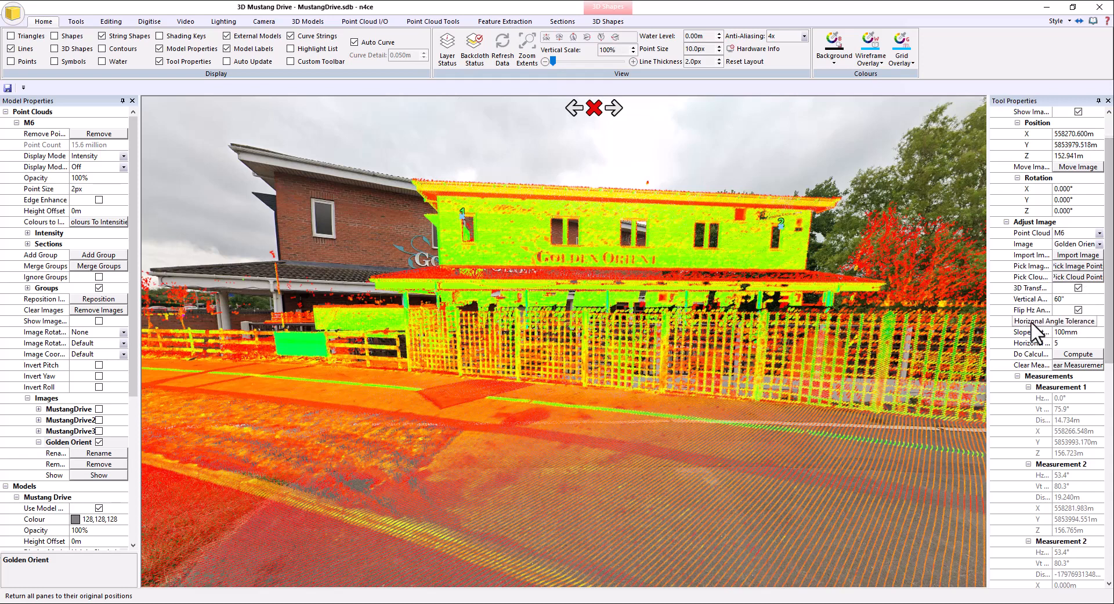
{"action": "left_click", "coordinate": [1077, 310]}
{"action": "left_click_drag", "start_coordinate": [1108, 259], "coordinate": [1108, 232]}
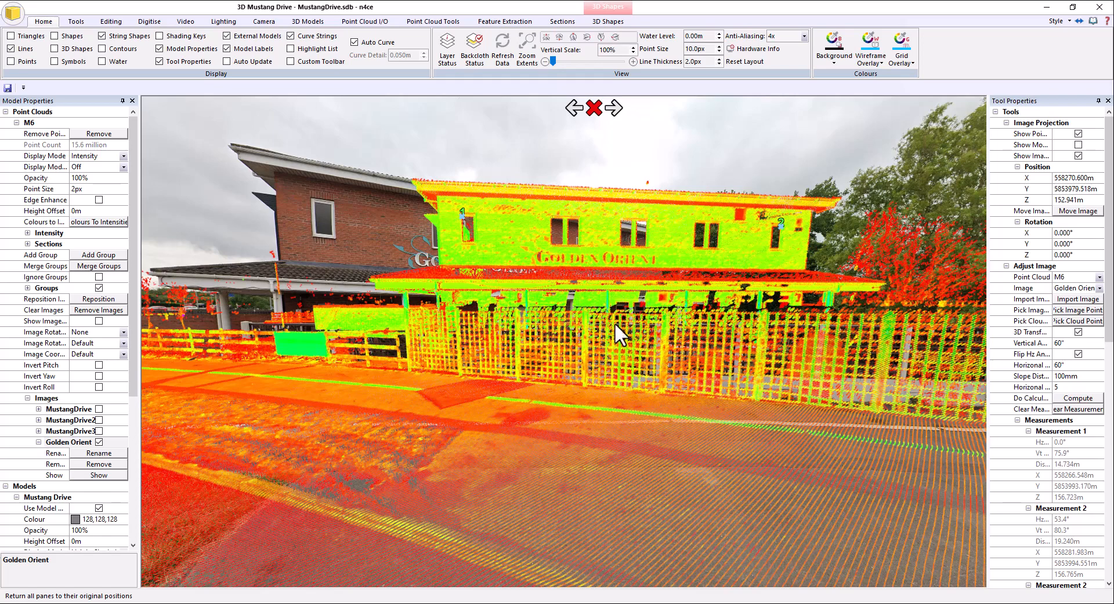
{"action": "left_click_drag", "start_coordinate": [568, 317], "coordinate": [684, 273]}
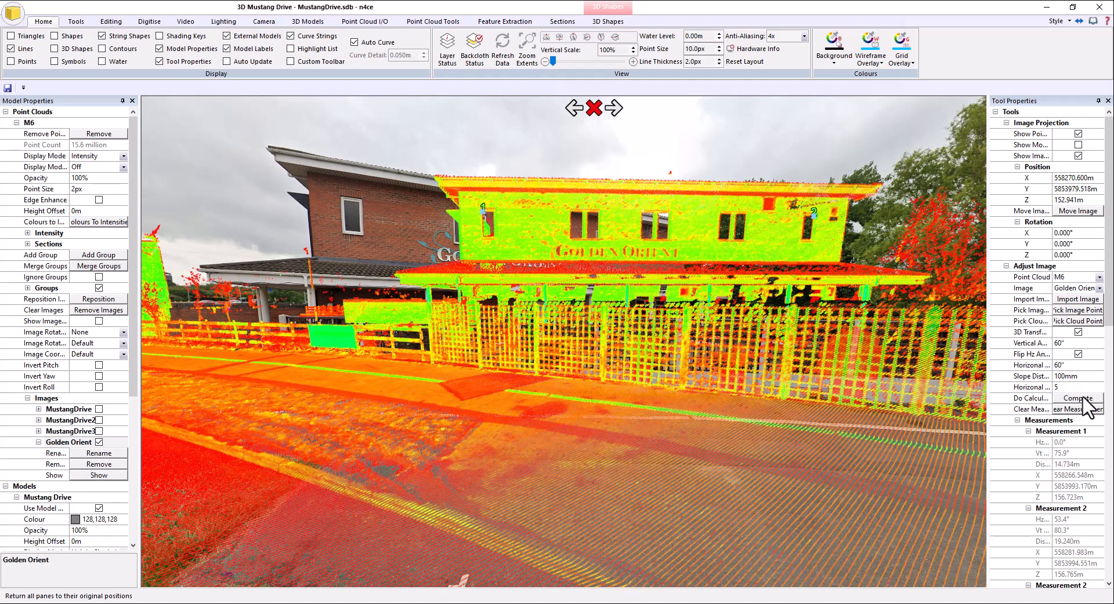
Step: Compute the photo alignment, giving rotation 1.569°, -0.796°, -20.932°, and orbit around the hotel
{"action": "left_click", "coordinate": [1079, 398]}
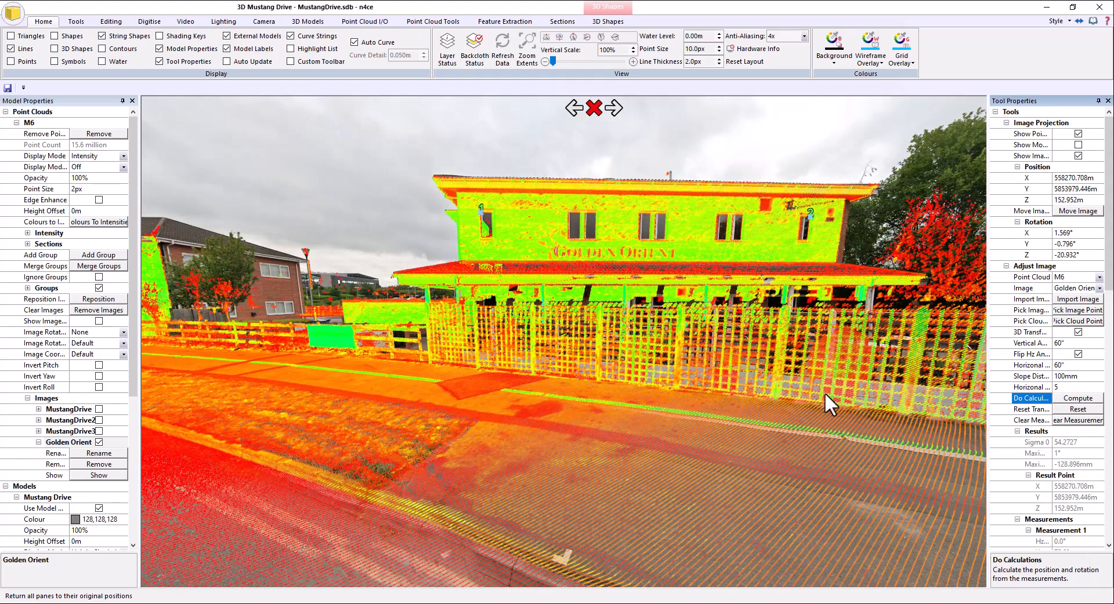
{"action": "left_click_drag", "start_coordinate": [521, 357], "coordinate": [491, 286]}
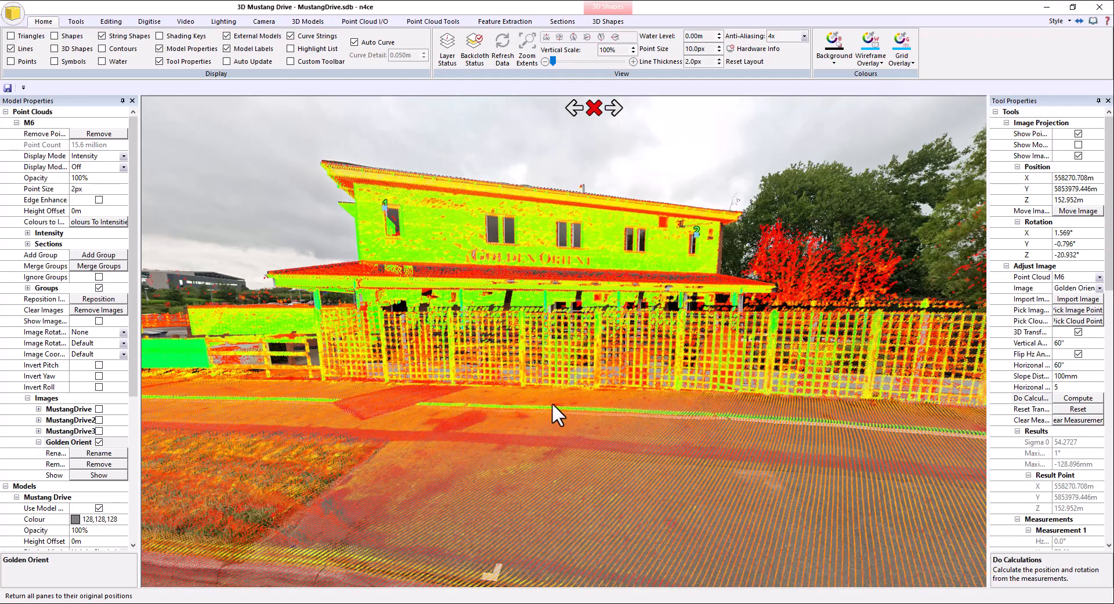
{"action": "left_click_drag", "start_coordinate": [533, 310], "coordinate": [509, 315]}
{"action": "left_click_drag", "start_coordinate": [618, 318], "coordinate": [432, 326]}
{"action": "left_click_drag", "start_coordinate": [606, 320], "coordinate": [876, 350]}
{"action": "scroll", "coordinate": [705, 273], "scroll_direction": "up", "scroll_amount": 5}
{"action": "left_click_drag", "start_coordinate": [705, 272], "coordinate": [604, 294]}
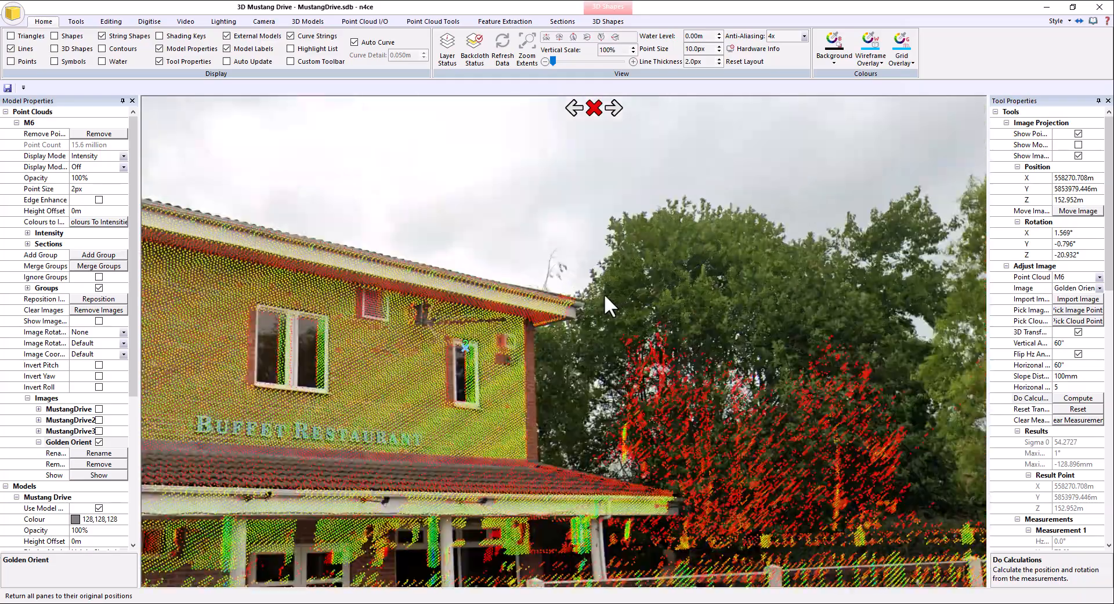
Step: Orbit along the road to compare the point-cloud lamp posts with the photo's
{"action": "scroll", "coordinate": [531, 360], "scroll_direction": "down", "scroll_amount": 4}
{"action": "scroll", "coordinate": [525, 383], "scroll_direction": "up", "scroll_amount": 2}
{"action": "scroll", "coordinate": [525, 383], "scroll_direction": "down", "scroll_amount": 4}
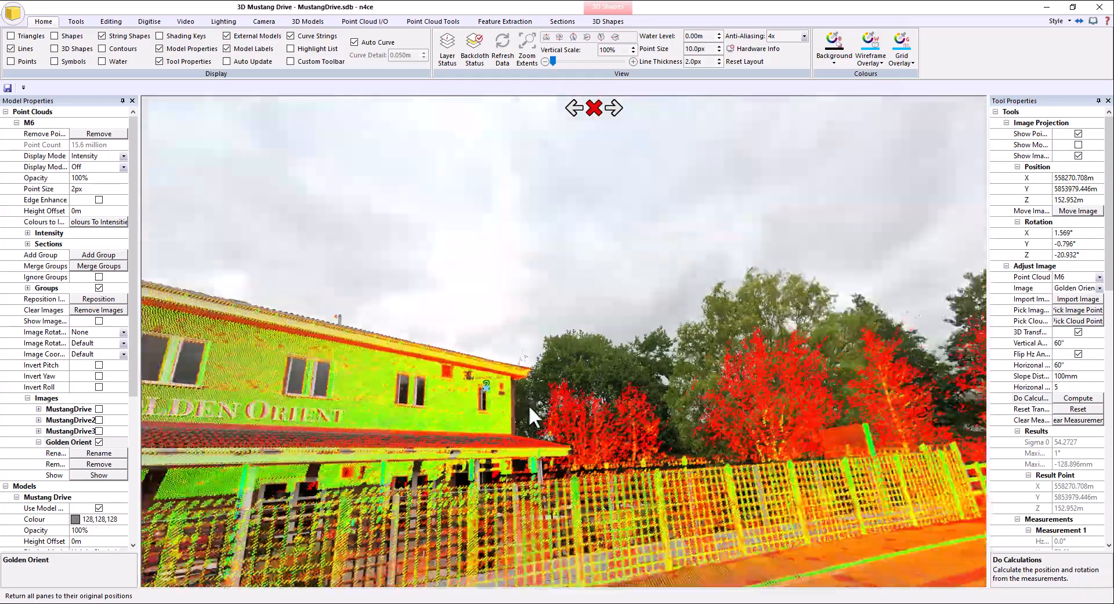
{"action": "left_click_drag", "start_coordinate": [812, 406], "coordinate": [464, 395]}
{"action": "left_click_drag", "start_coordinate": [851, 437], "coordinate": [520, 327]}
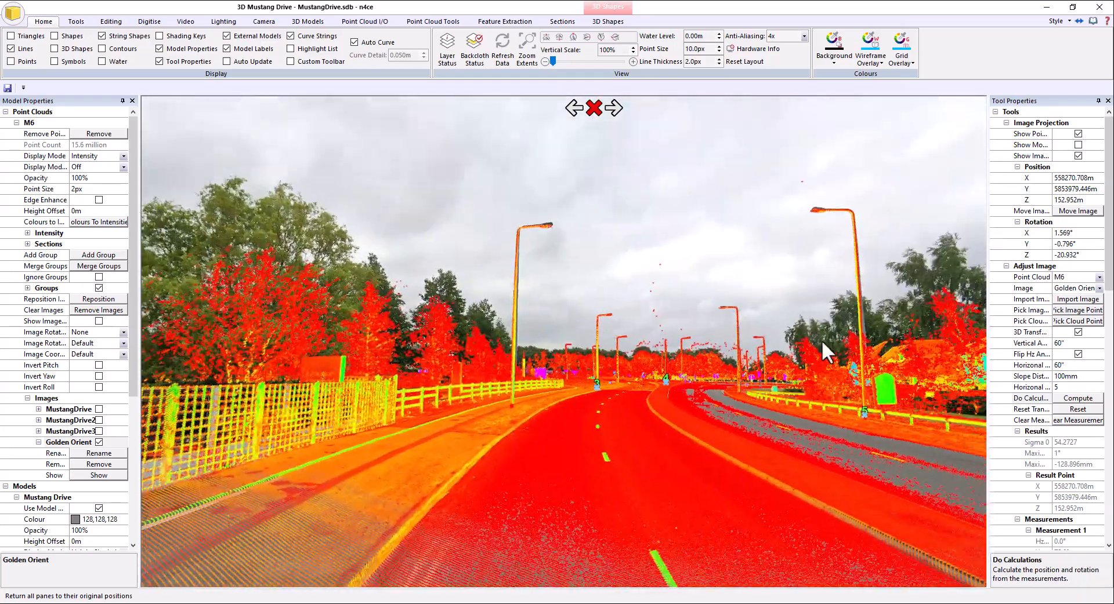
{"action": "scroll", "coordinate": [744, 318], "scroll_direction": "up", "scroll_amount": 5}
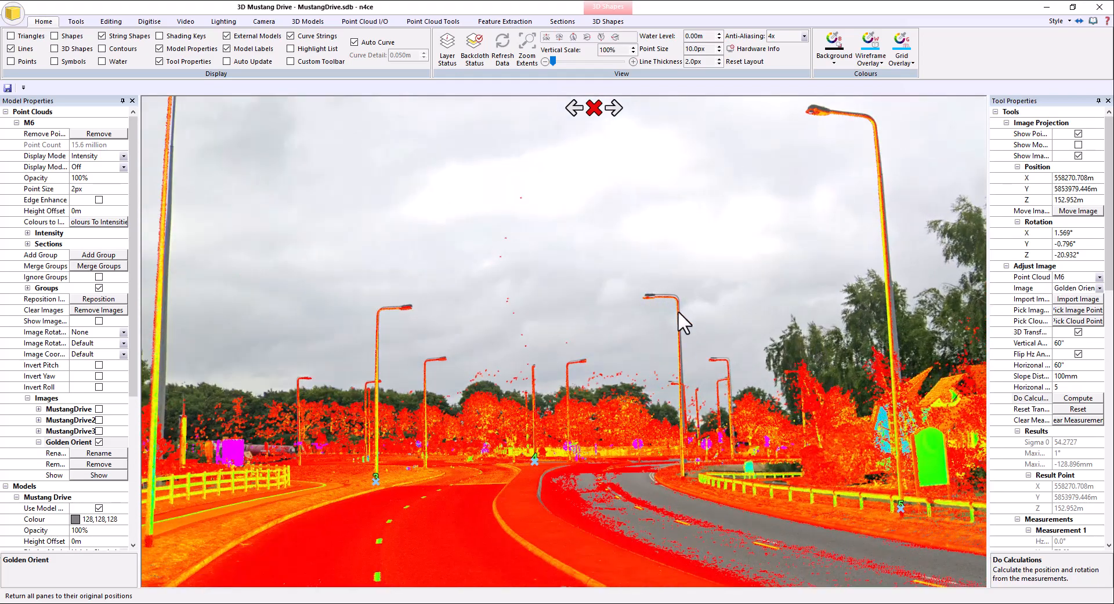
{"action": "left_click_drag", "start_coordinate": [678, 311], "coordinate": [681, 321]}
{"action": "left_click_drag", "start_coordinate": [416, 393], "coordinate": [425, 395]}
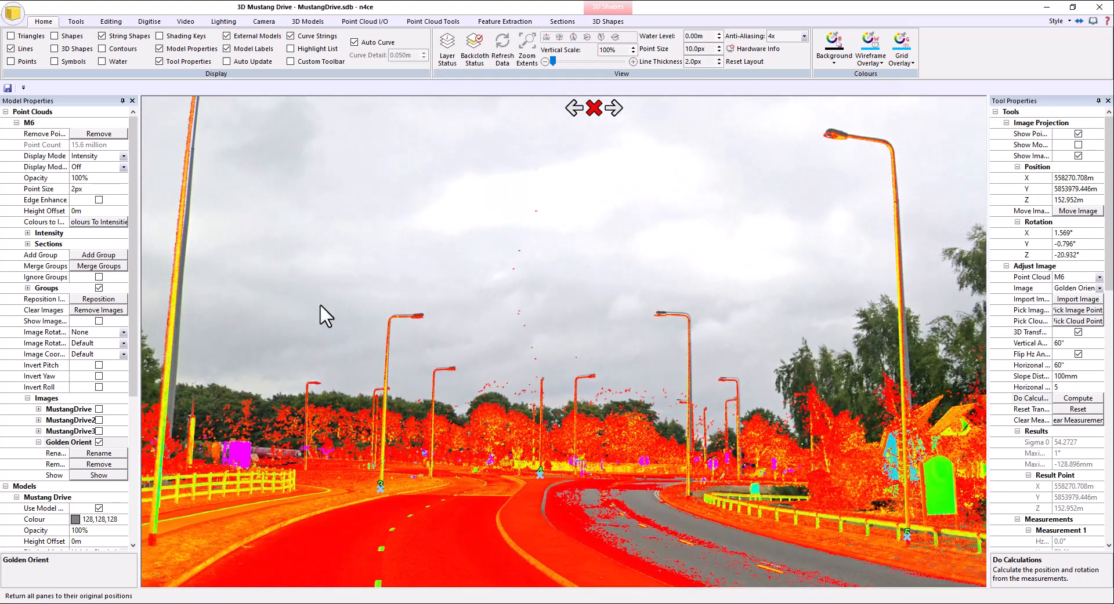
{"action": "left_click_drag", "start_coordinate": [320, 306], "coordinate": [344, 325]}
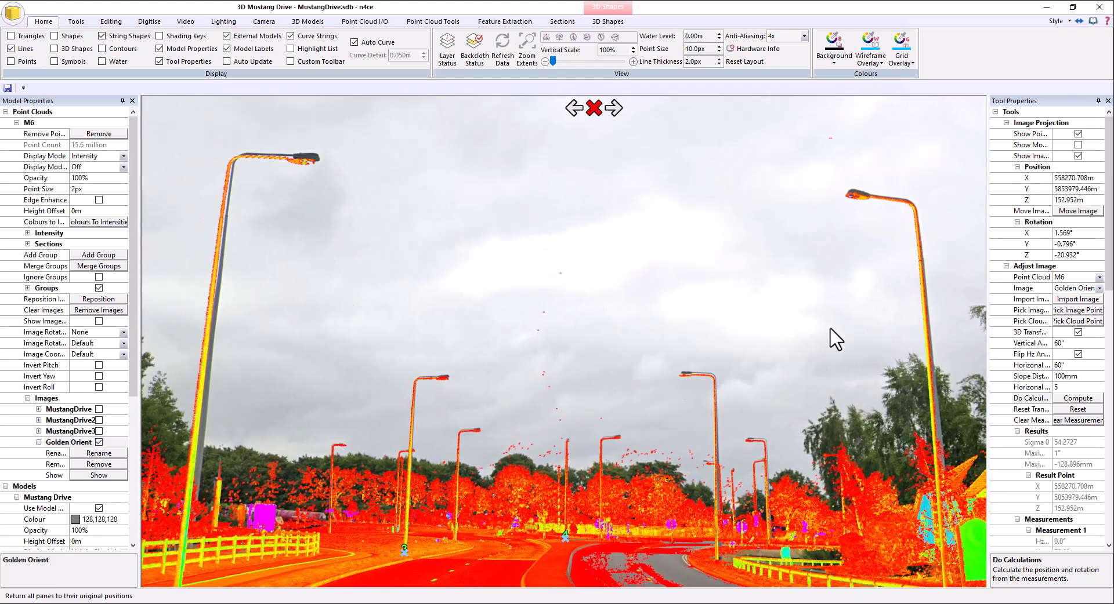
{"action": "left_click_drag", "start_coordinate": [835, 339], "coordinate": [709, 360]}
{"action": "left_click_drag", "start_coordinate": [133, 389], "coordinate": [143, 541]}
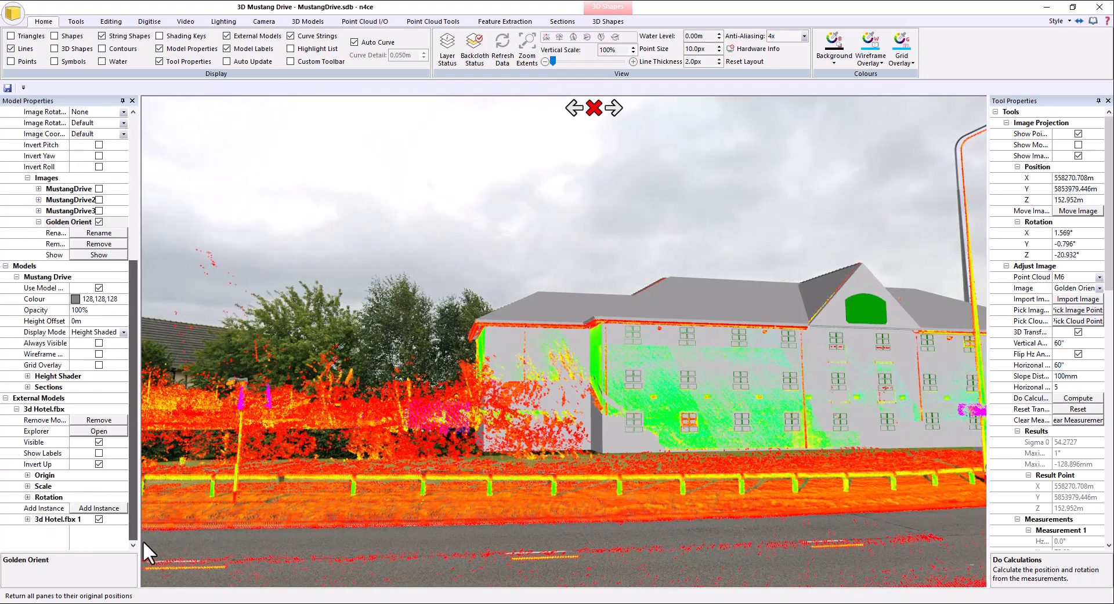
Step: Hide the 3d Hotel.fbx model and look along the road toward the street lamps
{"action": "left_click", "coordinate": [98, 442]}
{"action": "scroll", "coordinate": [730, 348], "scroll_direction": "up", "scroll_amount": 5}
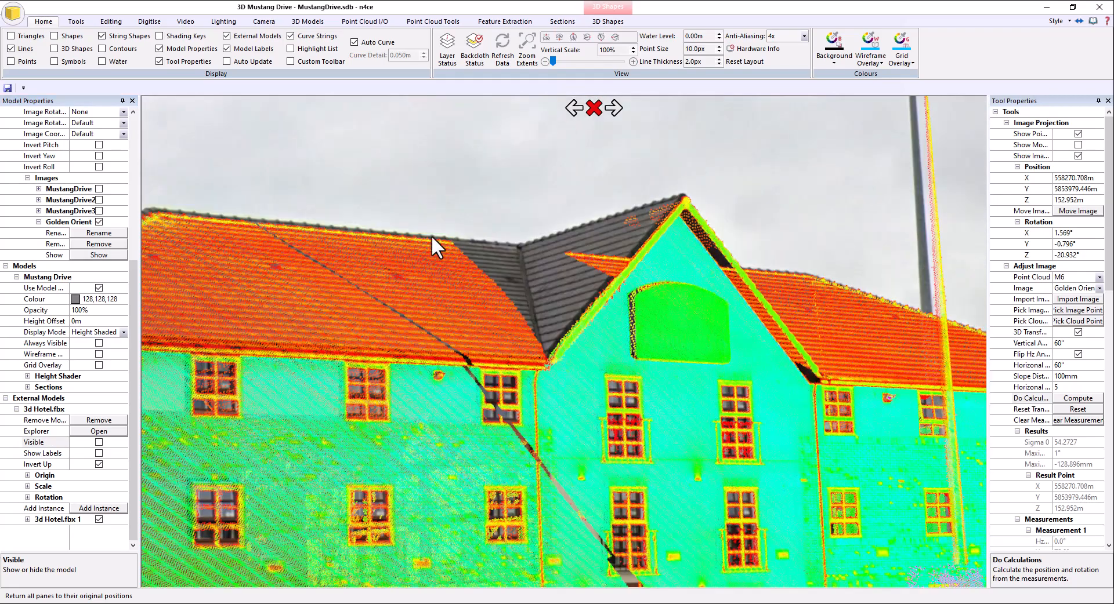
{"action": "left_click_drag", "start_coordinate": [620, 247], "coordinate": [618, 273]}
{"action": "scroll", "coordinate": [812, 330], "scroll_direction": "down", "scroll_amount": 3}
{"action": "left_click_drag", "start_coordinate": [812, 329], "coordinate": [238, 252]}
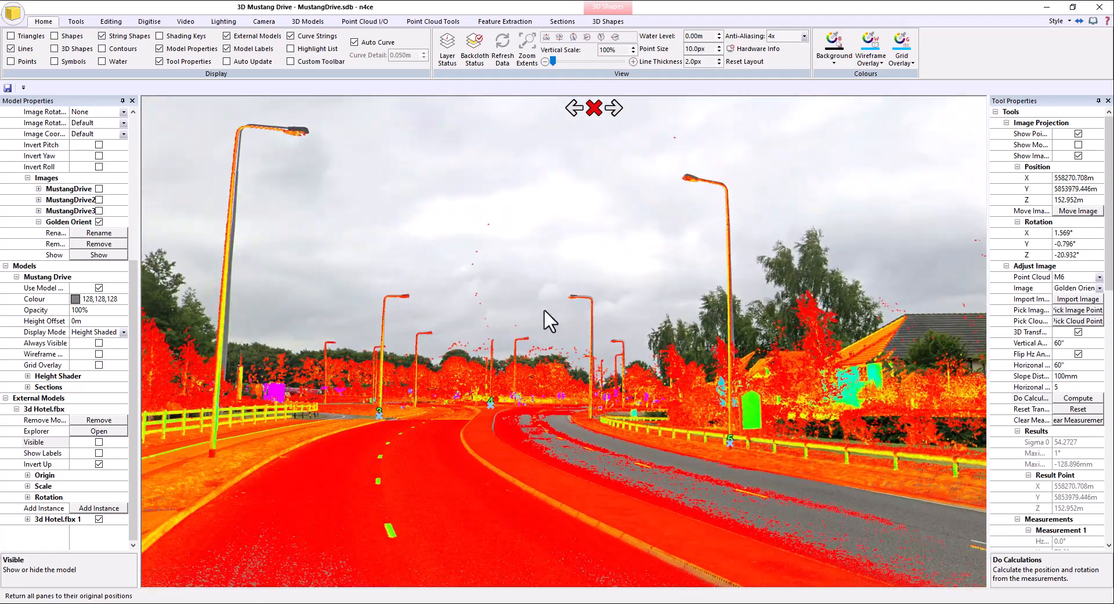
{"action": "left_click_drag", "start_coordinate": [376, 324], "coordinate": [537, 342]}
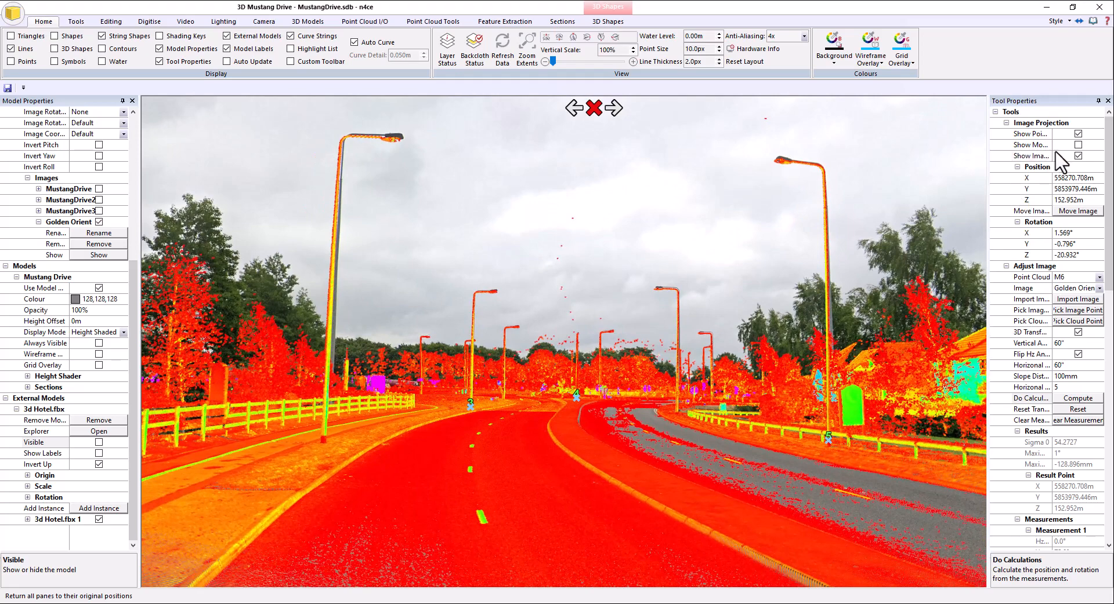
{"action": "left_click", "coordinate": [1078, 134]}
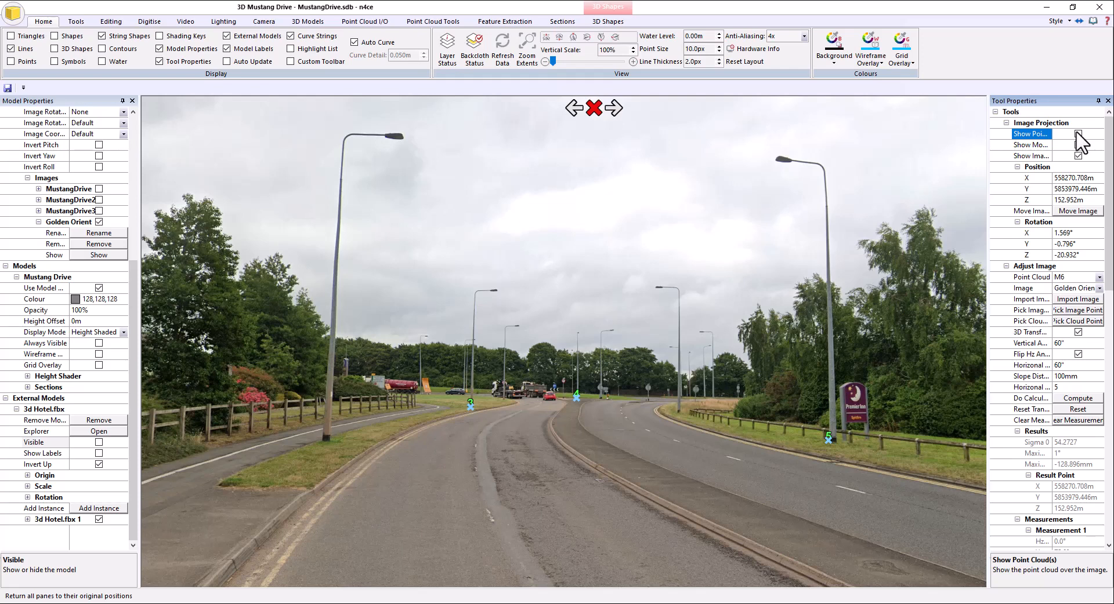
{"action": "left_click", "coordinate": [1078, 134]}
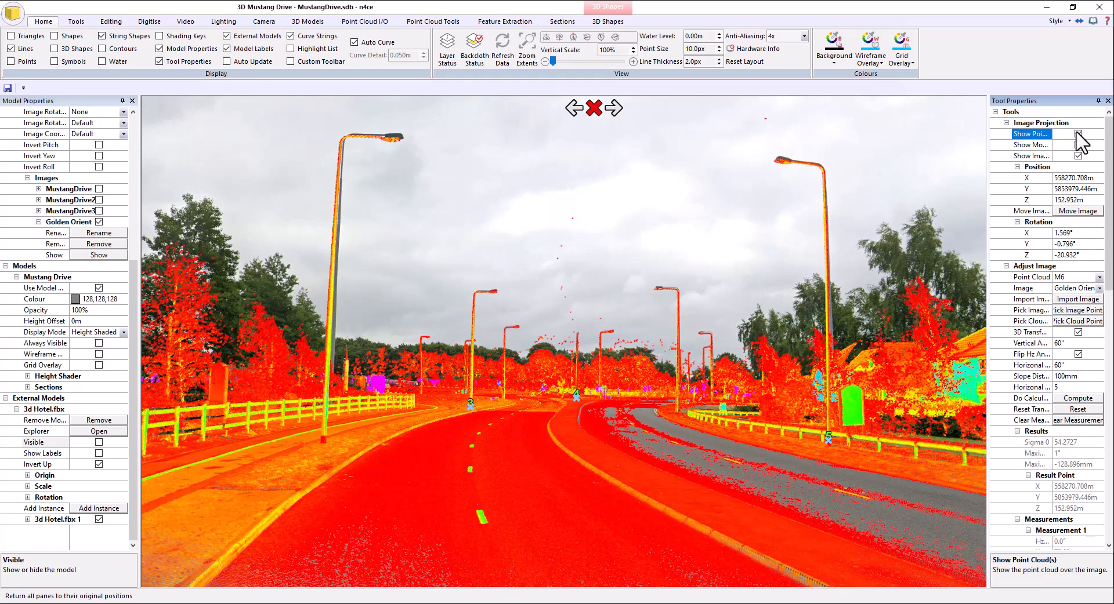
{"action": "left_click", "coordinate": [1078, 134]}
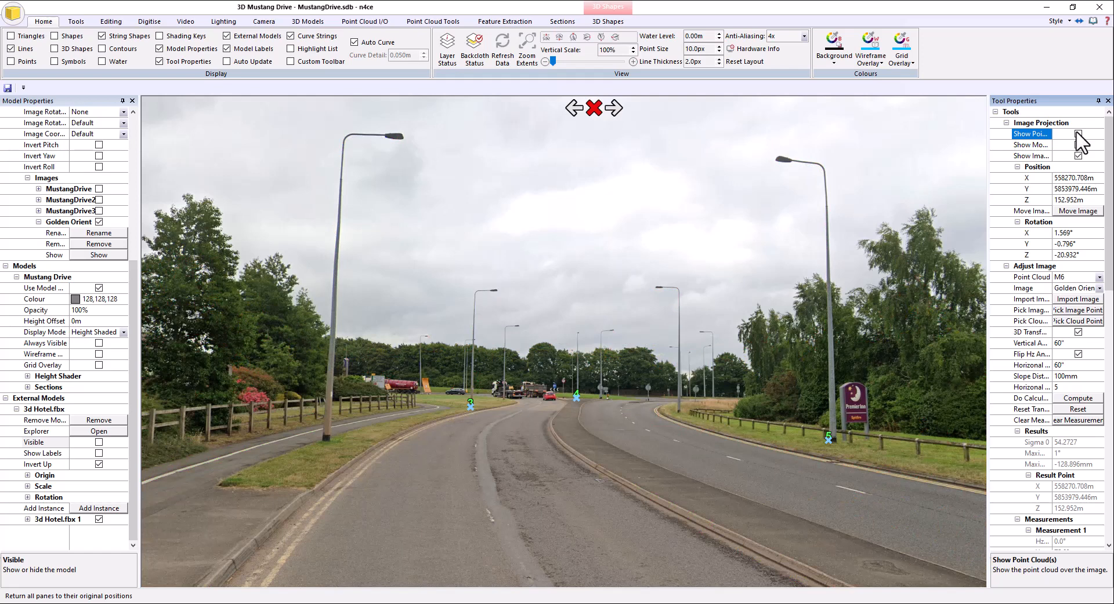
{"action": "left_click", "coordinate": [1078, 134]}
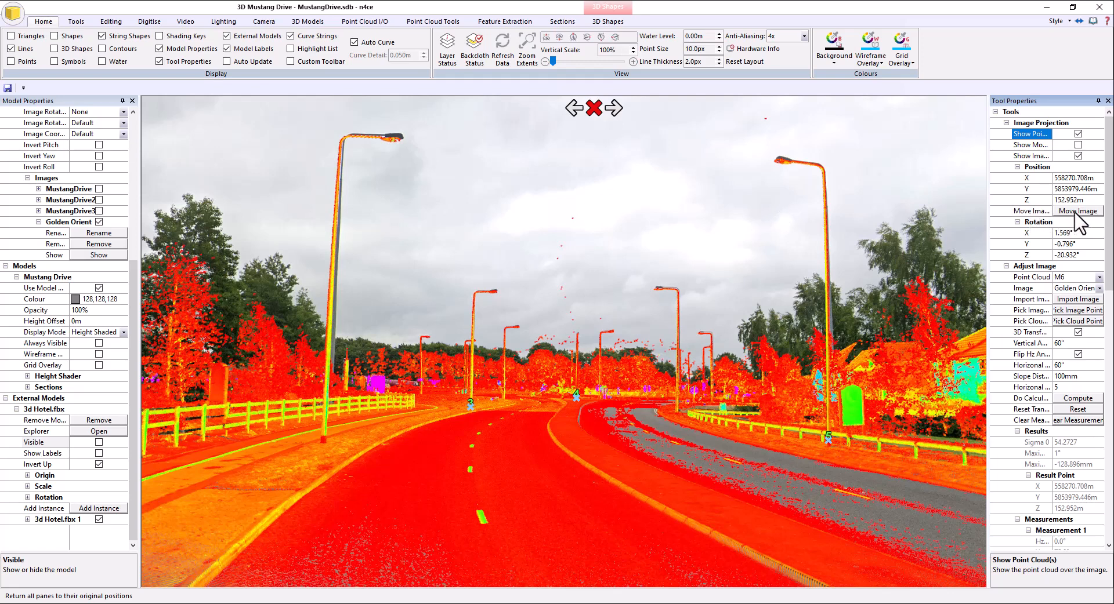
Step: With Move Image, nudge the panorama to 558270.597 m, 5853979.547 m, 152.952 m
{"action": "left_click", "coordinate": [1076, 211]}
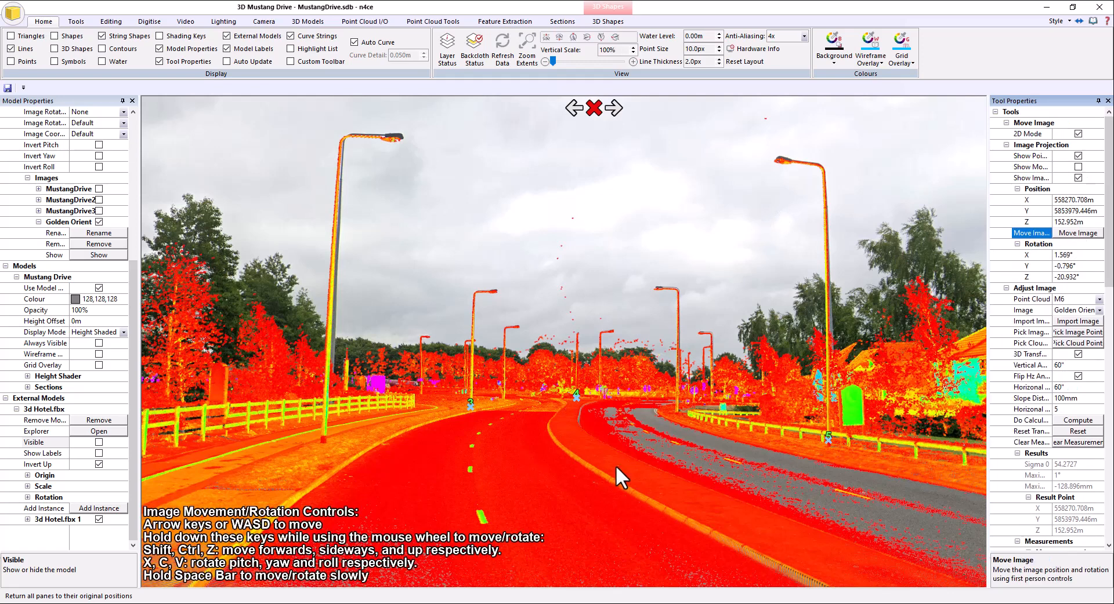
{"action": "scroll", "coordinate": [483, 482], "scroll_direction": "up", "scroll_amount": 1}
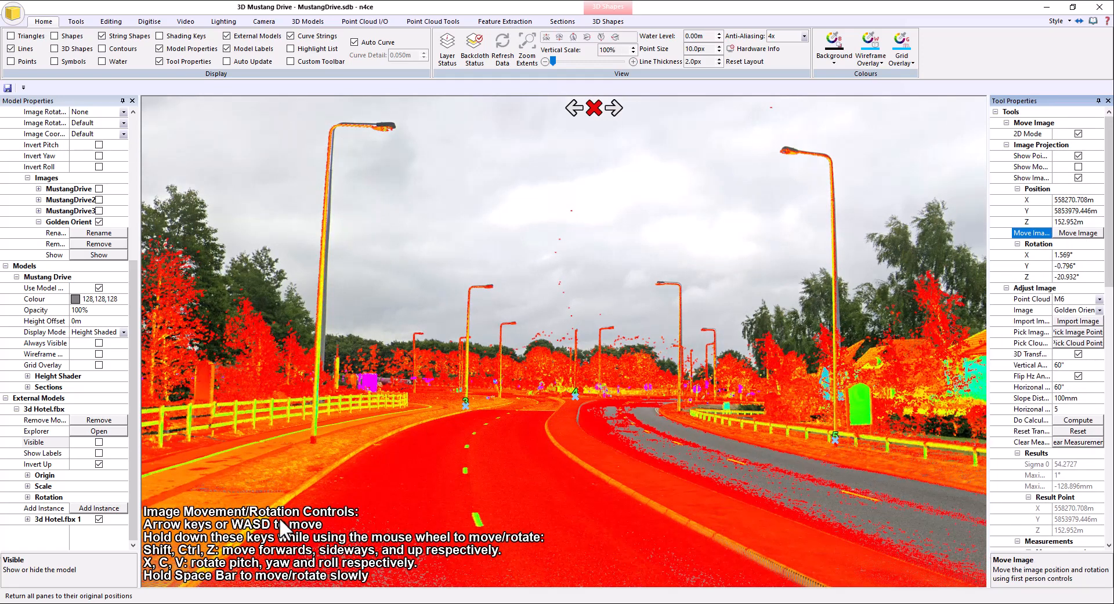
{"action": "left_click", "coordinate": [531, 436]}
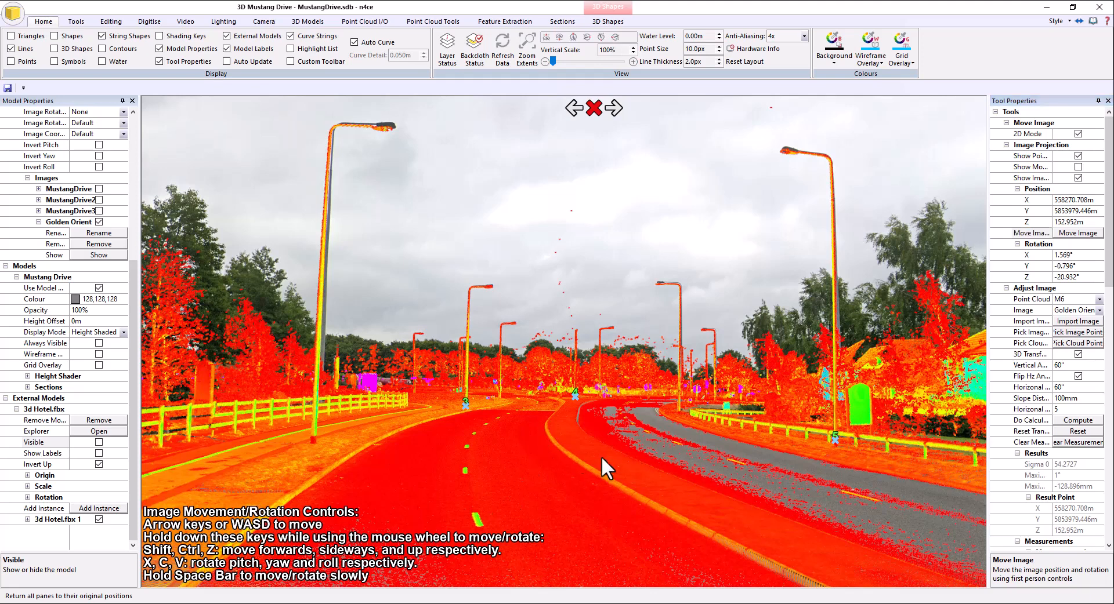
{"action": "scroll", "coordinate": [535, 420], "scroll_direction": "up", "scroll_amount": 1}
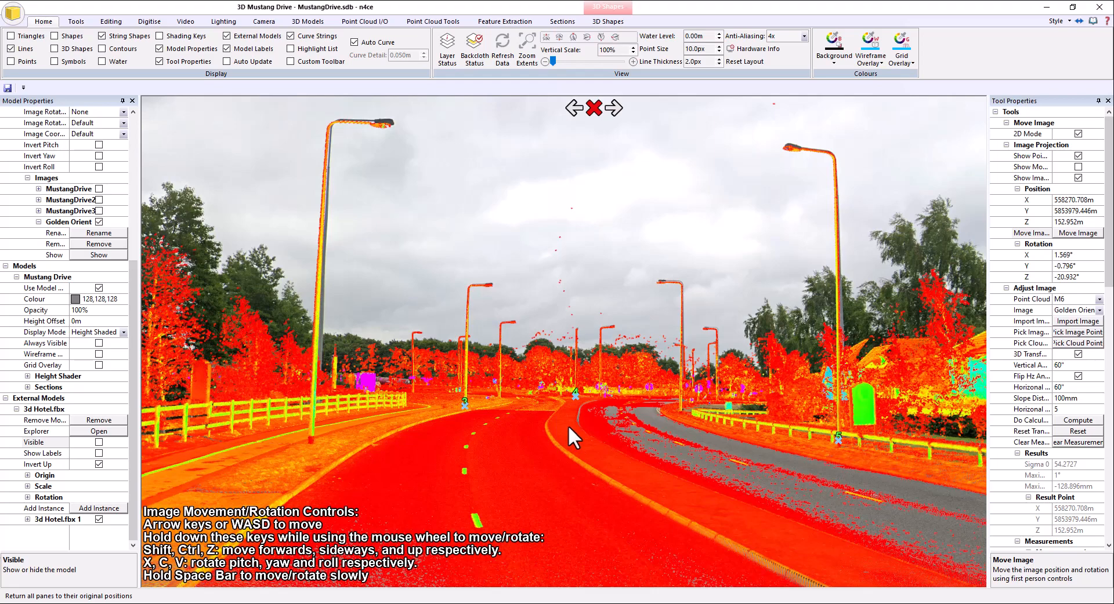
{"action": "scroll", "coordinate": [568, 425], "scroll_direction": "down", "scroll_amount": 5, "text": "shift"}
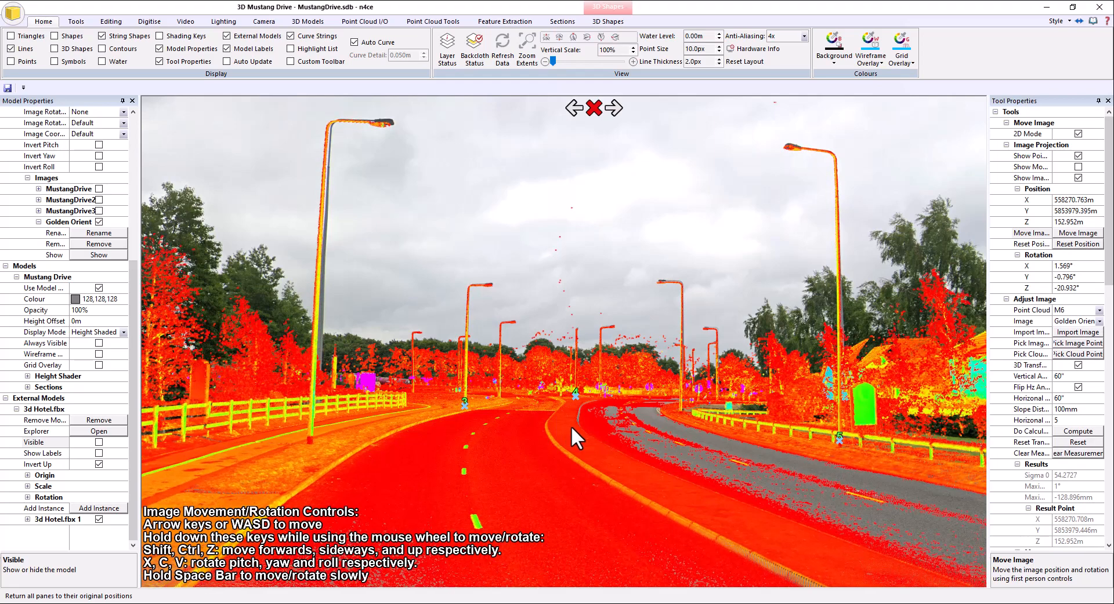
{"action": "scroll", "coordinate": [572, 429], "scroll_direction": "down", "scroll_amount": 5, "text": "shift"}
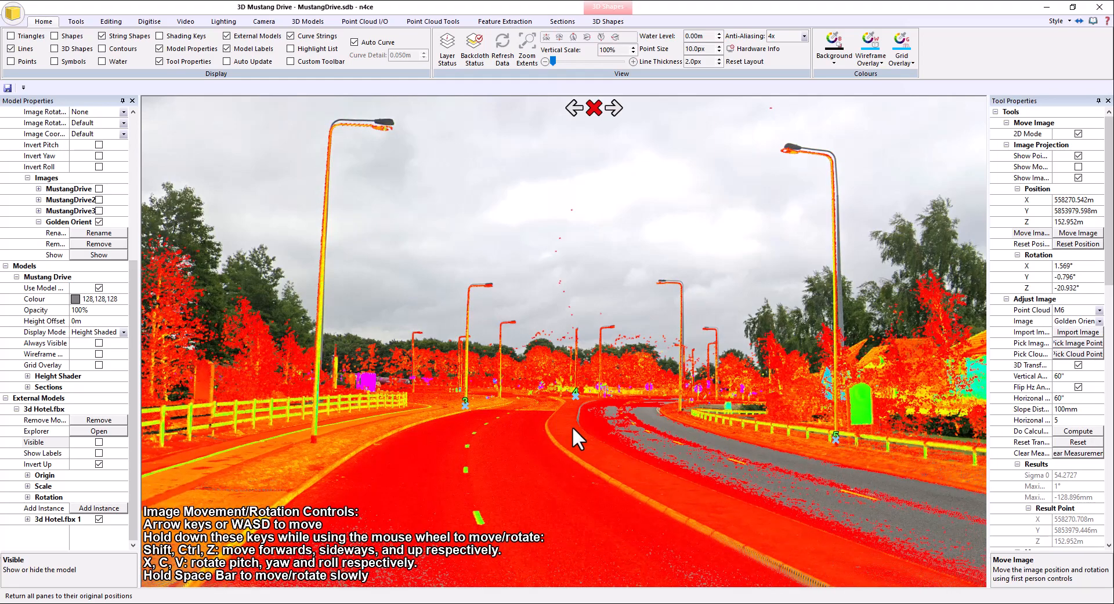
{"action": "scroll", "coordinate": [573, 428], "scroll_direction": "up", "scroll_amount": 4, "text": "shift"}
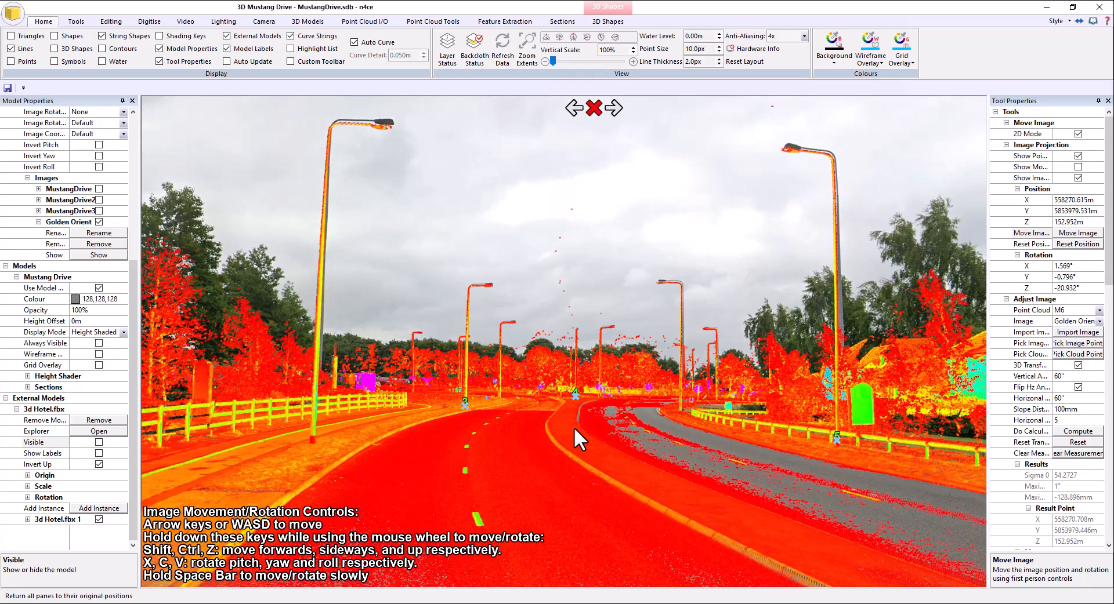
{"action": "scroll", "coordinate": [573, 427], "scroll_direction": "down", "scroll_amount": 3, "text": "shift"}
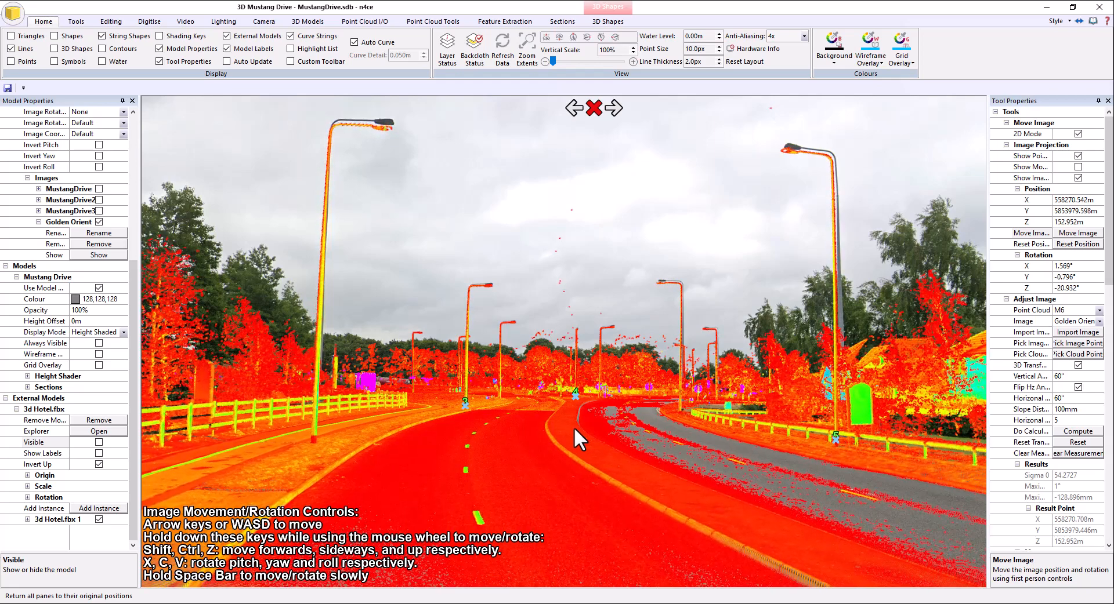
{"action": "scroll", "coordinate": [576, 427], "scroll_direction": "down", "scroll_amount": 5, "text": "shift"}
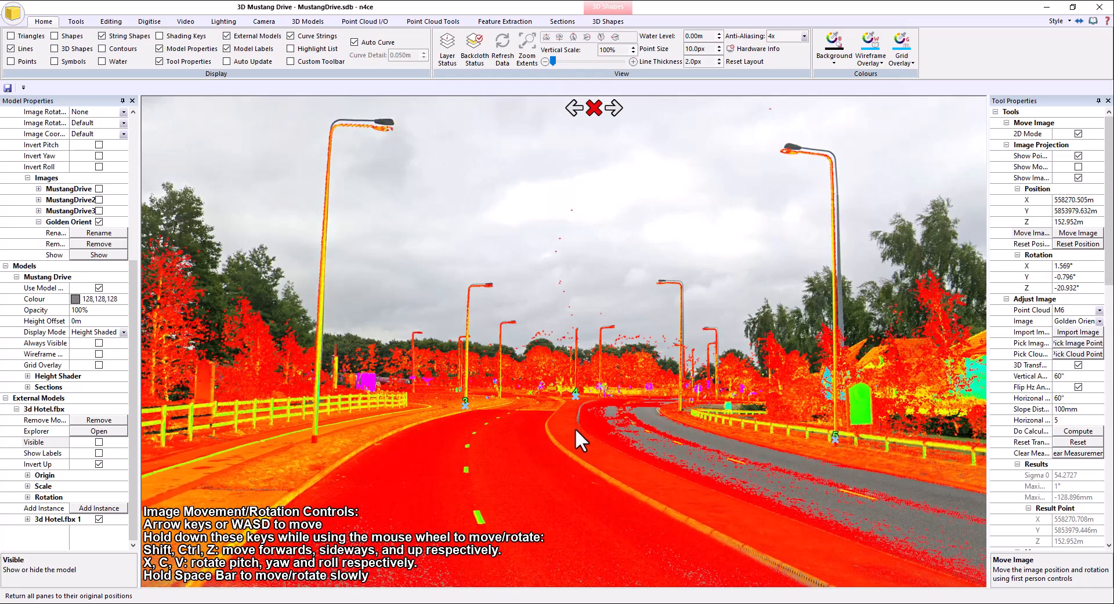
{"action": "scroll", "coordinate": [575, 430], "scroll_direction": "up", "scroll_amount": 5, "text": "shift"}
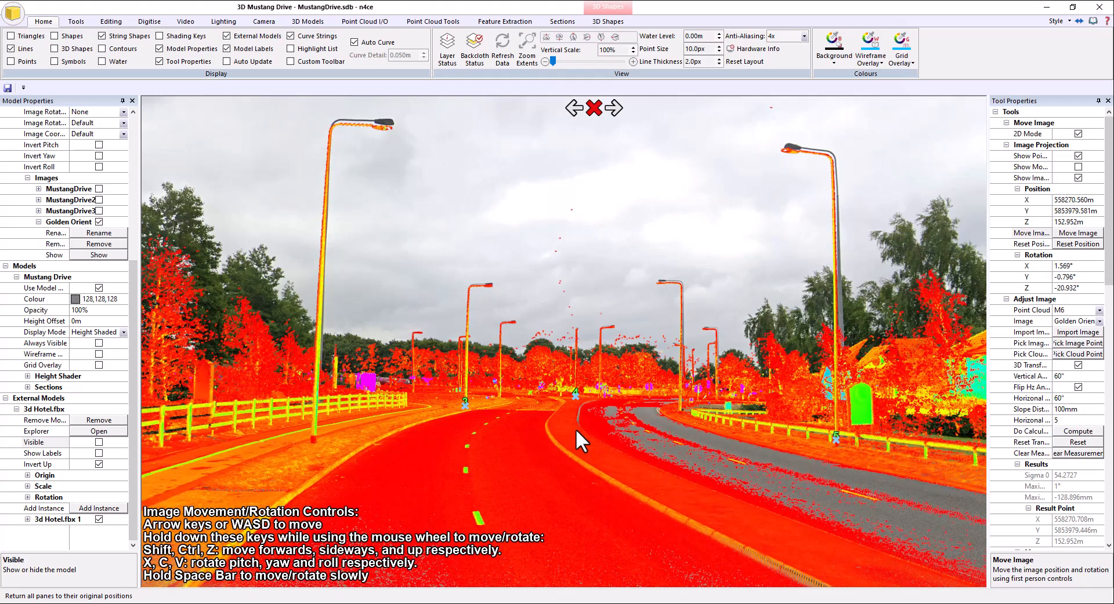
{"action": "scroll", "coordinate": [576, 429], "scroll_direction": "up", "scroll_amount": 3, "text": "shift"}
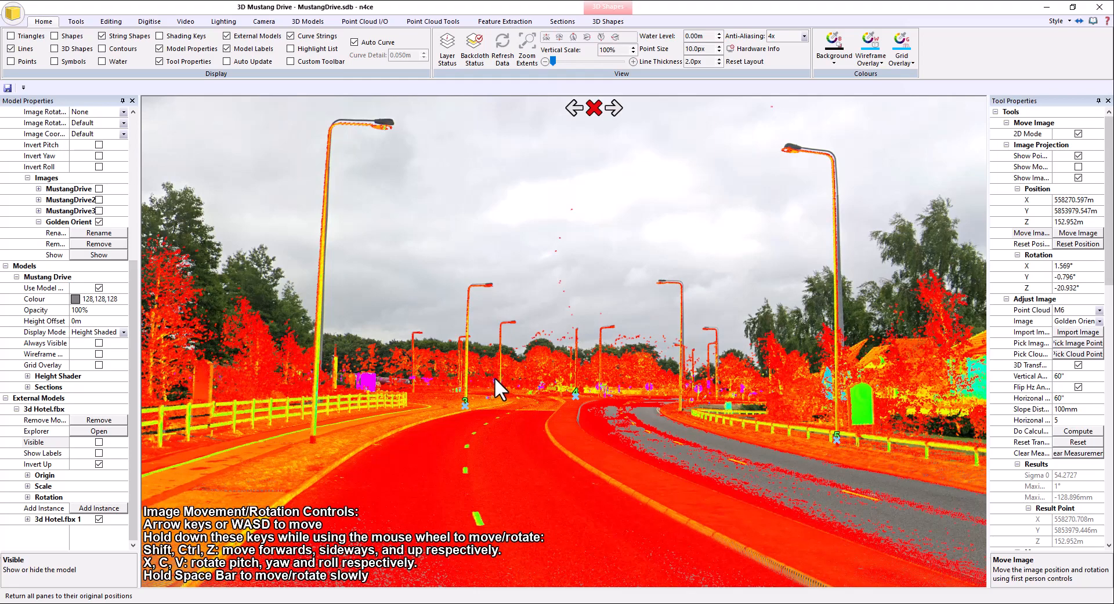
{"action": "scroll", "coordinate": [495, 378], "scroll_direction": "down", "scroll_amount": 5, "text": "ctrl"}
{"action": "scroll", "coordinate": [495, 379], "scroll_direction": "up", "scroll_amount": 4, "text": "ctrl"}
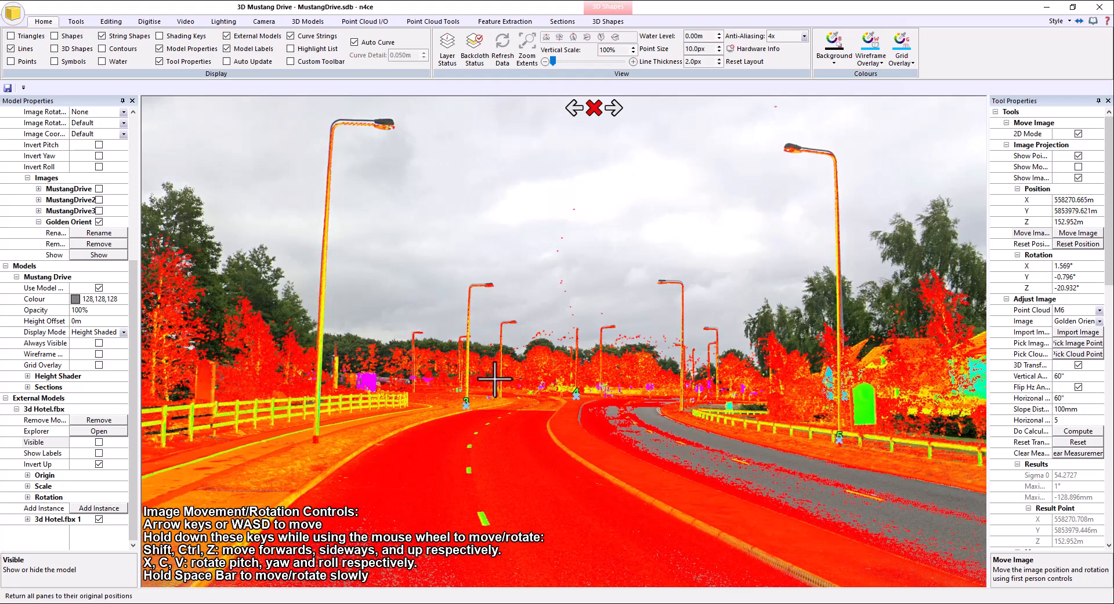
{"action": "scroll", "coordinate": [494, 379], "scroll_direction": "up", "scroll_amount": 1, "text": "ctrl"}
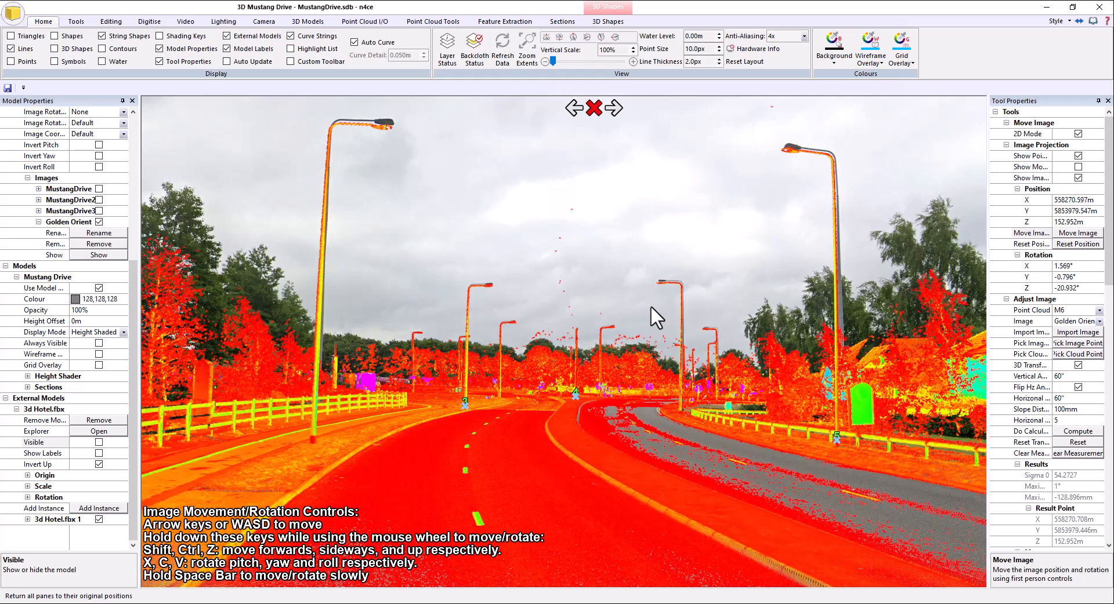
Step: Step the image position left three times to 558270.675 m, 5853979.645 m
{"action": "left_click_drag", "start_coordinate": [464, 333], "coordinate": [504, 329]}
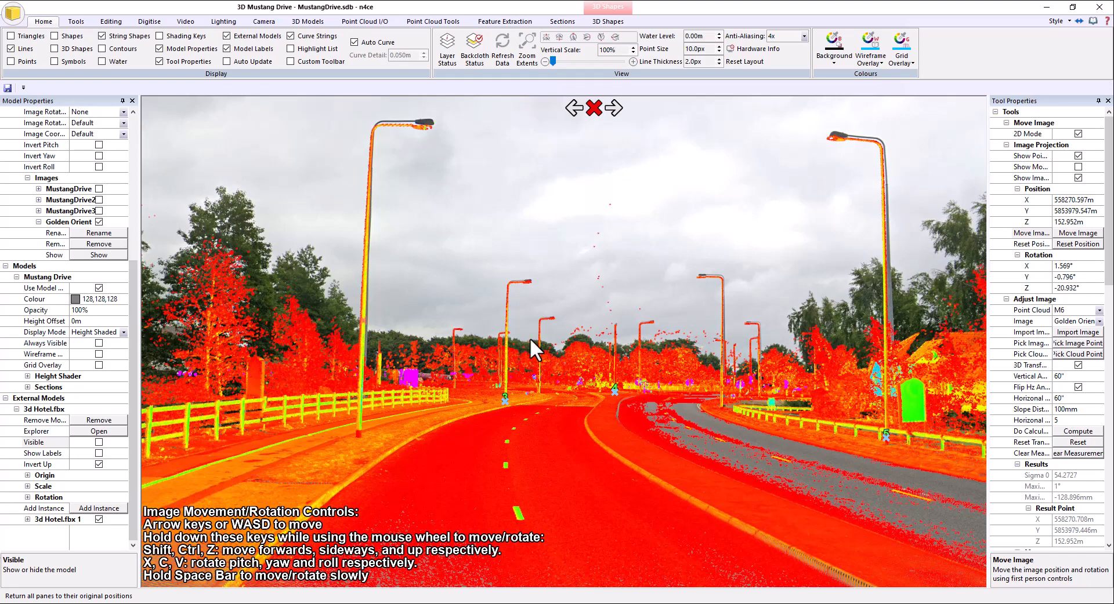
{"action": "key", "text": "Left"}
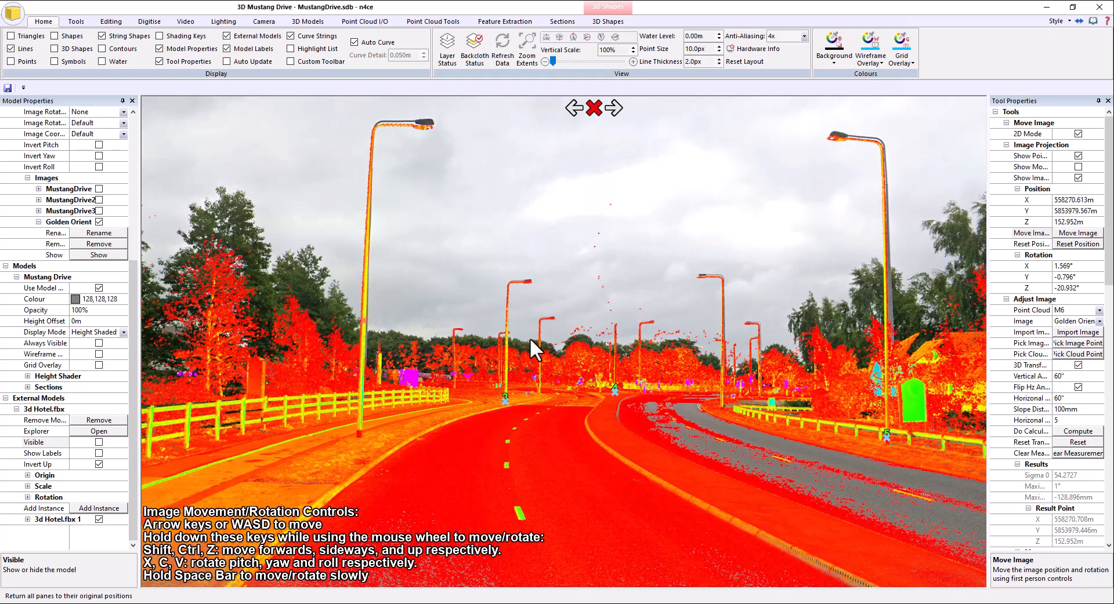
{"action": "key", "text": "Left"}
{"action": "key", "text": "Left"}
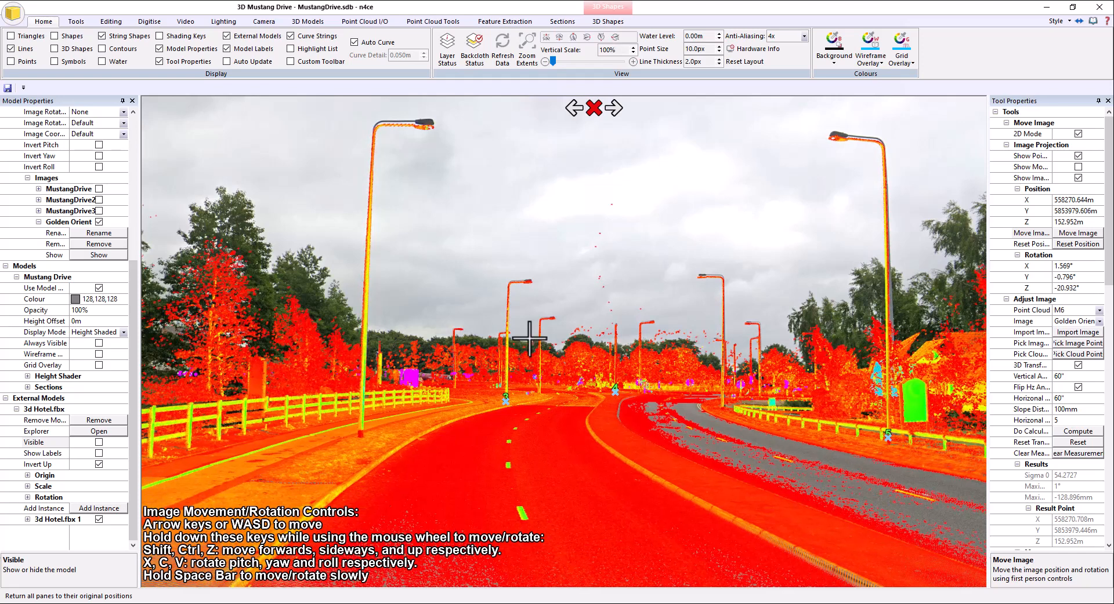
{"action": "key", "text": "Left"}
{"action": "key", "text": "Left"}
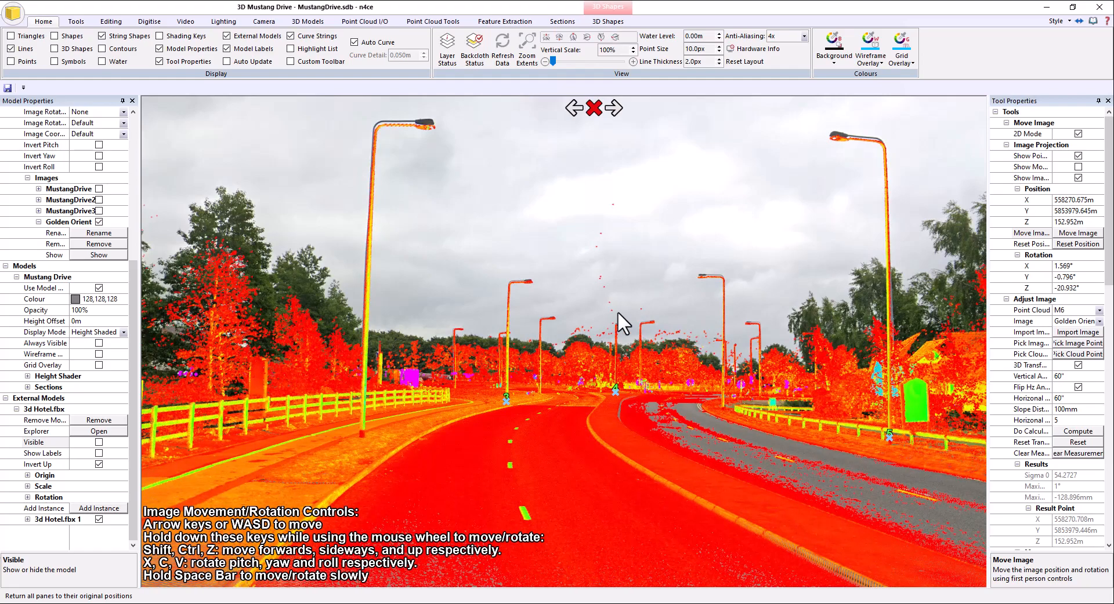
Step: Rotate toward the roadside house and back along the road to check the alignment
{"action": "left_click_drag", "start_coordinate": [711, 370], "coordinate": [565, 367]}
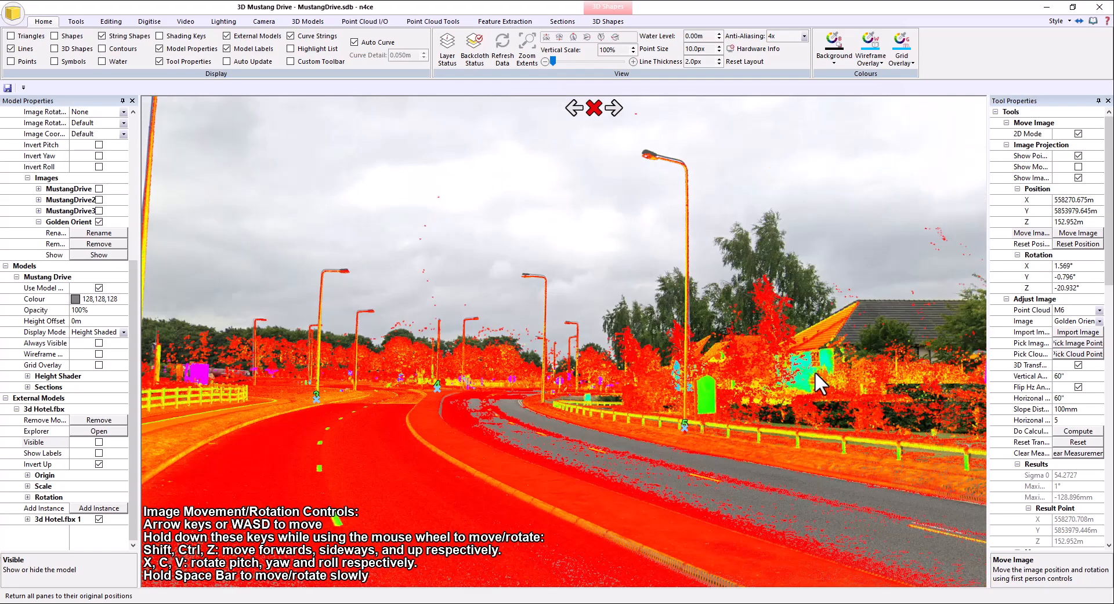
{"action": "left_click_drag", "start_coordinate": [812, 371], "coordinate": [673, 362]}
{"action": "left_click_drag", "start_coordinate": [557, 344], "coordinate": [787, 380]}
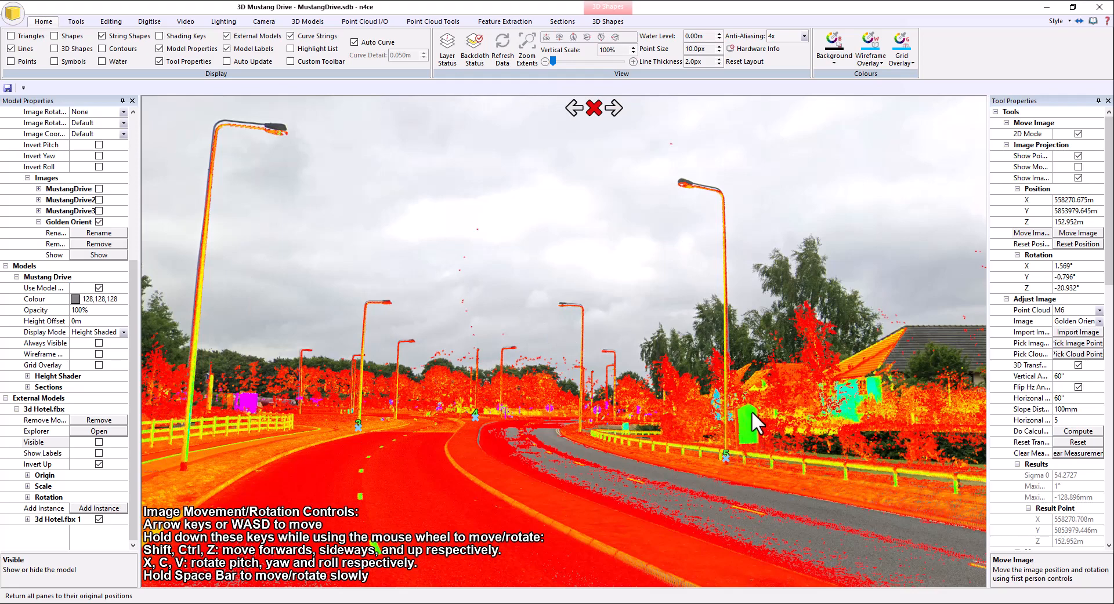
{"action": "left_click_drag", "start_coordinate": [528, 323], "coordinate": [697, 321]}
{"action": "left_click_drag", "start_coordinate": [555, 375], "coordinate": [606, 362]}
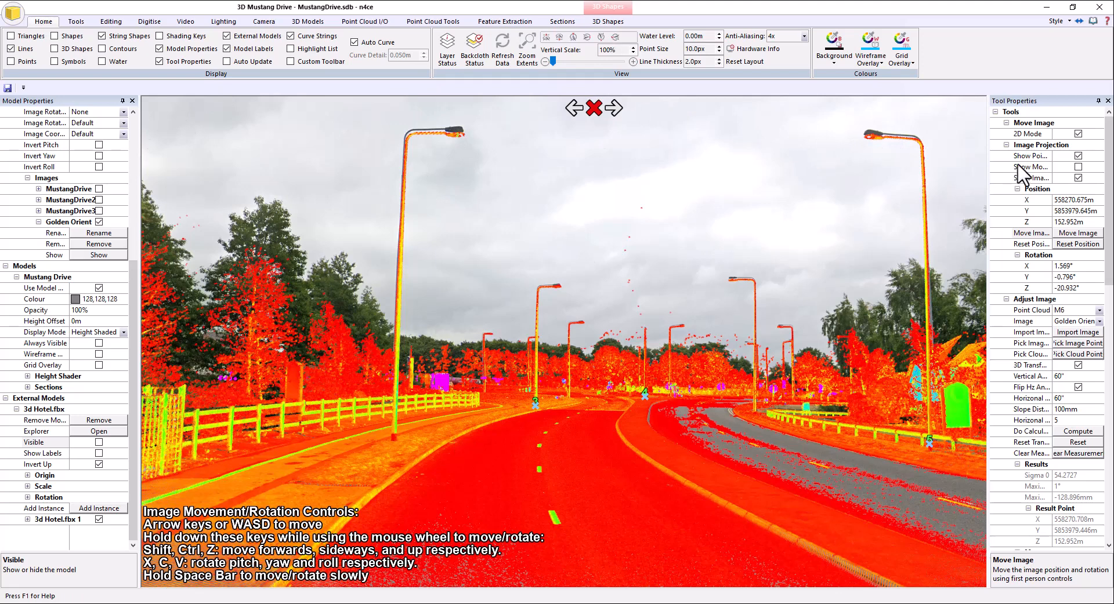
Step: Show model data with Mustang Drive always visible, toggling the point cloud off and on
{"action": "left_click", "coordinate": [1078, 167]}
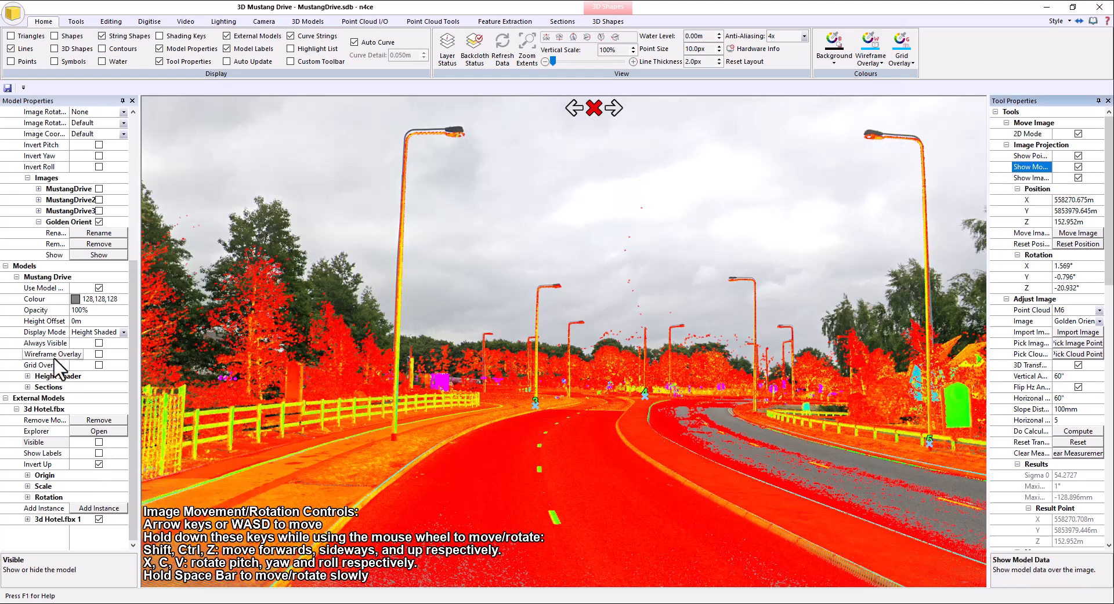
{"action": "left_click", "coordinate": [99, 343]}
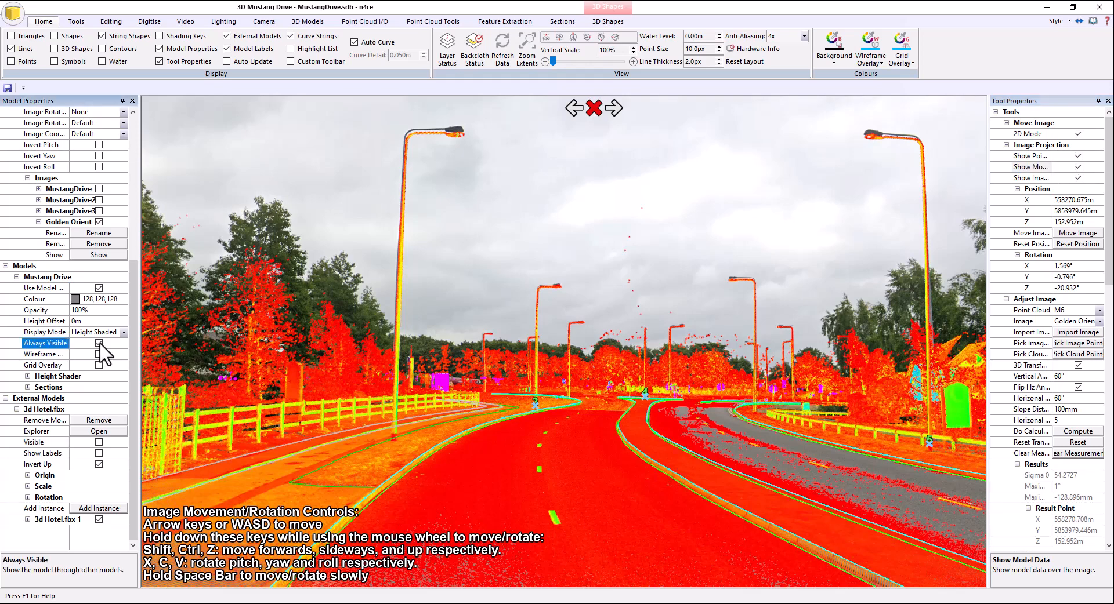
{"action": "left_click_drag", "start_coordinate": [657, 473], "coordinate": [687, 433]}
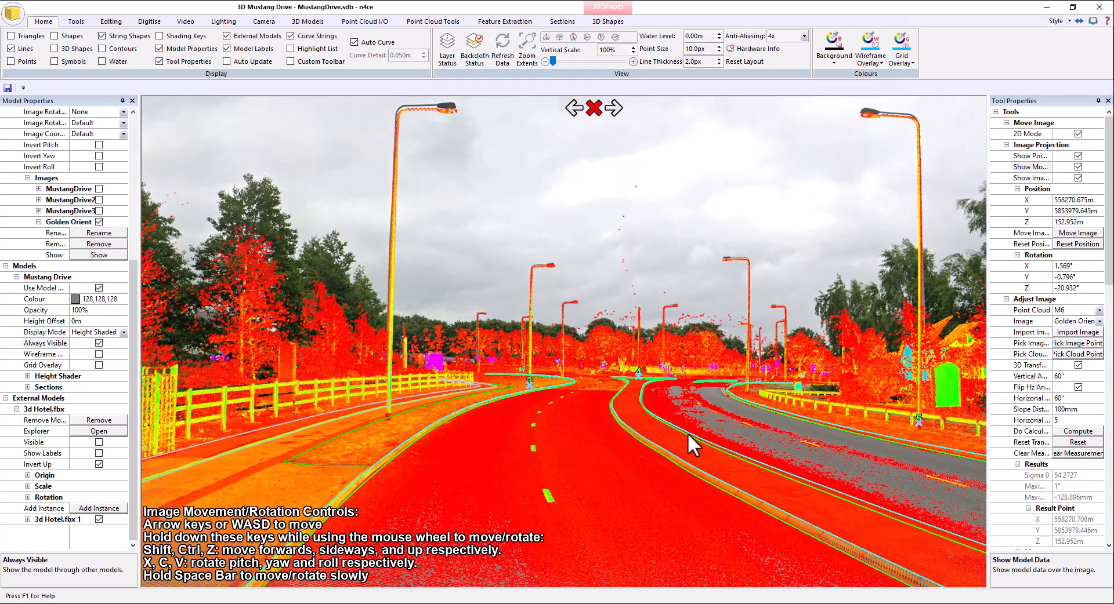
{"action": "left_click", "coordinate": [1078, 155]}
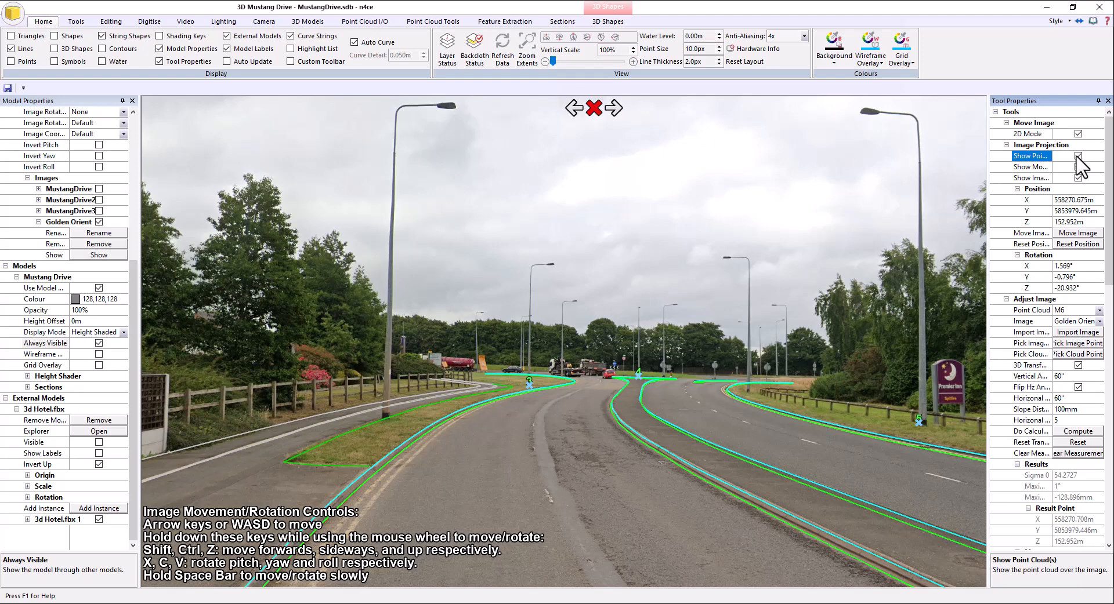
{"action": "left_click", "coordinate": [1078, 156]}
Step: Turn onto the hotel and curving road, lowering the image height to 152.927 m
{"action": "left_click_drag", "start_coordinate": [798, 378], "coordinate": [485, 353]}
{"action": "left_click_drag", "start_coordinate": [696, 351], "coordinate": [560, 349]}
{"action": "left_click_drag", "start_coordinate": [842, 345], "coordinate": [646, 336]}
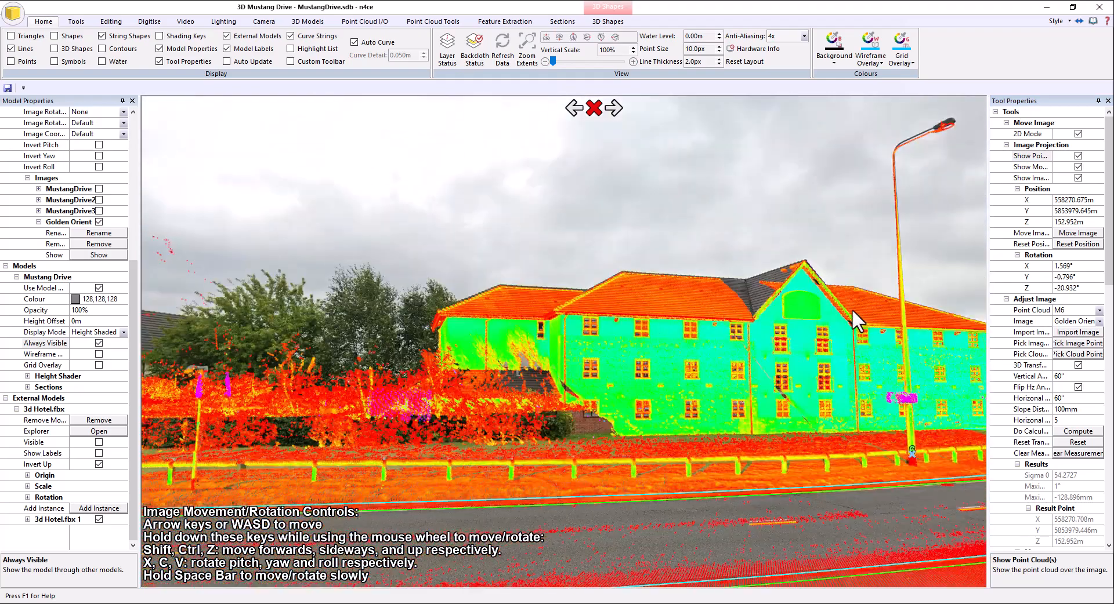
{"action": "left_click_drag", "start_coordinate": [856, 320], "coordinate": [614, 318]}
{"action": "left_click_drag", "start_coordinate": [749, 199], "coordinate": [614, 256]}
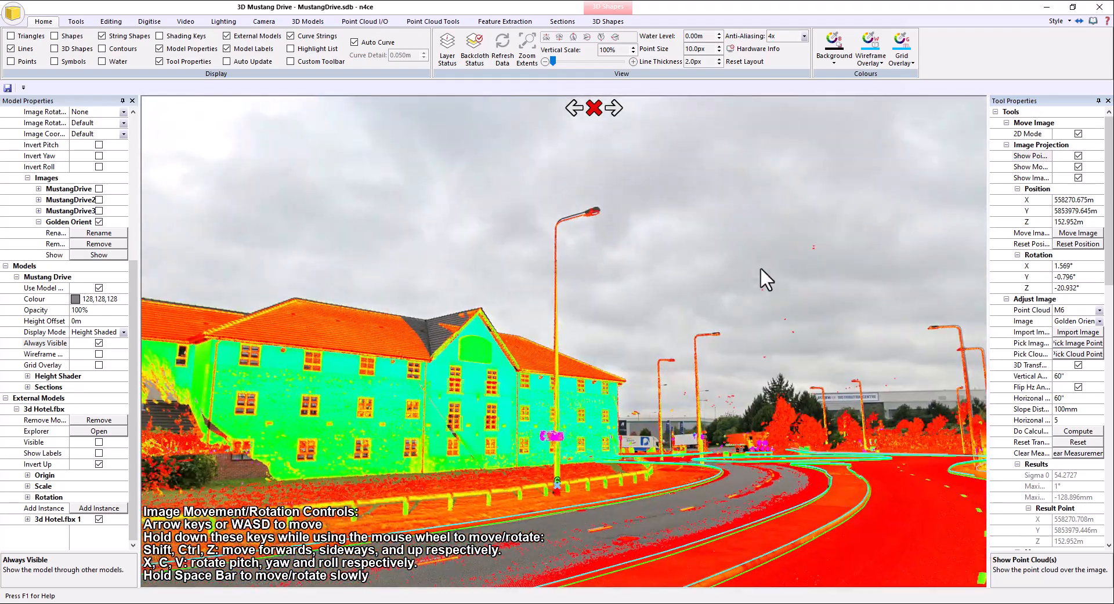
{"action": "left_click_drag", "start_coordinate": [760, 266], "coordinate": [598, 278]}
{"action": "left_click_drag", "start_coordinate": [684, 274], "coordinate": [650, 280]}
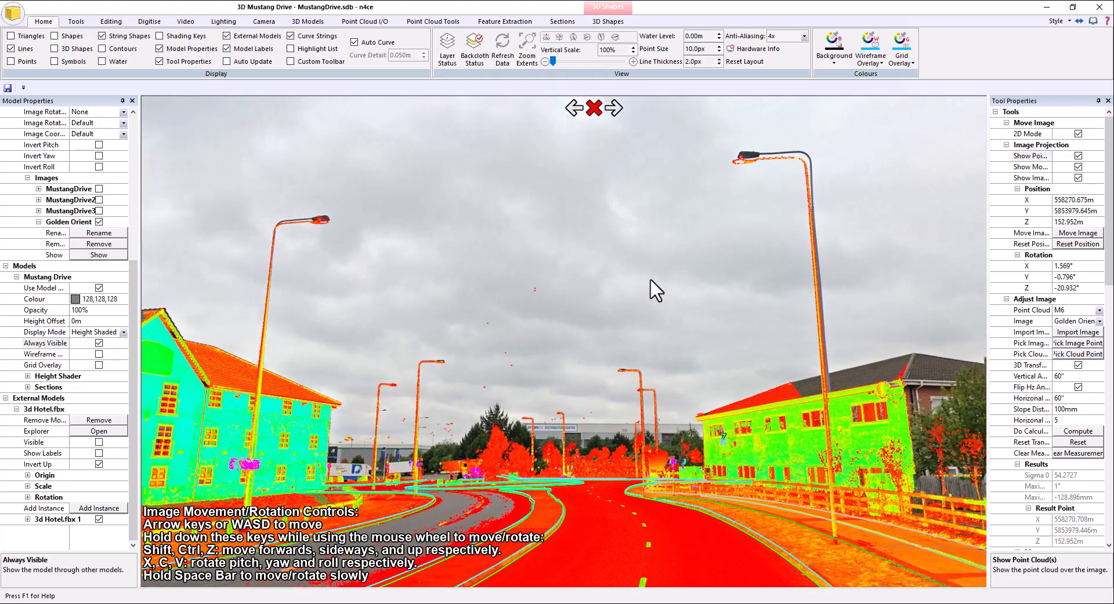
{"action": "left_click_drag", "start_coordinate": [561, 312], "coordinate": [579, 297]}
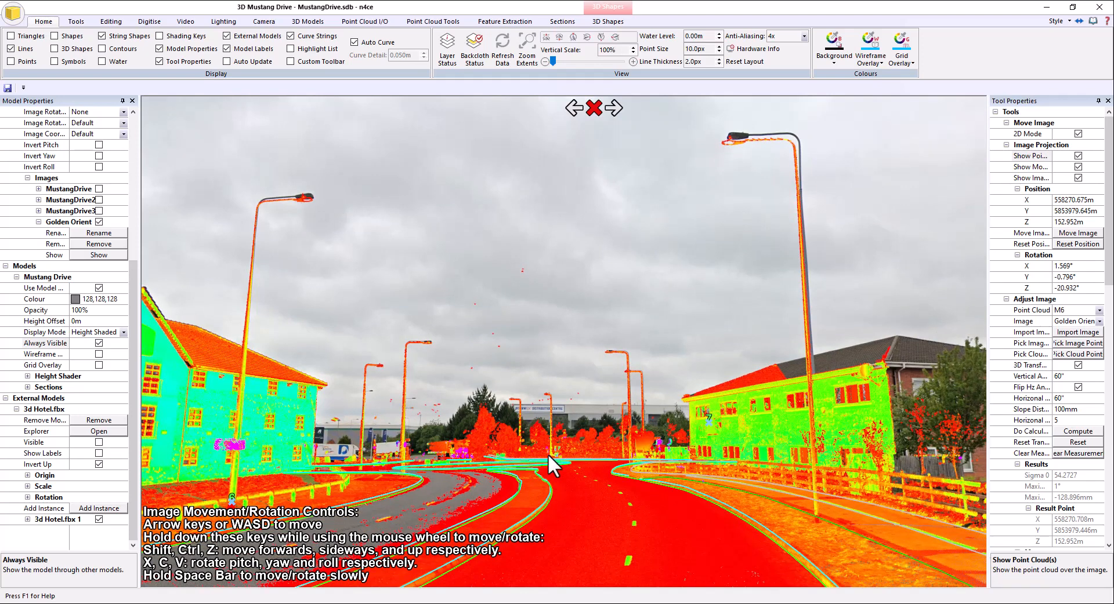
{"action": "scroll", "coordinate": [554, 452], "scroll_direction": "down", "scroll_amount": 3}
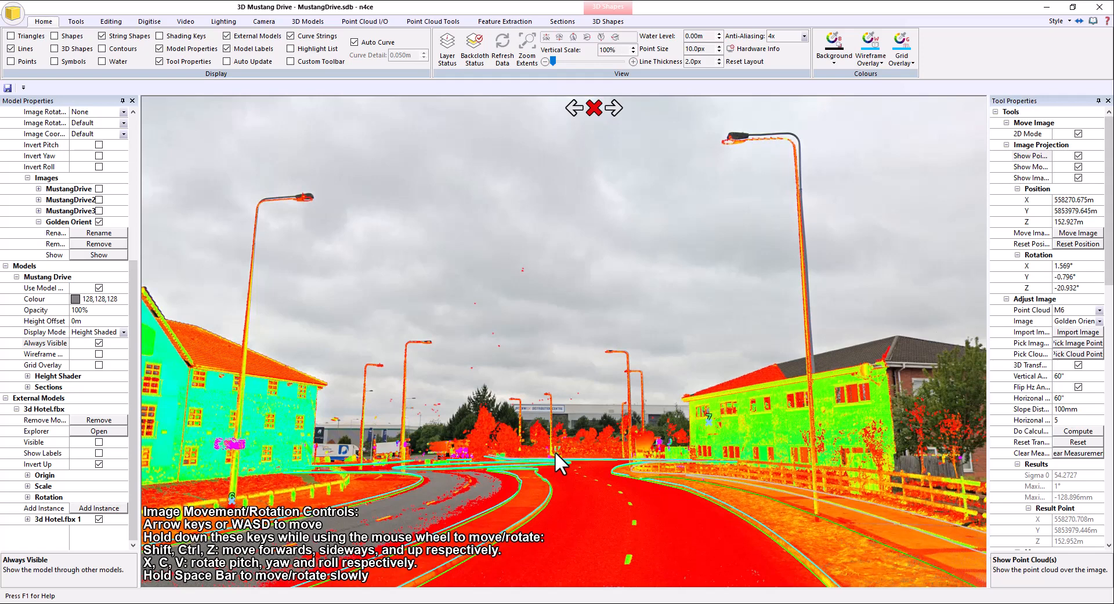
Step: Set the image height to 152.902 m and zoom toward the distribution centre
{"action": "scroll", "coordinate": [555, 452], "scroll_direction": "down", "scroll_amount": 3}
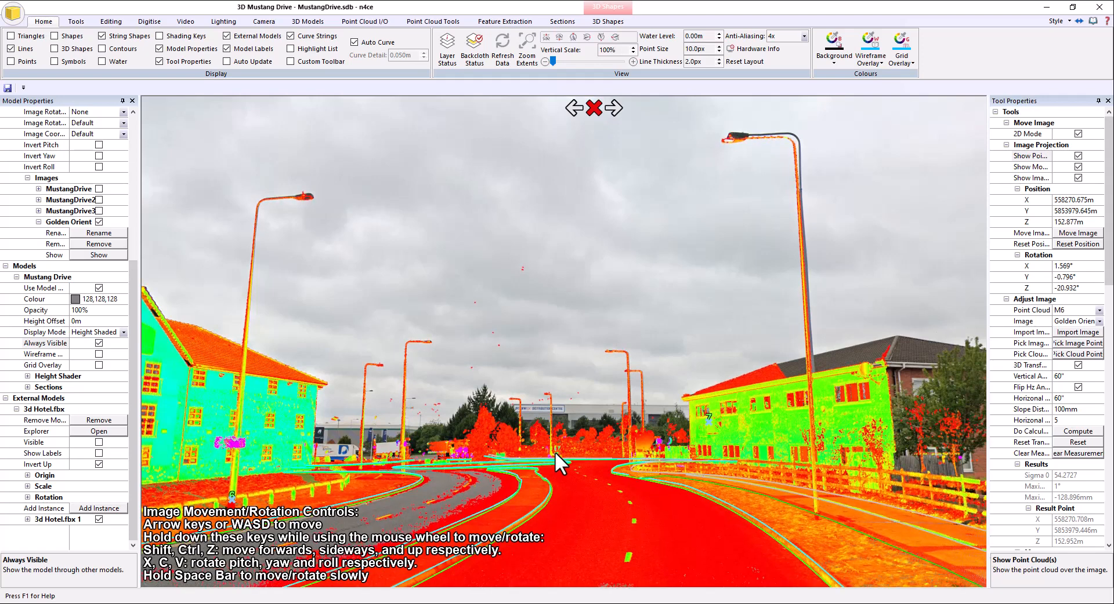
{"action": "scroll", "coordinate": [556, 454], "scroll_direction": "up", "scroll_amount": 3}
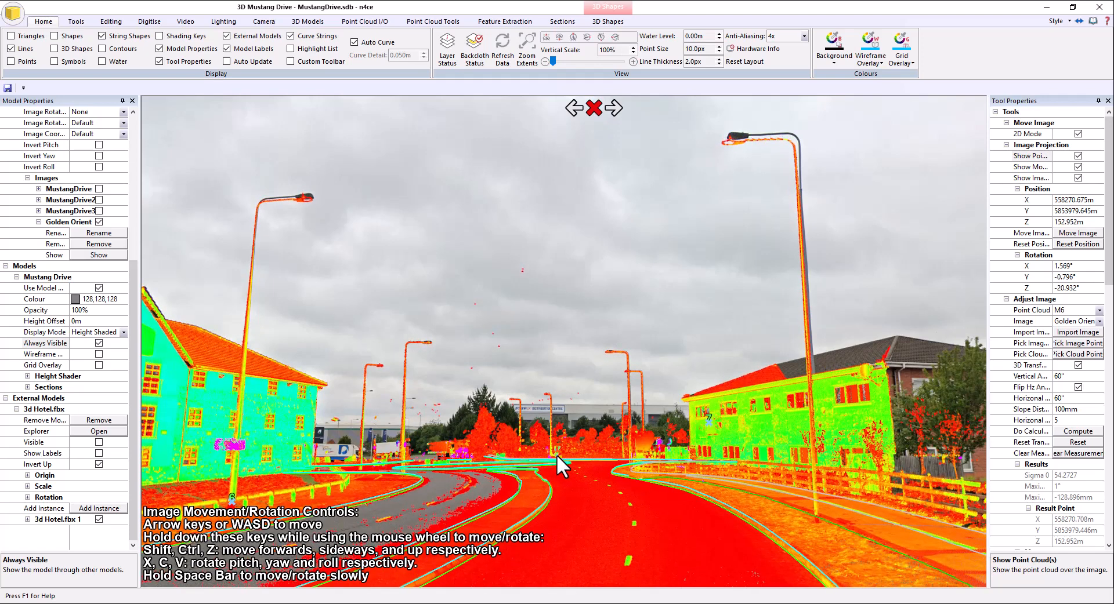
{"action": "scroll", "coordinate": [555, 454], "scroll_direction": "down", "scroll_amount": 1}
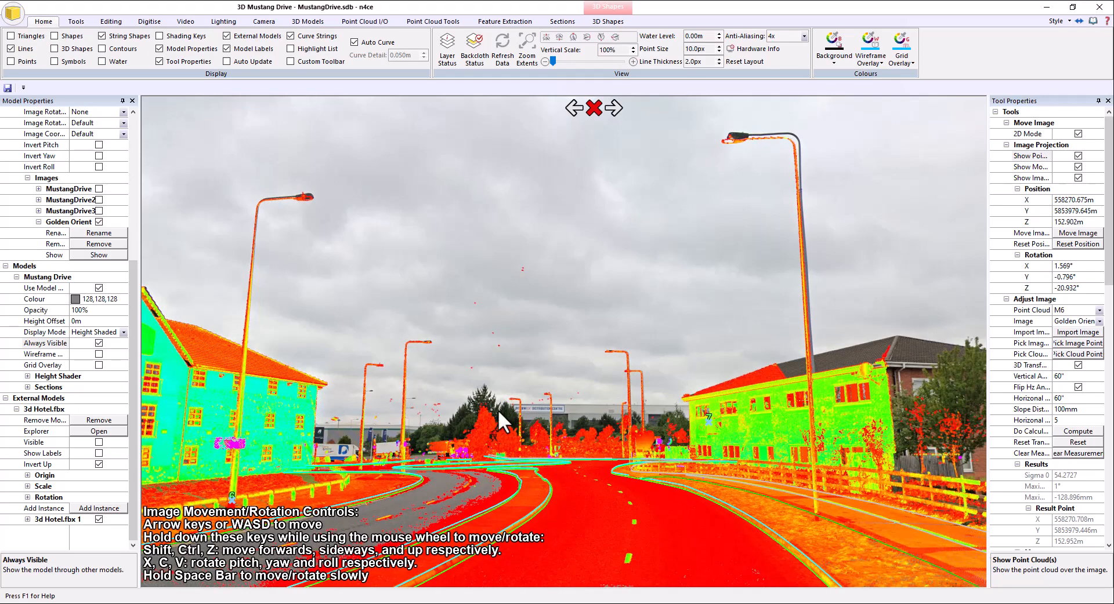
{"action": "scroll", "coordinate": [545, 401], "scroll_direction": "up", "scroll_amount": 5}
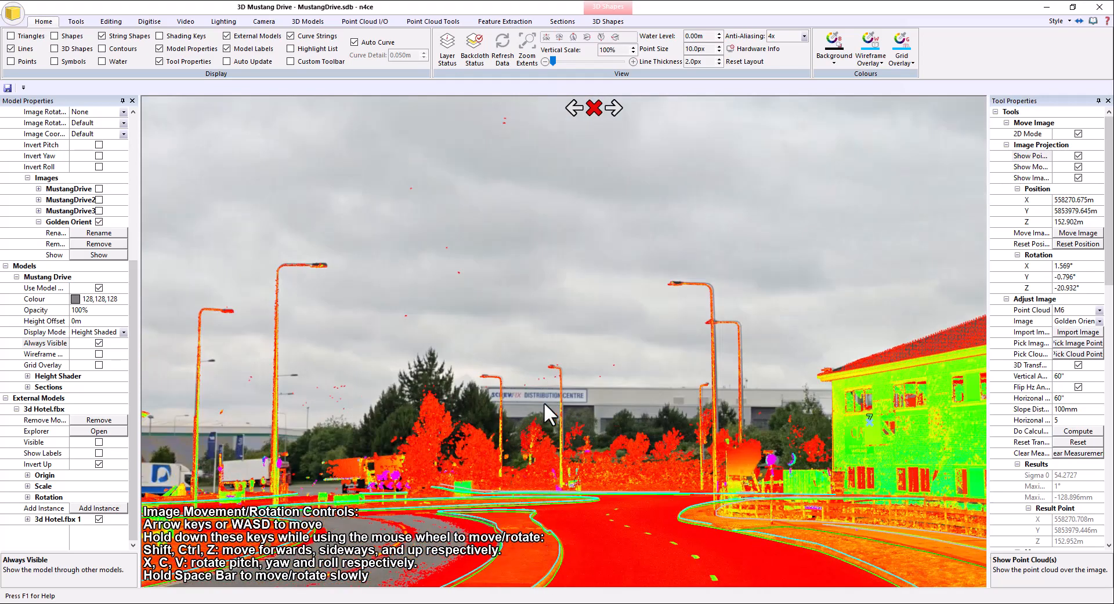
{"action": "scroll", "coordinate": [580, 329], "scroll_direction": "up", "scroll_amount": 2}
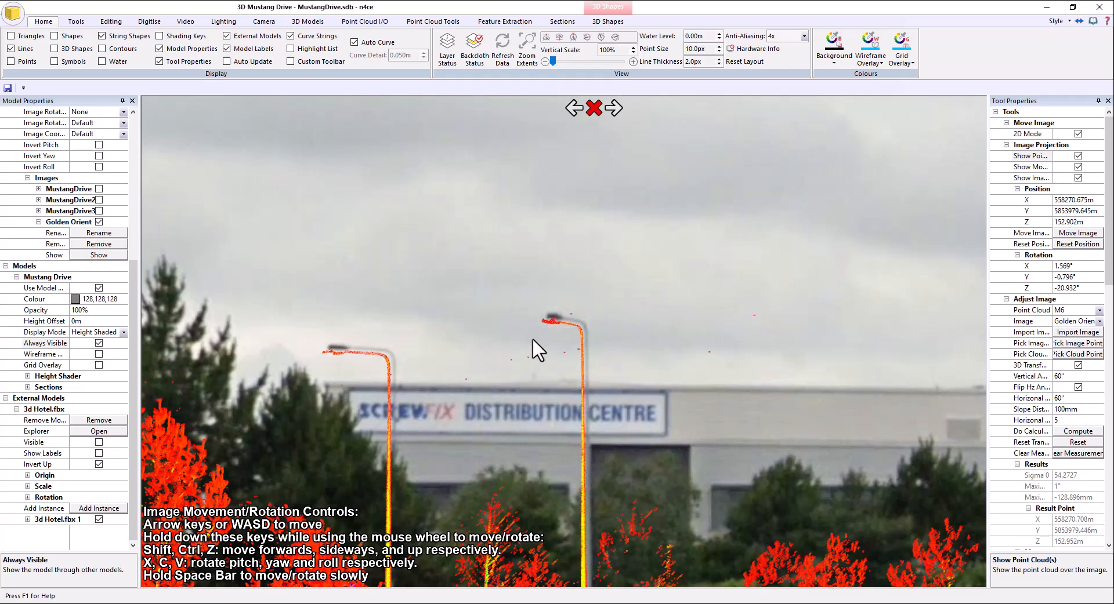
Step: Nudge the image rotation to 1.587°, -0.851°, -20.875° so the lamp posts line up
{"action": "middle_click_drag", "start_coordinate": [482, 385], "coordinate": [514, 382]}
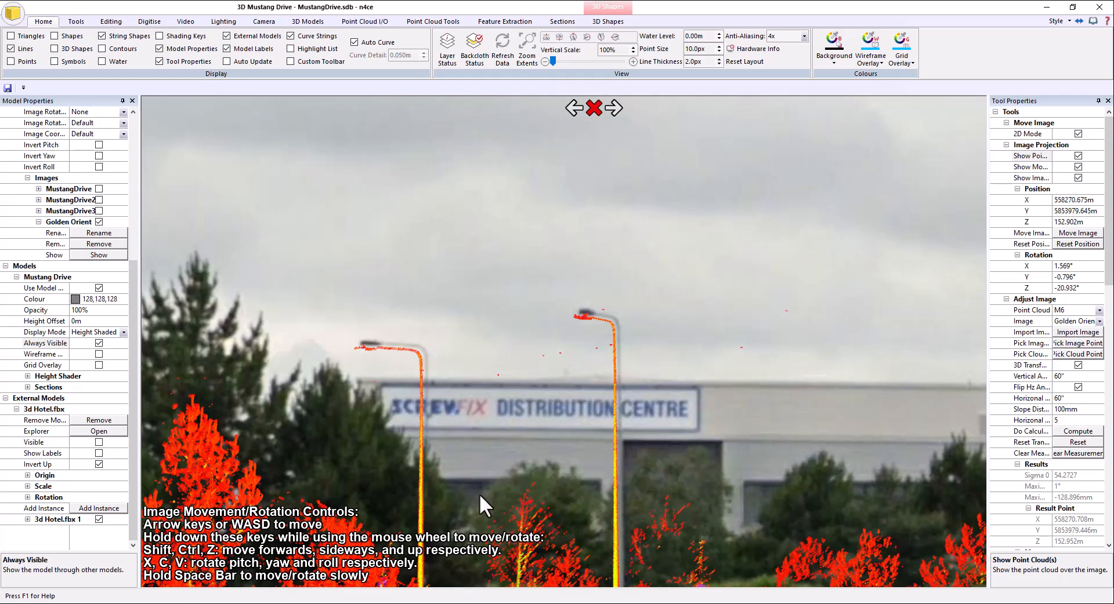
{"action": "scroll", "coordinate": [486, 489], "scroll_direction": "down", "scroll_amount": 1}
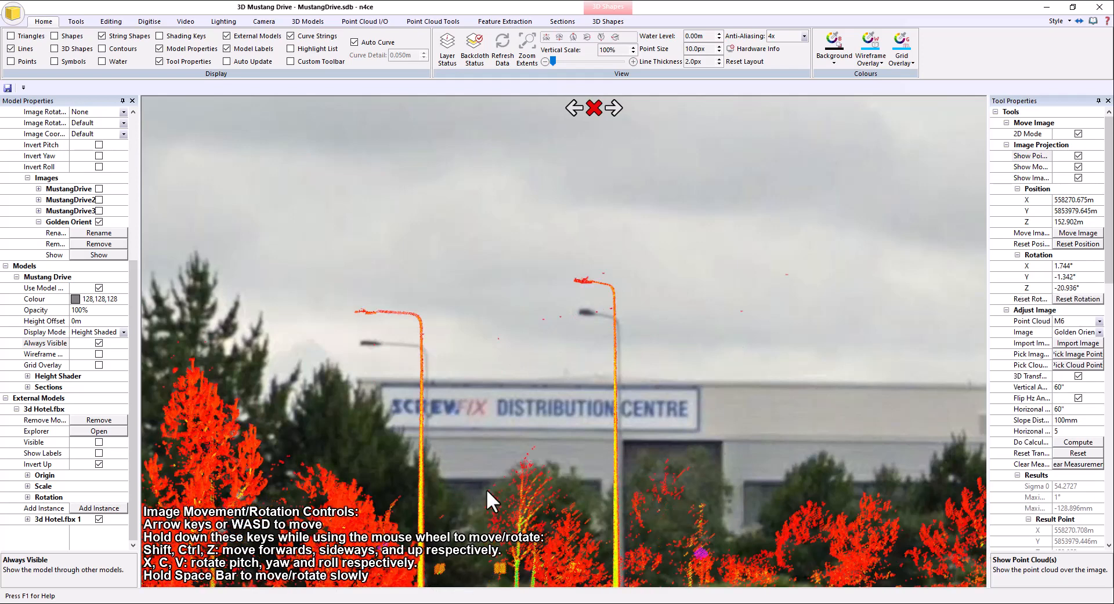
{"action": "scroll", "coordinate": [486, 489], "scroll_direction": "up", "scroll_amount": 1}
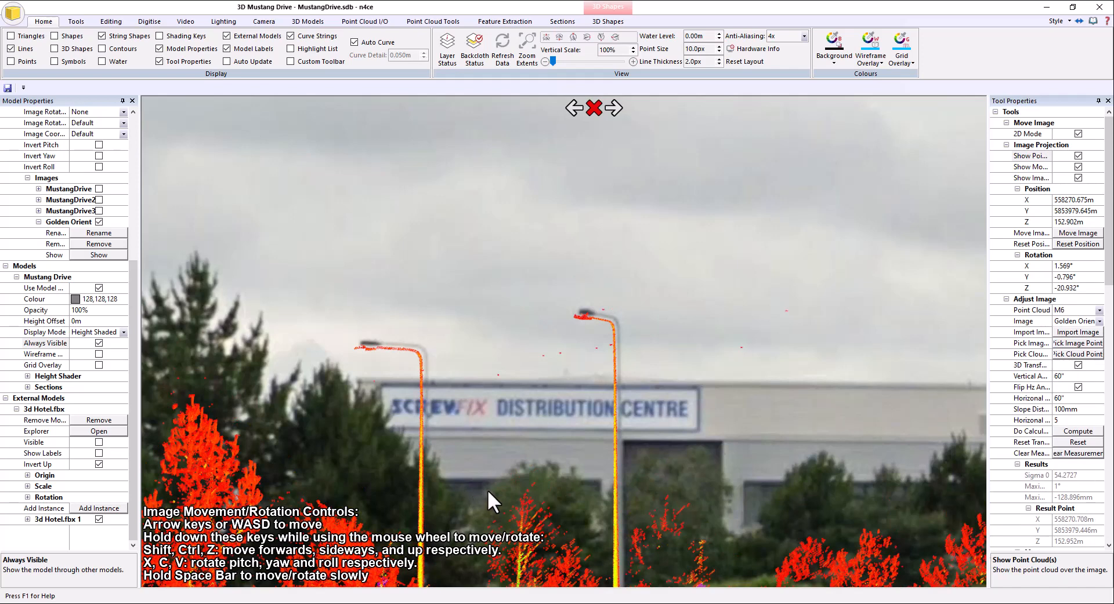
{"action": "scroll", "coordinate": [487, 490], "scroll_direction": "down", "scroll_amount": 1}
{"action": "scroll", "coordinate": [487, 489], "scroll_direction": "up", "scroll_amount": 1}
{"action": "scroll", "coordinate": [488, 490], "scroll_direction": "down", "scroll_amount": 1}
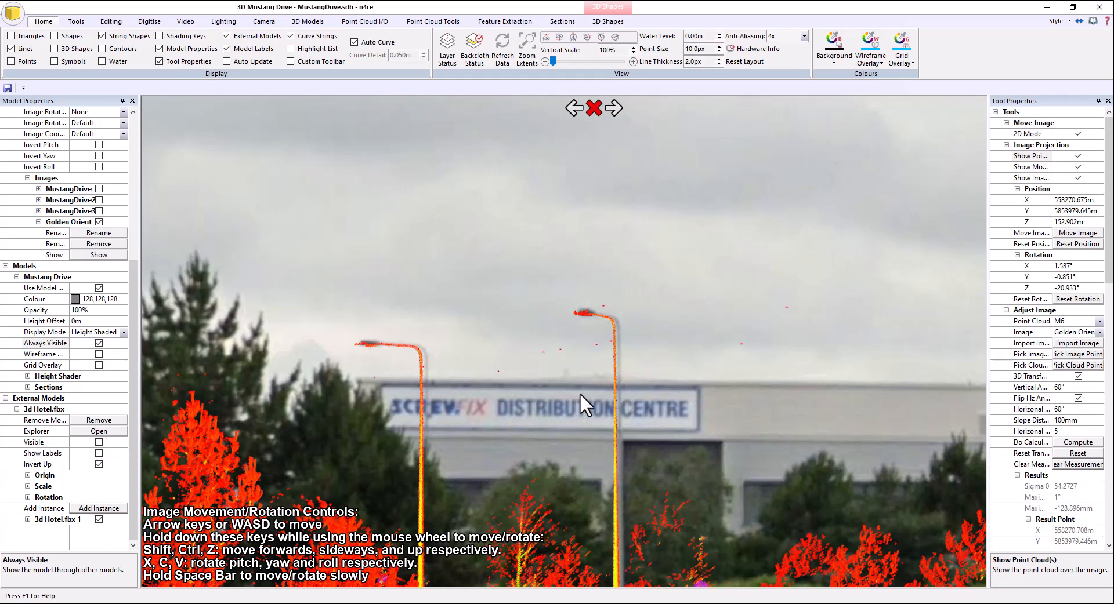
{"action": "scroll", "coordinate": [579, 392], "scroll_direction": "up", "scroll_amount": 1}
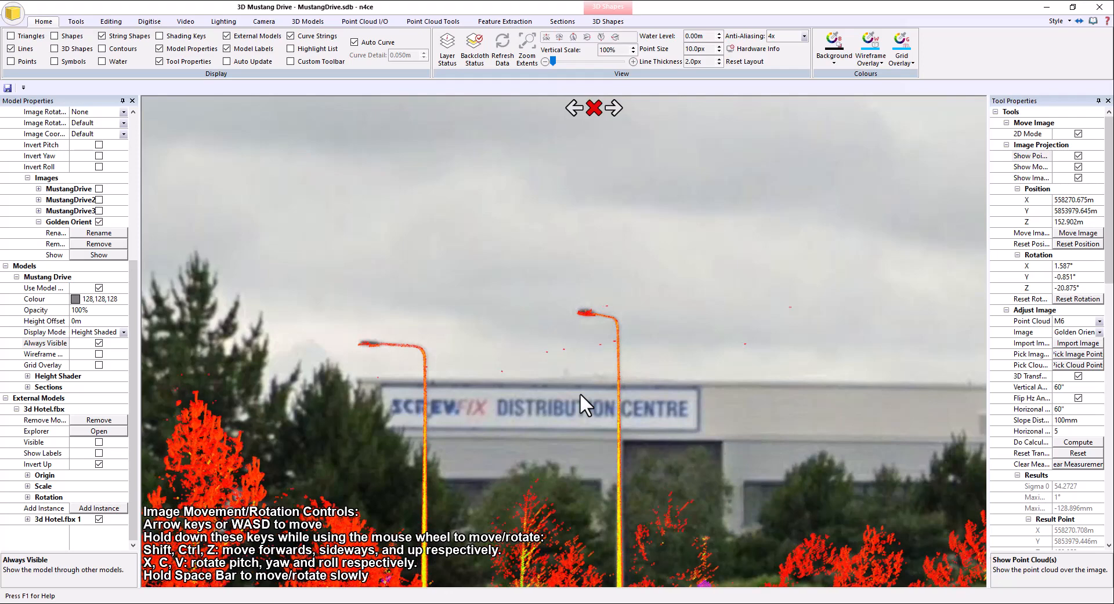
{"action": "scroll", "coordinate": [580, 392], "scroll_direction": "down", "scroll_amount": 5}
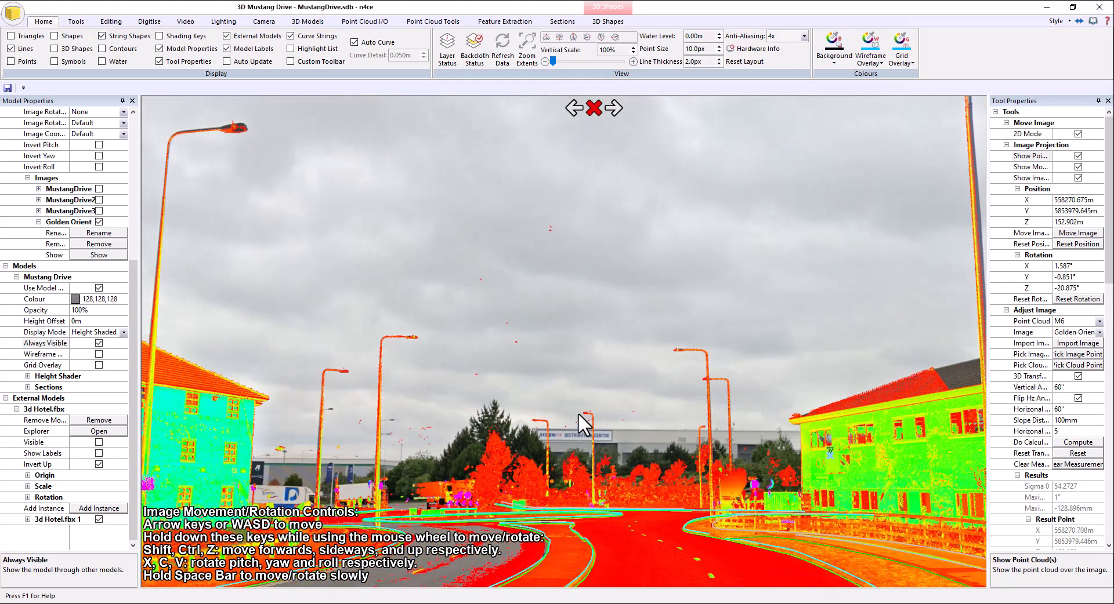
Step: Zoom out and rotate left until the Golden Orient hotel facade fills the view
{"action": "scroll", "coordinate": [578, 414], "scroll_direction": "up", "scroll_amount": 5}
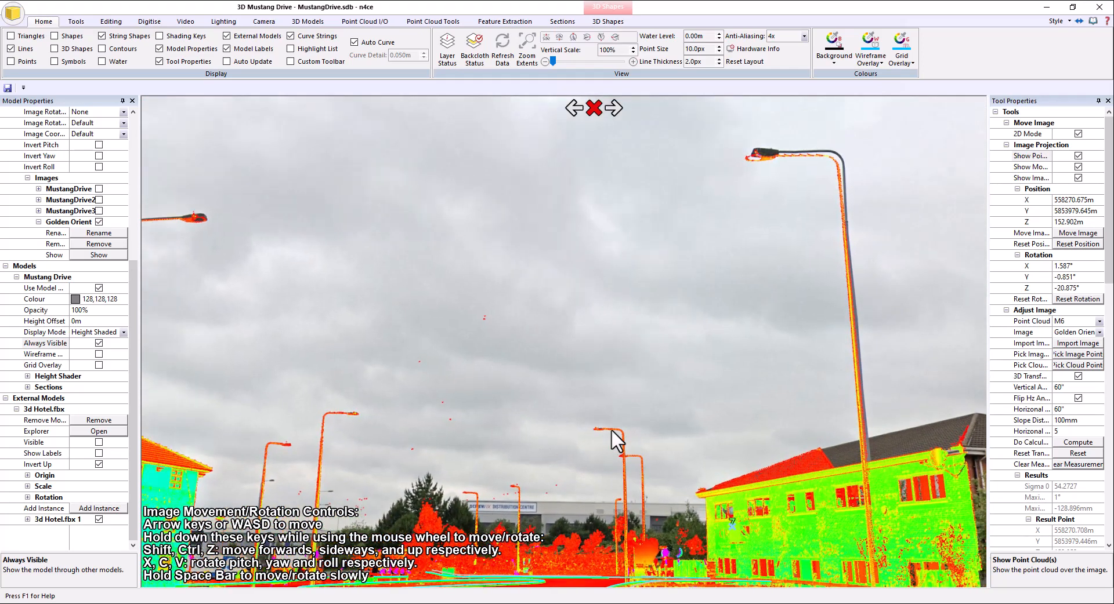
{"action": "scroll", "coordinate": [613, 431], "scroll_direction": "down", "scroll_amount": 2}
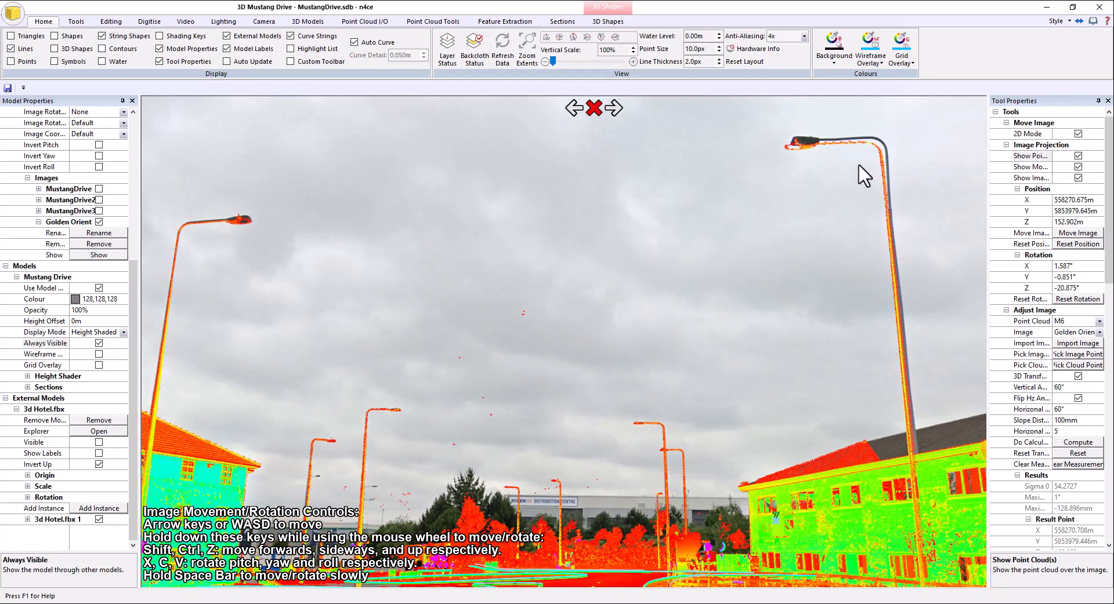
{"action": "left_click_drag", "start_coordinate": [706, 266], "coordinate": [697, 268]}
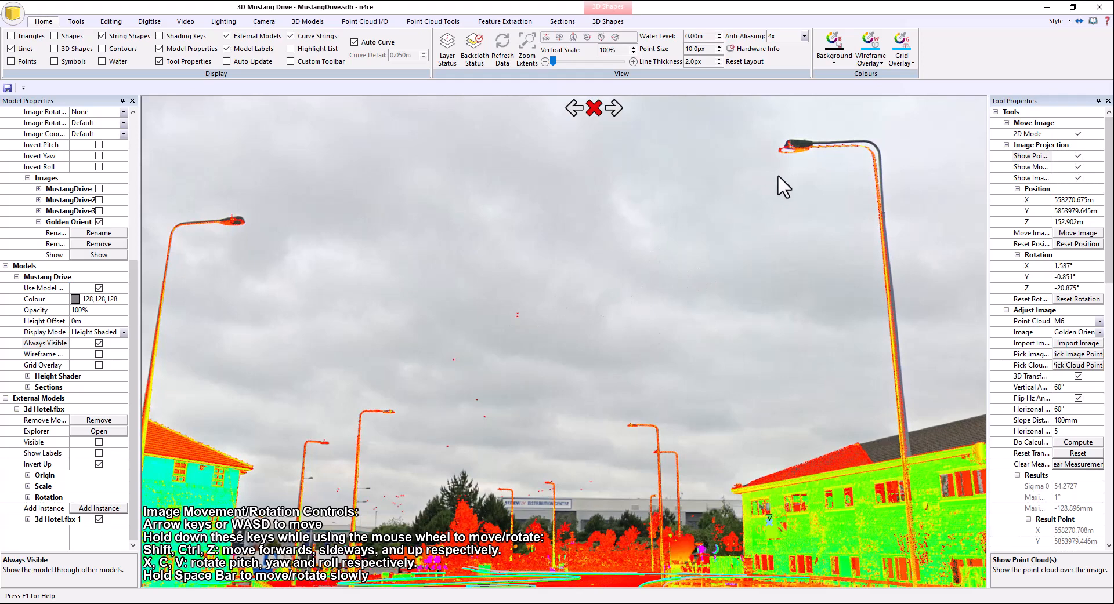
{"action": "left_click_drag", "start_coordinate": [726, 390], "coordinate": [685, 383]}
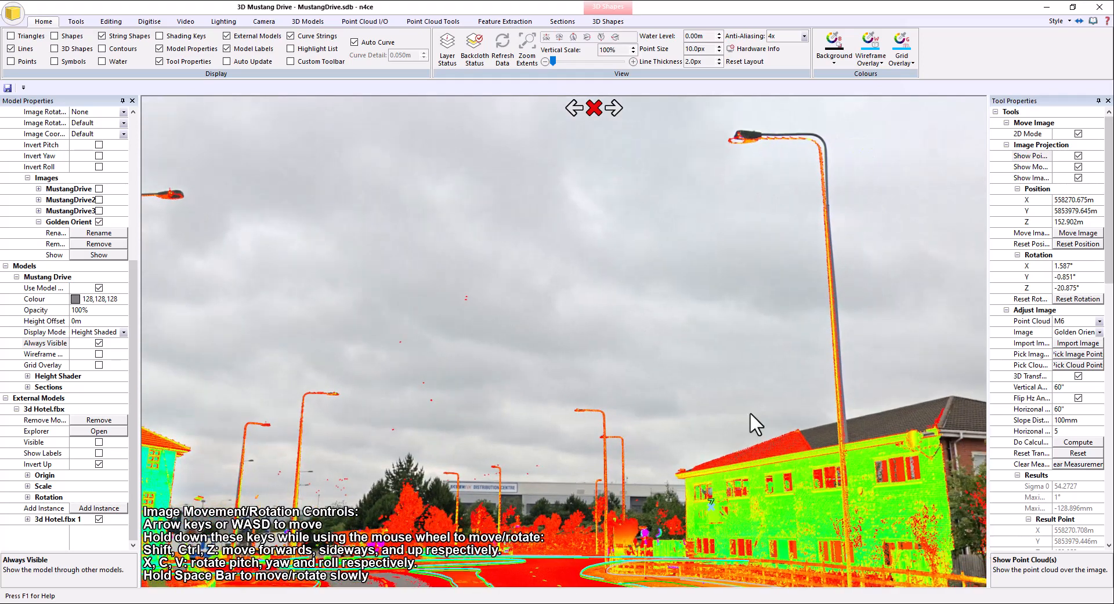
{"action": "left_click_drag", "start_coordinate": [750, 413], "coordinate": [685, 338]}
{"action": "left_click_drag", "start_coordinate": [774, 356], "coordinate": [750, 401]}
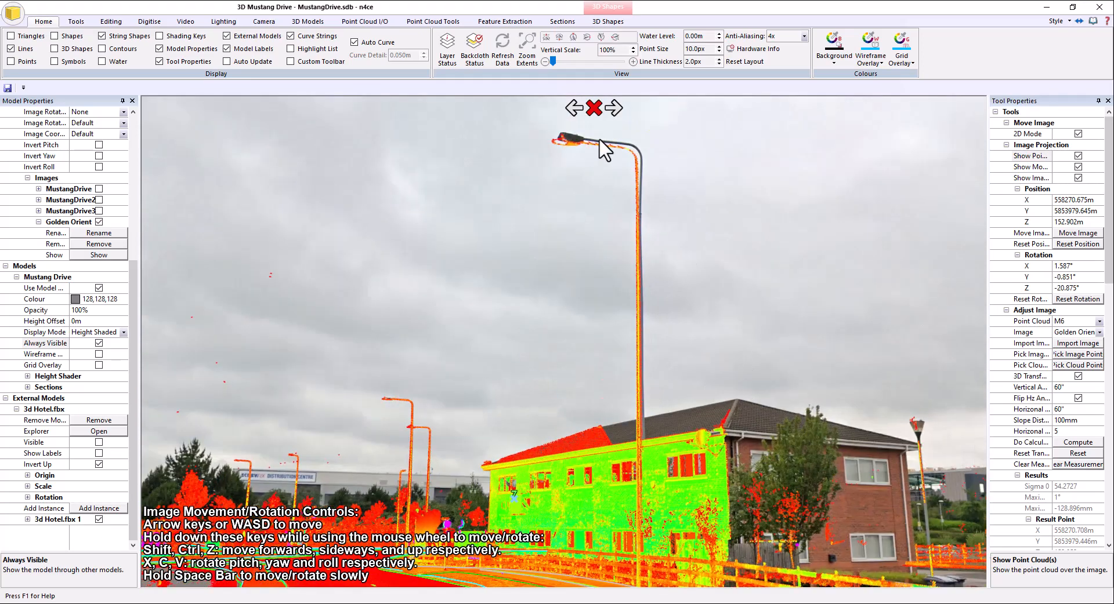
{"action": "left_click_drag", "start_coordinate": [759, 235], "coordinate": [513, 262]}
{"action": "left_click_drag", "start_coordinate": [859, 365], "coordinate": [659, 333]}
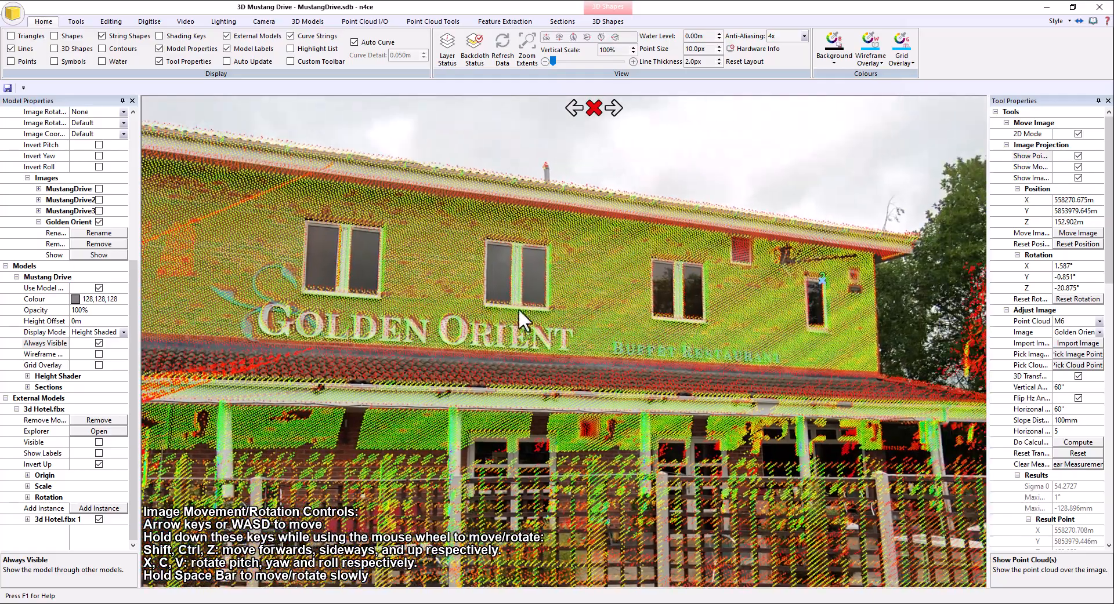
Step: Frame the full Golden Orient sign and toggle the point cloud off and back on
{"action": "left_click_drag", "start_coordinate": [518, 308], "coordinate": [592, 282]}
{"action": "scroll", "coordinate": [516, 325], "scroll_direction": "down", "scroll_amount": 3}
{"action": "scroll", "coordinate": [558, 336], "scroll_direction": "down", "scroll_amount": 3}
{"action": "left_click_drag", "start_coordinate": [693, 182], "coordinate": [626, 230]}
{"action": "scroll", "coordinate": [626, 229], "scroll_direction": "up", "scroll_amount": 4}
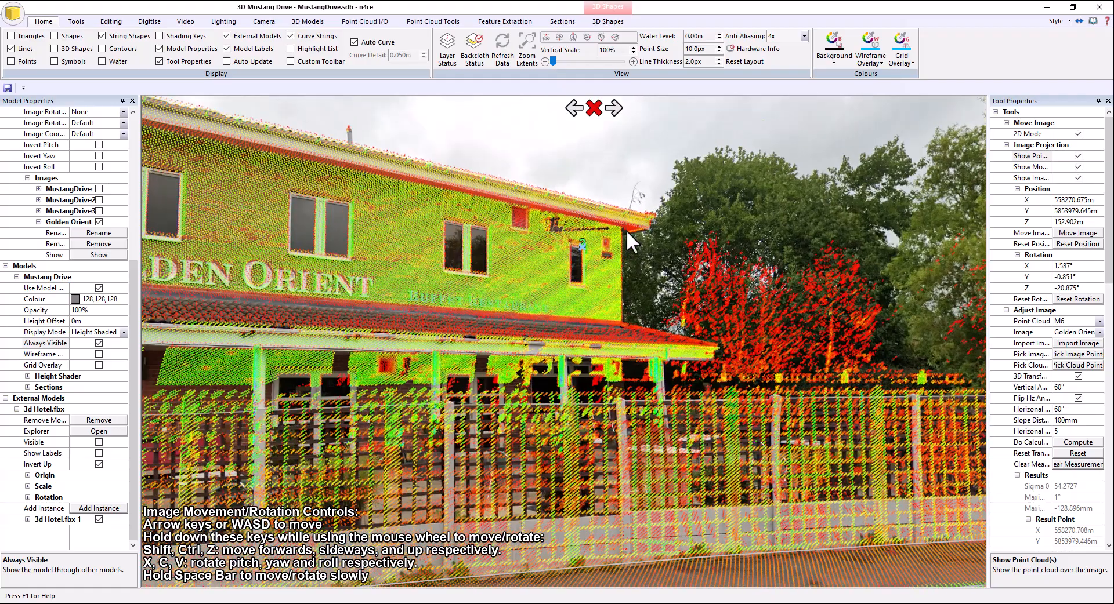
{"action": "left_click_drag", "start_coordinate": [545, 248], "coordinate": [394, 251]}
{"action": "scroll", "coordinate": [492, 246], "scroll_direction": "up", "scroll_amount": 3}
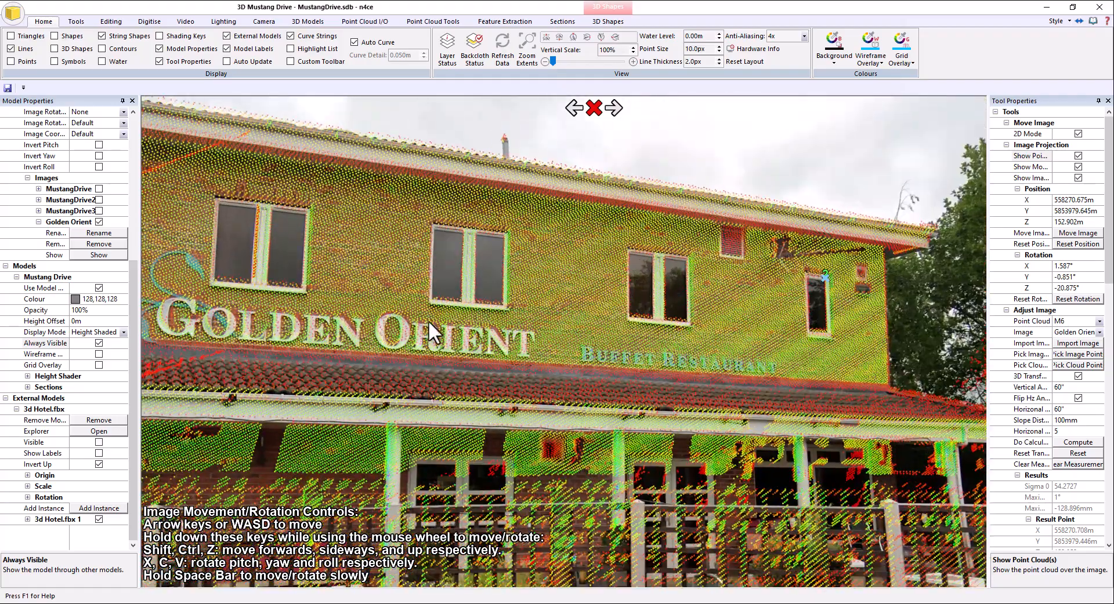
{"action": "scroll", "coordinate": [430, 323], "scroll_direction": "down", "scroll_amount": 4}
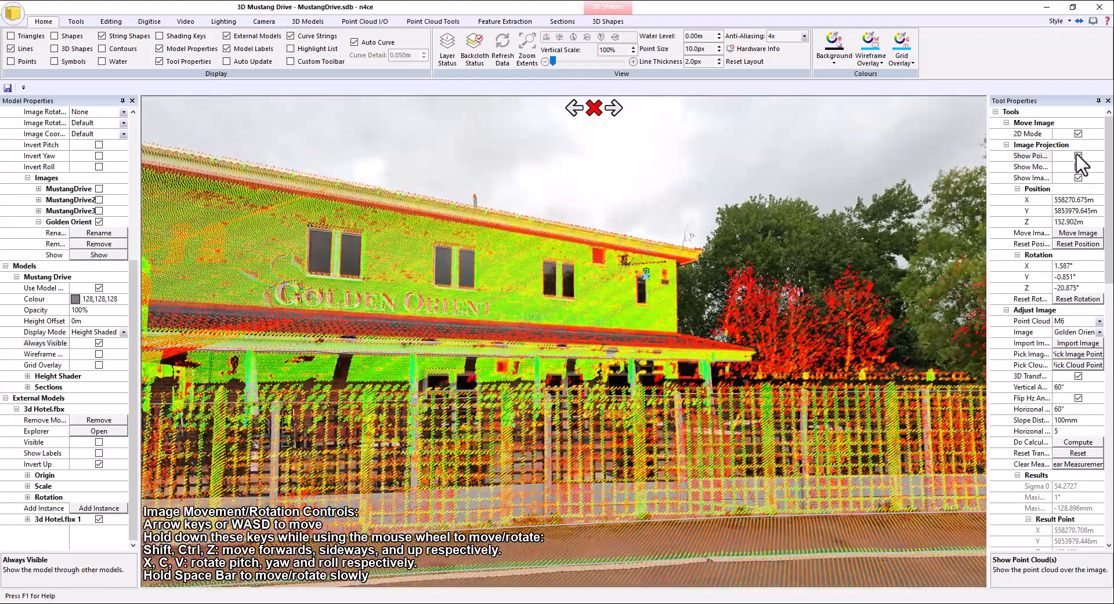
{"action": "left_click", "coordinate": [1077, 155]}
{"action": "left_click", "coordinate": [1077, 156]}
Step: Pan left past the hotel back to the road and lamp posts
{"action": "left_click_drag", "start_coordinate": [399, 285], "coordinate": [694, 360]}
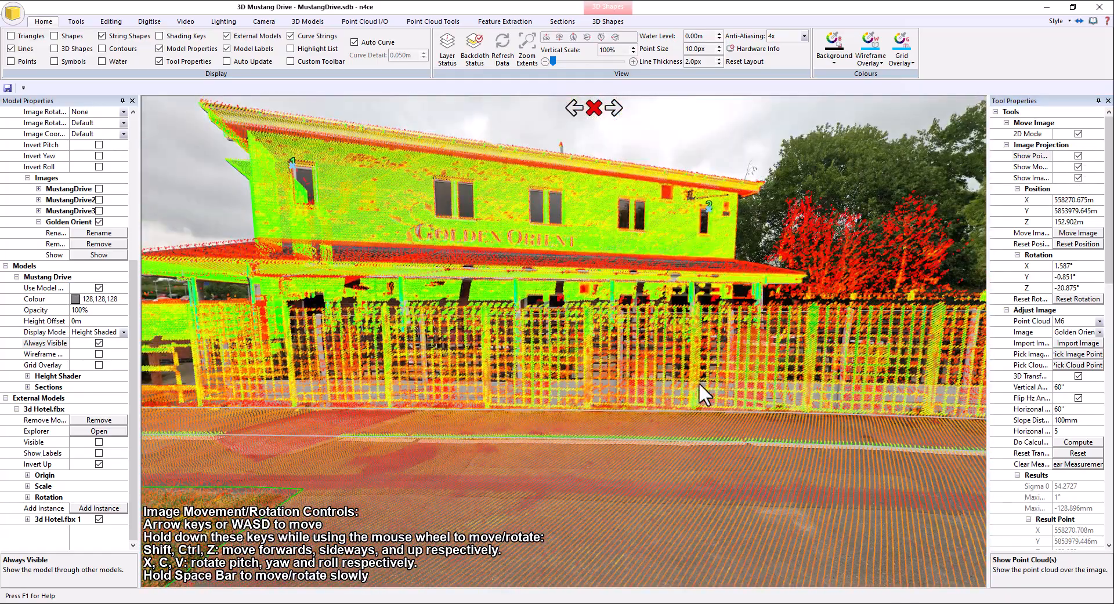
{"action": "scroll", "coordinate": [680, 344], "scroll_direction": "up", "scroll_amount": 4}
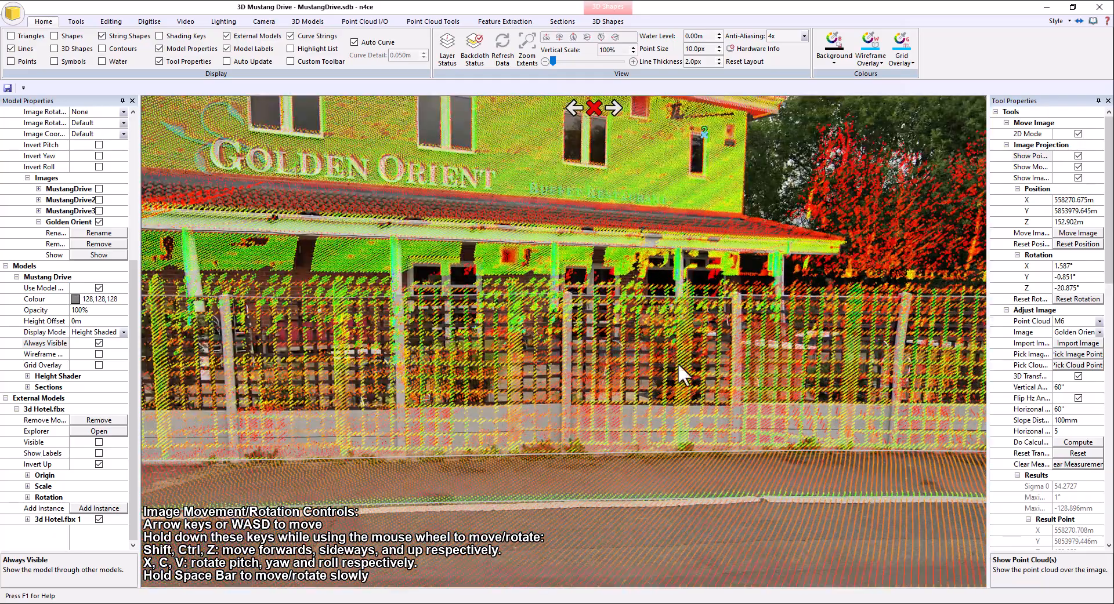
{"action": "scroll", "coordinate": [678, 364], "scroll_direction": "down", "scroll_amount": 5}
{"action": "left_click_drag", "start_coordinate": [665, 381], "coordinate": [705, 413]}
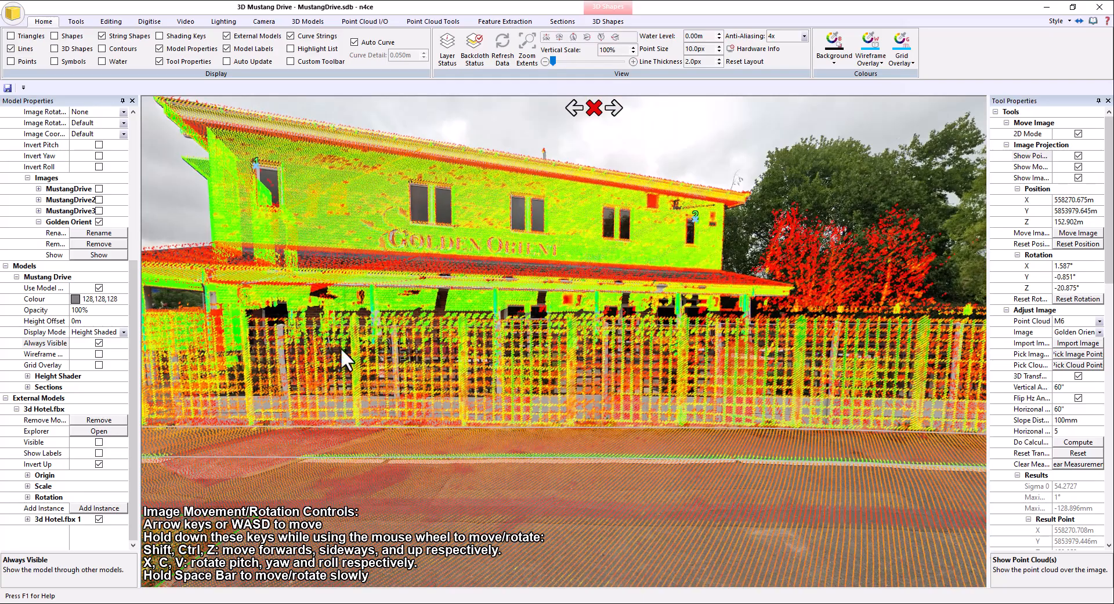
{"action": "left_click_drag", "start_coordinate": [579, 376], "coordinate": [302, 353]}
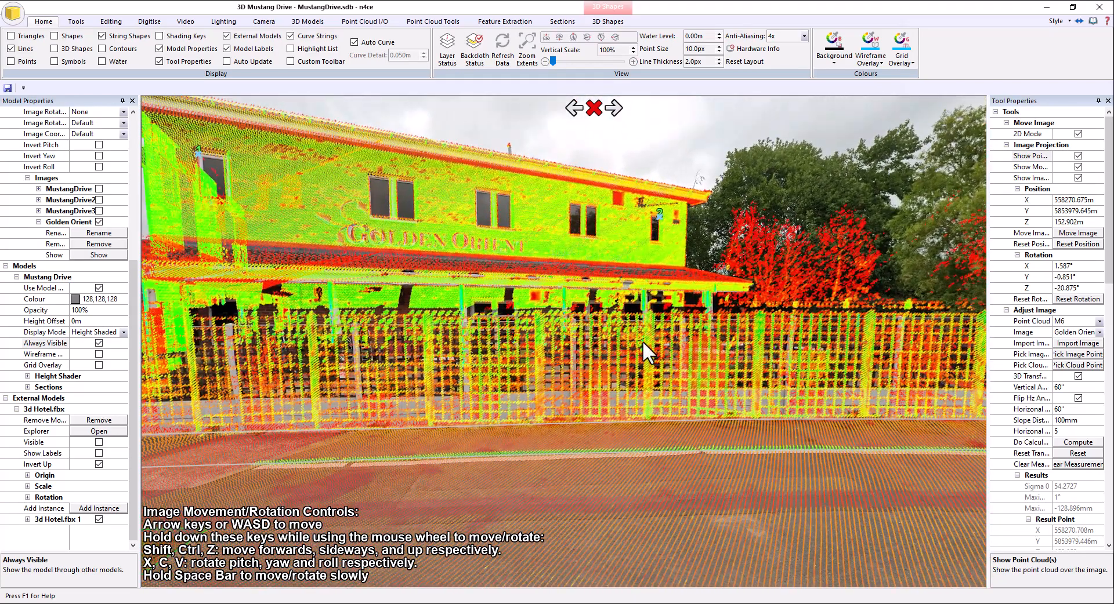
{"action": "left_click_drag", "start_coordinate": [758, 337], "coordinate": [600, 346]}
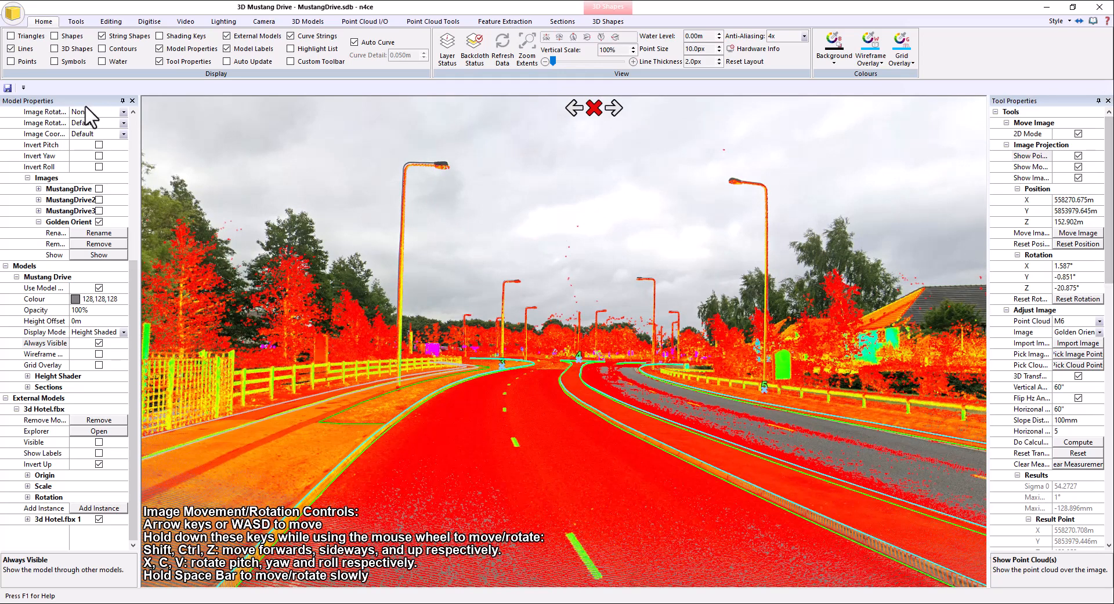
{"action": "left_click_drag", "start_coordinate": [134, 277], "coordinate": [164, 140]}
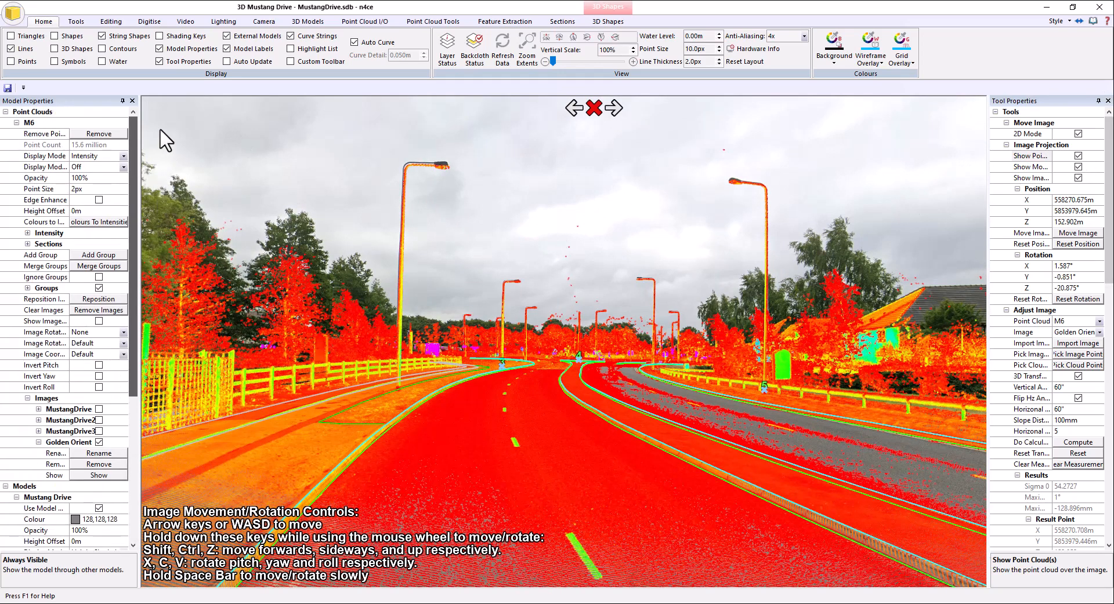
{"action": "left_click", "coordinate": [103, 178]}
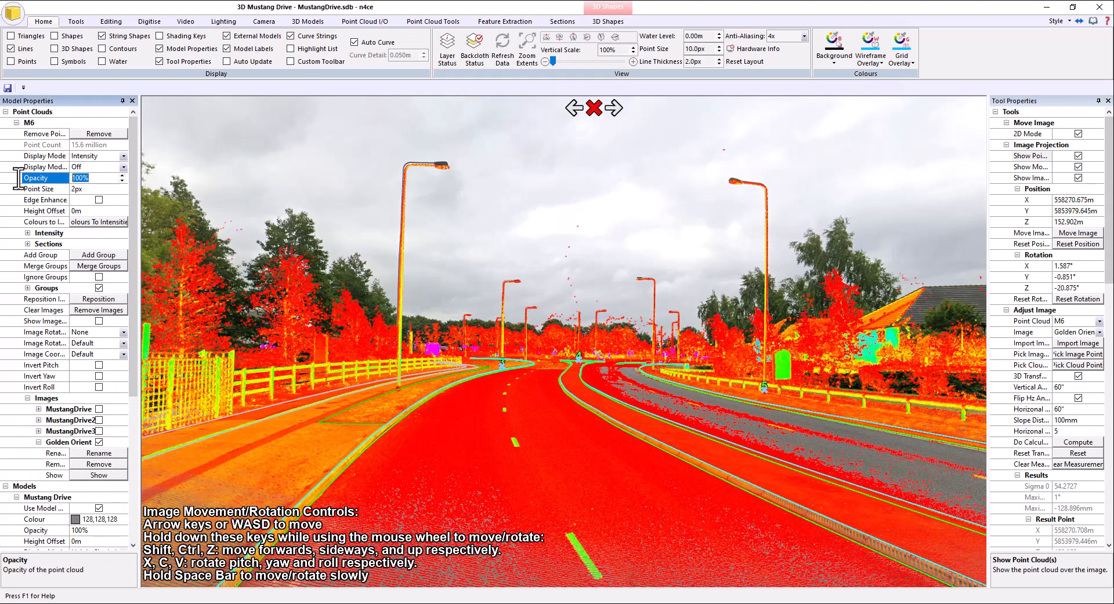
{"action": "type", "text": "25"}
{"action": "key", "text": "Return"}
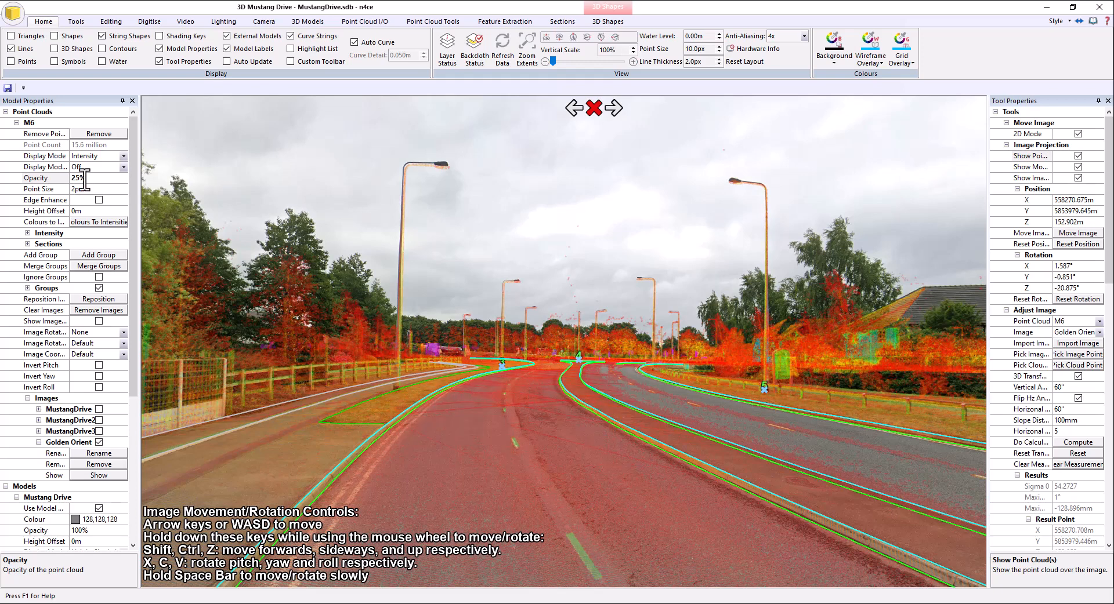
{"action": "left_click", "coordinate": [7, 184]}
{"action": "type", "text": "100"}
{"action": "key", "text": "Return"}
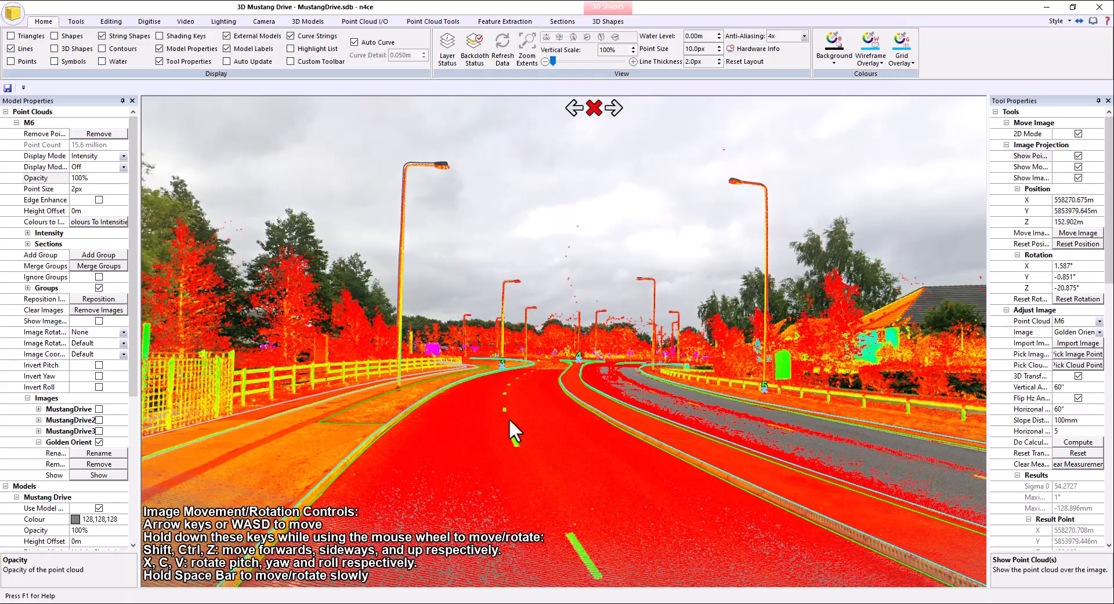
{"action": "left_click_drag", "start_coordinate": [509, 419], "coordinate": [618, 329]}
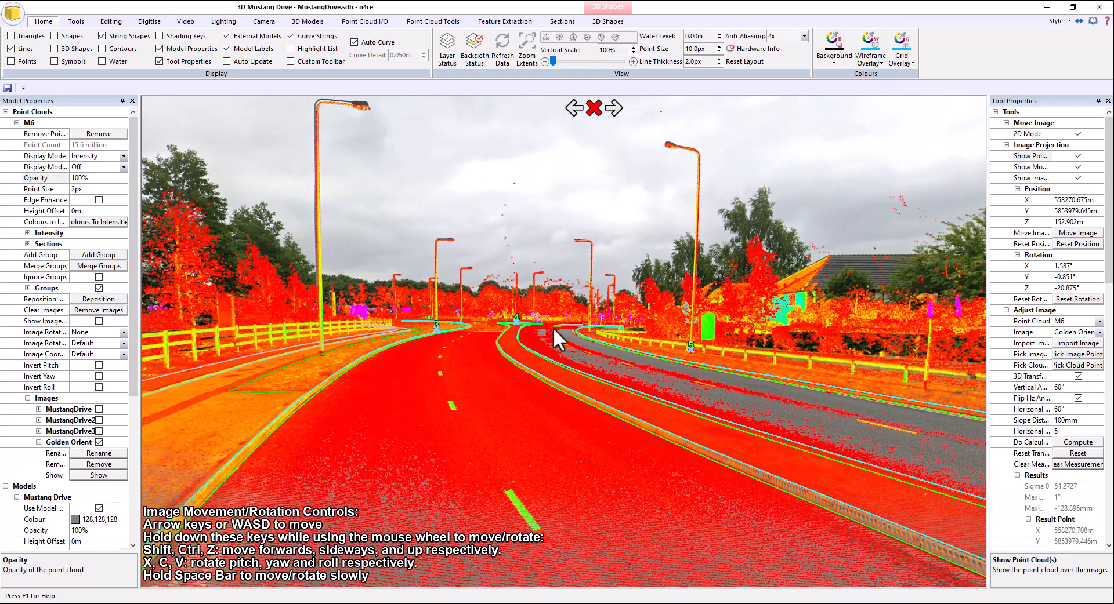
Step: End Move Image with Escape and turn to the green hotel building
{"action": "key", "text": "Escape"}
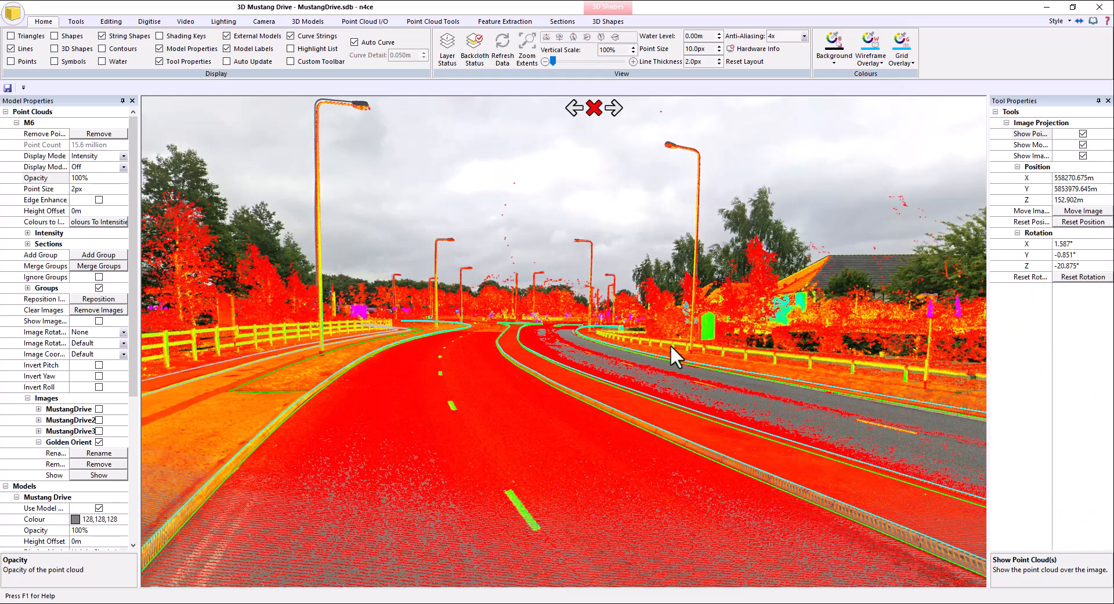
{"action": "left_click_drag", "start_coordinate": [524, 342], "coordinate": [586, 356]}
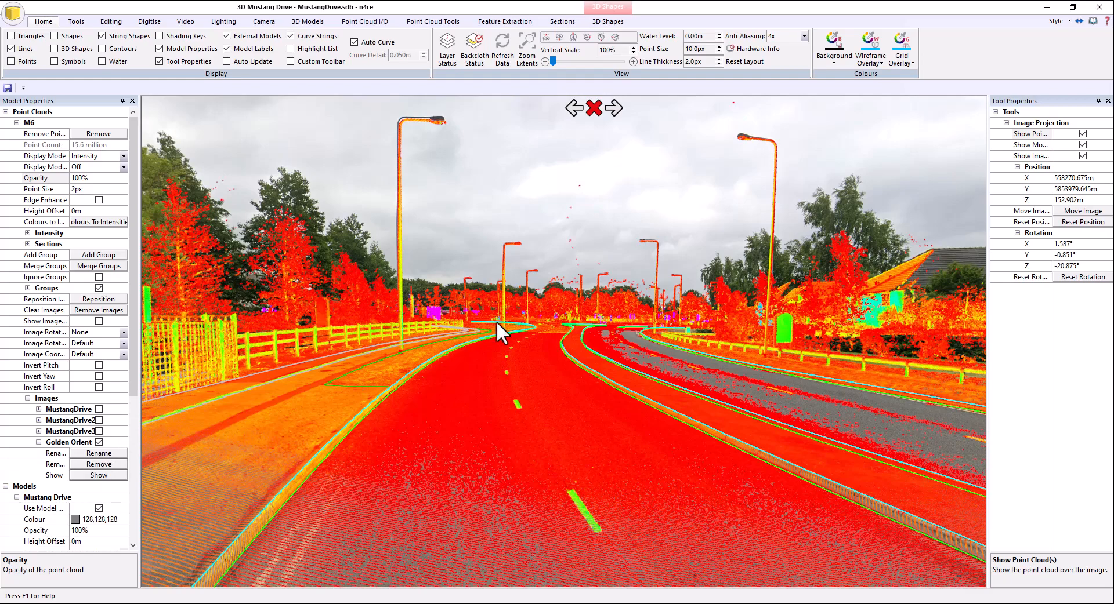
{"action": "left_click_drag", "start_coordinate": [870, 371], "coordinate": [622, 360]}
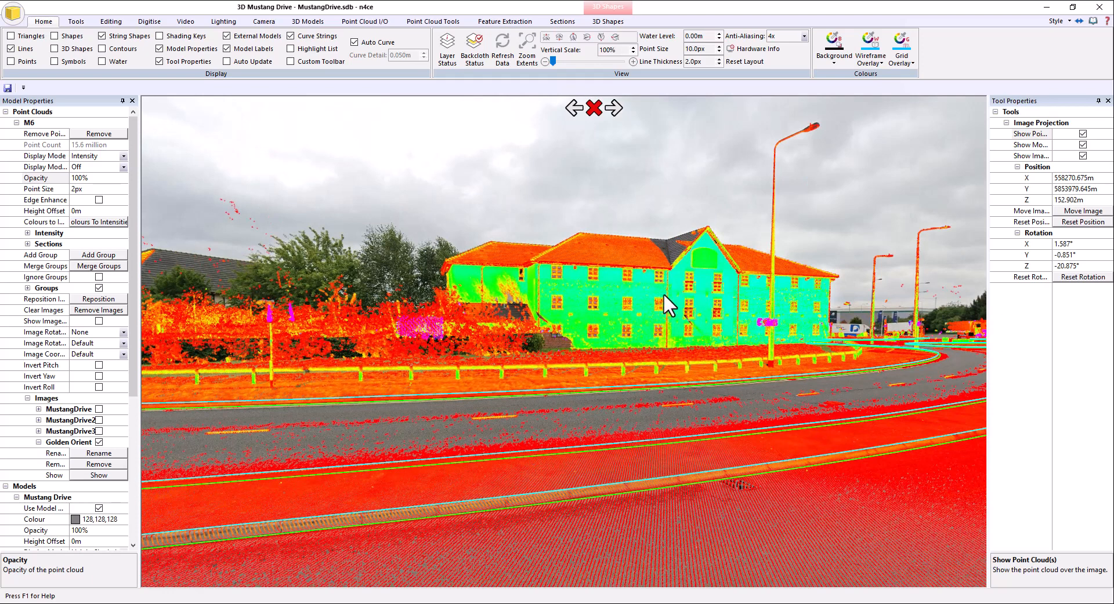
Step: Make 3d Hotel.fbx visible and compare the model with the photo
{"action": "left_click_drag", "start_coordinate": [133, 328], "coordinate": [131, 474]}
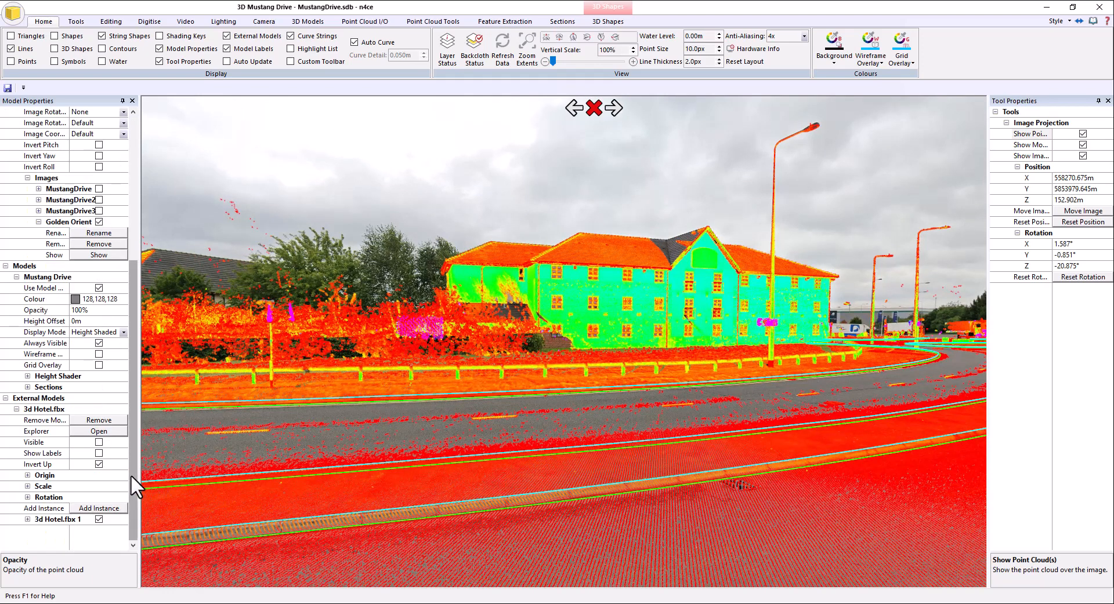
{"action": "left_click", "coordinate": [98, 443]}
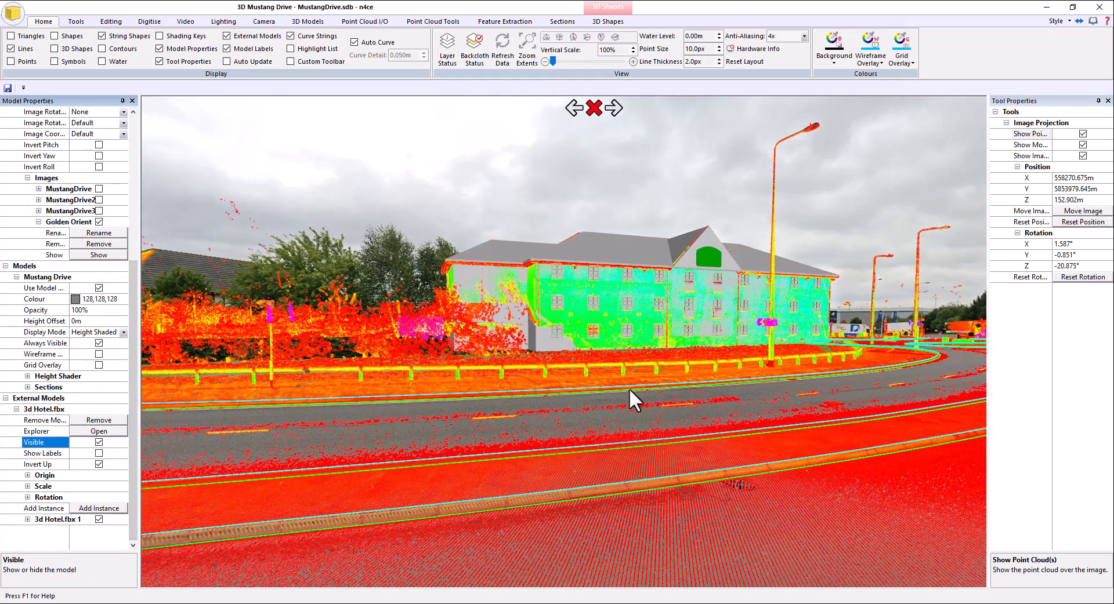
{"action": "left_click_drag", "start_coordinate": [629, 388], "coordinate": [302, 397]}
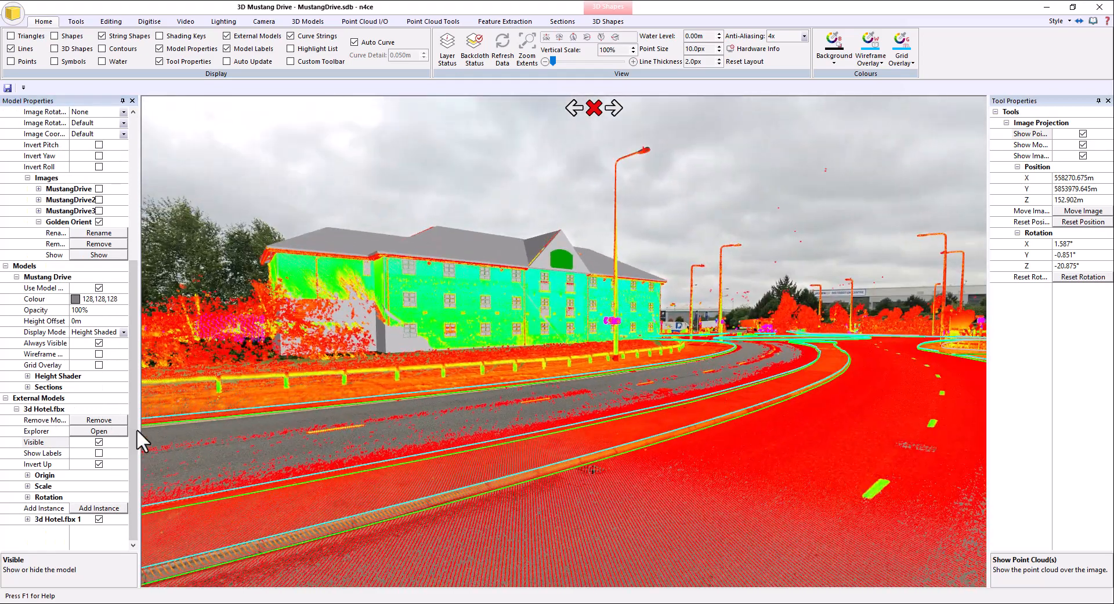